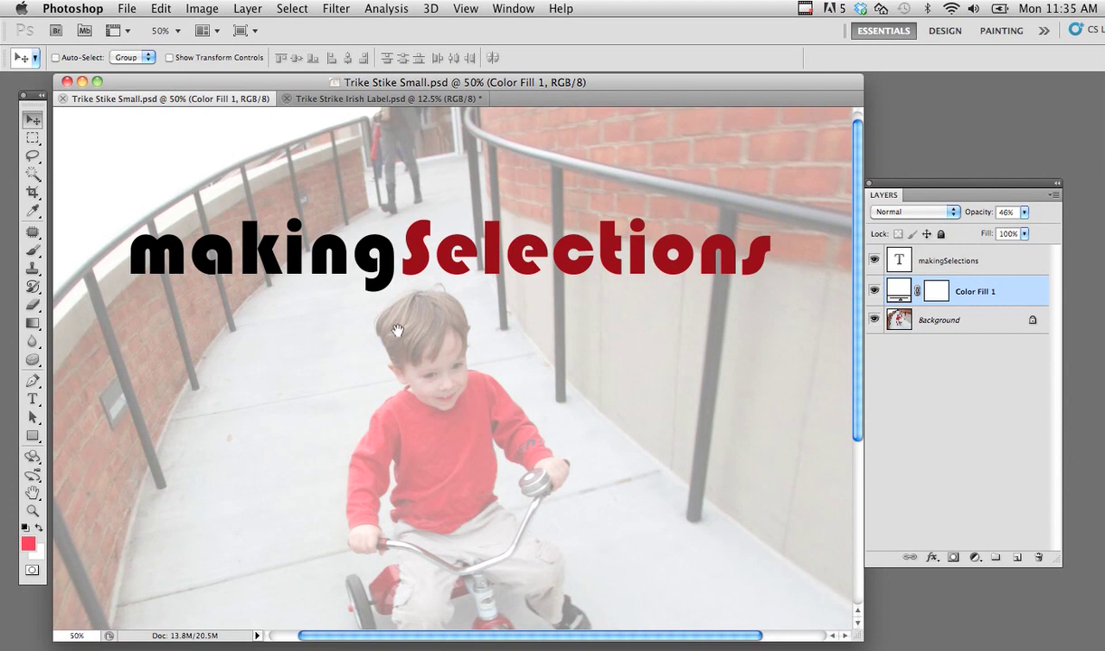
- Remove the Color Fill 1 and makingSelections layers, leaving only the Background photo
drag(400, 338, 408, 318)
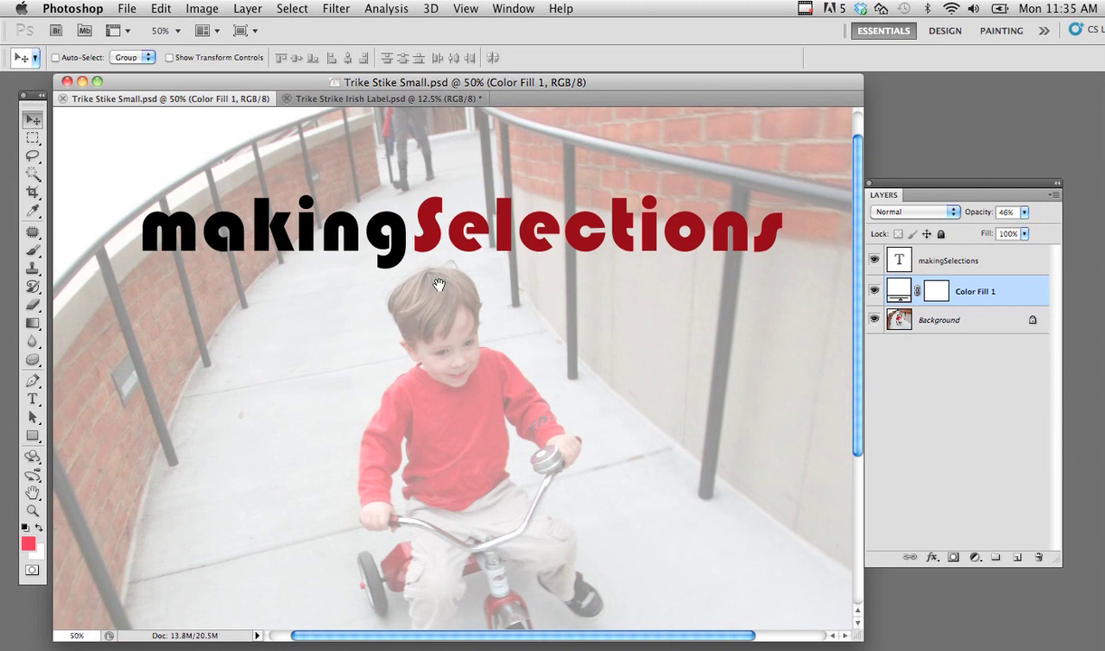
drag(438, 285, 435, 290)
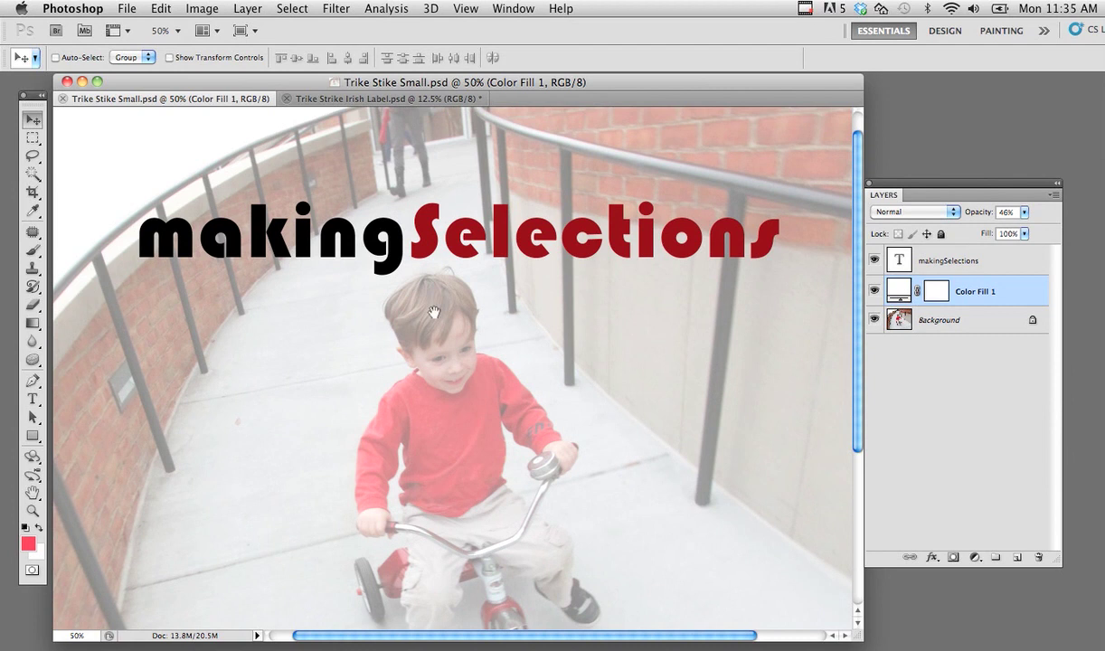
drag(434, 312, 446, 313)
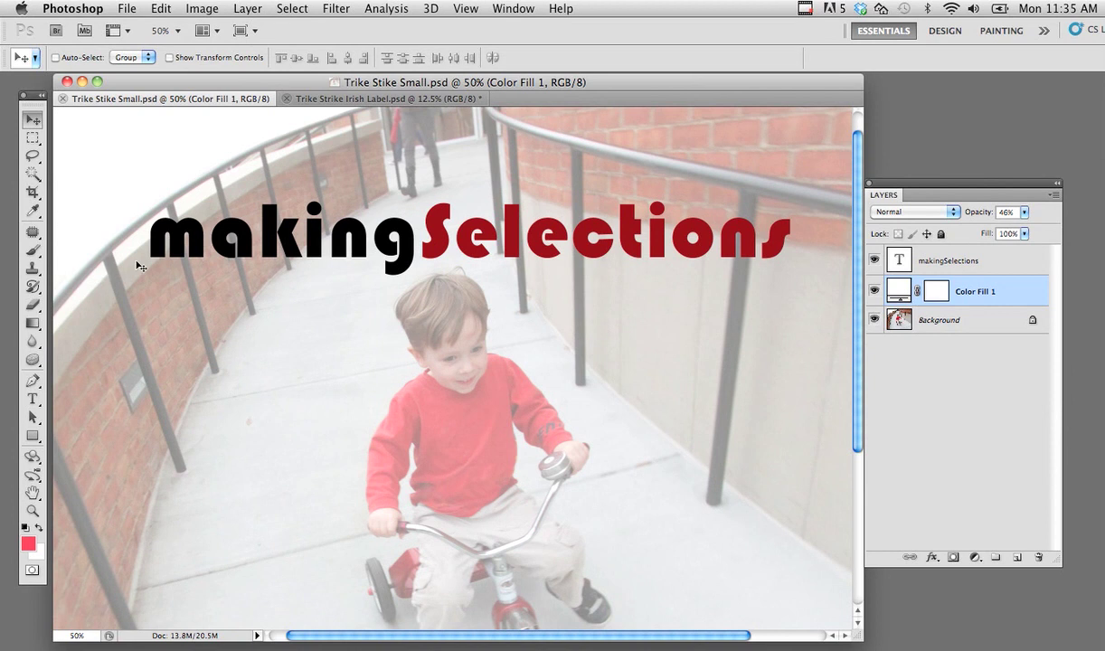
drag(417, 306, 407, 303)
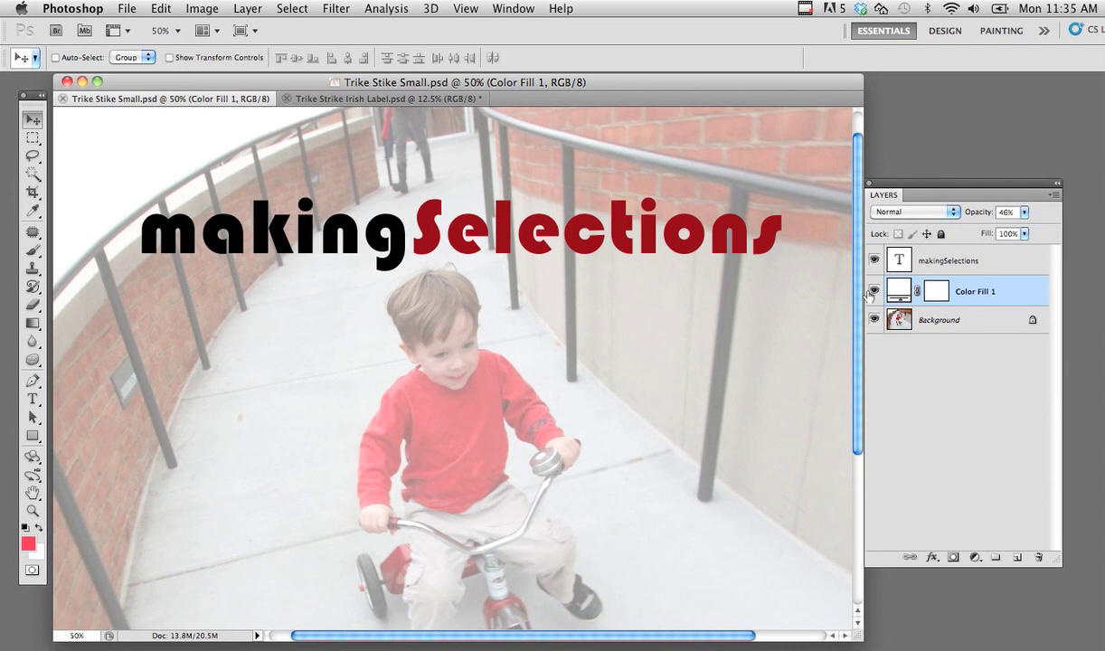
drag(988, 291, 1046, 556)
drag(1004, 286, 1037, 558)
drag(466, 400, 438, 277)
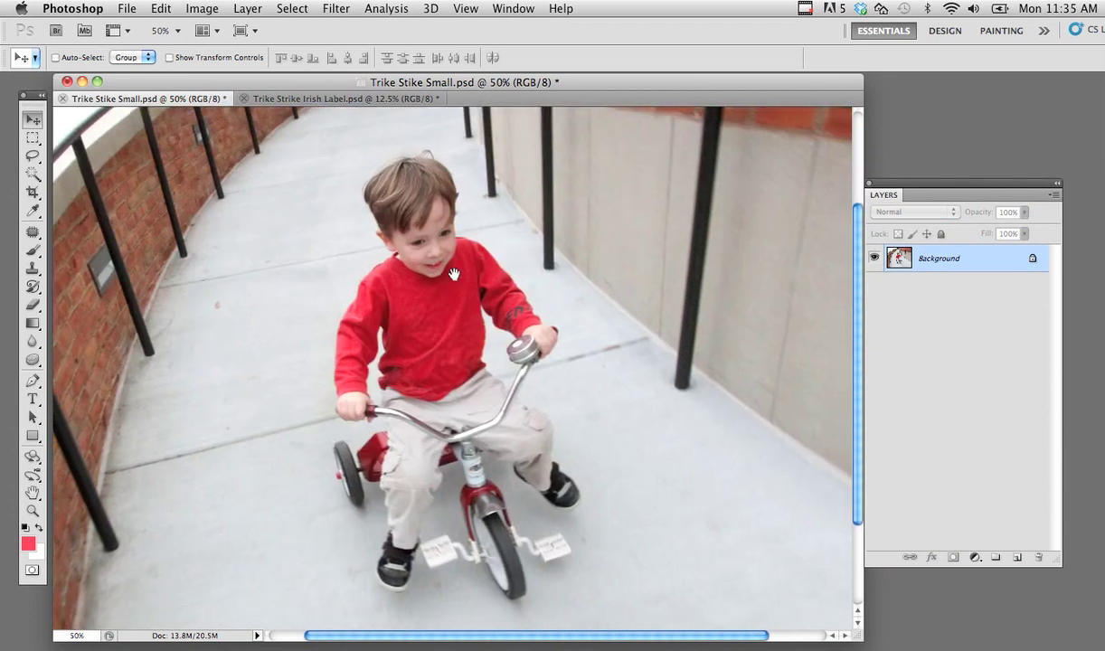
- Compare the Trike Strike Irish Label artwork with the tricycle photo, panning around the boy
click(305, 98)
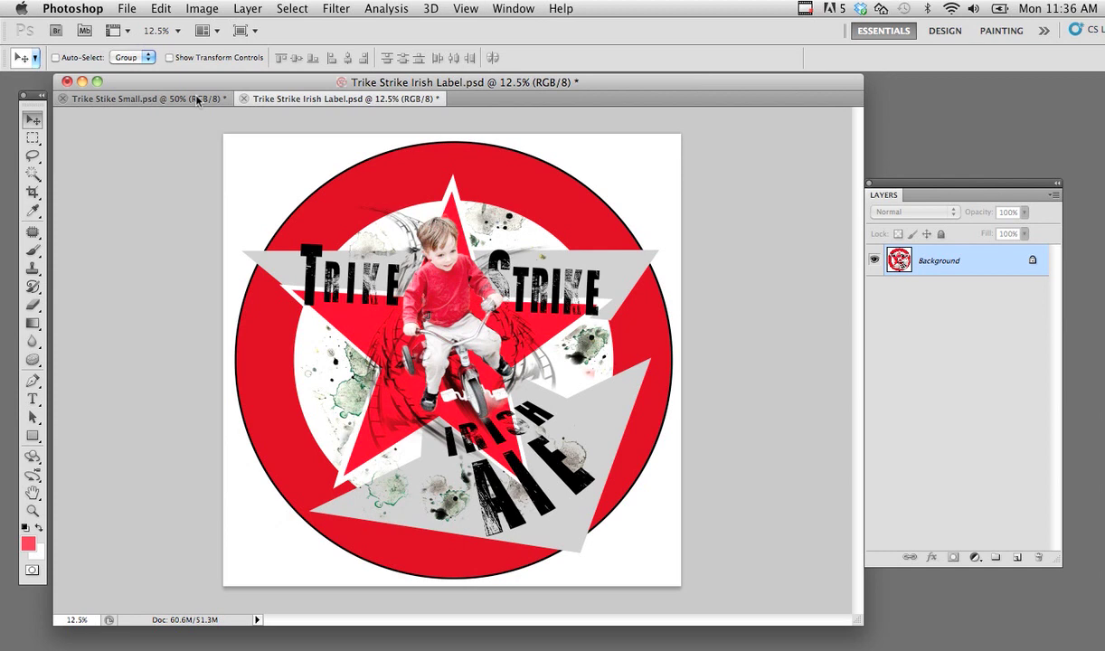
click(119, 100)
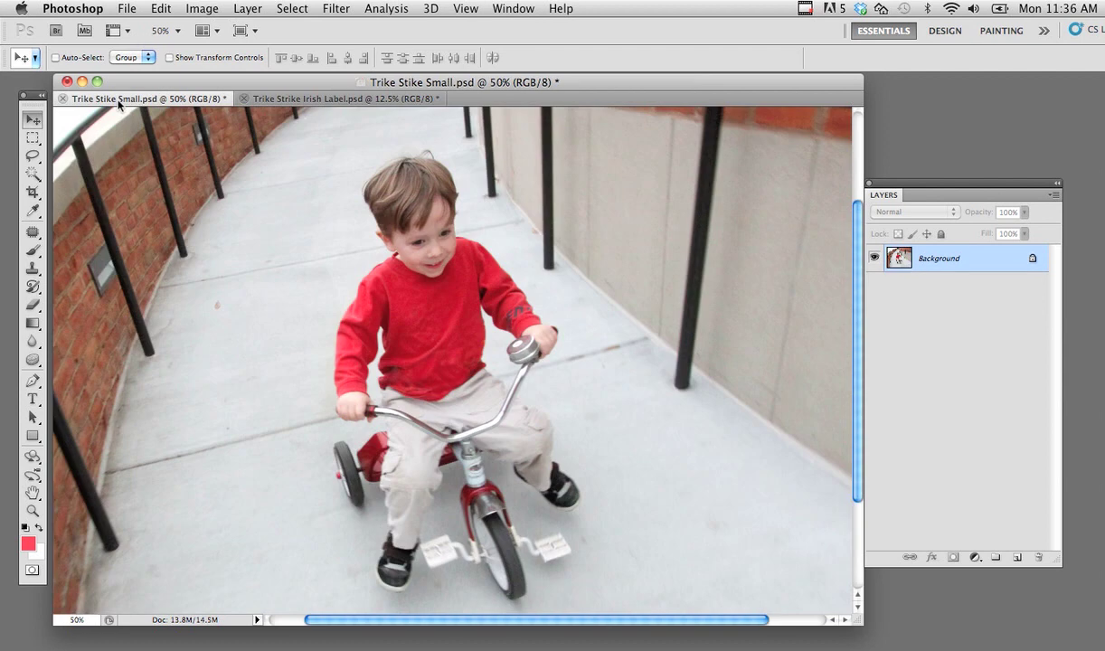
scroll(386, 378, down, 3)
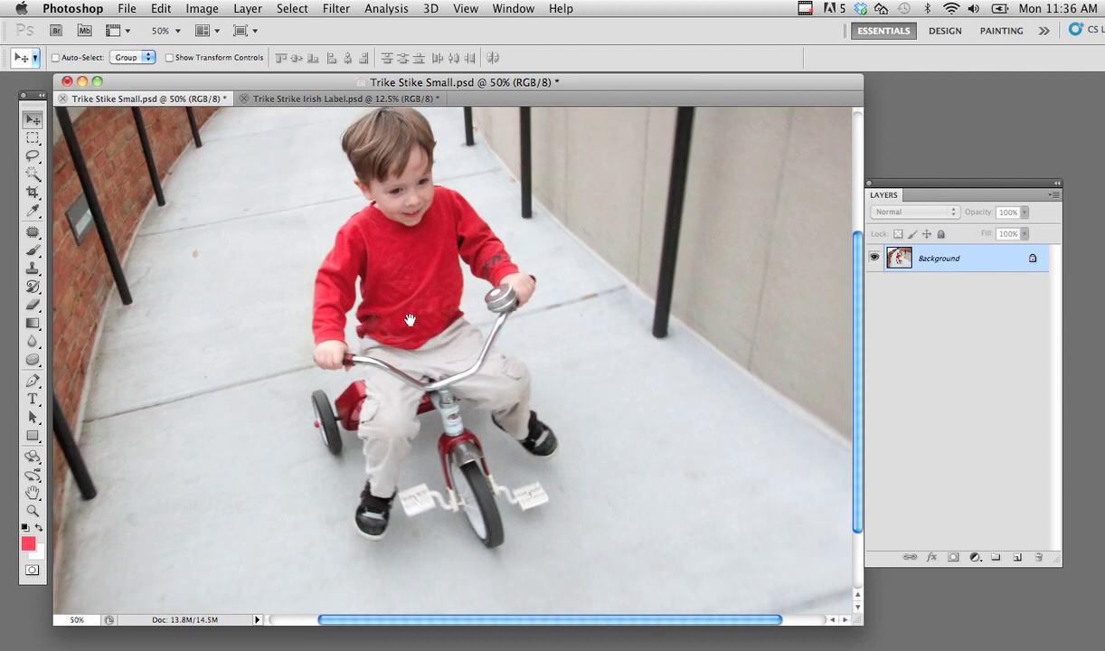
drag(410, 319, 430, 337)
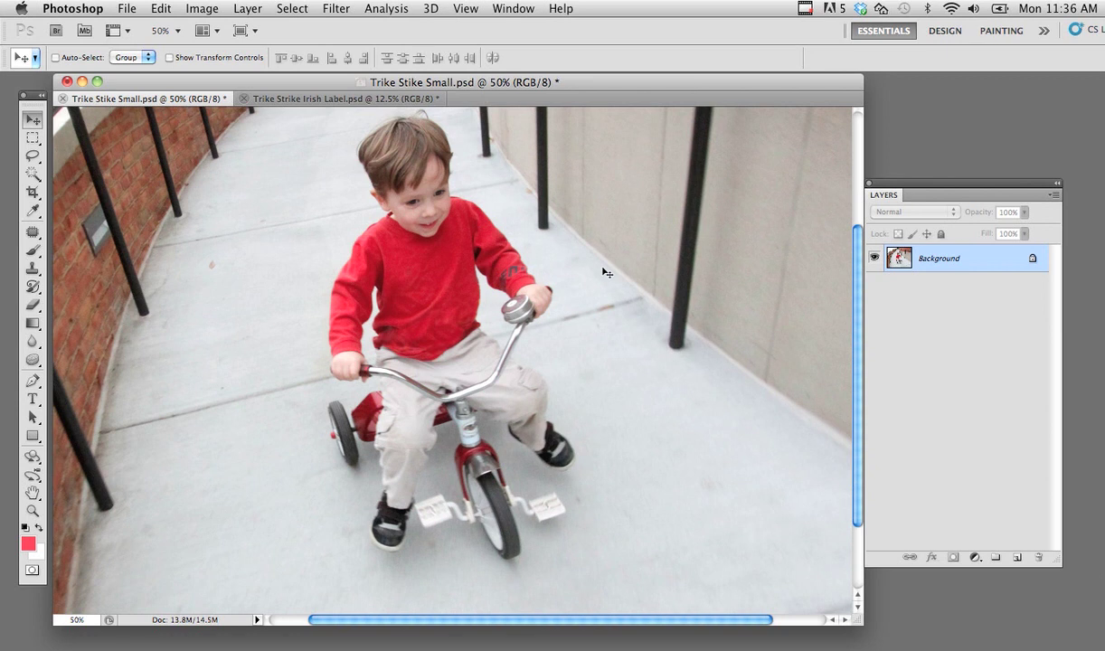
drag(441, 287, 447, 301)
- Review the Irish label again, then zoom the tricycle photo out to 33.3%
click(311, 99)
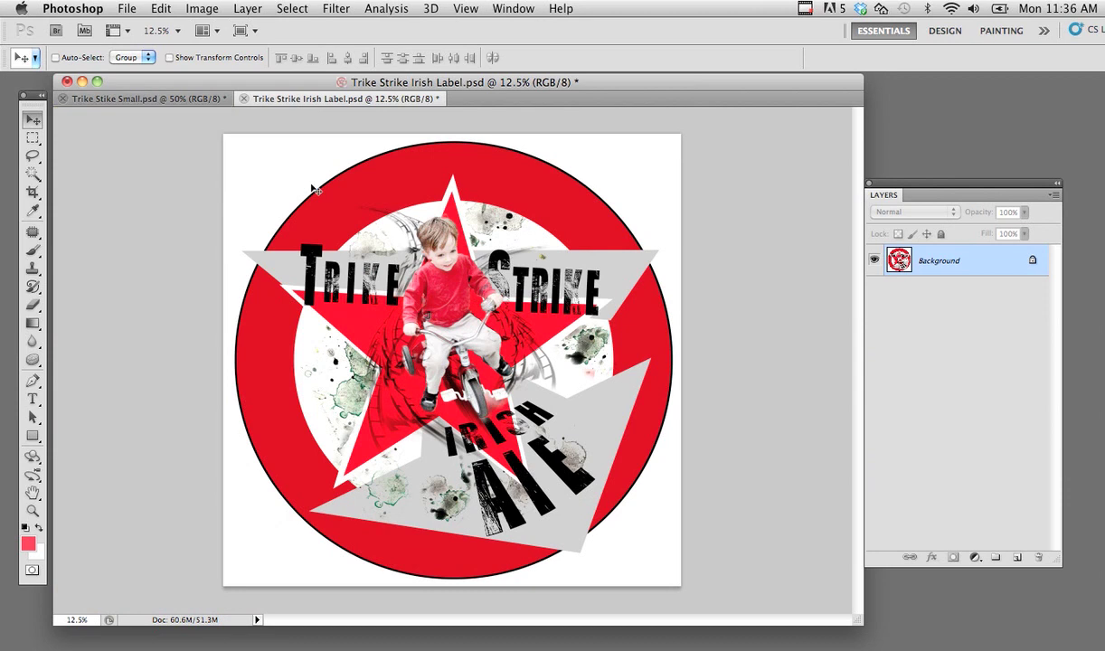
click(154, 99)
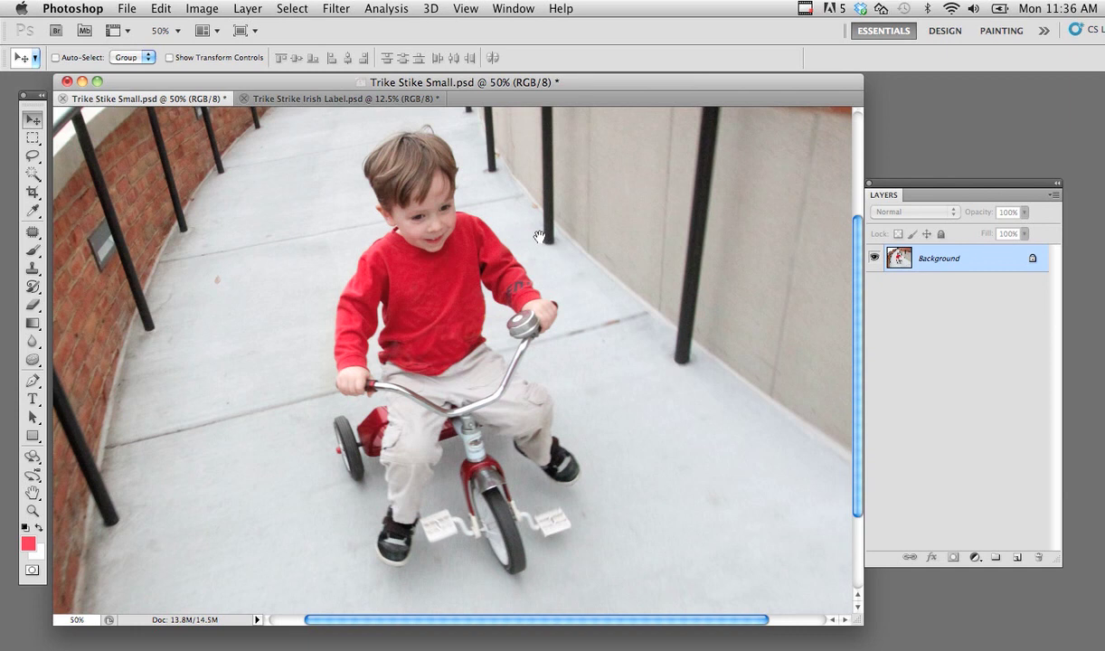
drag(539, 237, 527, 244)
key(super+minus)
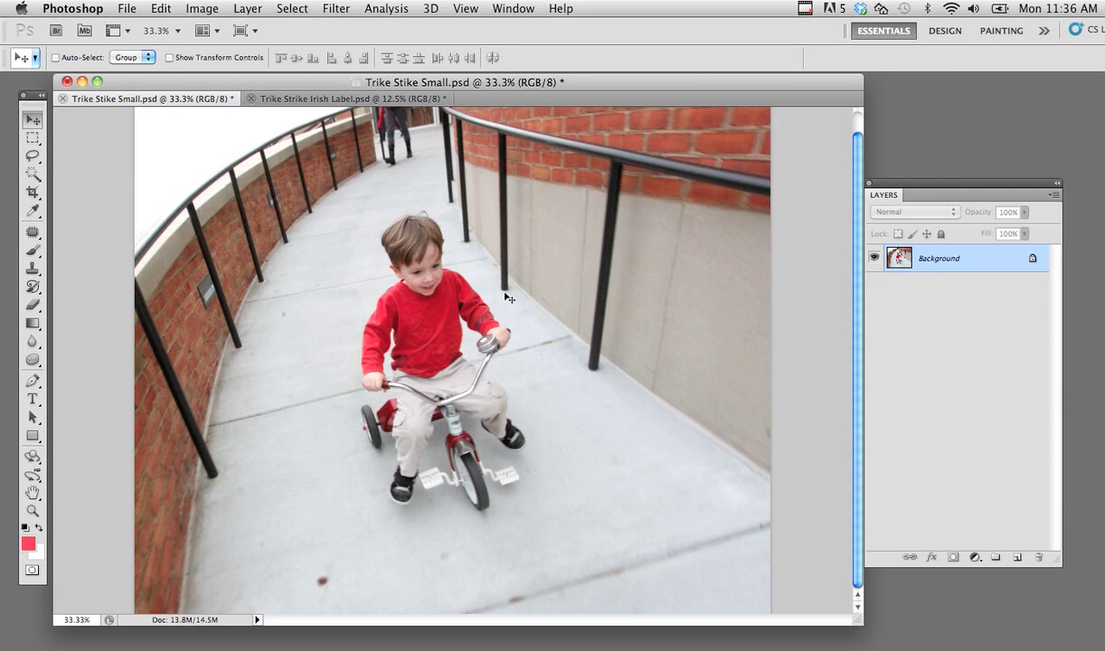
key(space)
- Make the Rectangular Marquee the active tool instead of the Lasso
click(32, 157)
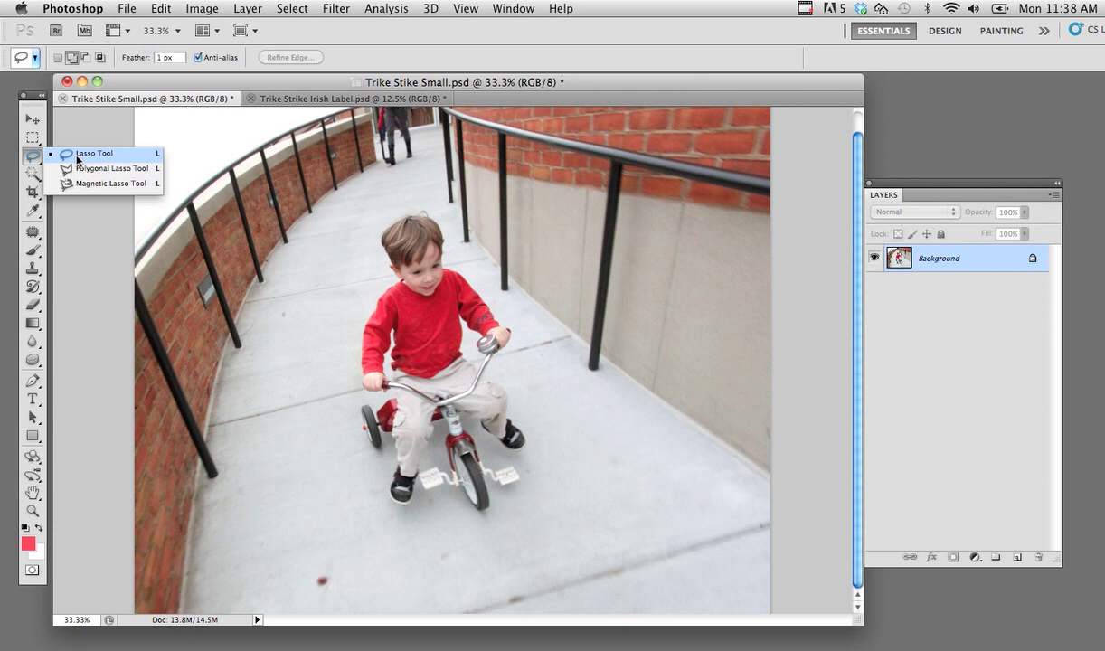
click(101, 155)
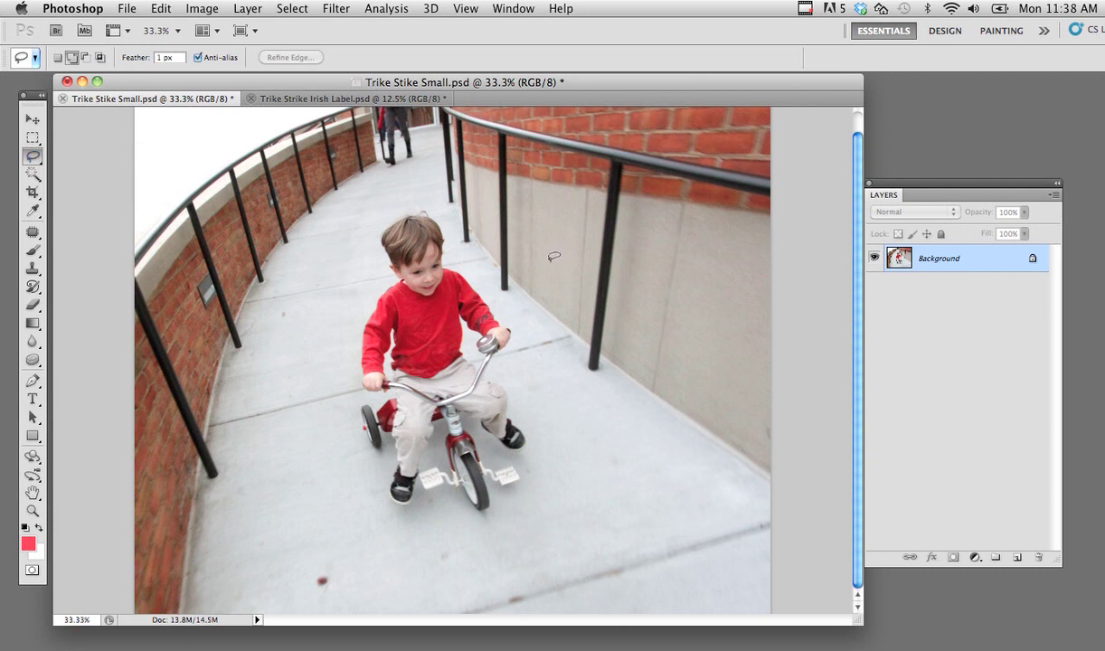
click(31, 139)
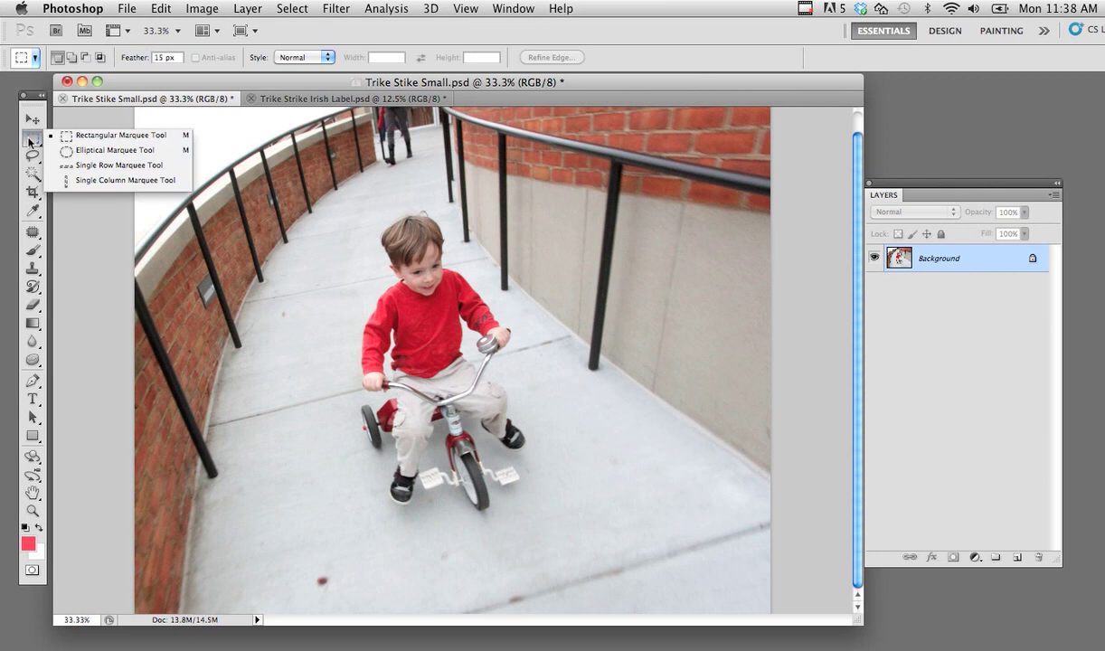
click(89, 138)
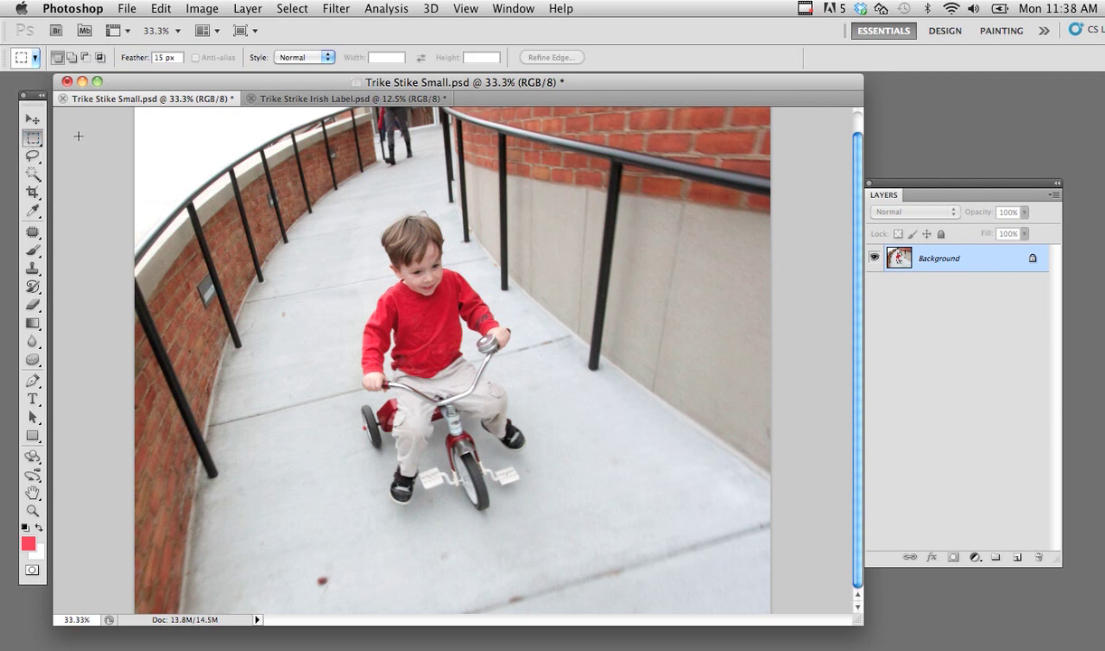
click(30, 141)
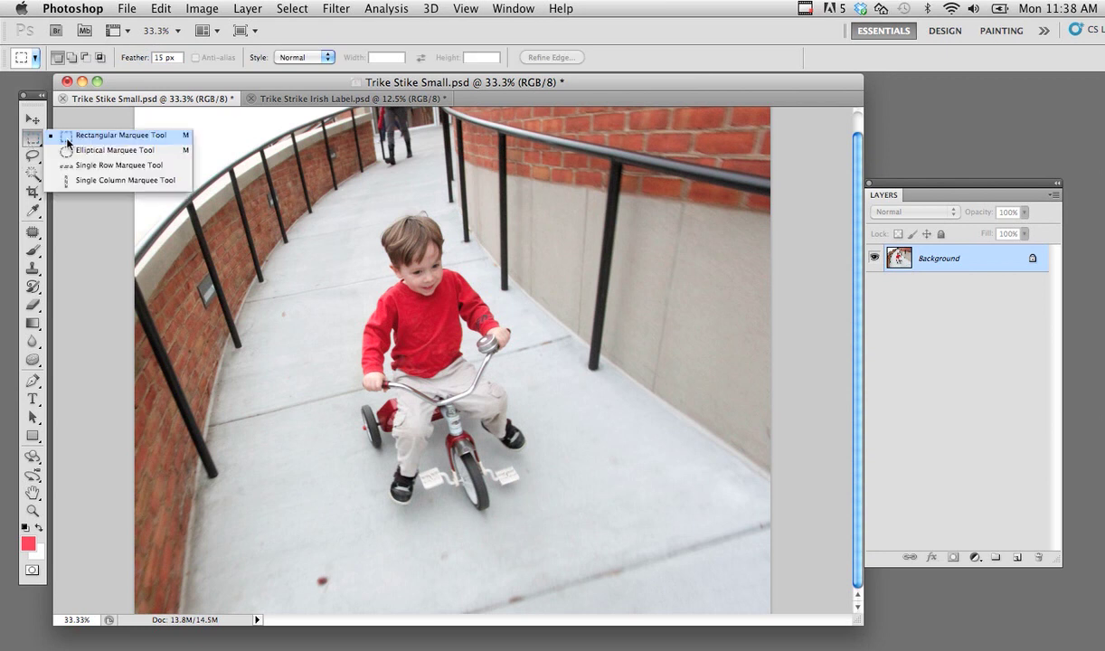
click(68, 138)
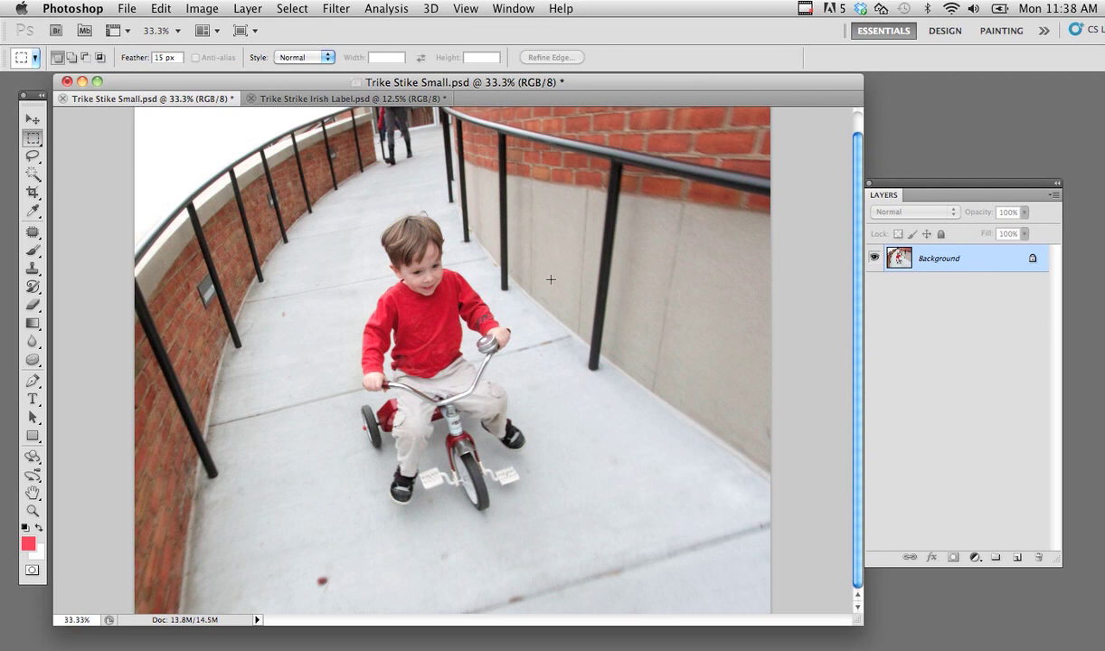
- Zoom and pan around the Irish Label artwork, then return to Trike Stike Small
click(307, 100)
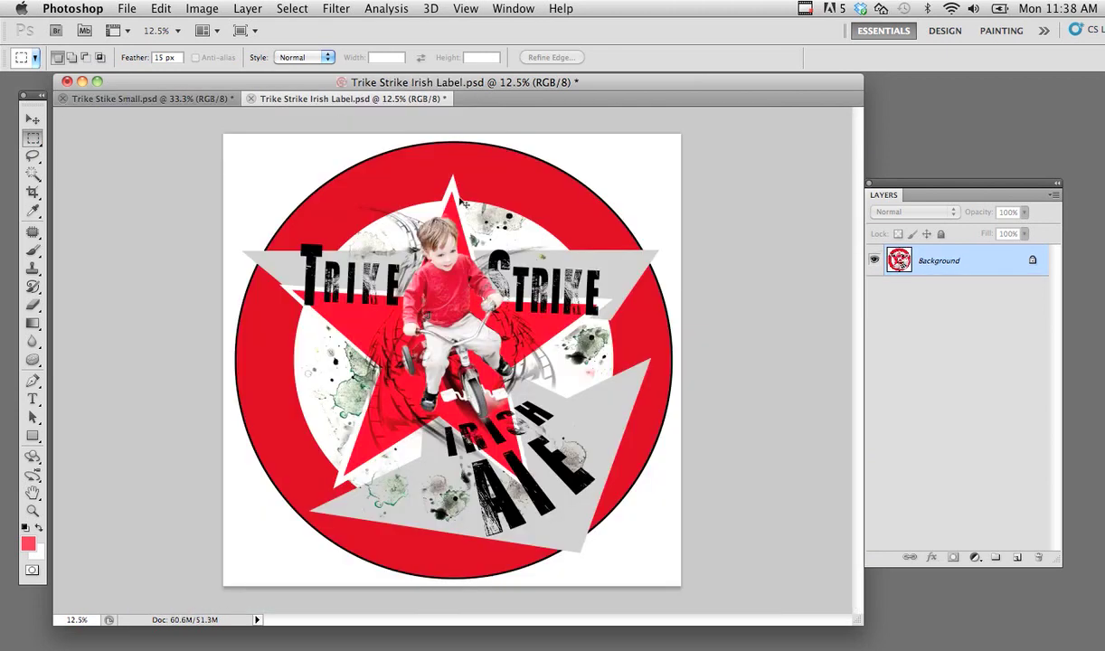
scroll(439, 308, up, 2)
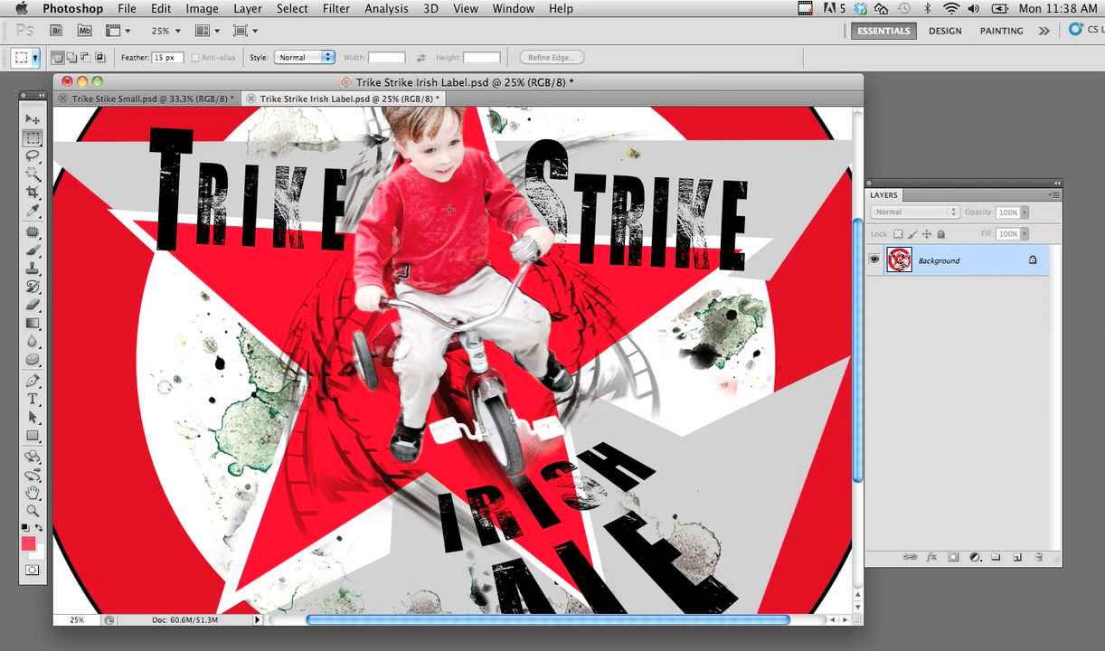
key(space)
drag(419, 242, 453, 376)
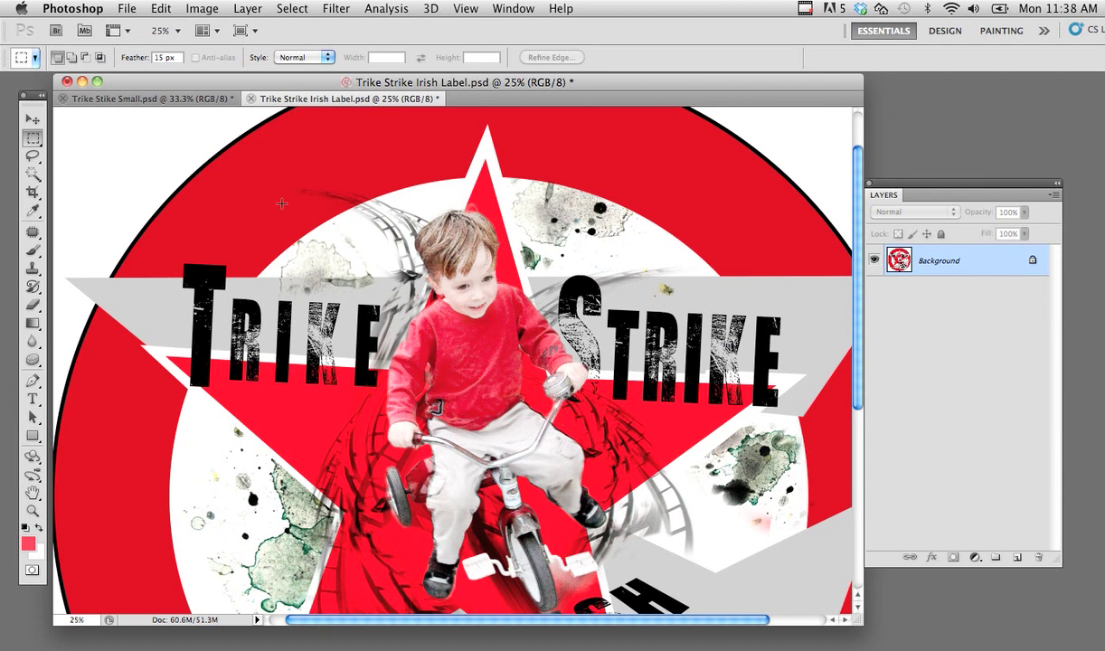
drag(430, 413, 463, 330)
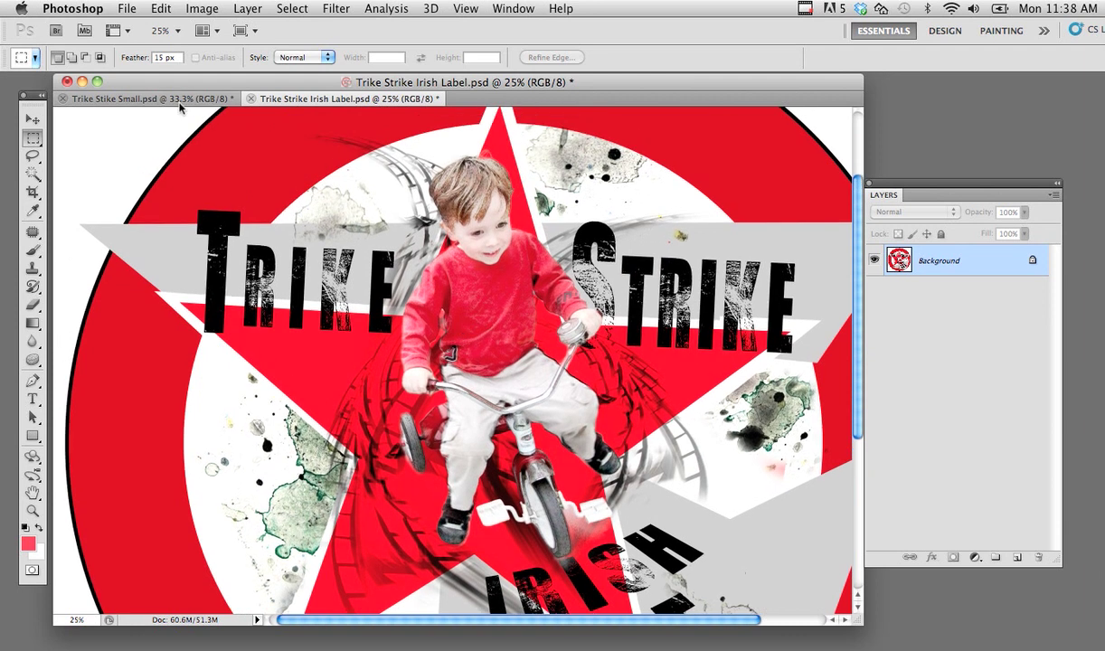
click(145, 98)
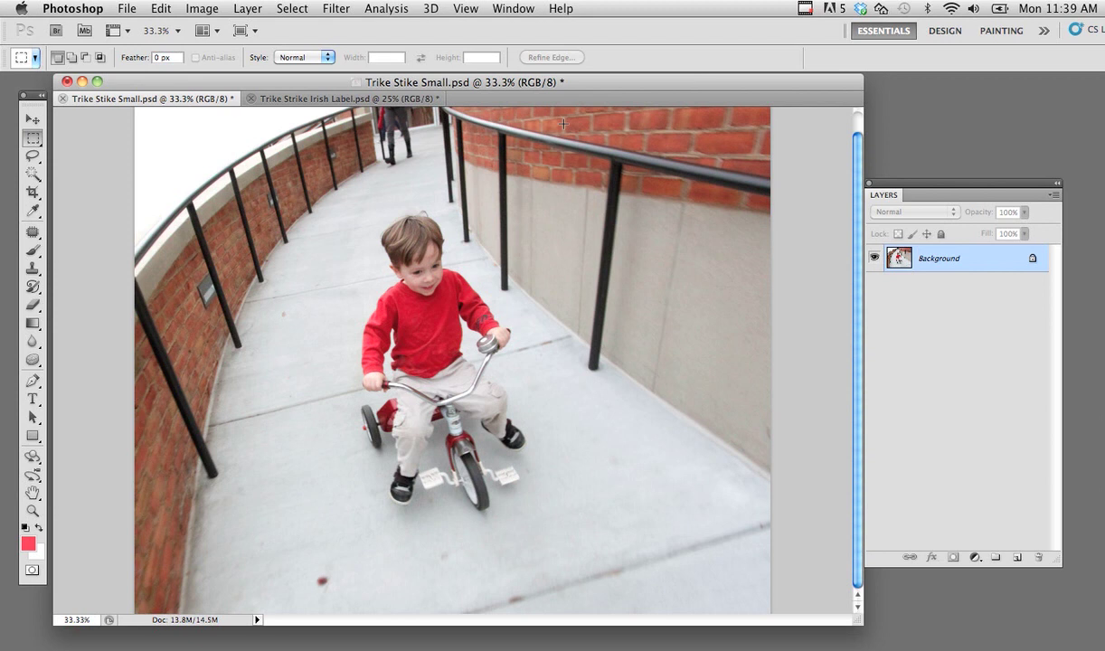
- Copy a tall rectangular strip around a railing post and paste it as Layer 1
drag(563, 123, 641, 411)
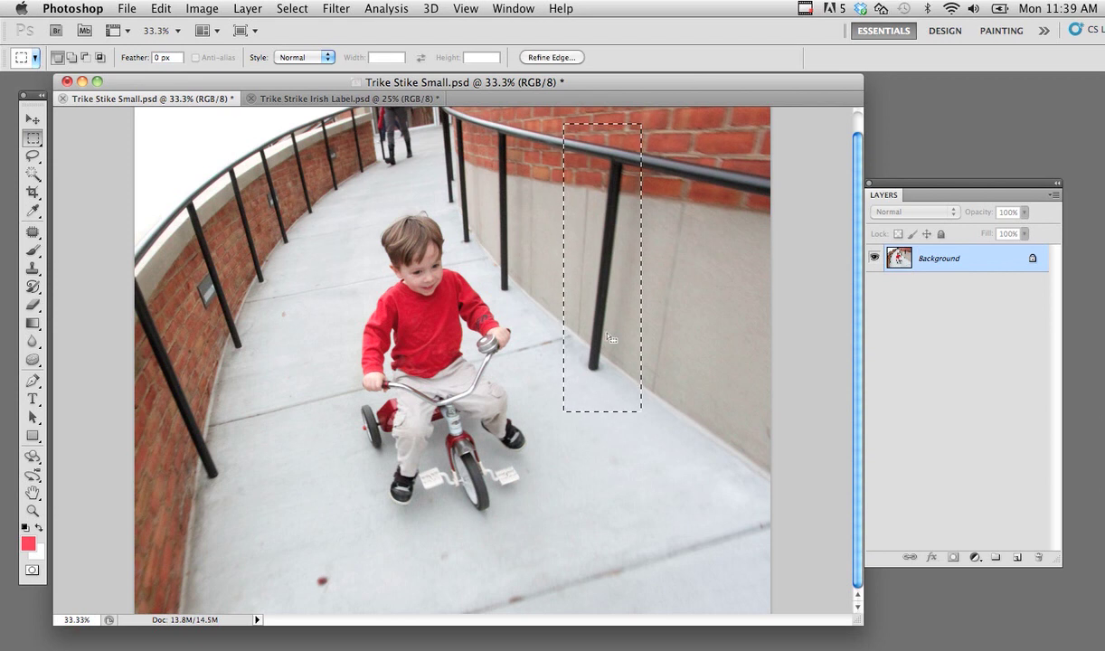
click(160, 8)
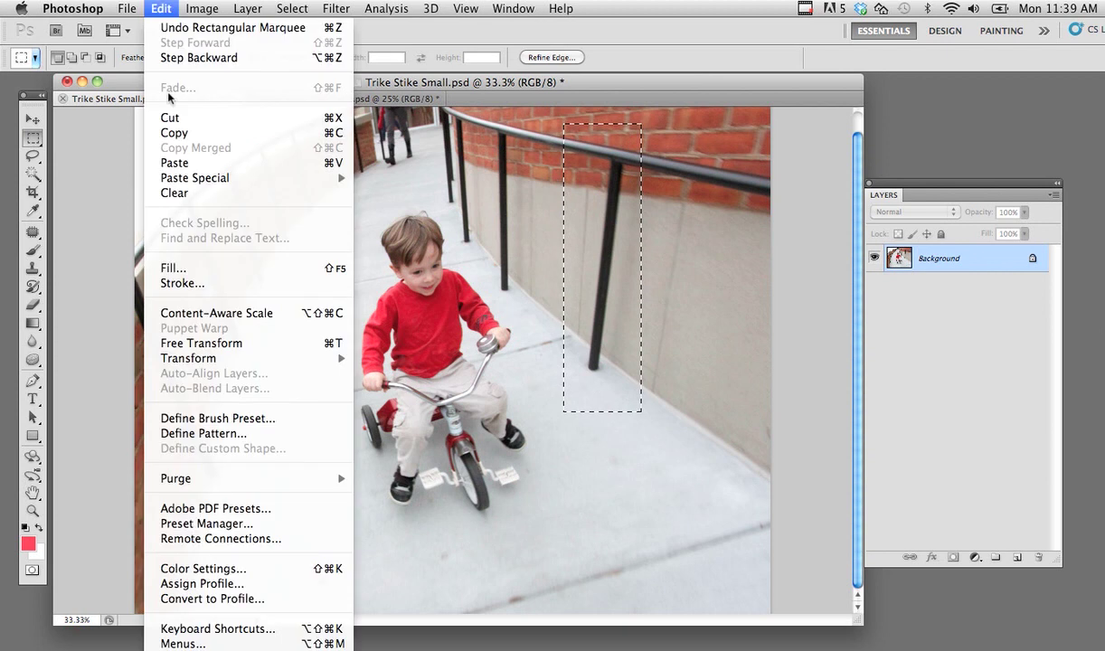
click(345, 137)
click(159, 8)
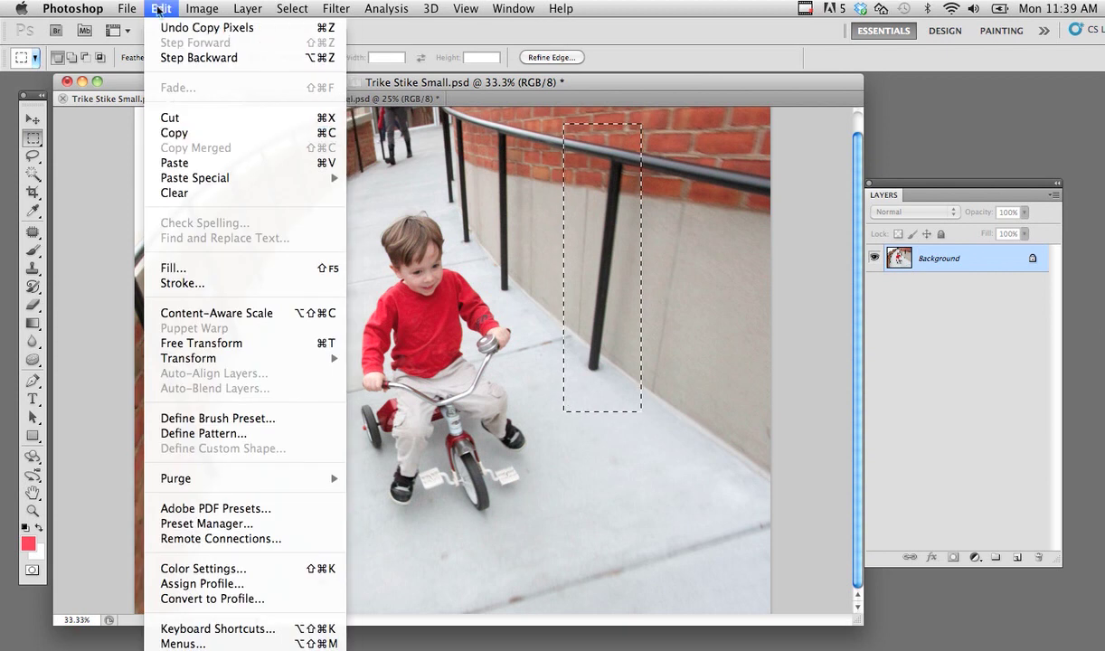
click(271, 165)
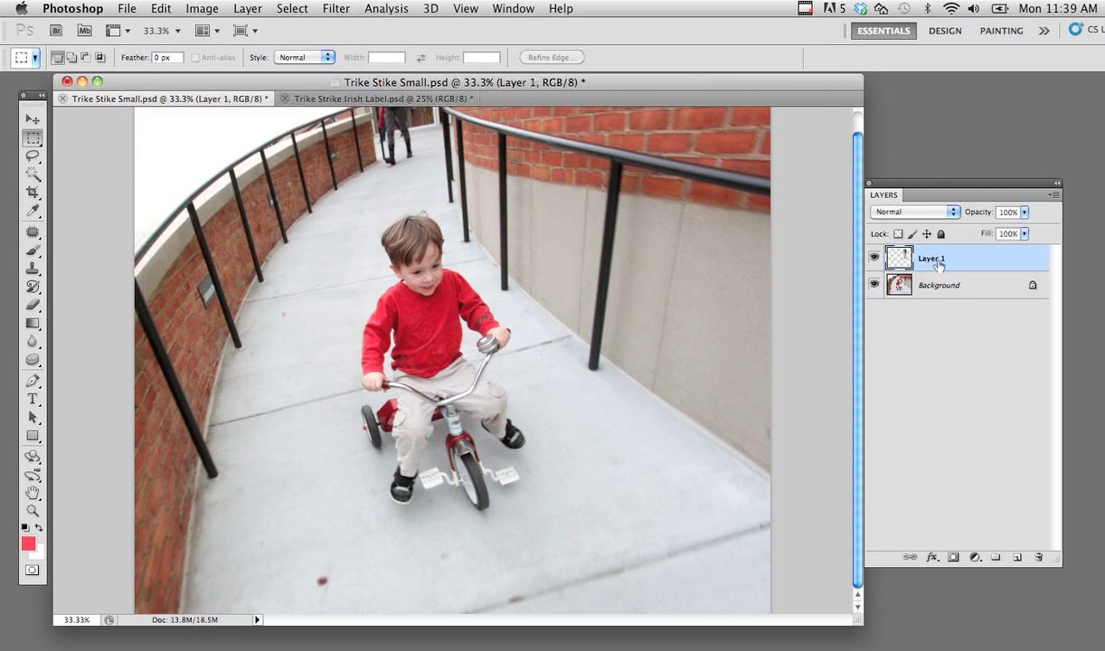
- Move the strip right and scale it to about 136%, rotated −3.16°, over the right railing
key(v)
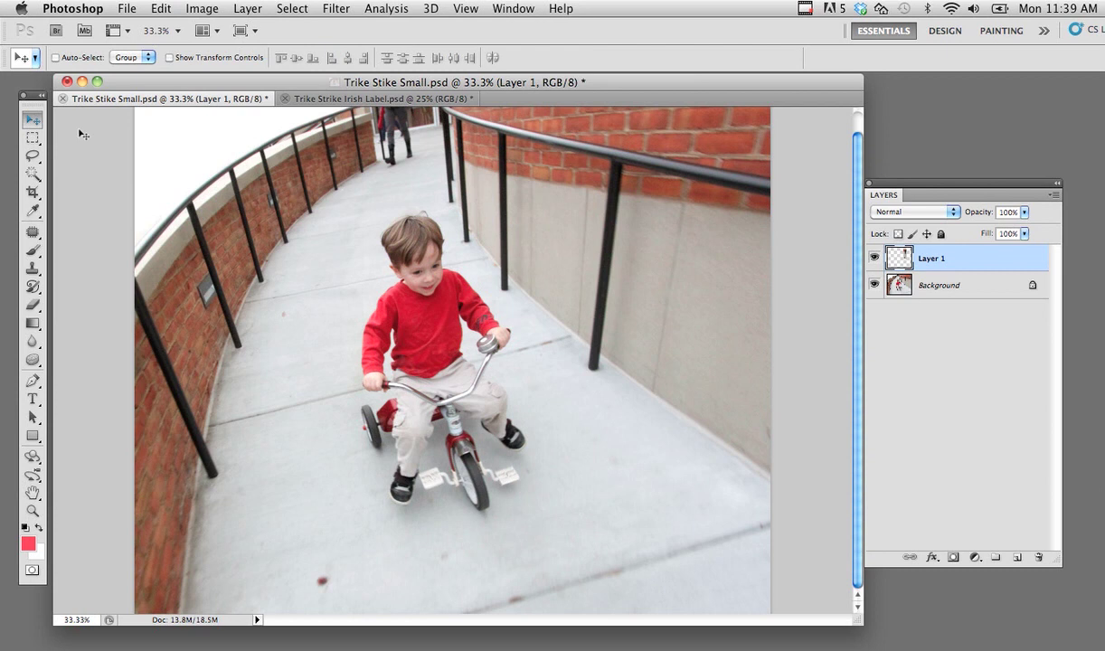
drag(602, 274, 687, 288)
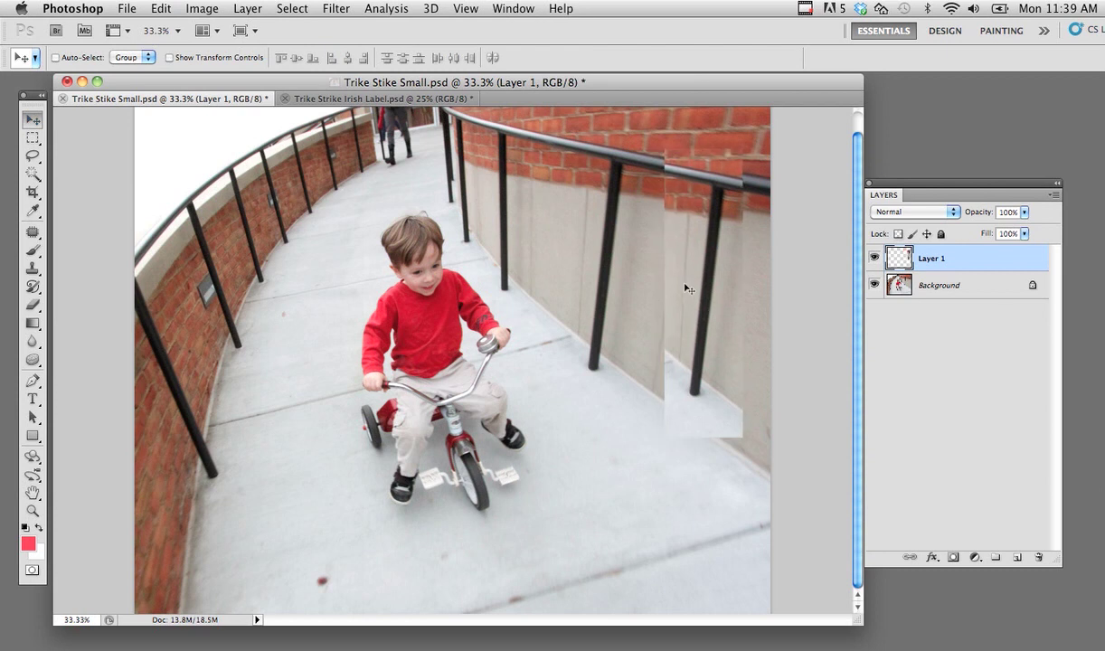
key(super+t)
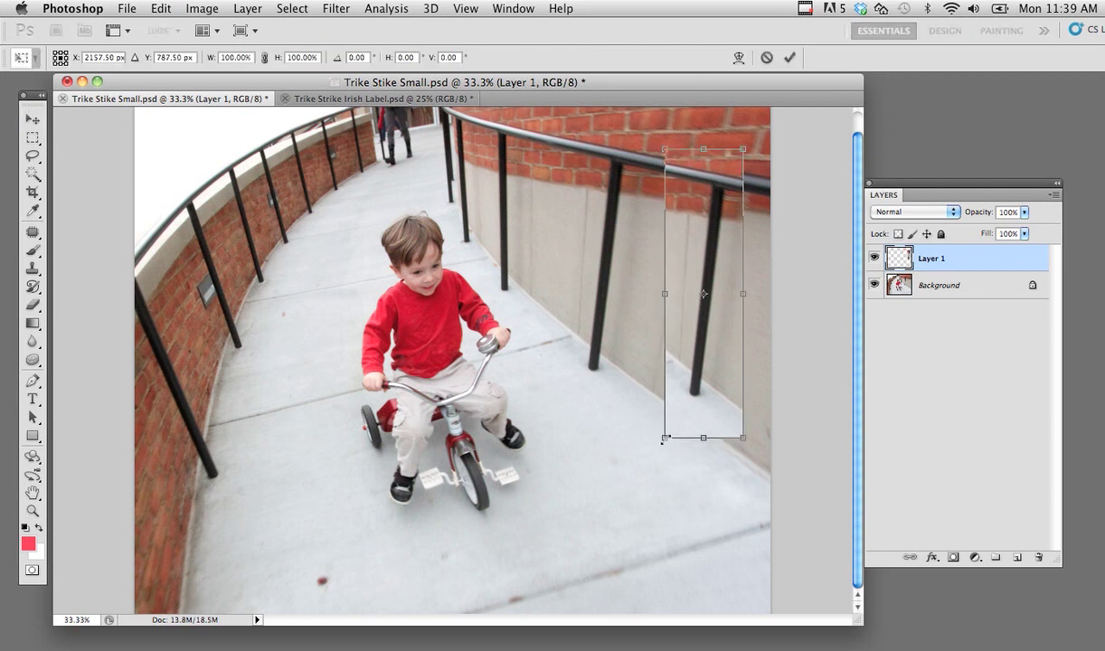
drag(664, 440, 589, 466)
drag(693, 441, 703, 429)
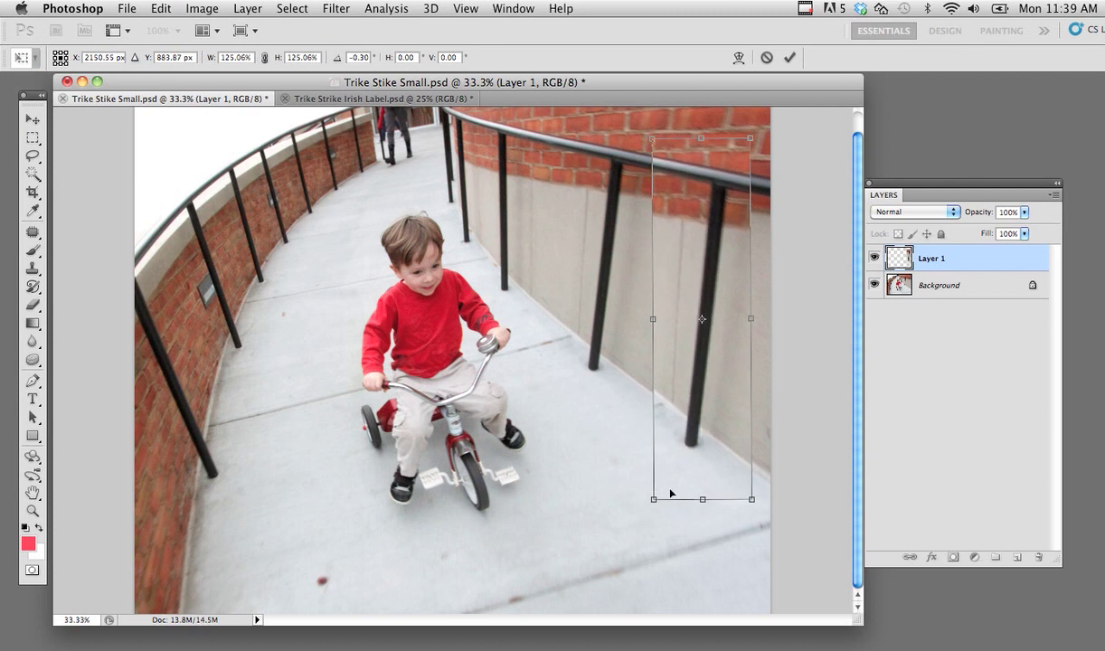
drag(652, 499, 621, 522)
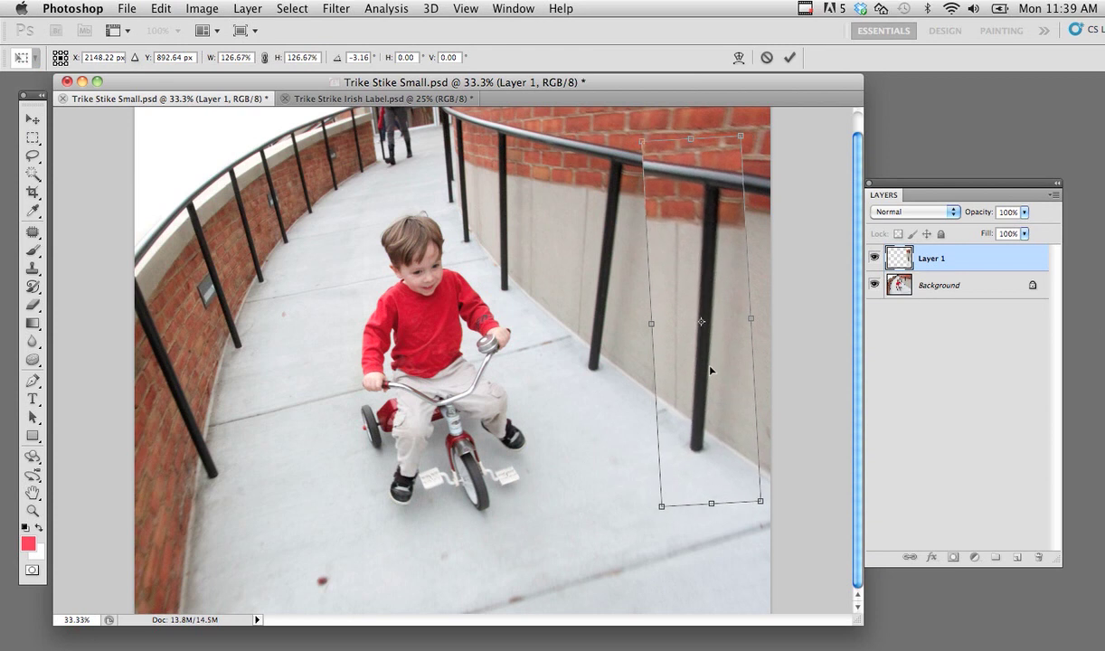
drag(710, 370, 731, 383)
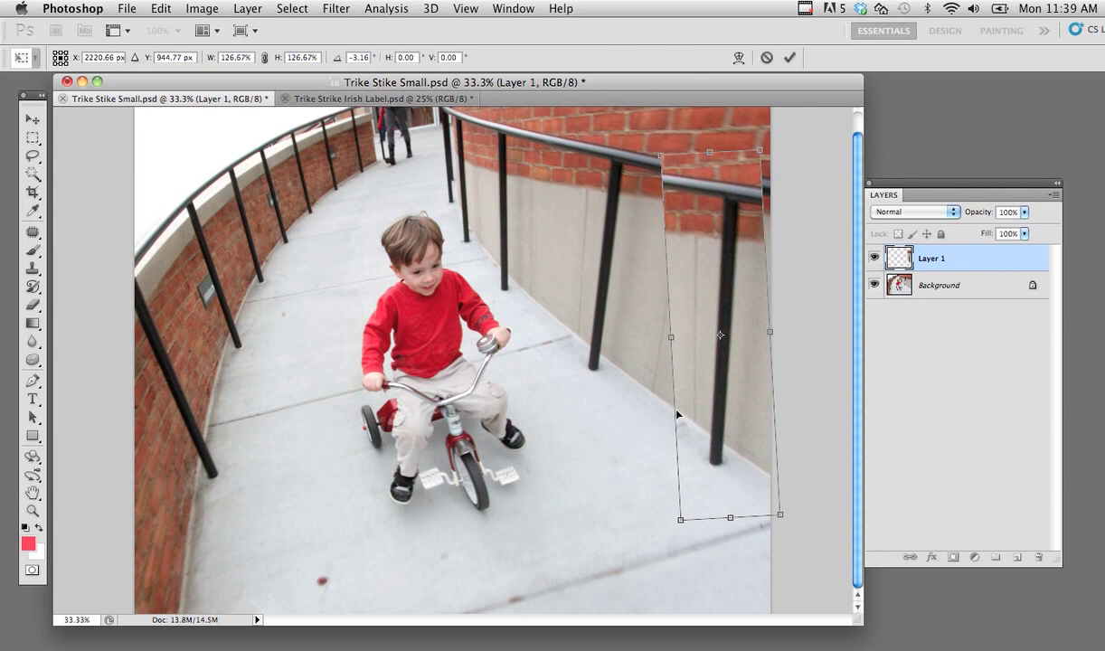
drag(773, 150, 784, 130)
drag(679, 520, 672, 527)
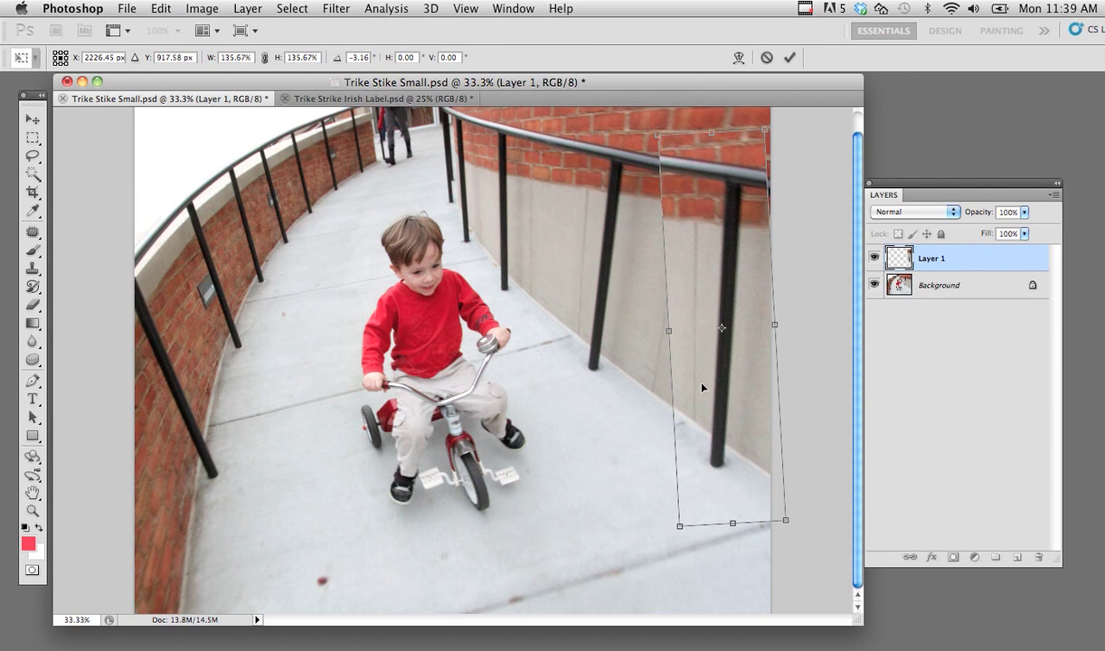
key(Return)
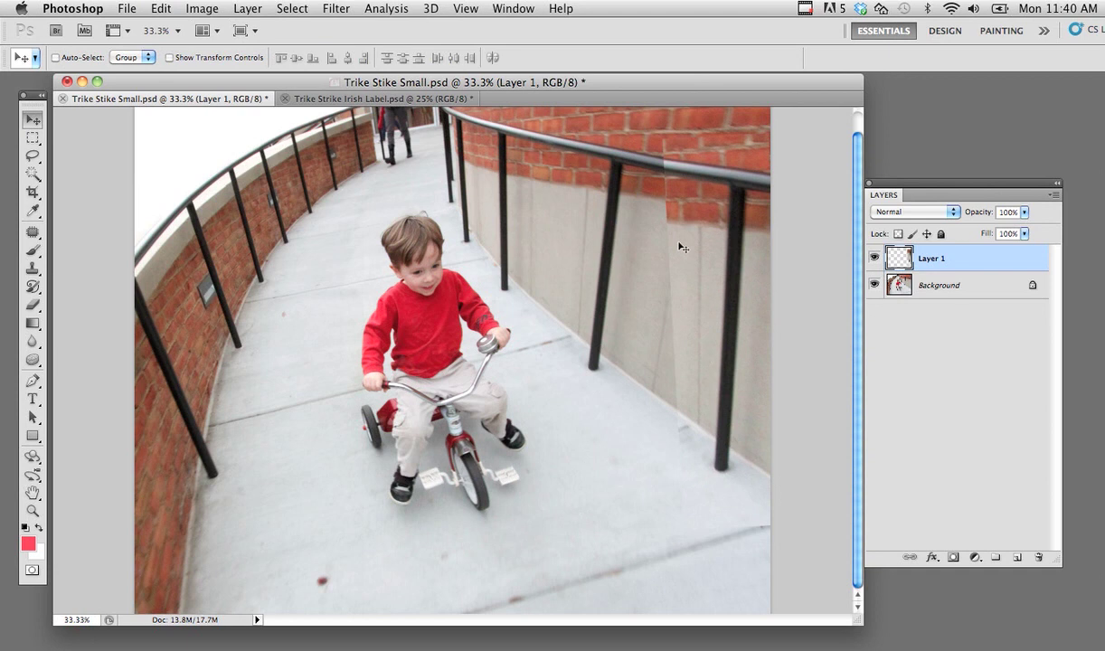
- Zoom in on the patch seams and nudge Layer 1 down slightly
key(super+plus)
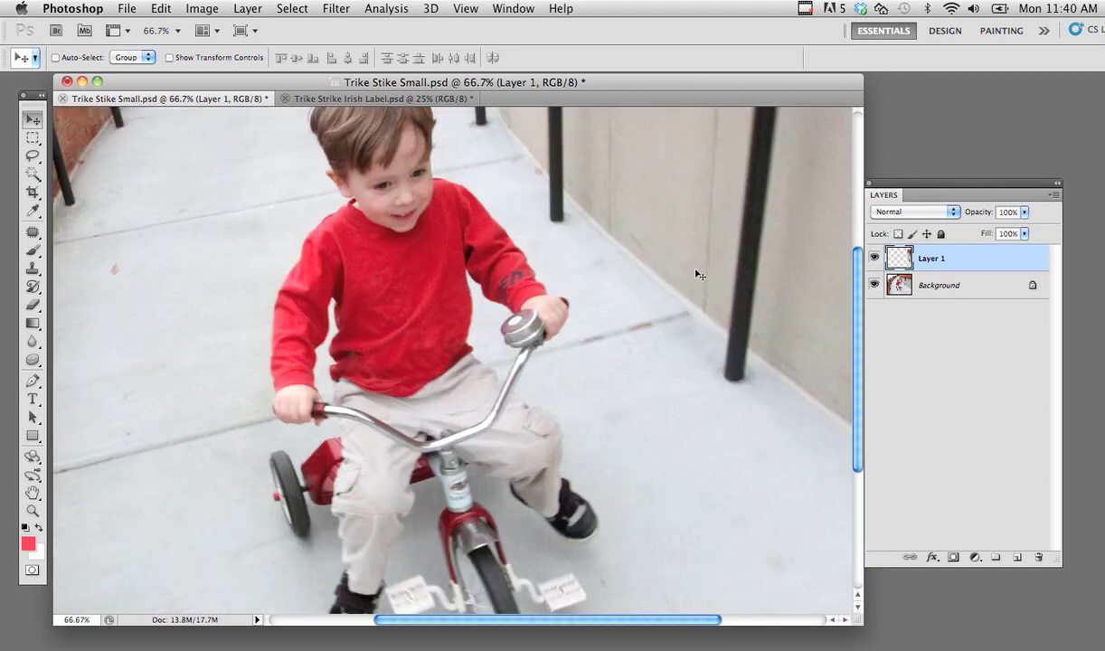
drag(698, 274, 523, 331)
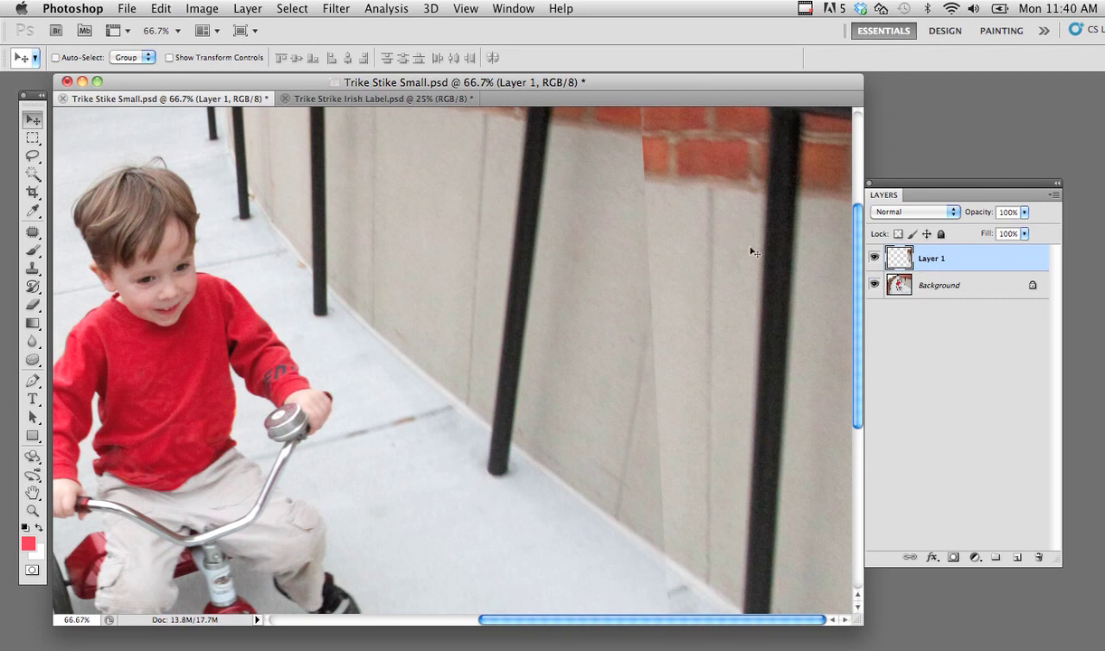
key(Down)
key(Down)
key(Down)
key(Down)
scroll(680, 221, up, 5)
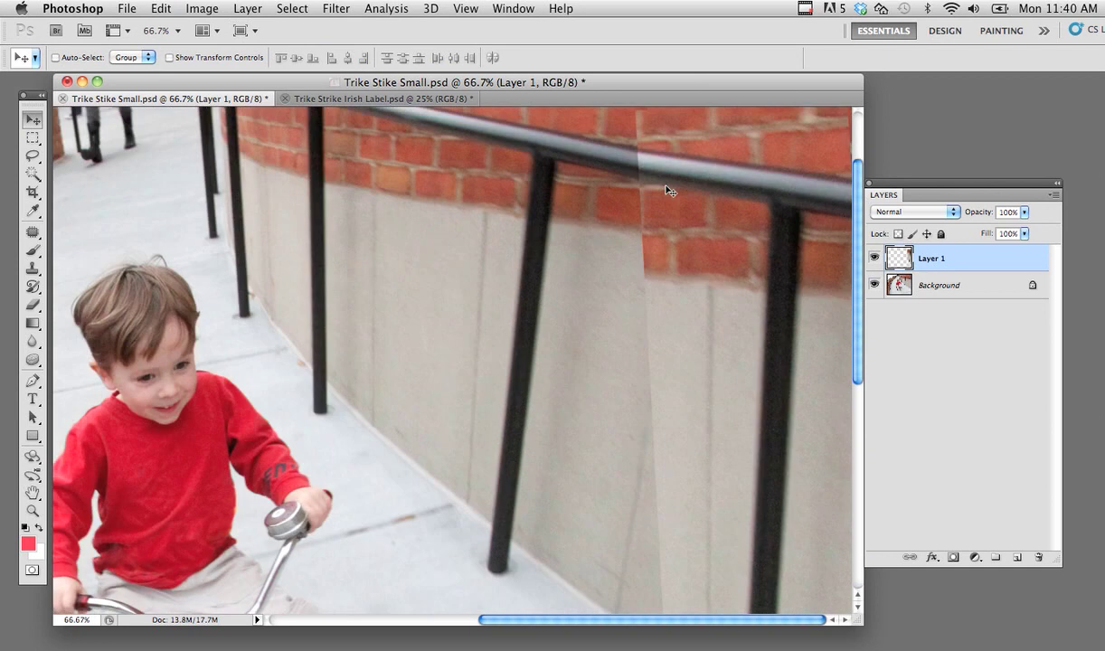
scroll(676, 206, down, 12)
scroll(685, 226, down, 8)
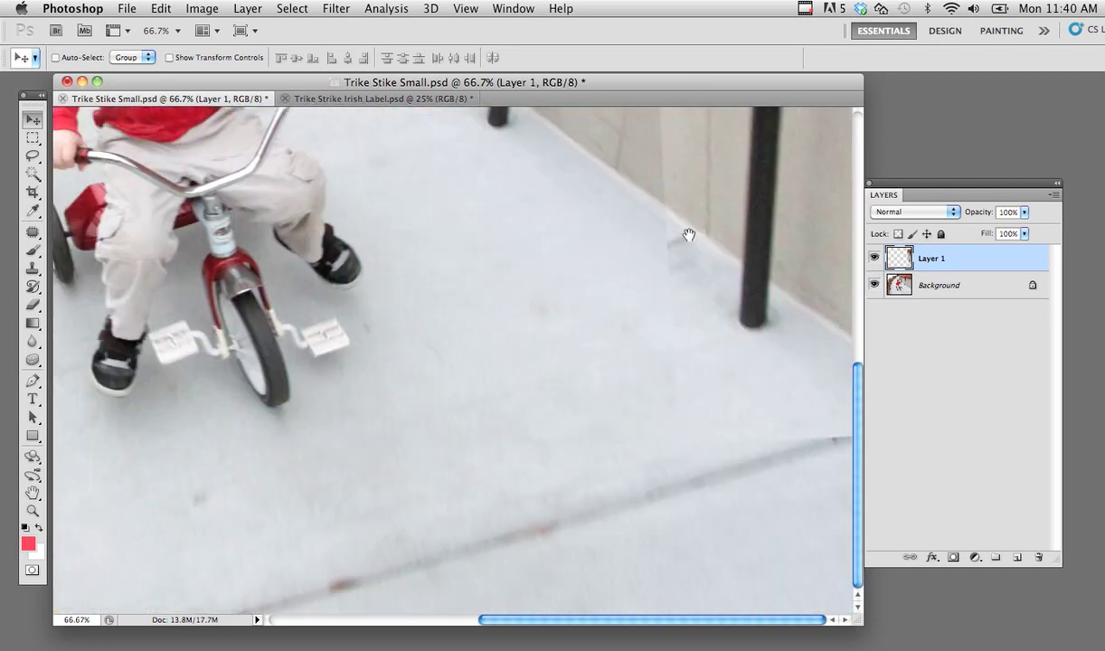
scroll(689, 236, up, 15)
scroll(627, 359, up, 11)
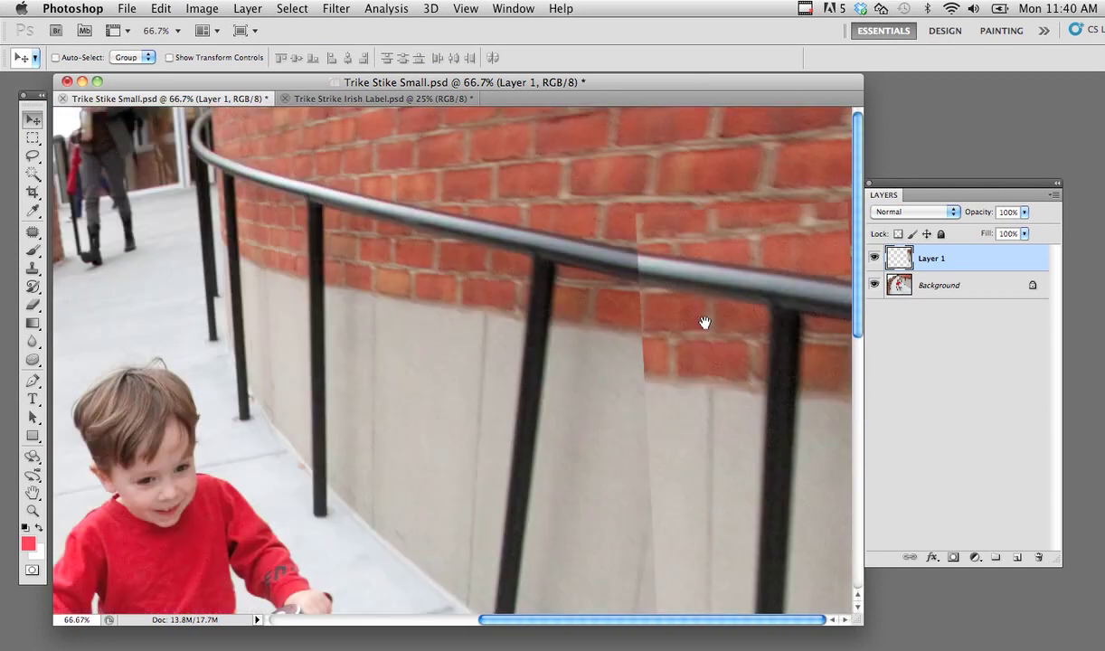
scroll(704, 323, down, 7)
scroll(724, 291, down, 15)
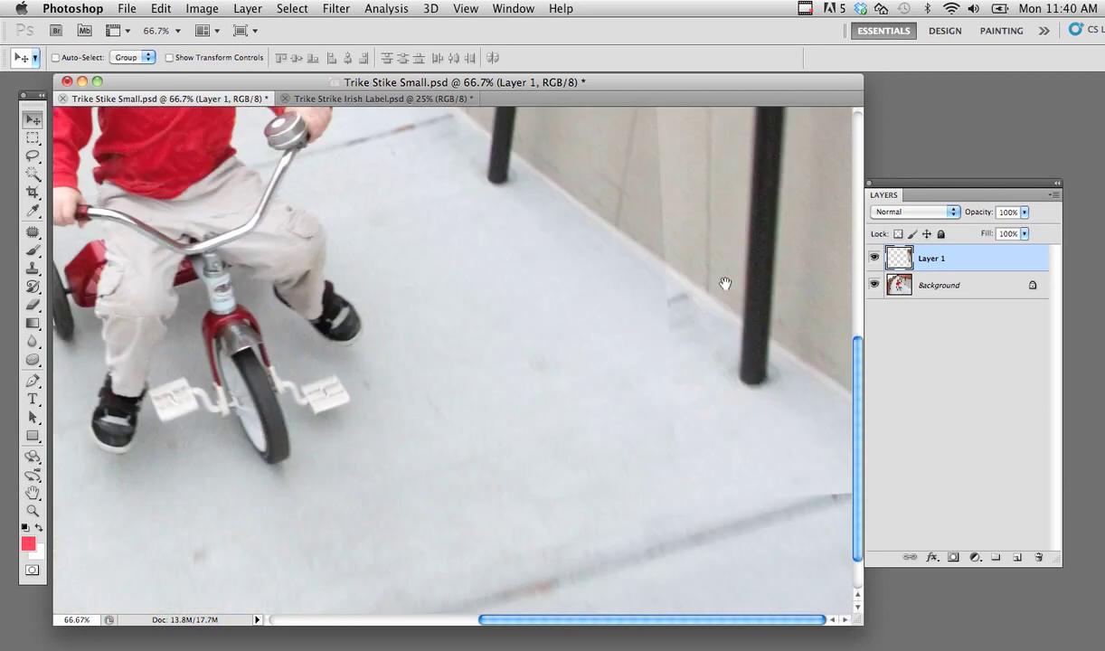
scroll(724, 307, up, 16)
scroll(704, 225, down, 4)
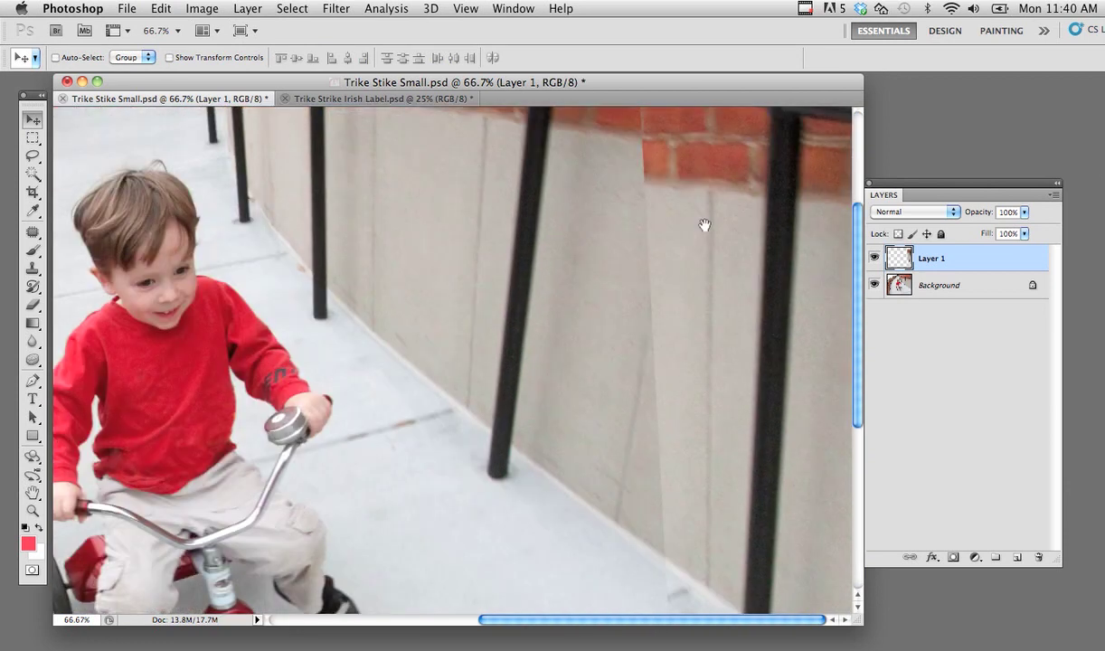
scroll(678, 283, up, 2)
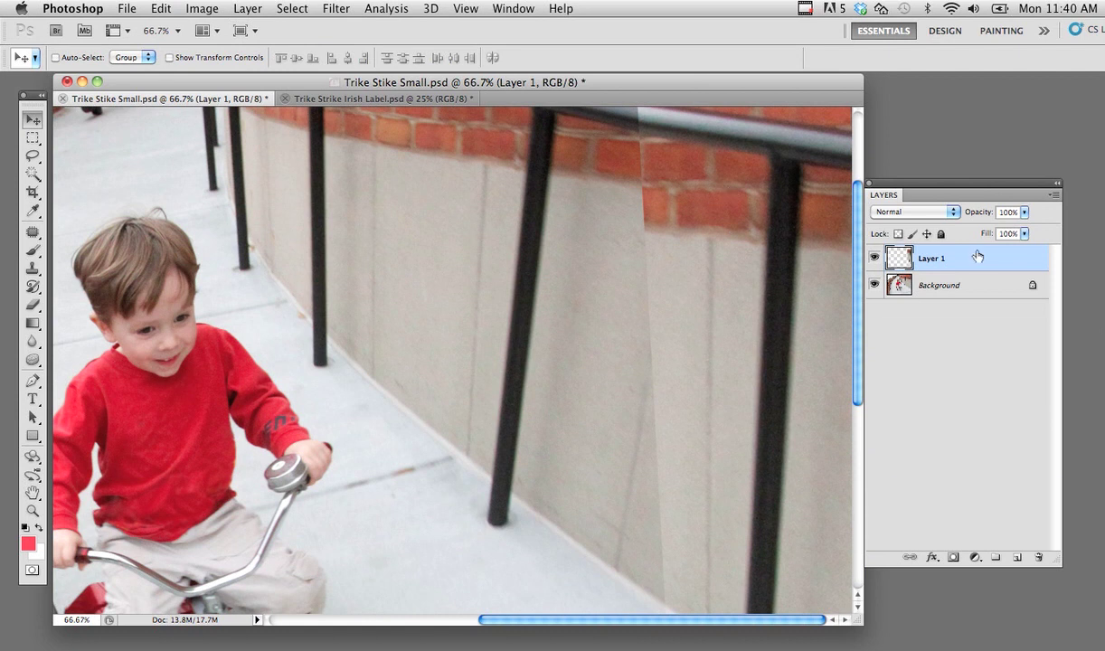
- Duplicate Layer 1, then delete both the copy and Layer 1
drag(978, 258, 1016, 557)
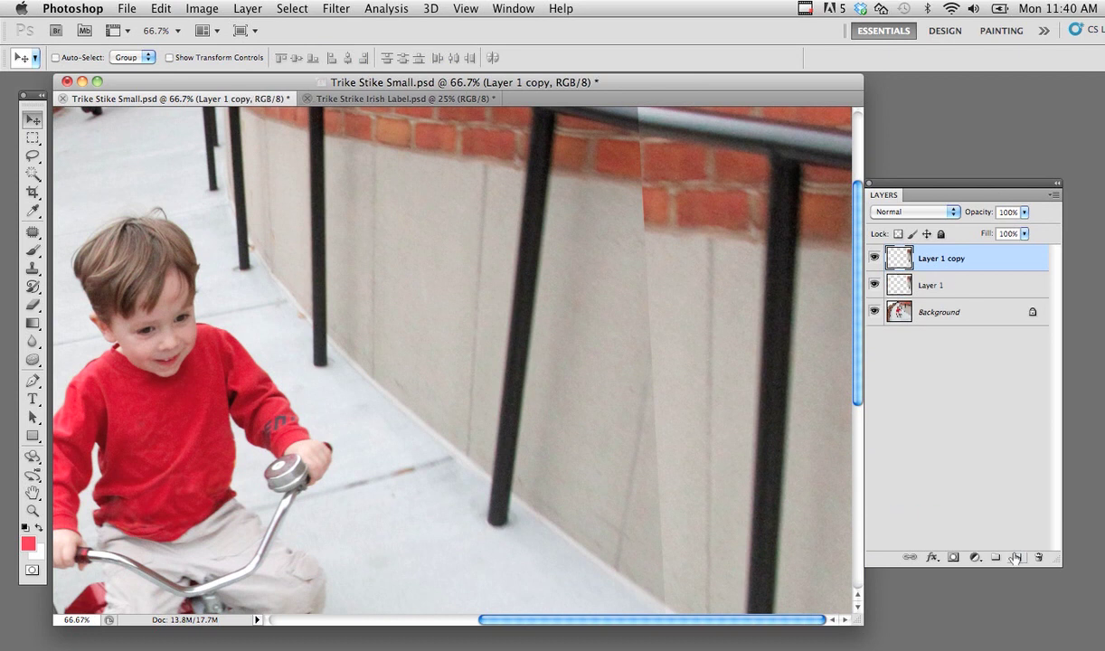
drag(1043, 257, 1039, 557)
drag(1034, 258, 1039, 556)
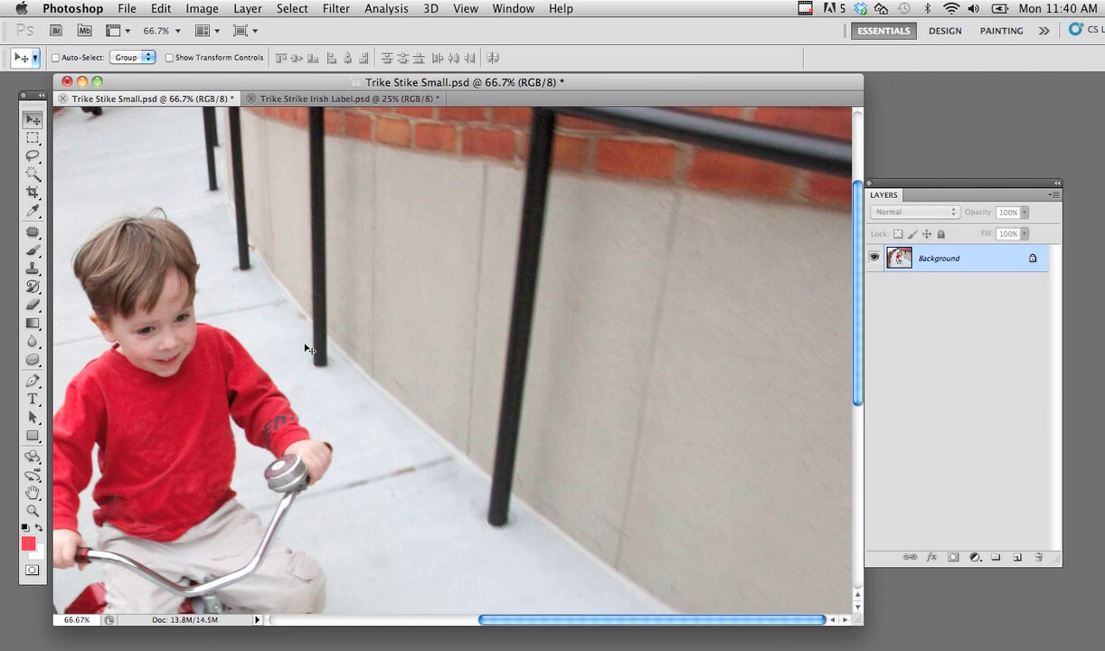
- Set Rectangular Marquee feather to 18 px and select a tall strip around a railing post
click(33, 155)
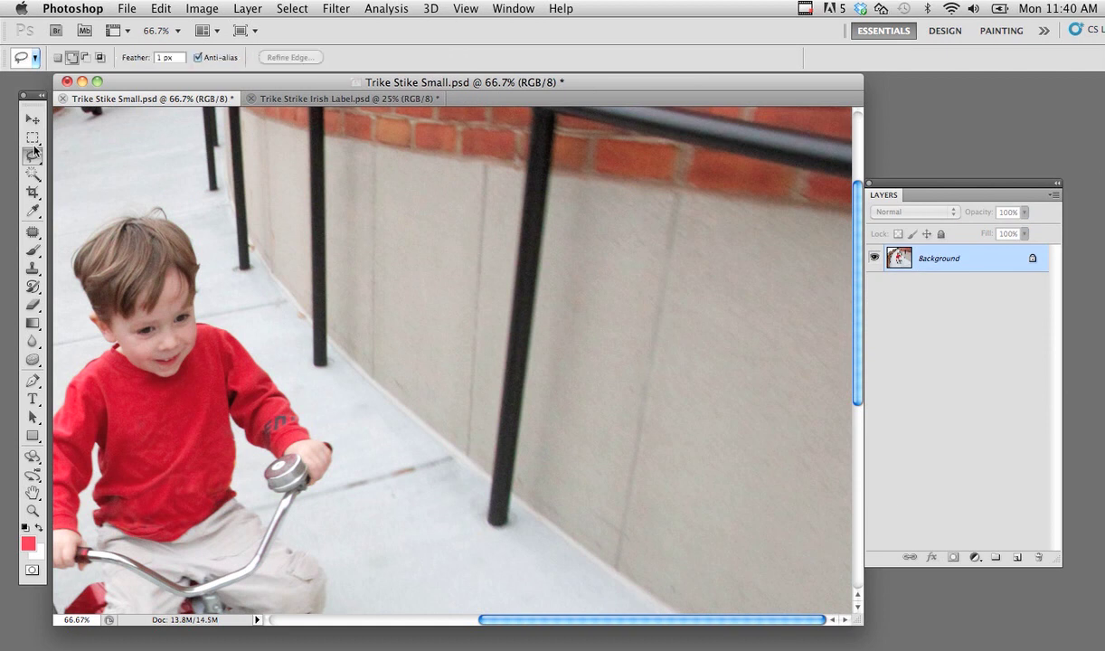
click(33, 137)
drag(144, 61, 142, 63)
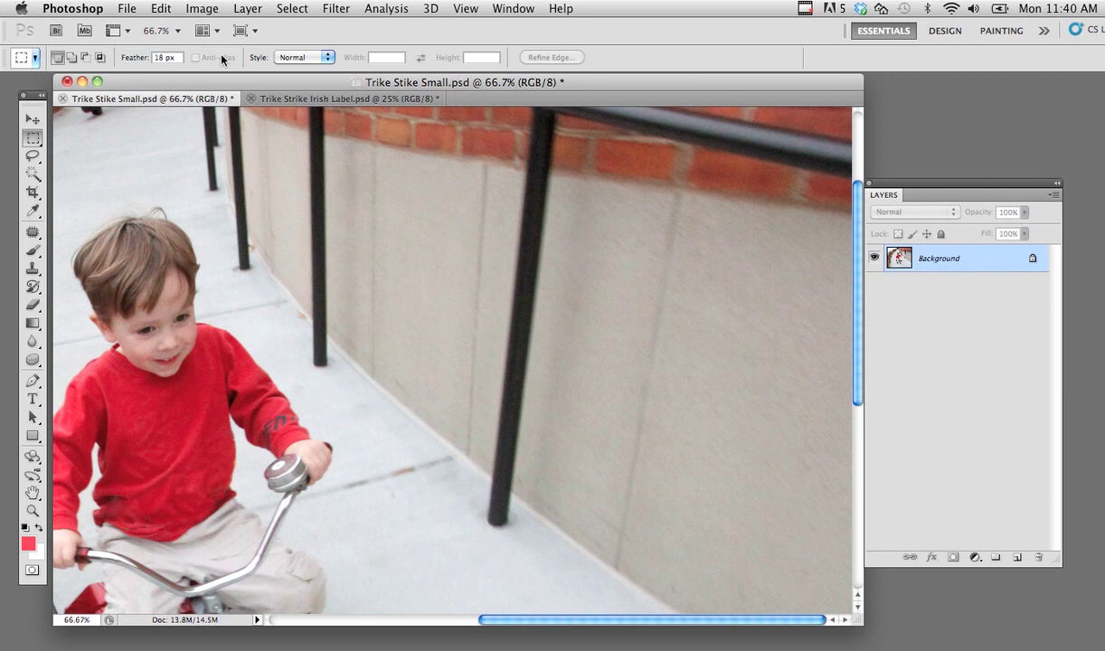
scroll(328, 301, up, 5)
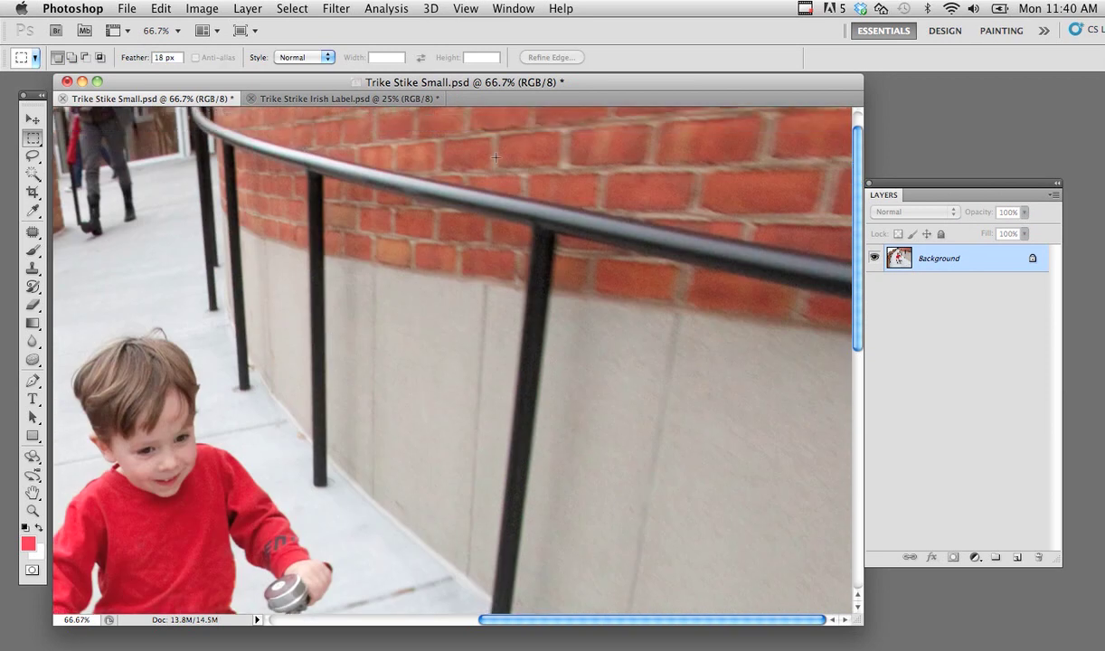
drag(438, 127, 581, 522)
scroll(579, 551, down, 5)
scroll(637, 391, up, 4)
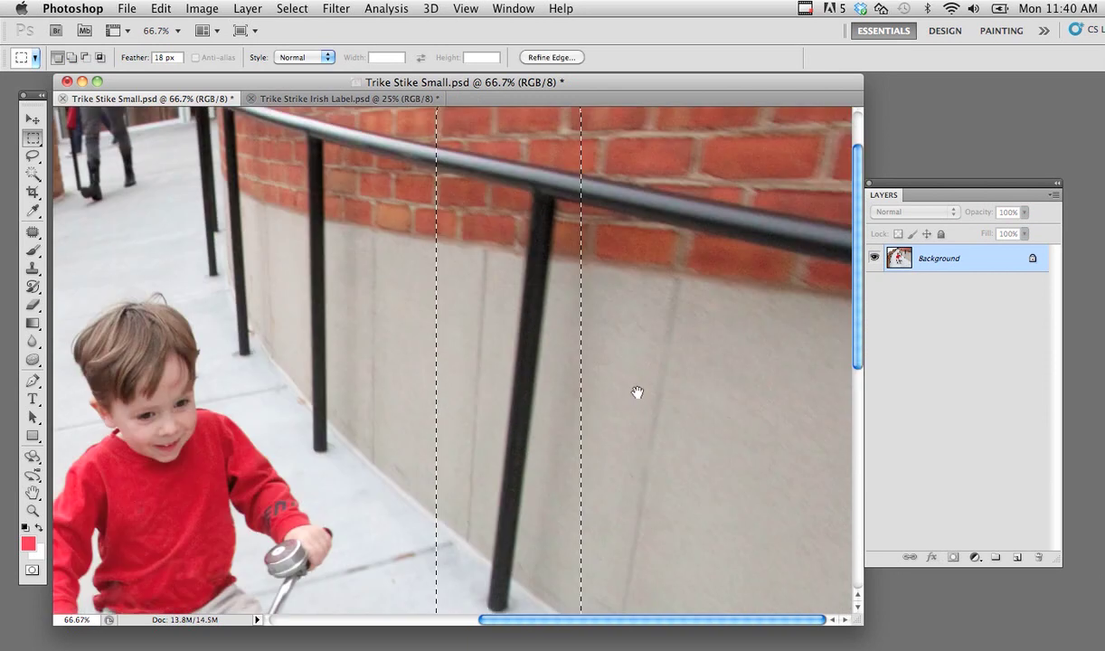
scroll(641, 347, down, 1)
key(super+minus)
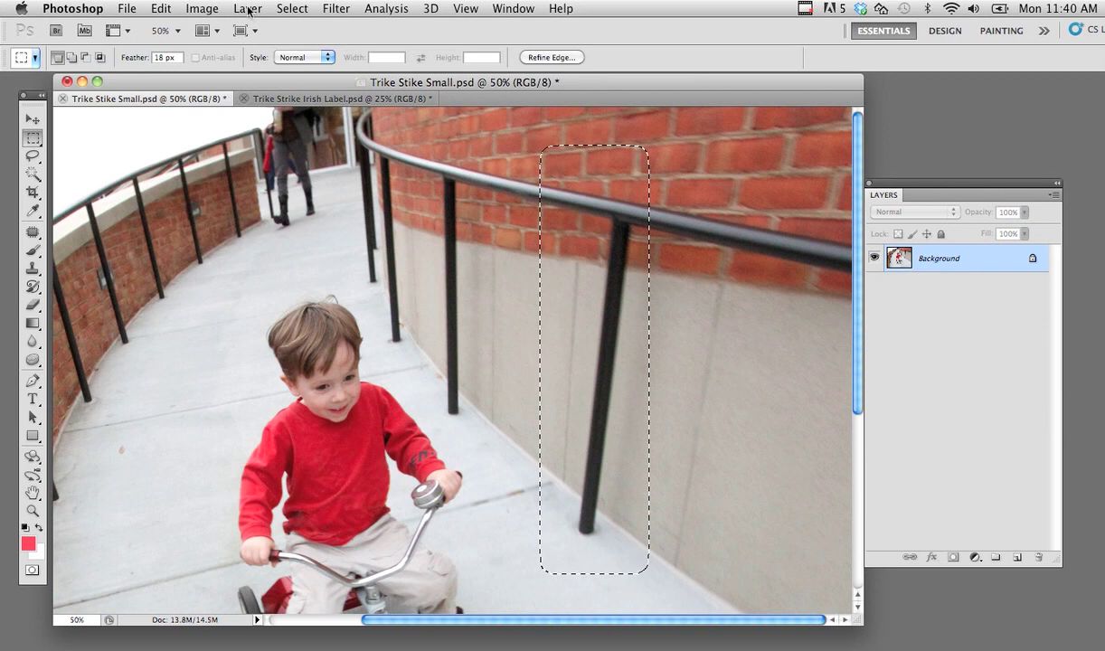
- Rotate the selection about 5.83° via Transform Selection and copy it to Layer 1
click(292, 9)
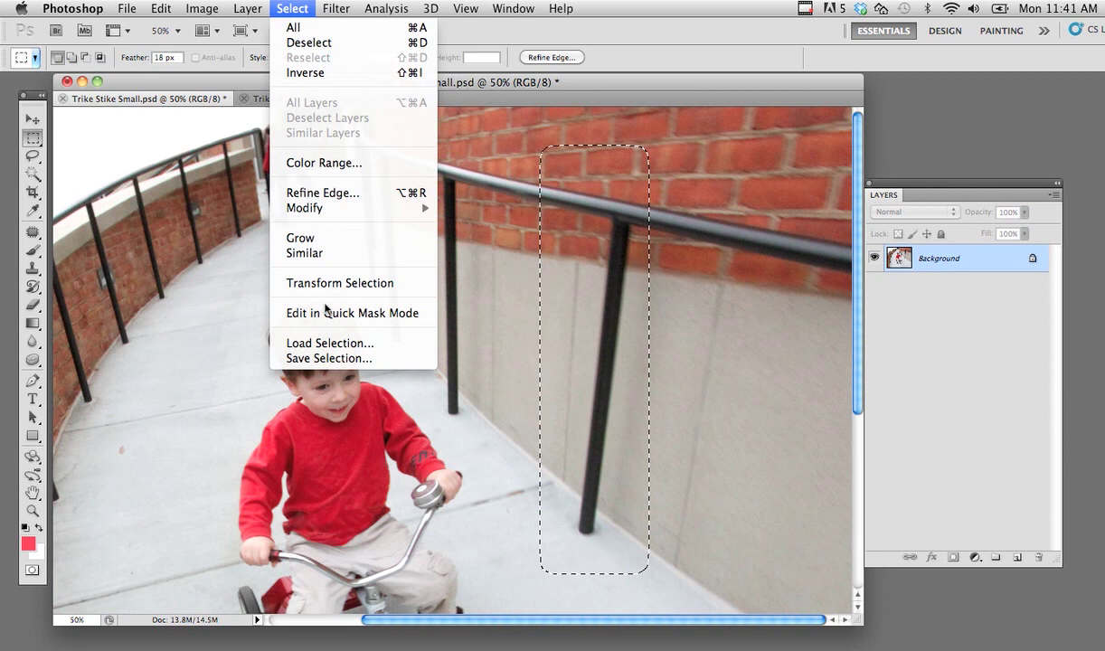
click(344, 280)
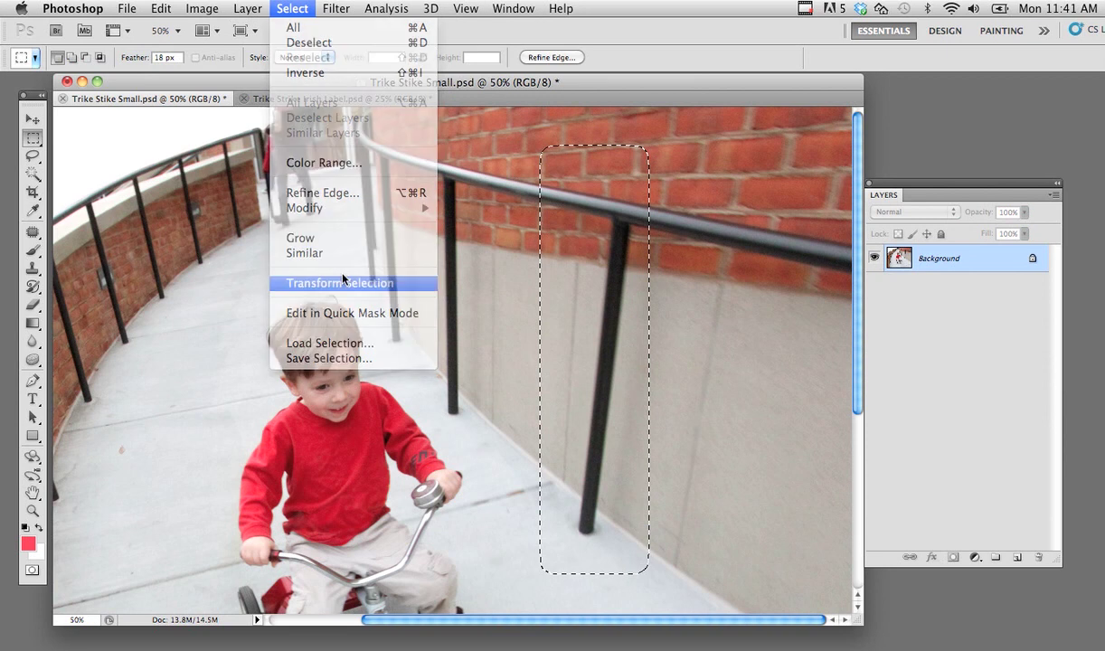
drag(702, 118, 733, 133)
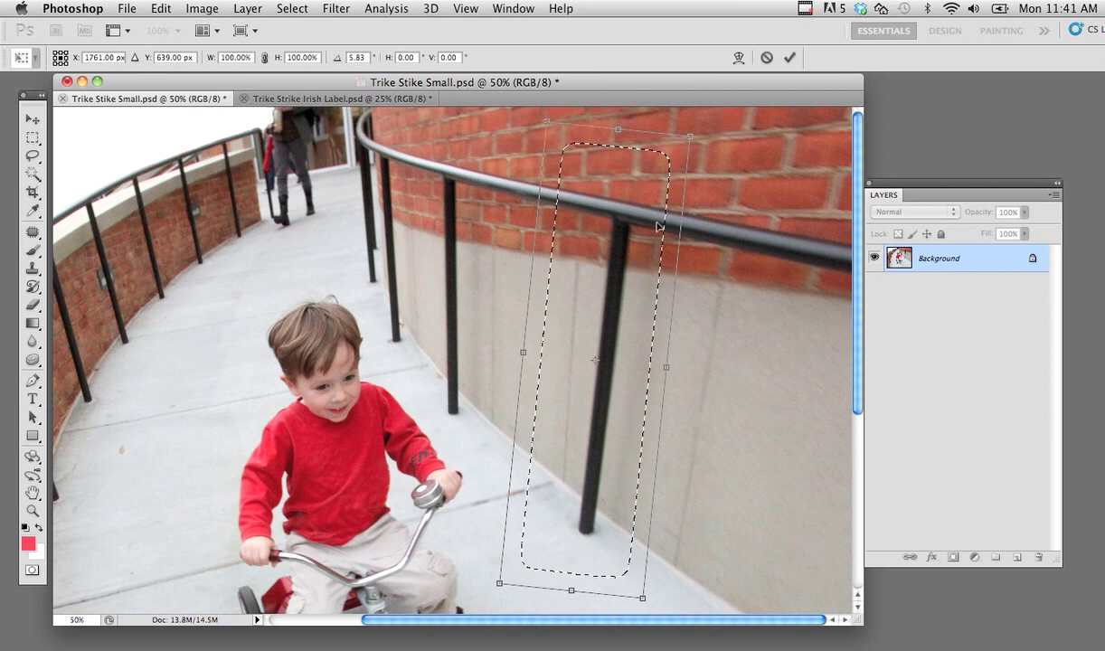
key(Return)
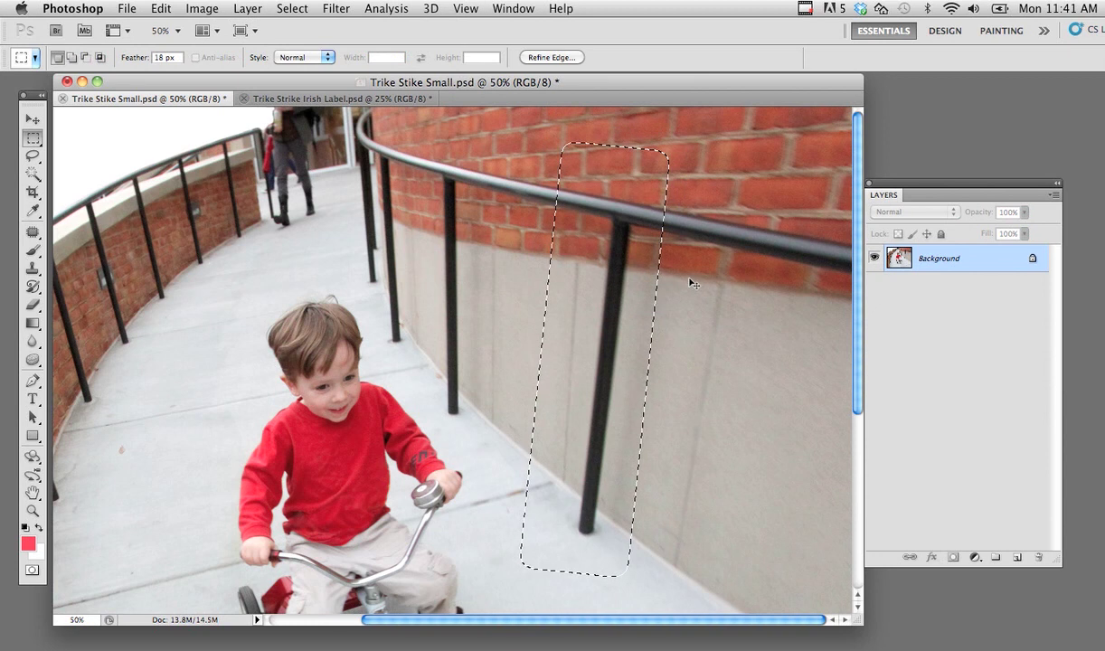
key(super+j)
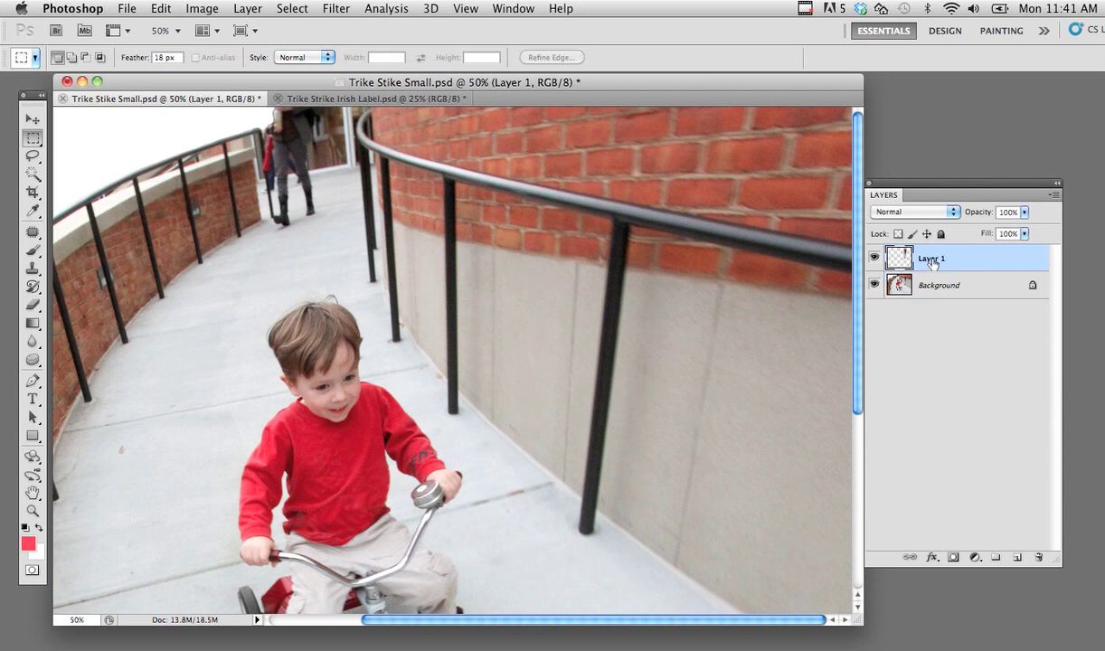
- Rename Layer 1 to 'bar'
double_click(932, 260)
text(bar)
key(Return)
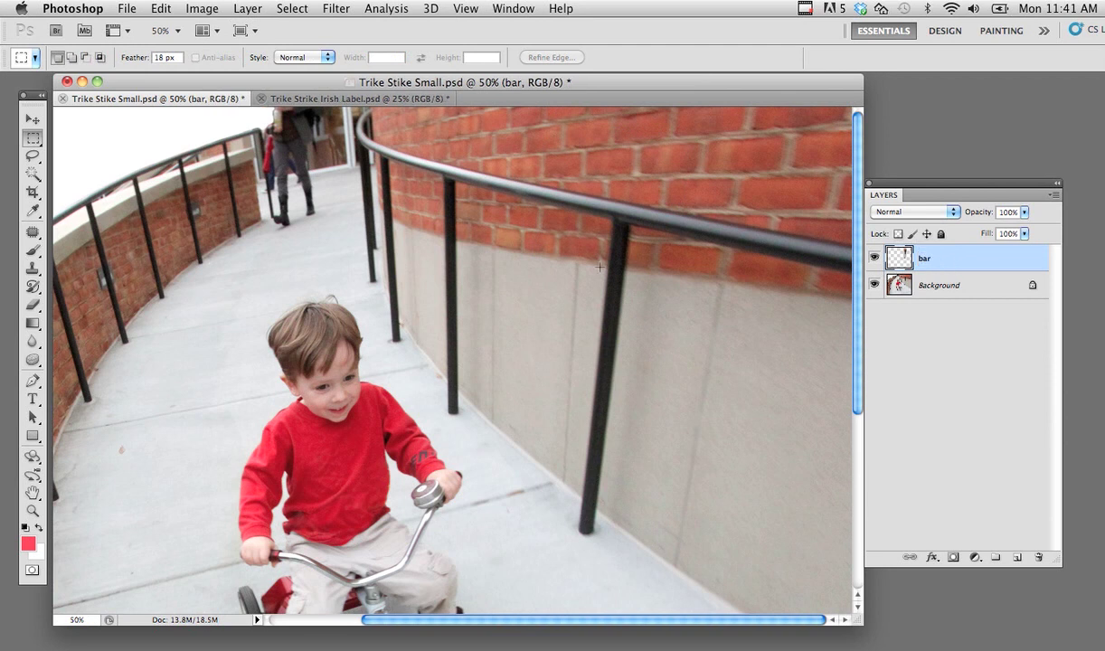
- Slide the bar copy right to form a second post, then zoom in on its base
click(27, 119)
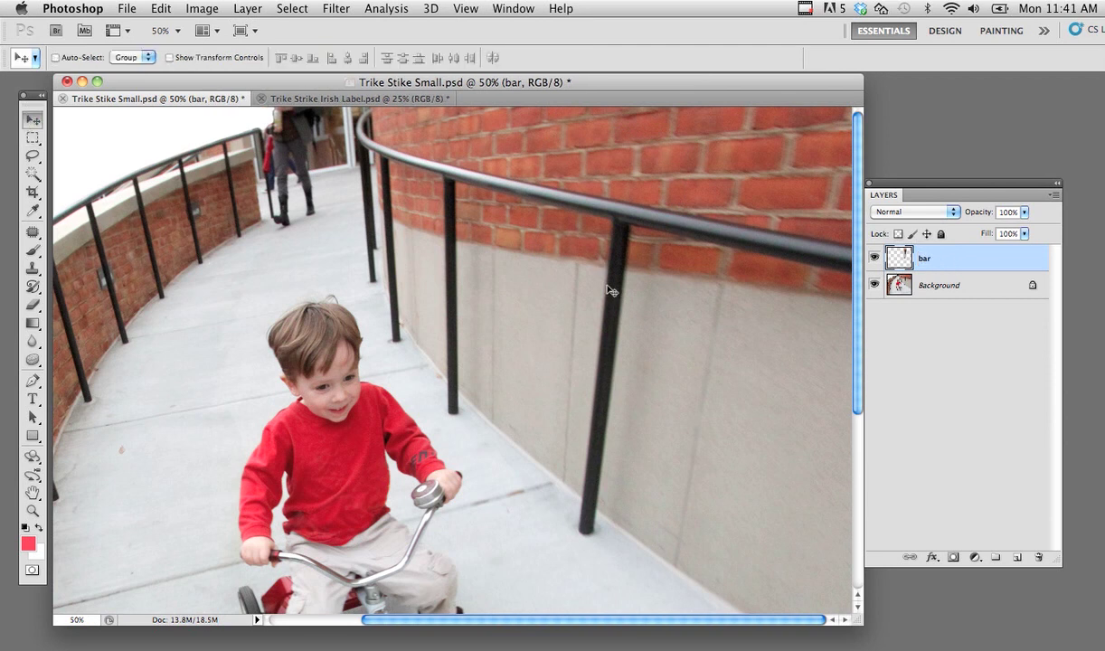
drag(611, 290, 749, 323)
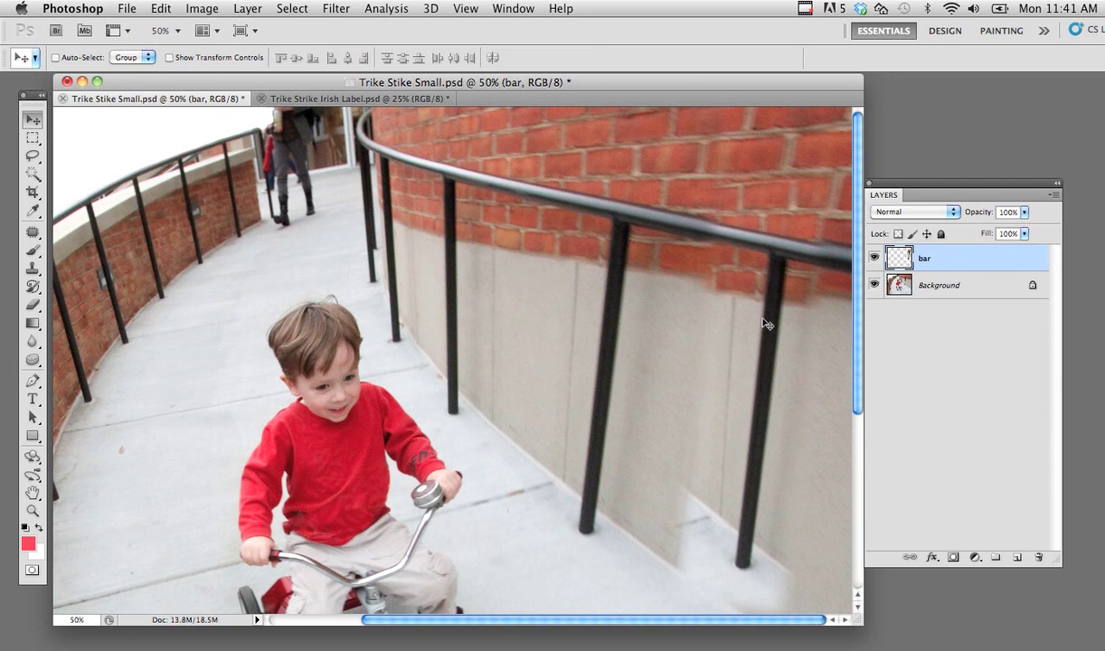
drag(465, 381, 465, 213)
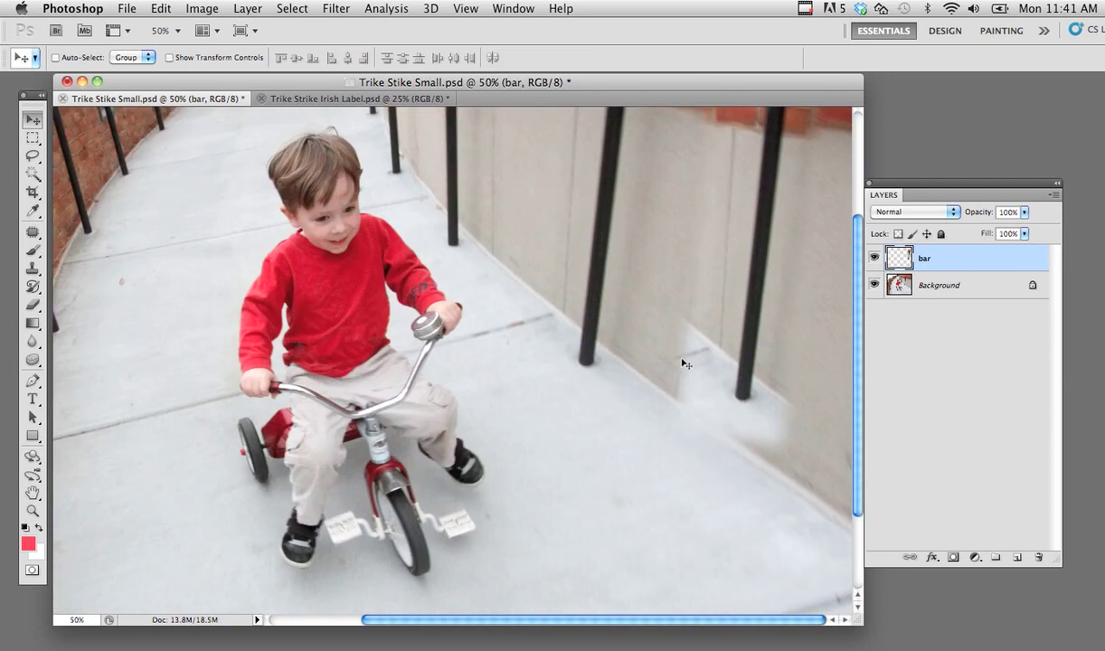
super+click(767, 412)
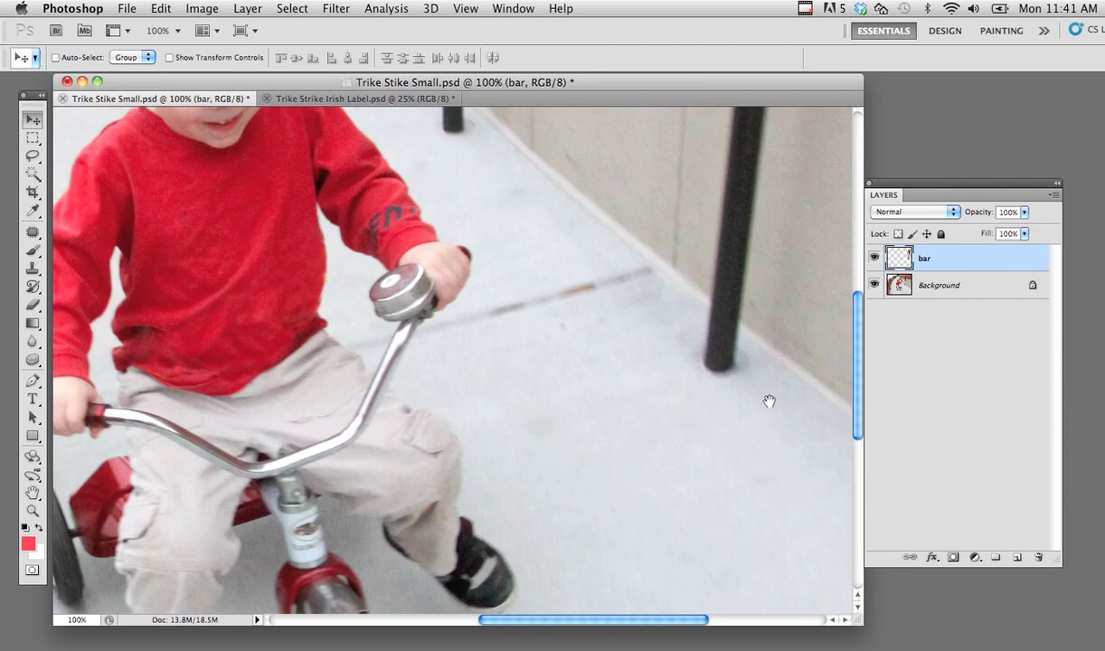
drag(768, 400, 398, 355)
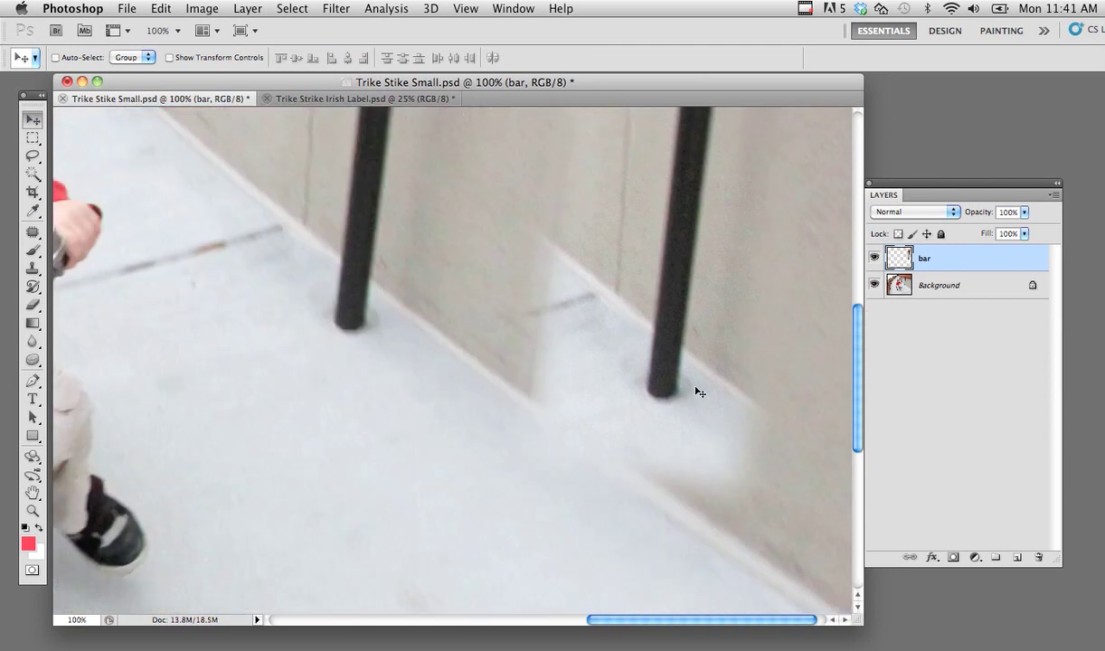
key(ctrl+t)
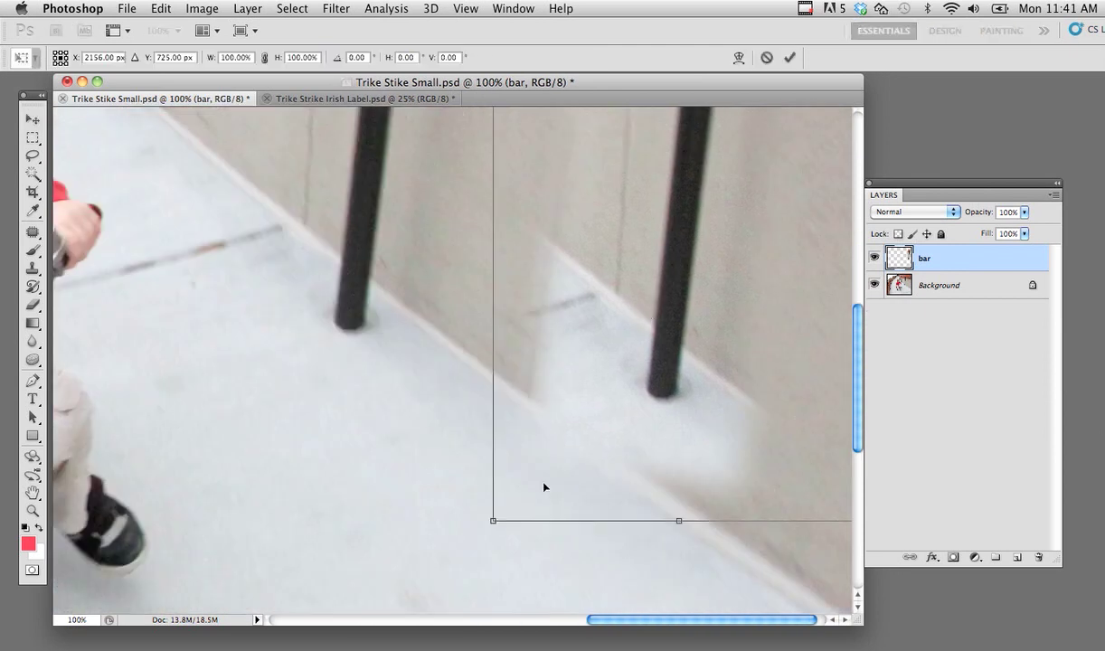
- Enlarge and rotate the railing piece slightly, then commit the transform
drag(493, 520, 454, 500)
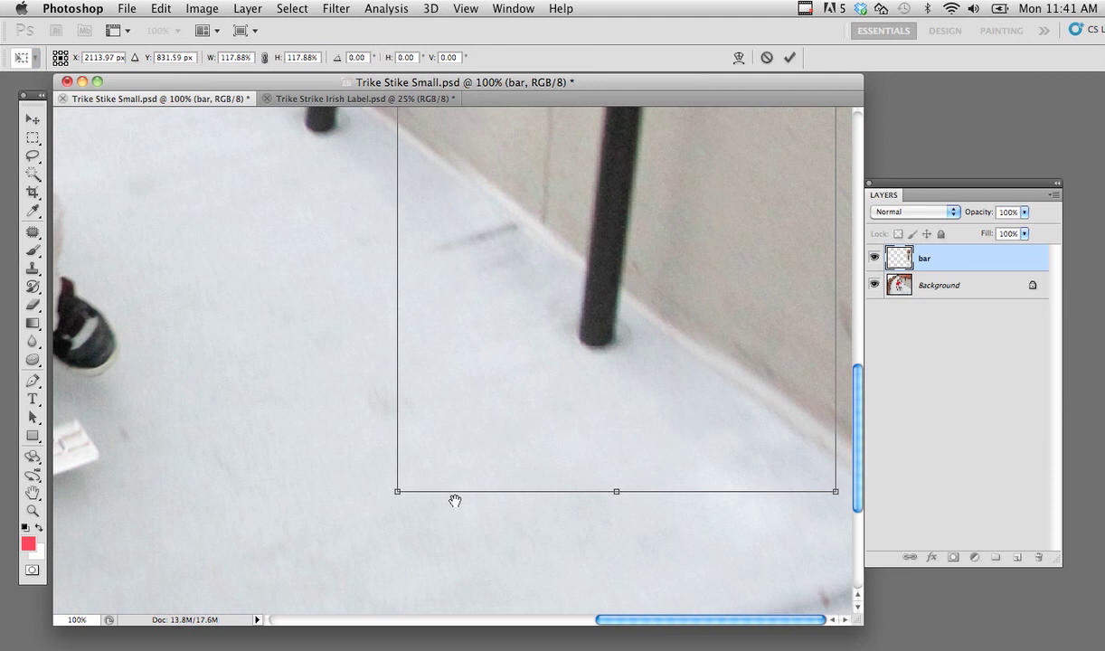
drag(232, 326, 229, 338)
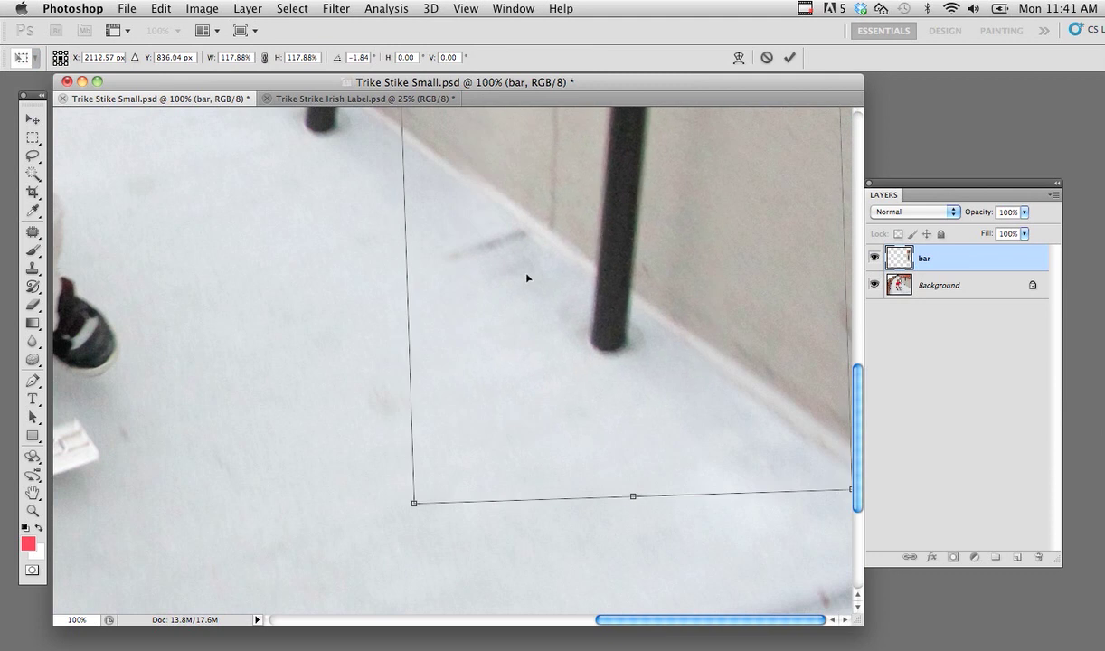
drag(332, 366, 339, 373)
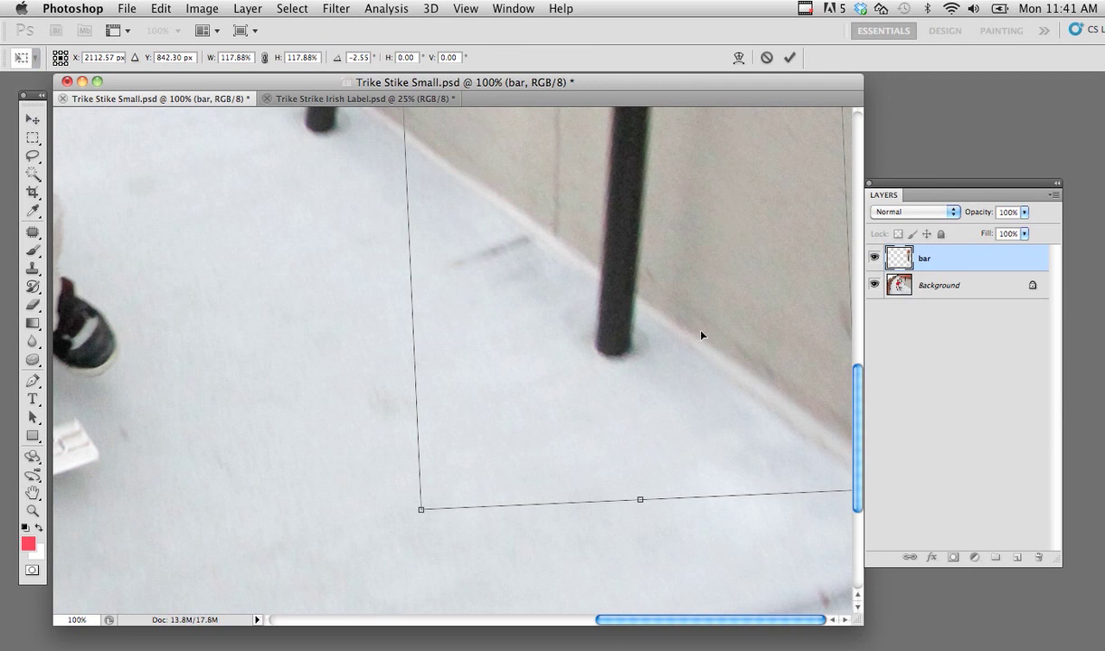
key(Return)
scroll(452, 486, up, 5)
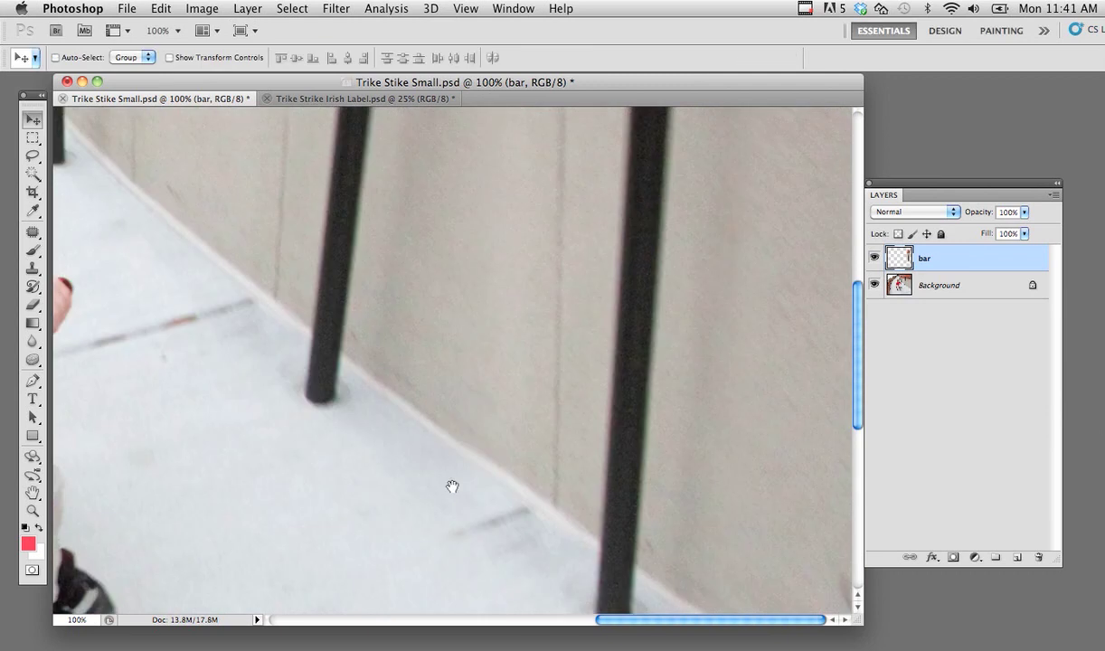
scroll(537, 188, up, 5)
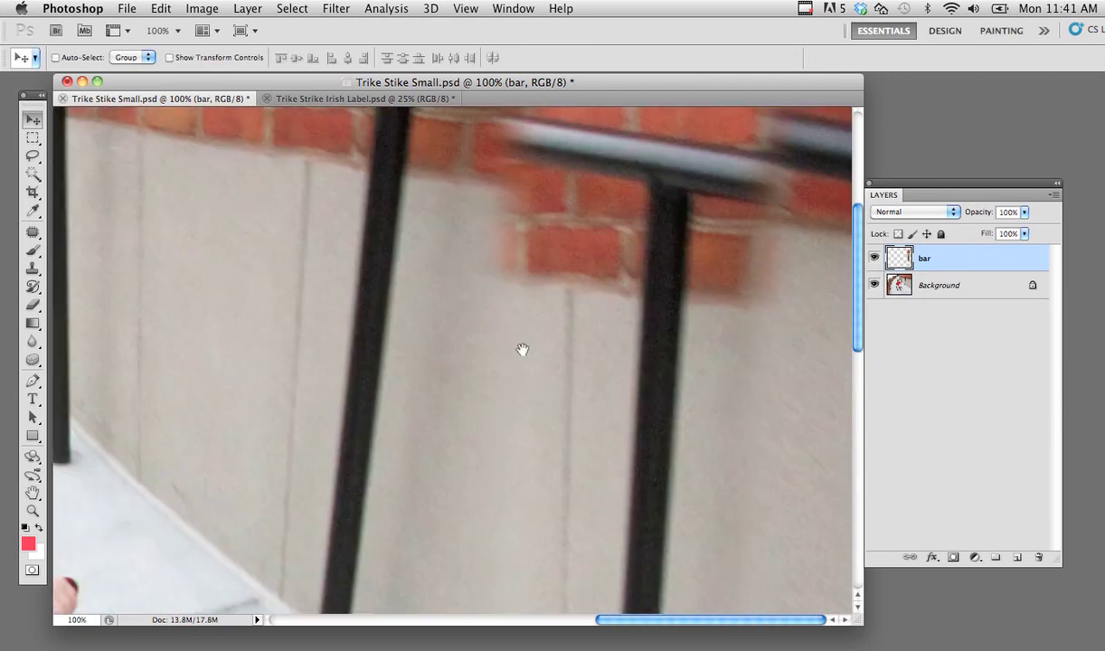
scroll(556, 257, up, 1)
scroll(555, 258, up, 2)
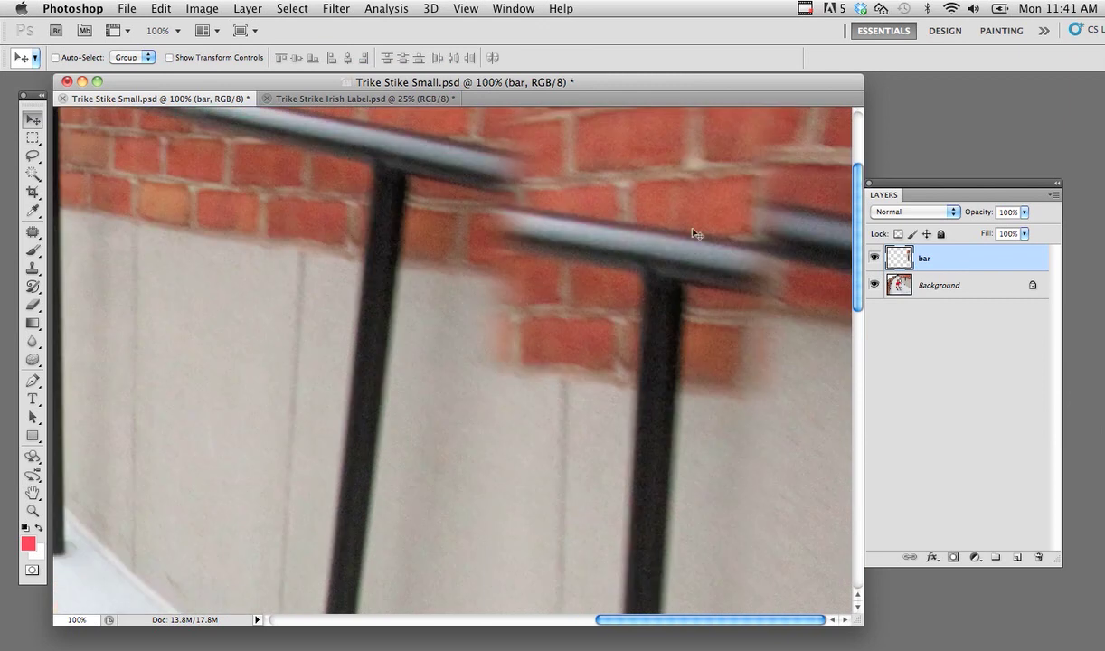
- Transform the railing piece again to about 106% and 1.83°, shifting it slightly left and down
key(super+t)
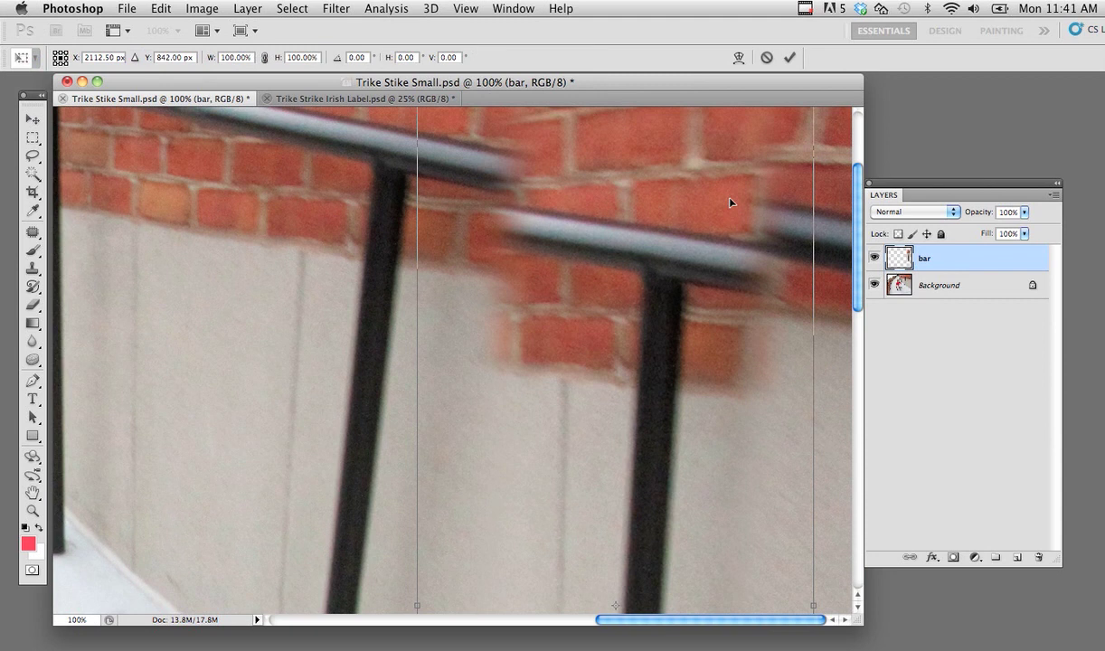
key(super+minus)
drag(561, 155, 478, 177)
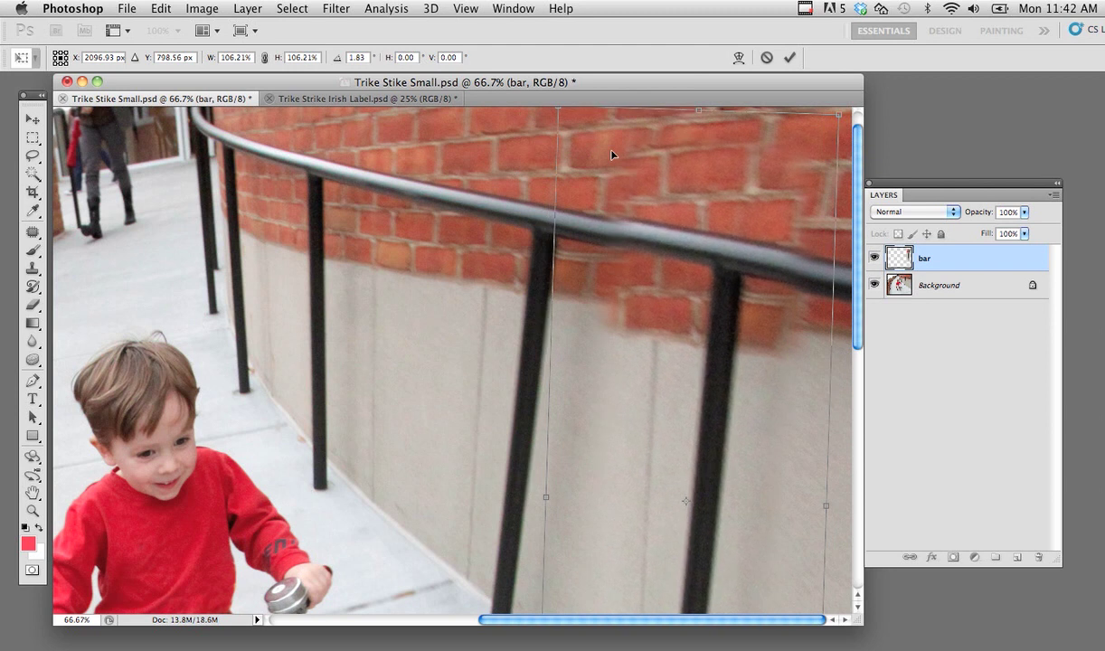
scroll(612, 156, down, 3)
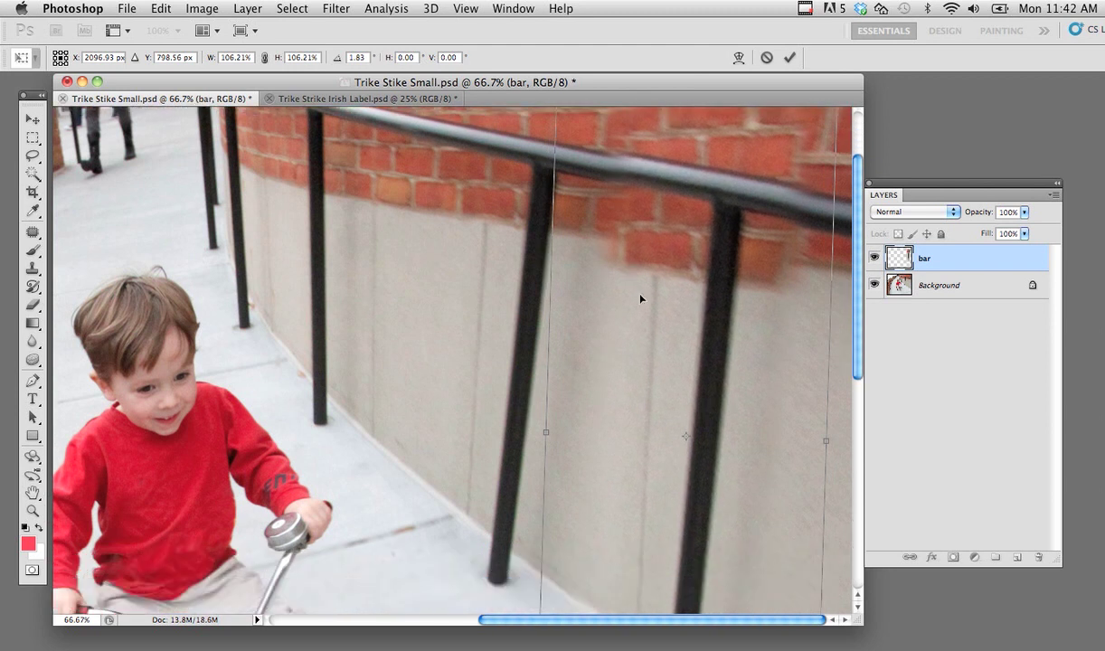
key(super+minus)
drag(690, 338, 687, 345)
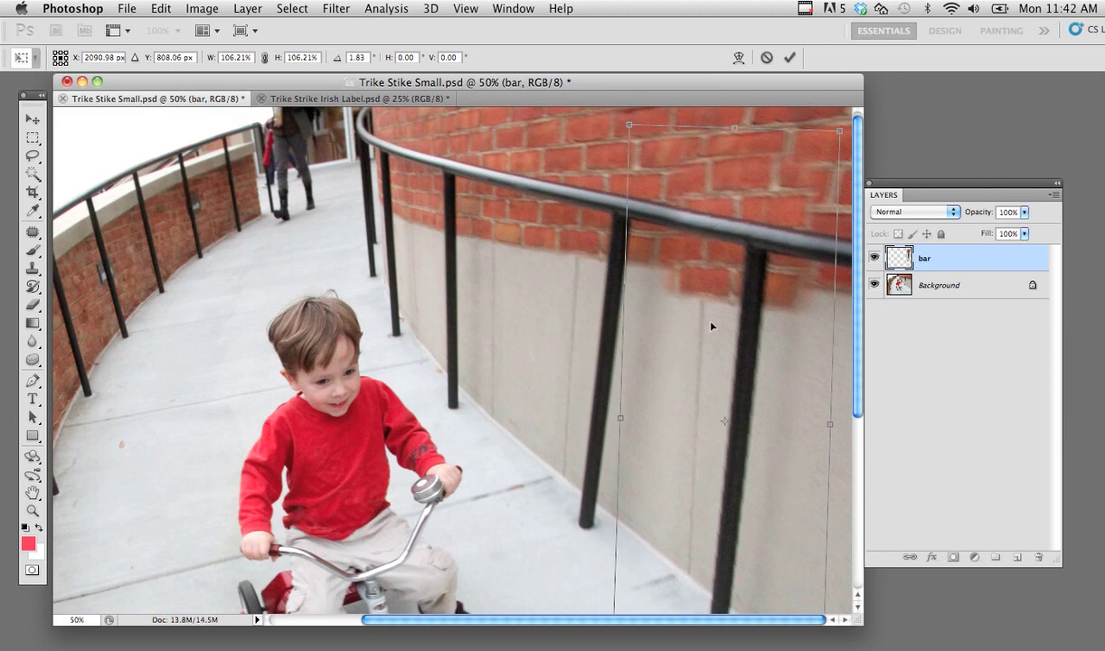
key(Return)
scroll(575, 333, down, 2)
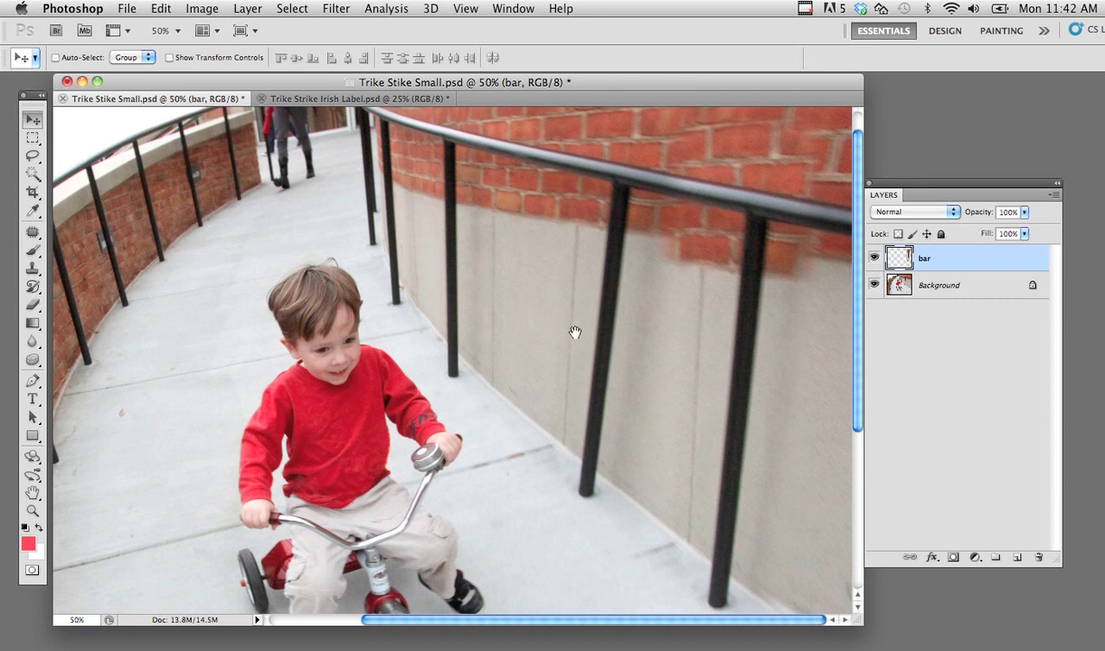
- Nudge the railing post into place, then drag the bar layer to the Layers trash
scroll(575, 332, down, 1)
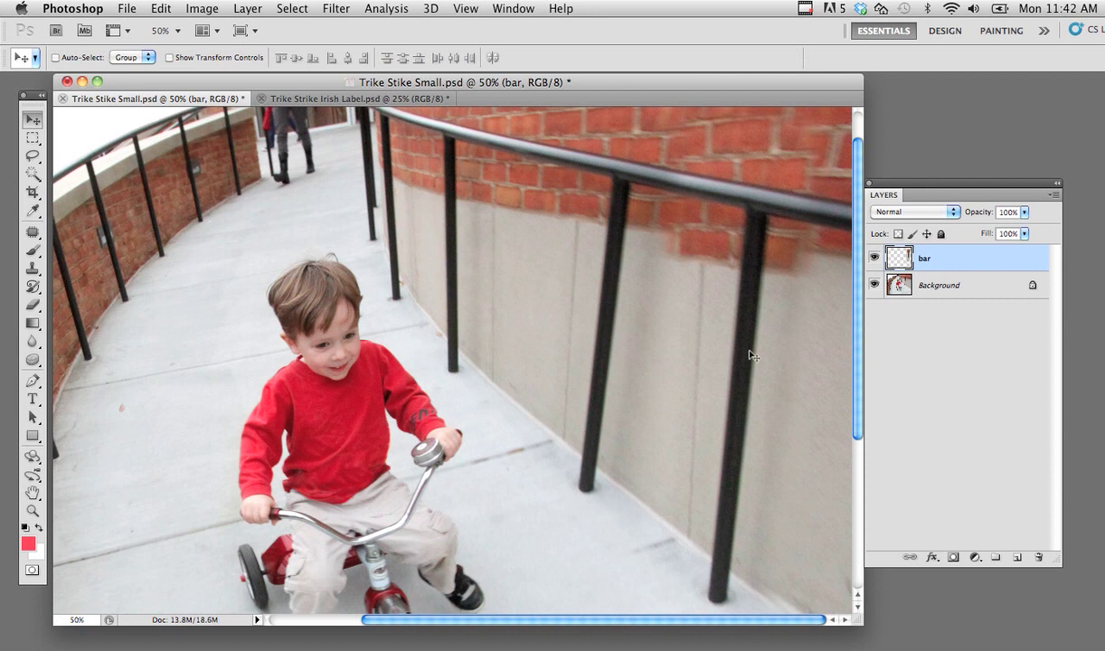
drag(750, 356, 773, 366)
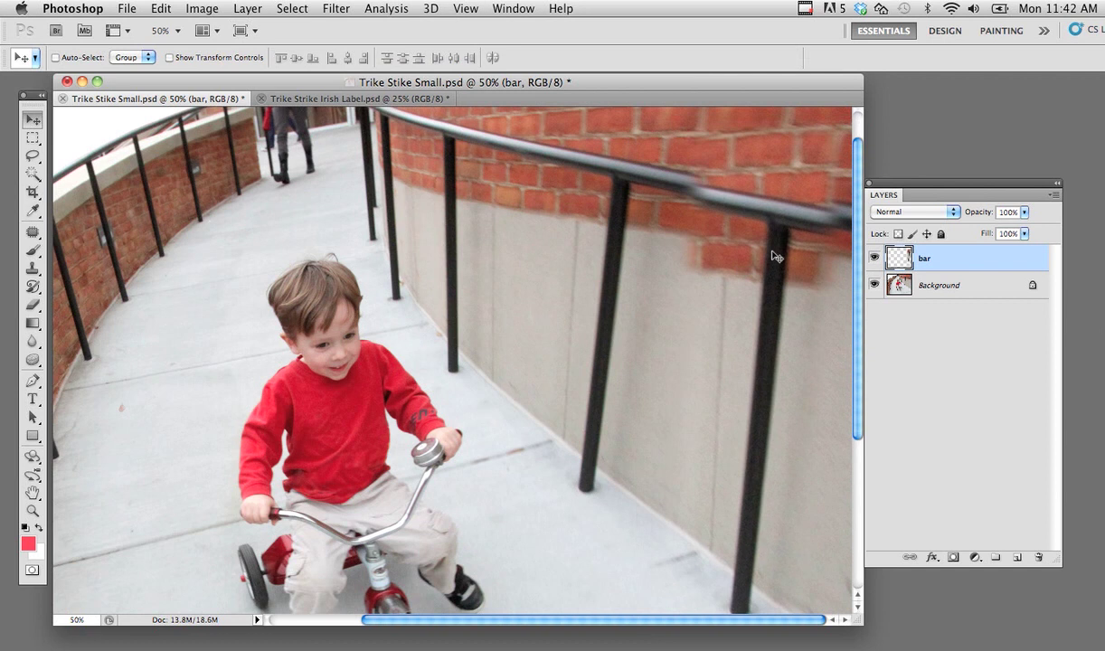
drag(775, 257, 746, 240)
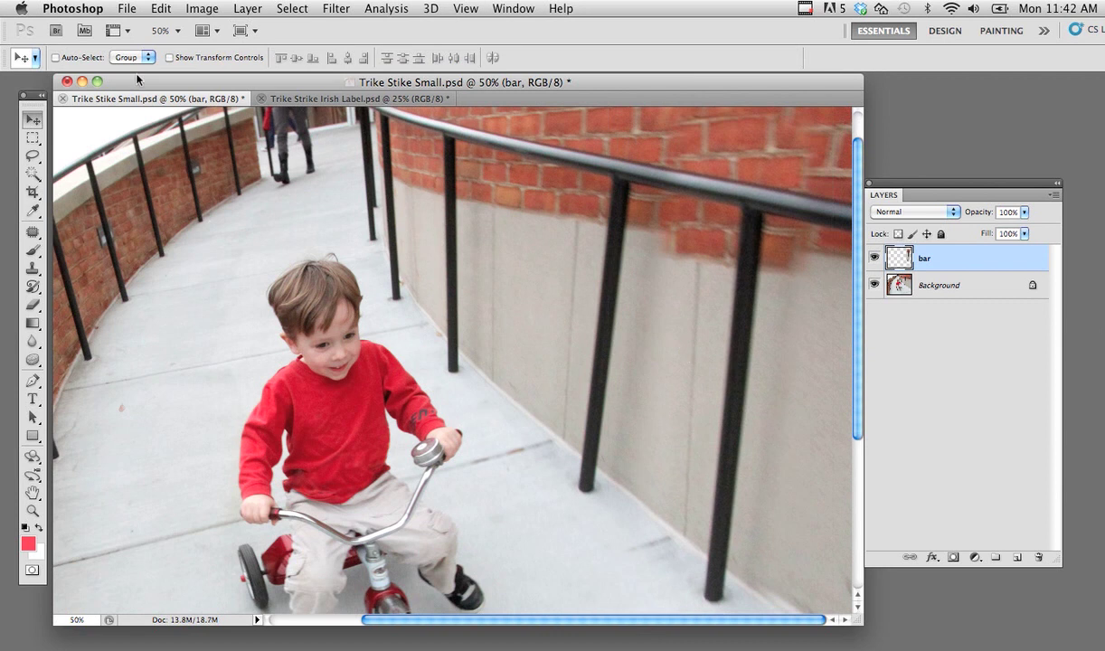
click(34, 155)
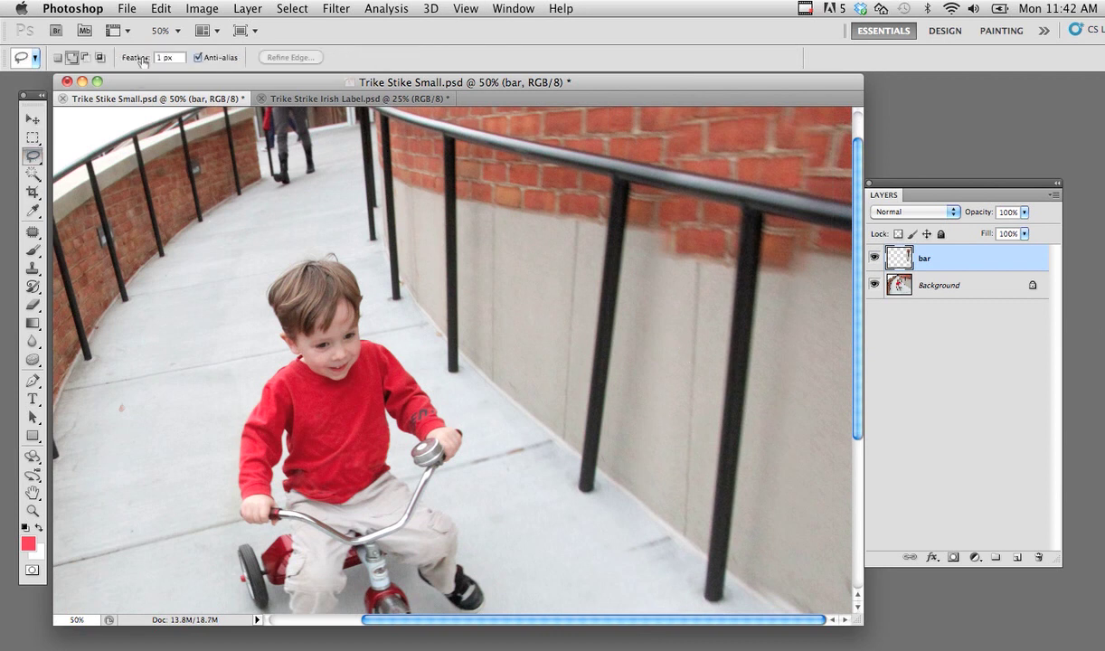
click(32, 137)
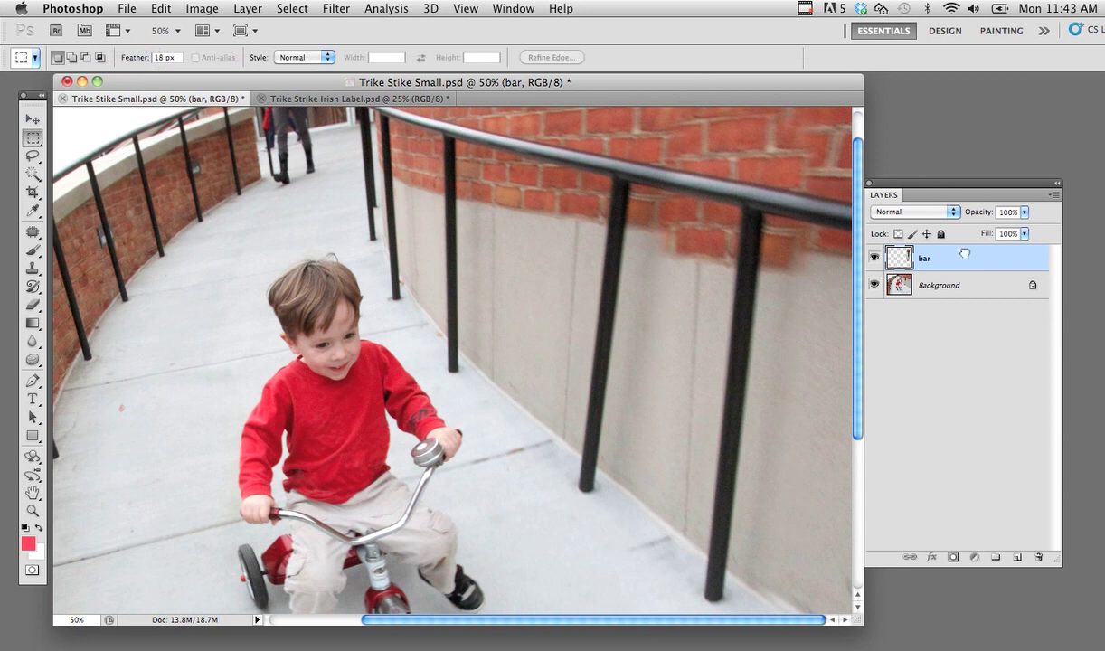
drag(964, 254, 1039, 556)
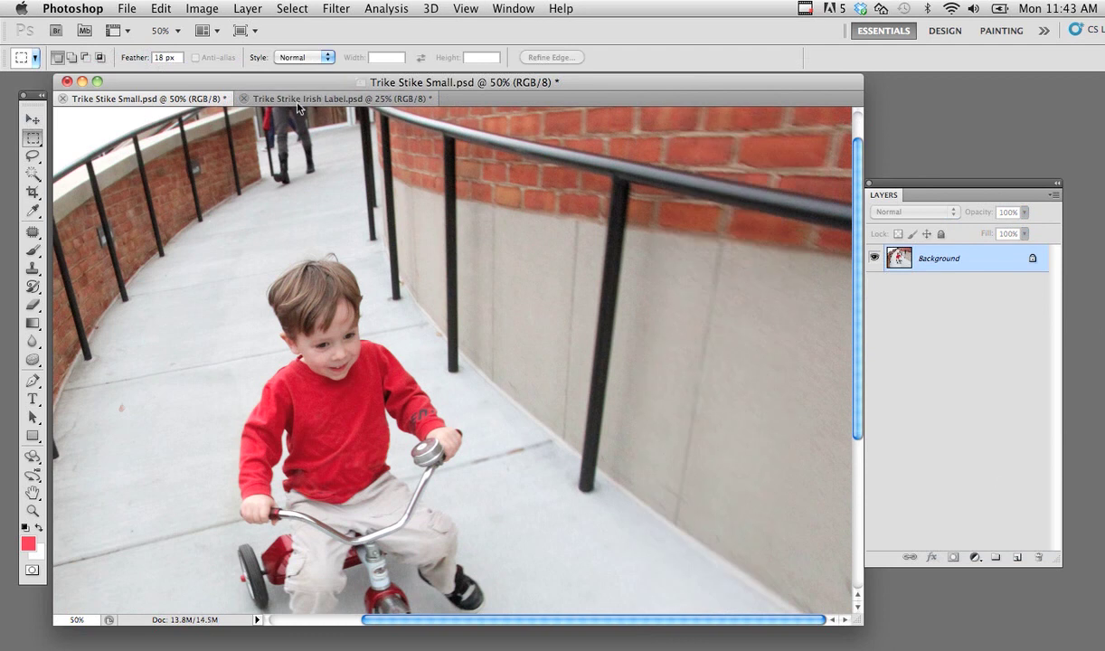
- Try a freehand Lasso selection down the side of the boy's head, then drop it
drag(351, 400, 455, 268)
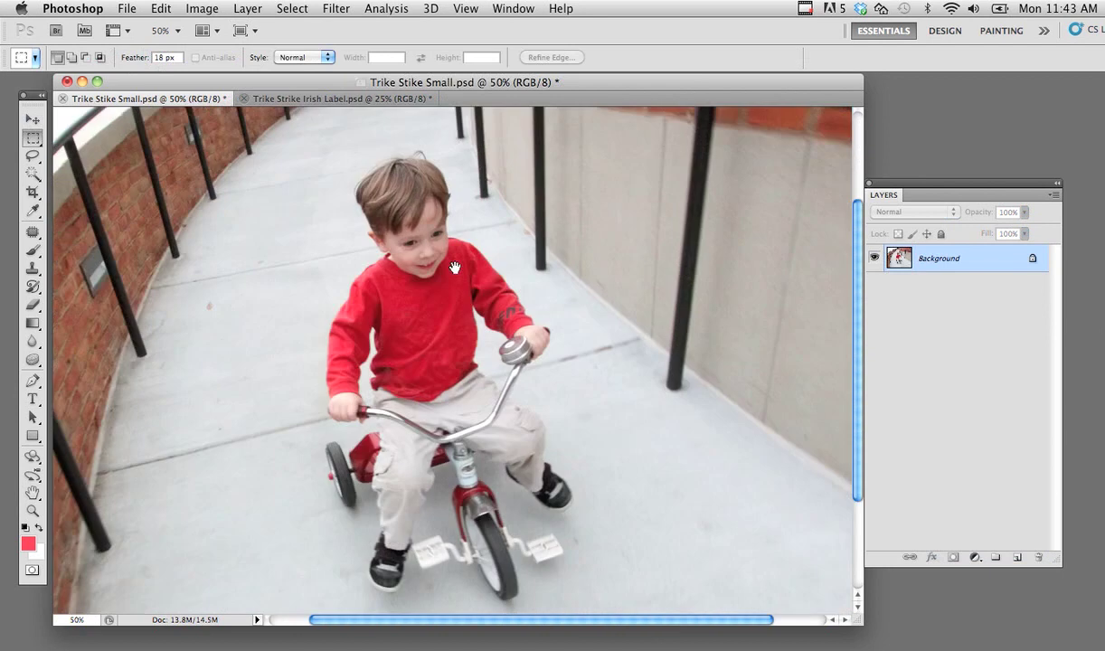
scroll(727, 204, up, 1)
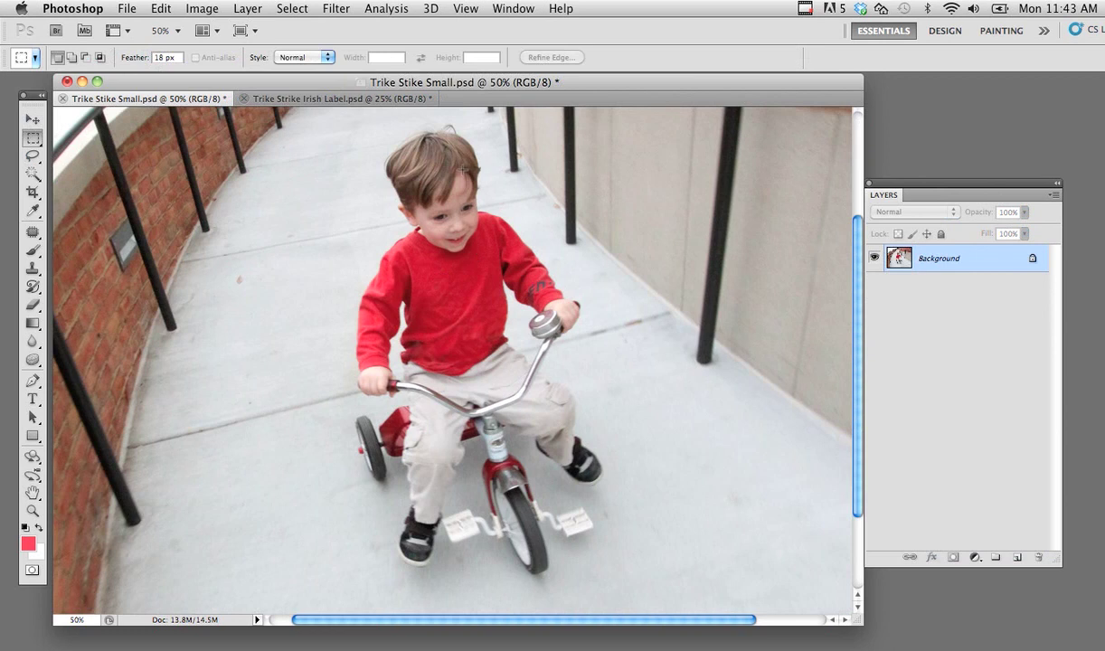
click(32, 157)
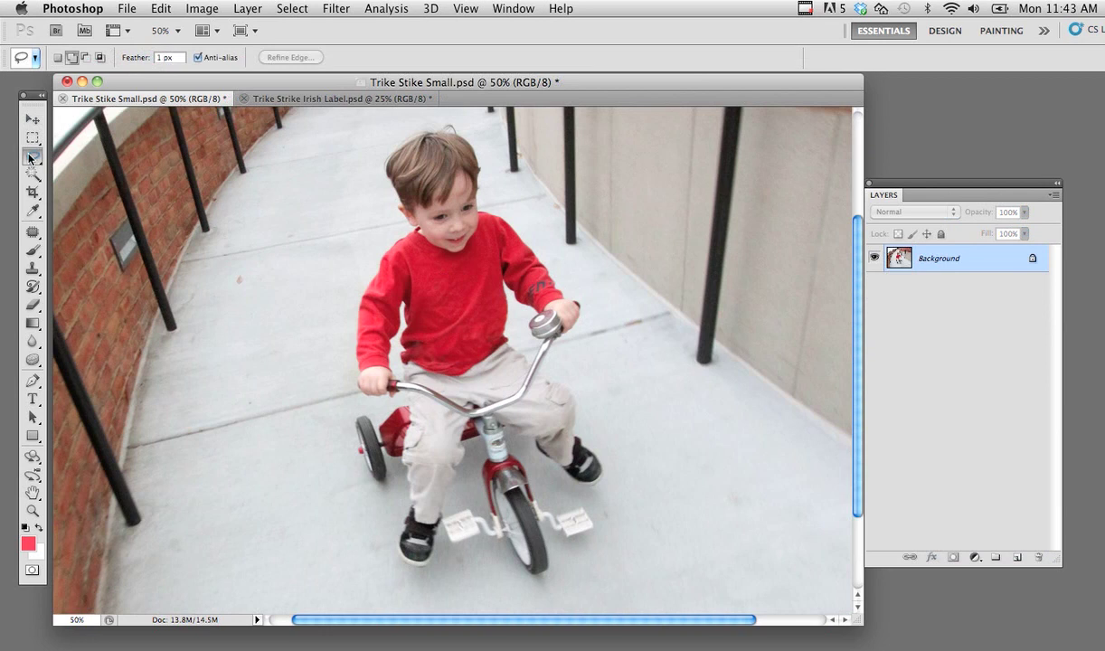
click(31, 157)
click(101, 159)
mouse_move(400, 138)
mouse_down()
mouse_move(410, 226)
mouse_move(371, 318)
mouse_up()
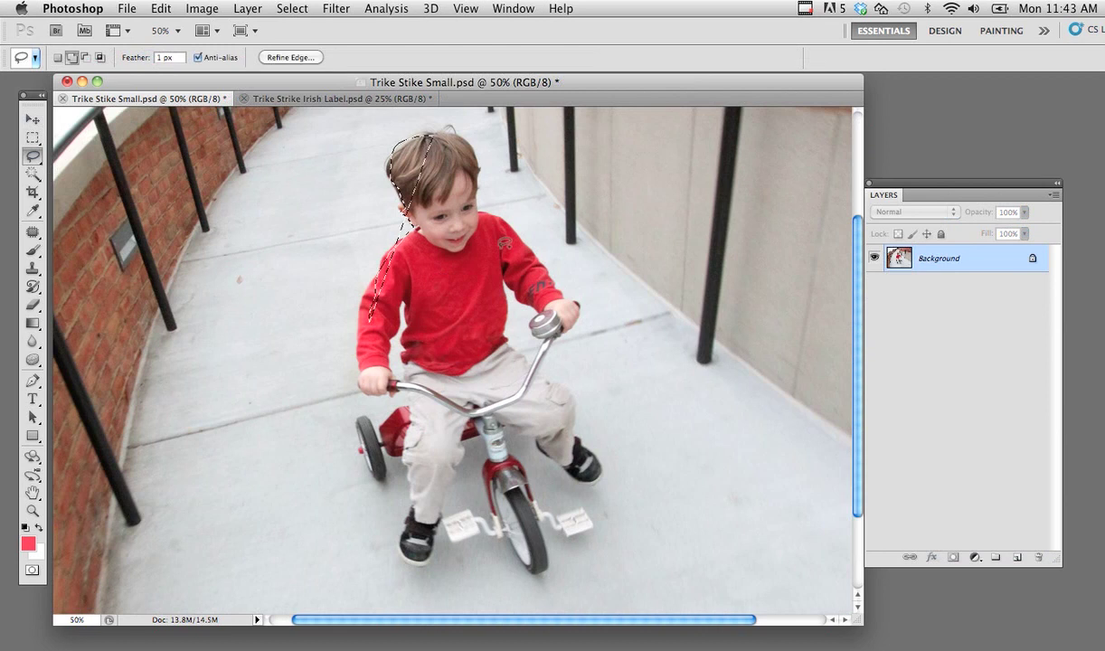
click(471, 185)
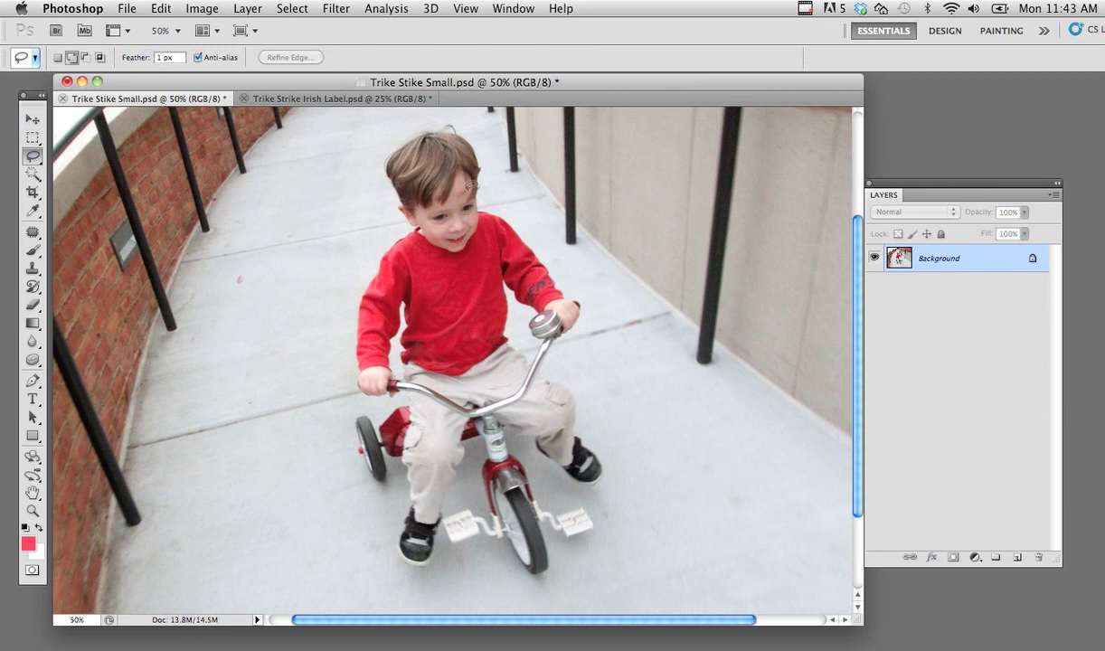
- Select the red shirt with the Magic Wand, including its shaded sleeve folds
click(37, 175)
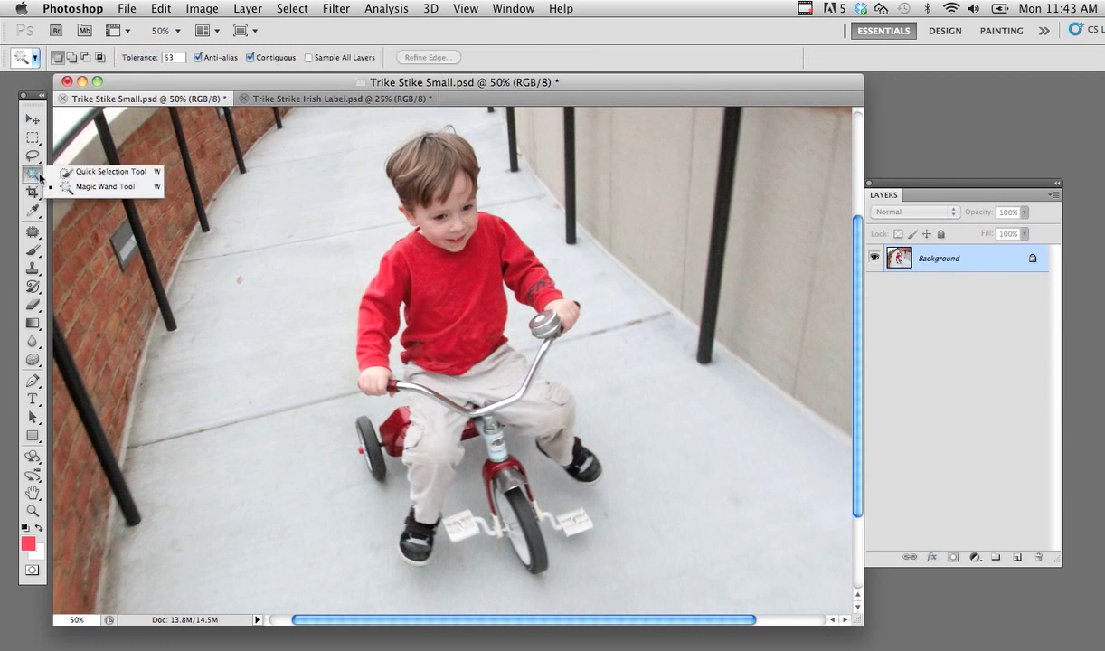
click(102, 188)
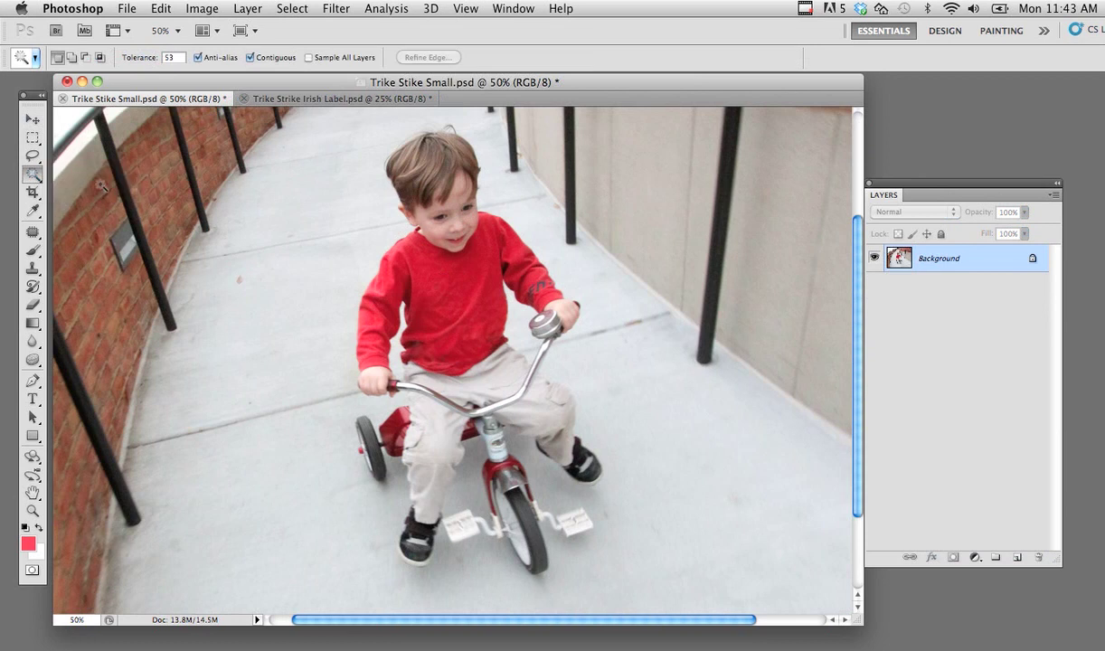
click(458, 291)
shift+click(503, 297)
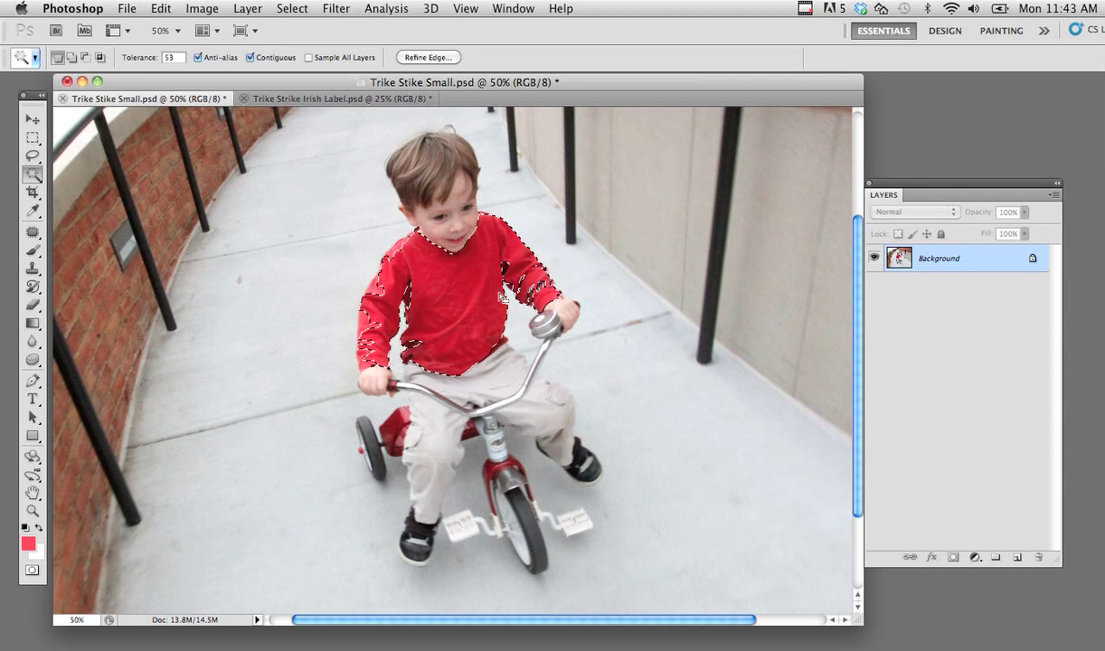
shift+click(400, 307)
shift+click(401, 307)
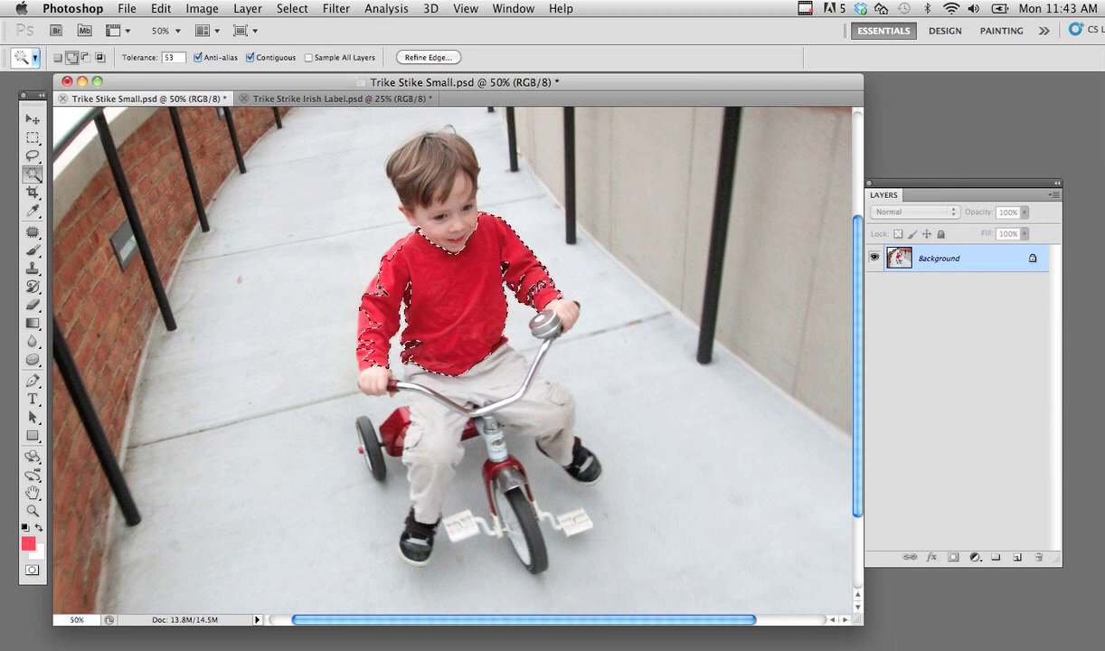
shift+click(379, 335)
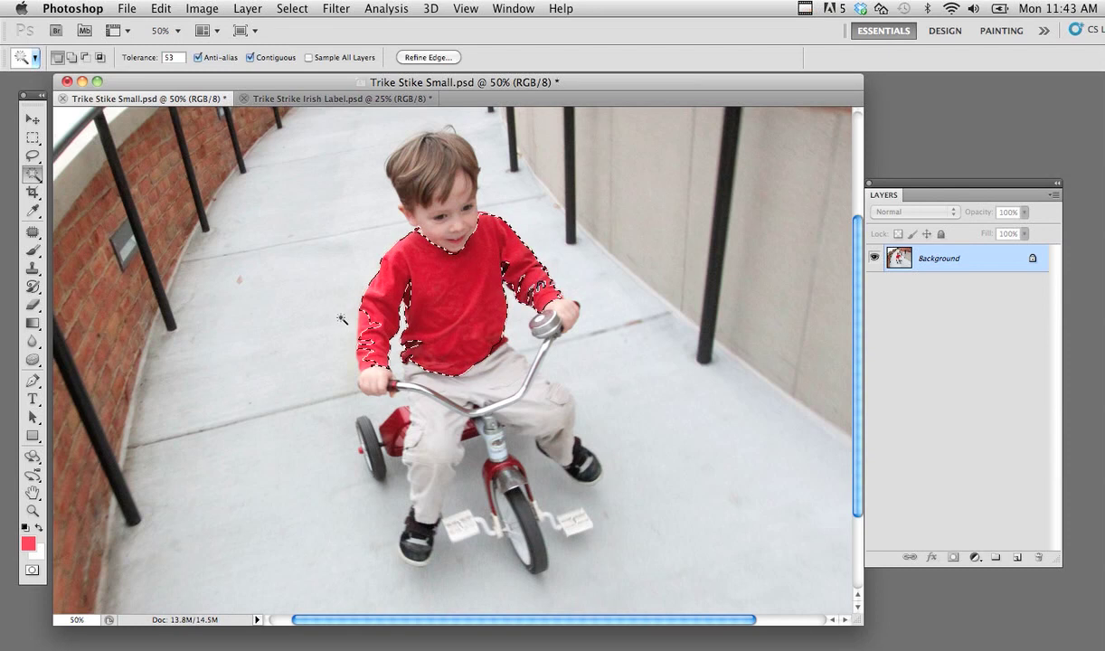
- In Add to selection mode, add the sleeve edges, lower-torso gaps and right cuff stripes
click(71, 59)
shift+click(359, 305)
click(453, 331)
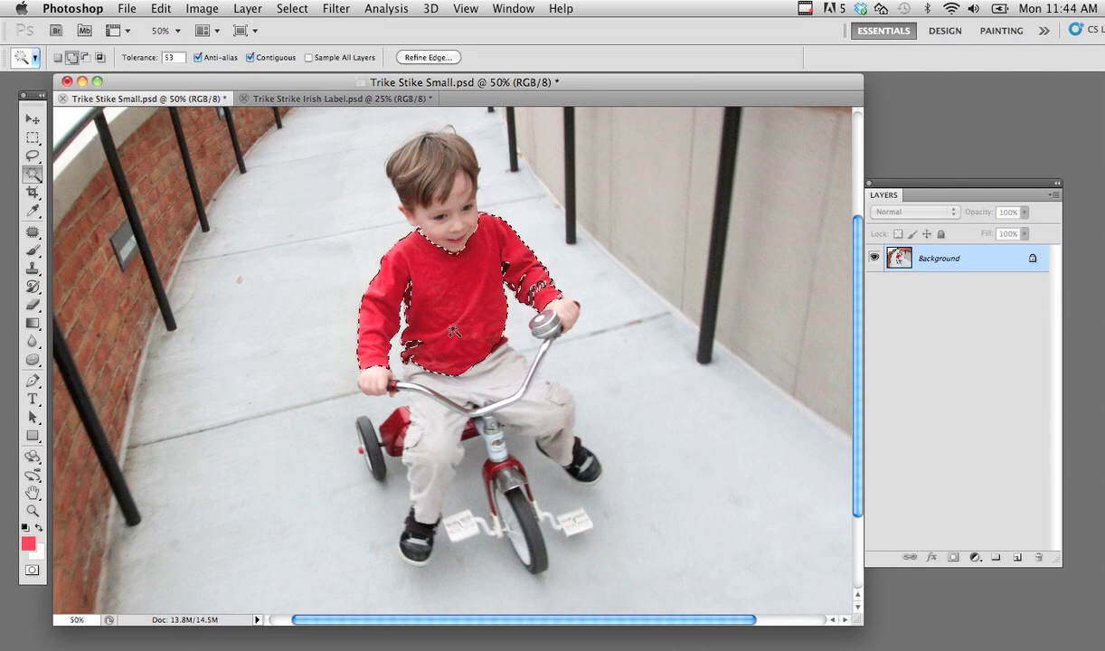
shift+click(443, 326)
click(503, 267)
click(564, 288)
shift+click(566, 288)
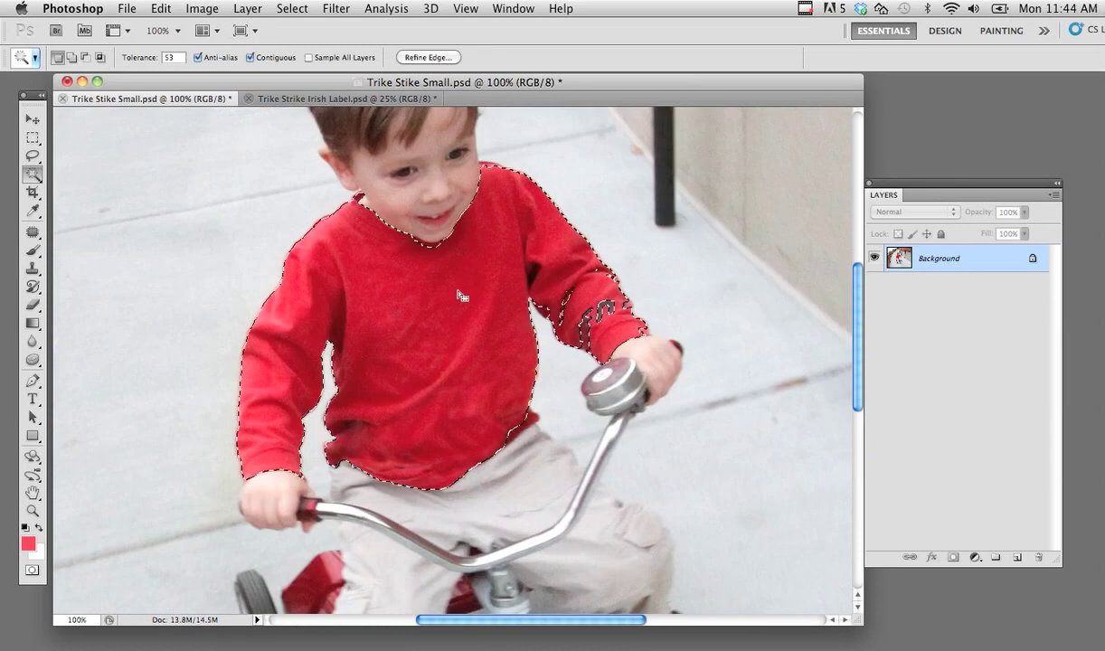
- At 200% zoom, extend the shirt selection along the sleeve, its lettering and sleeve end
key(super+d)
click(456, 292)
key(super+equal)
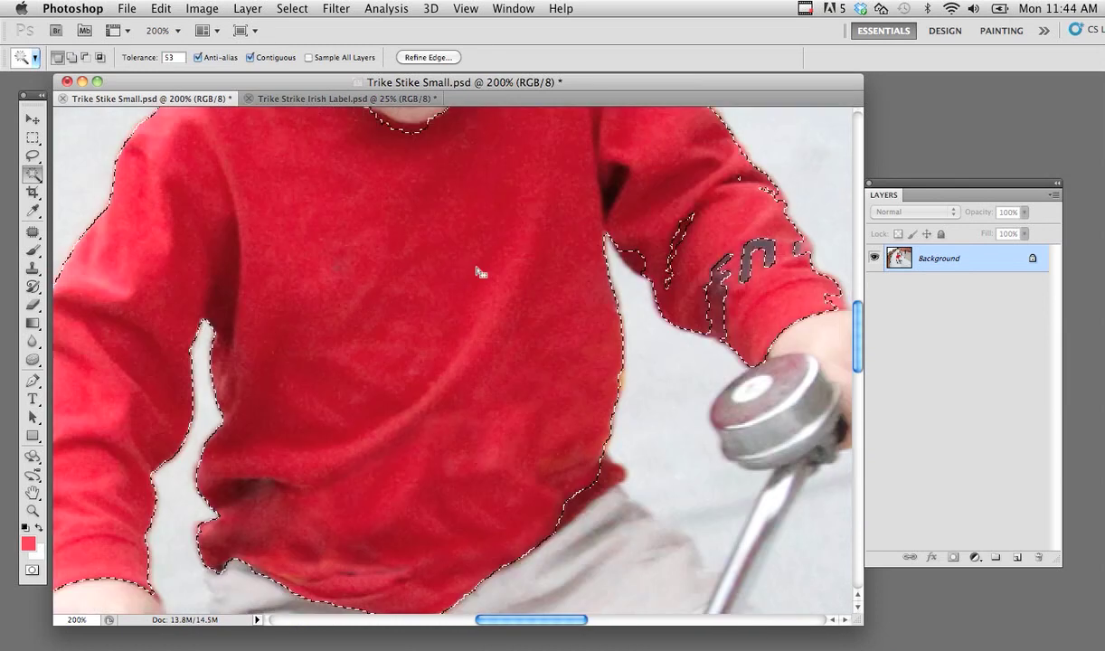
shift+click(681, 236)
shift+click(714, 271)
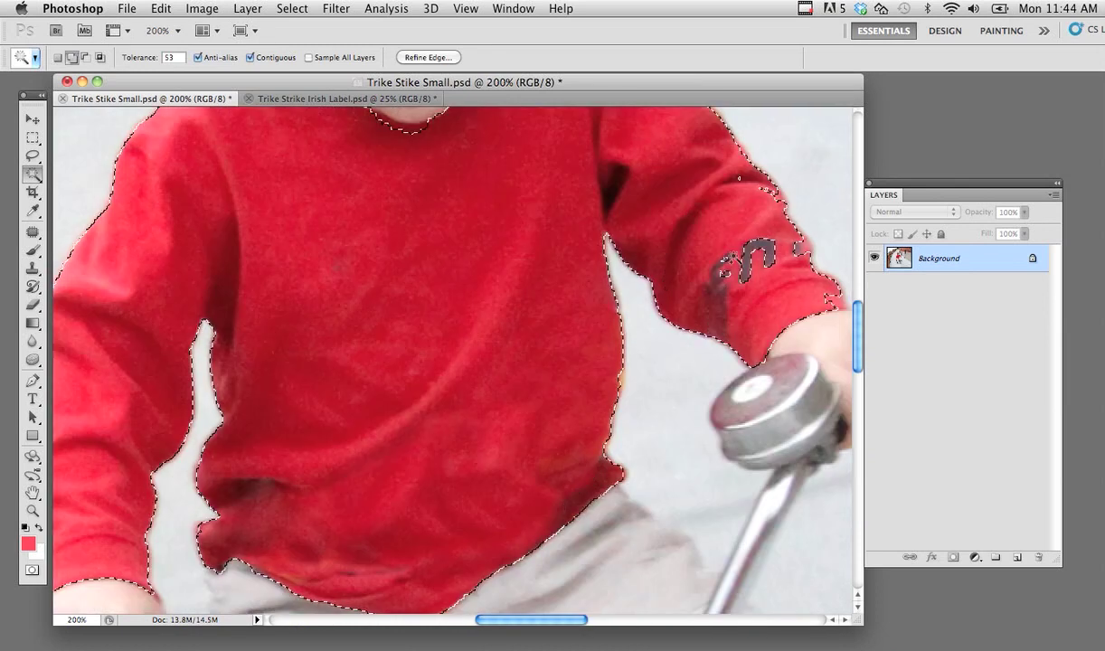
shift+click(744, 251)
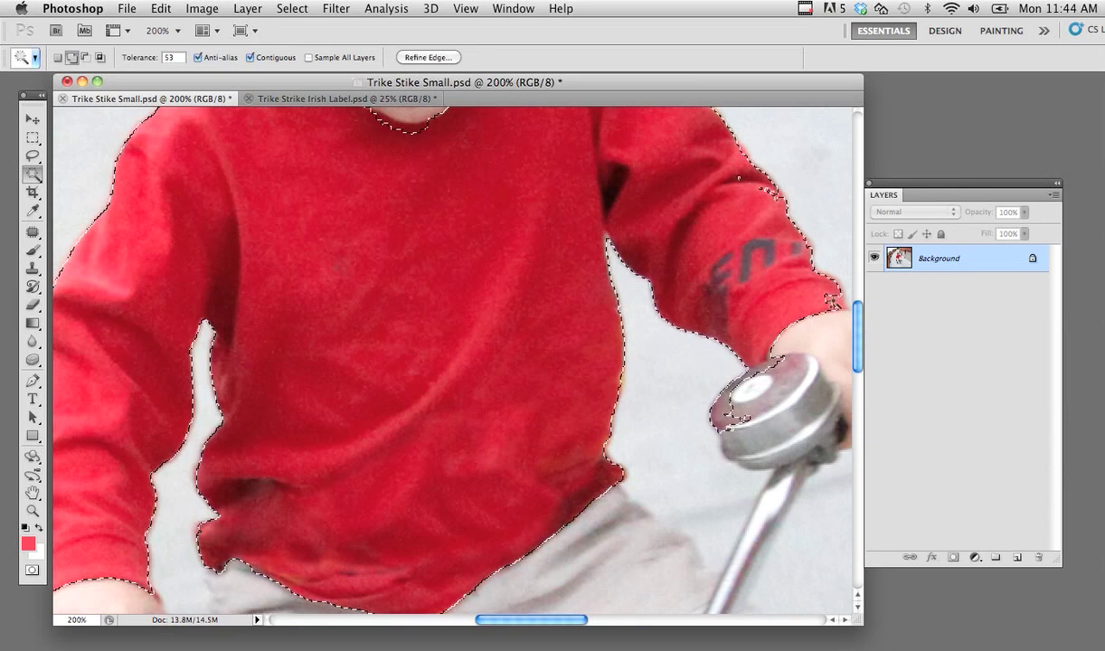
click(832, 303)
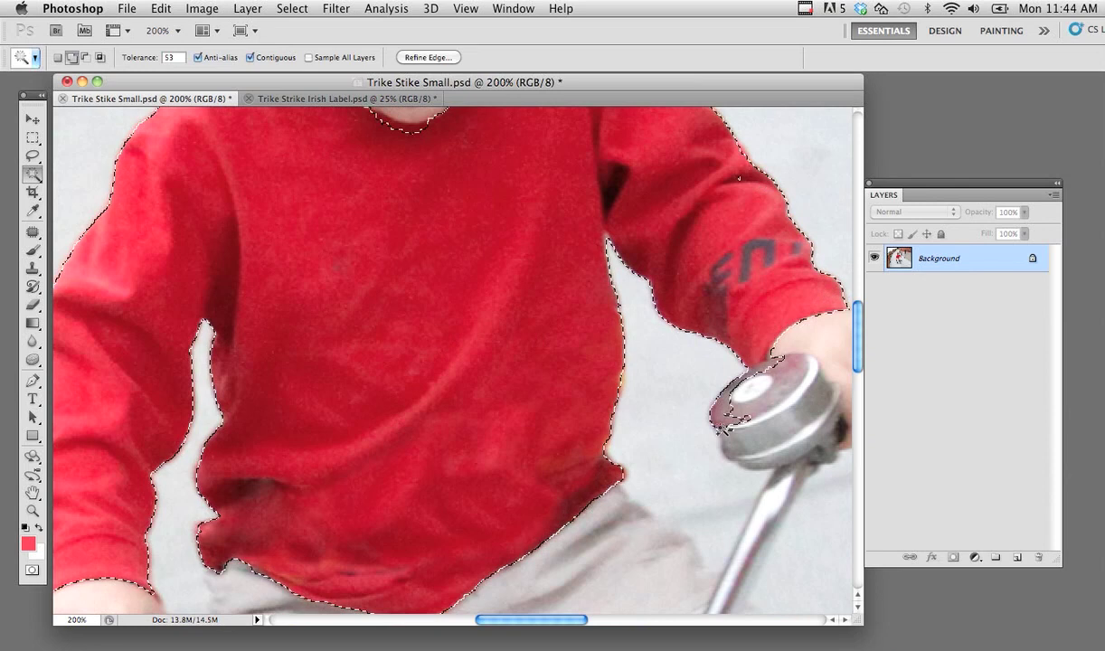
click(723, 429)
- Subtract the top of the trike's bell from the shirt selection
alt+click(746, 391)
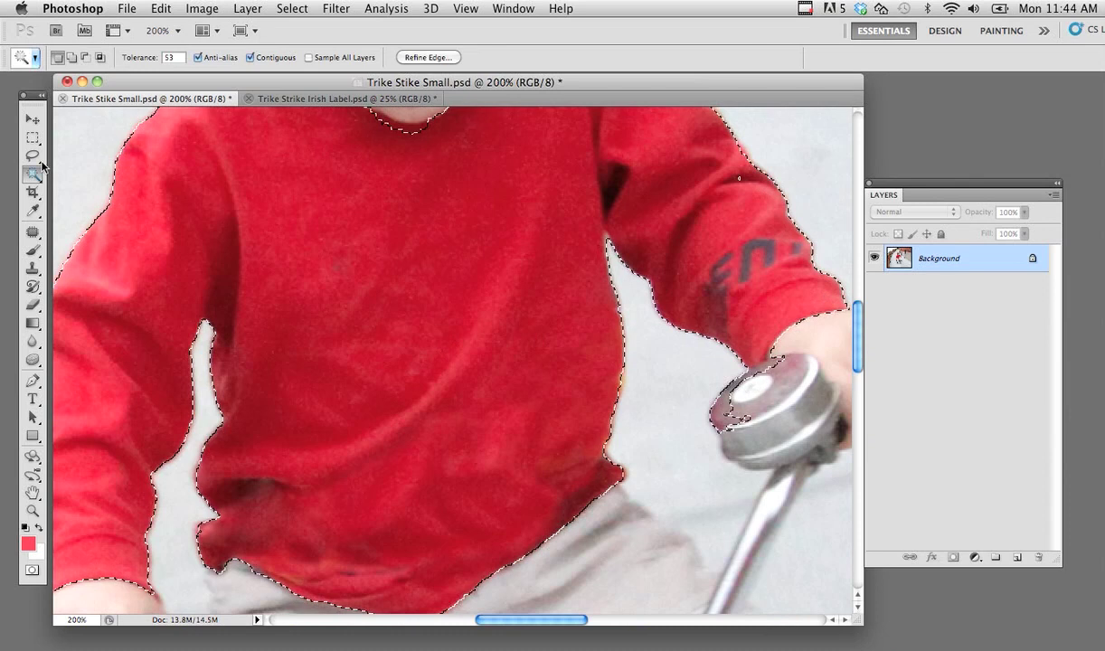
key(alt)
alt+click(728, 414)
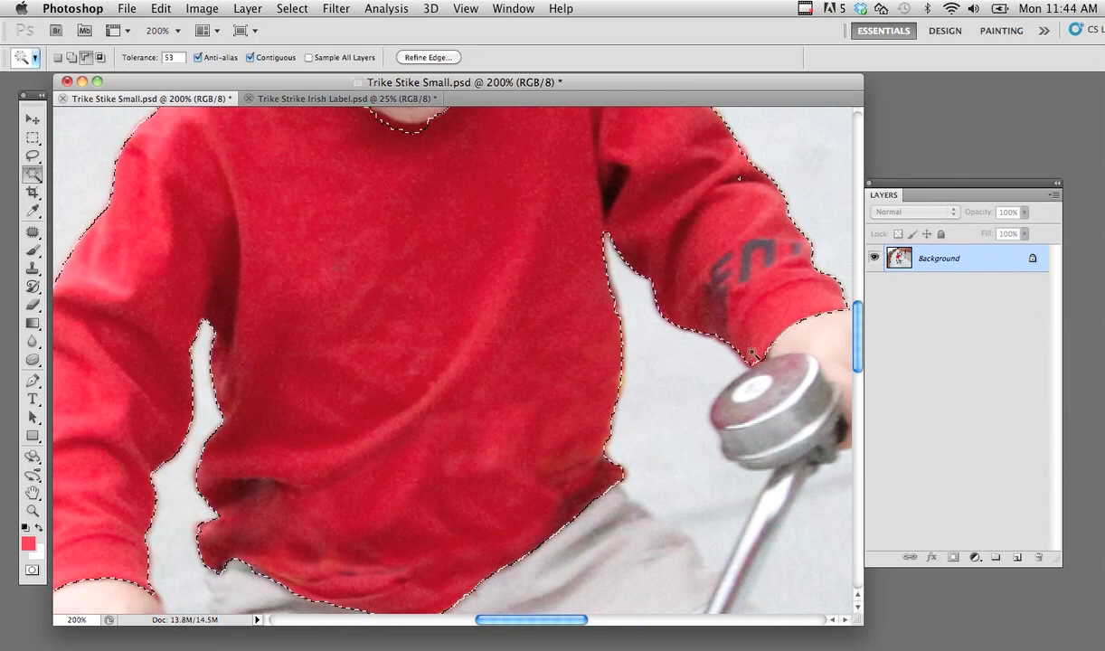
drag(405, 296, 404, 391)
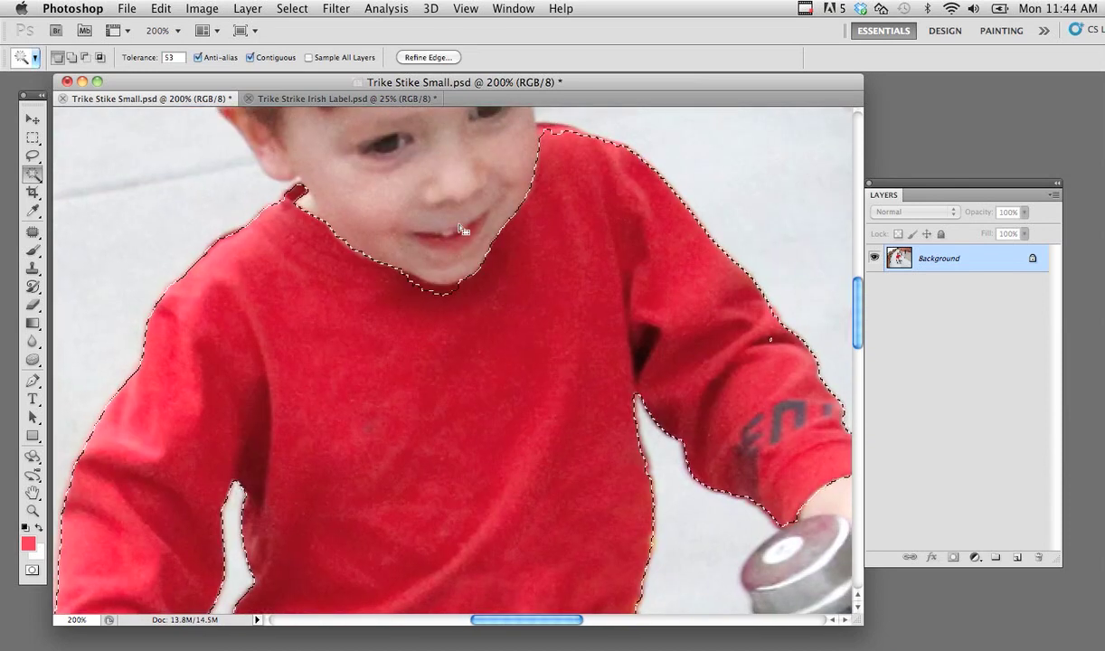
- With the Lasso, trim the selection under the chin and smooth it along the right shoulder
click(33, 156)
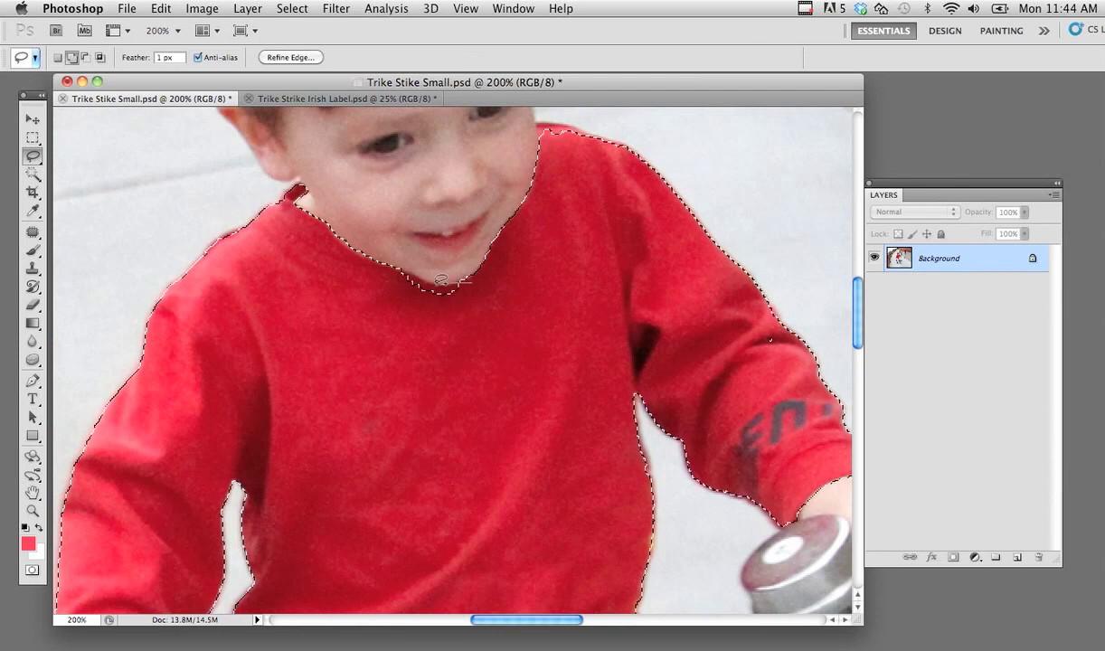
drag(417, 269, 470, 282)
drag(540, 116, 649, 149)
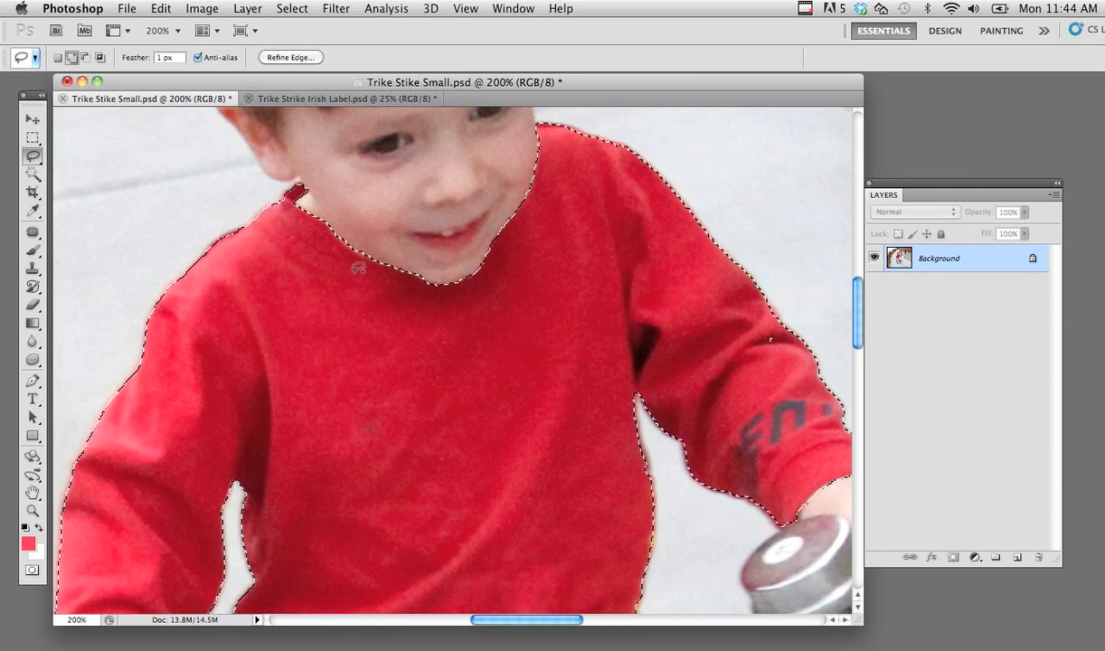
scroll(295, 257, down, 5)
scroll(341, 203, down, 10)
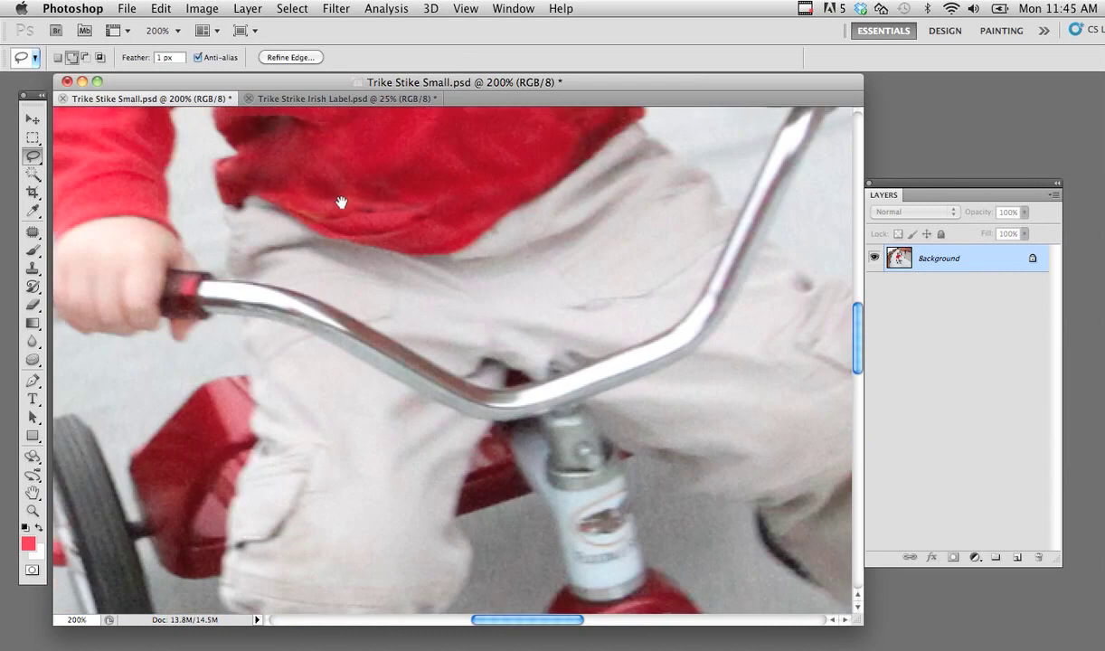
scroll(341, 203, down, 2)
- Pan around to inspect the shirt selection from the neckline to the hem
drag(311, 153, 404, 264)
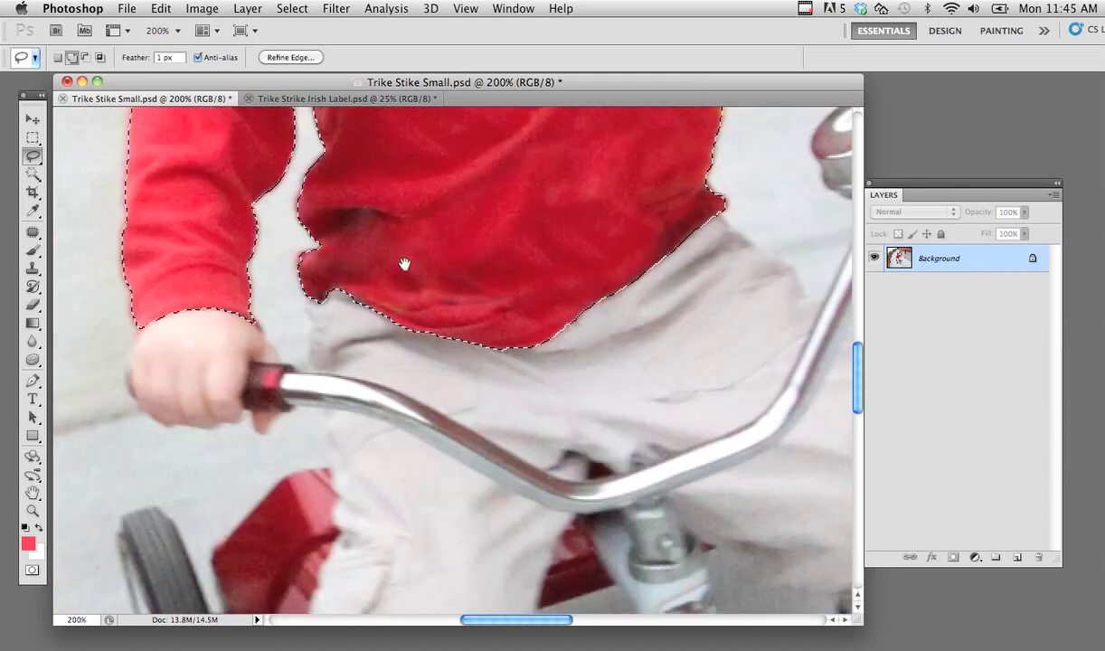
drag(541, 122, 451, 204)
scroll(451, 203, up, 5)
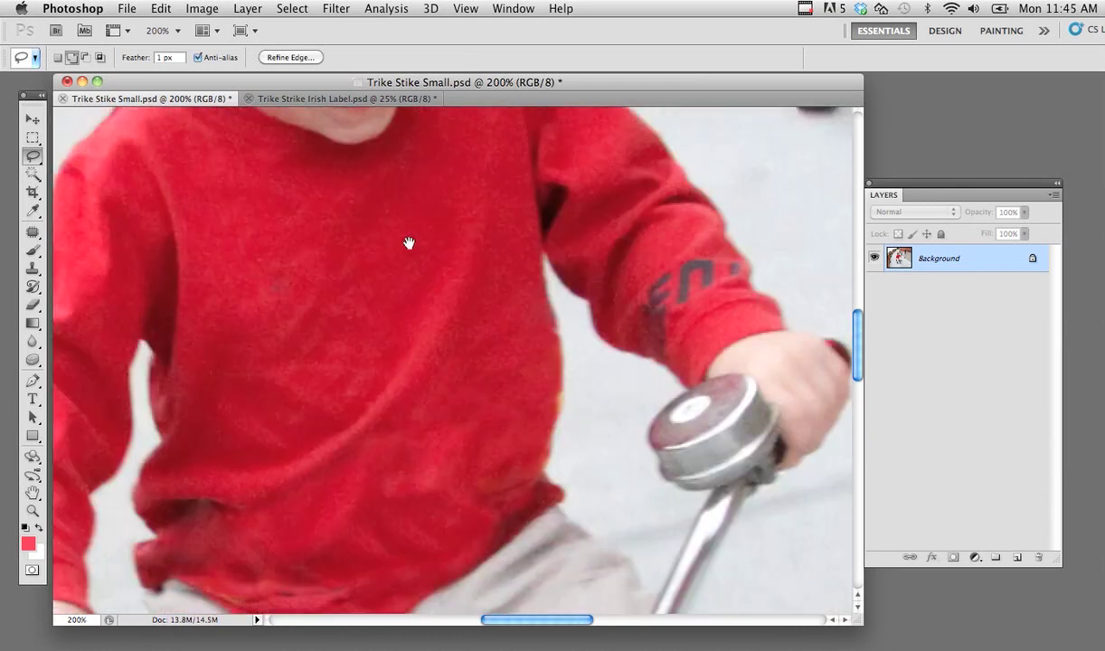
scroll(407, 239, up, 1)
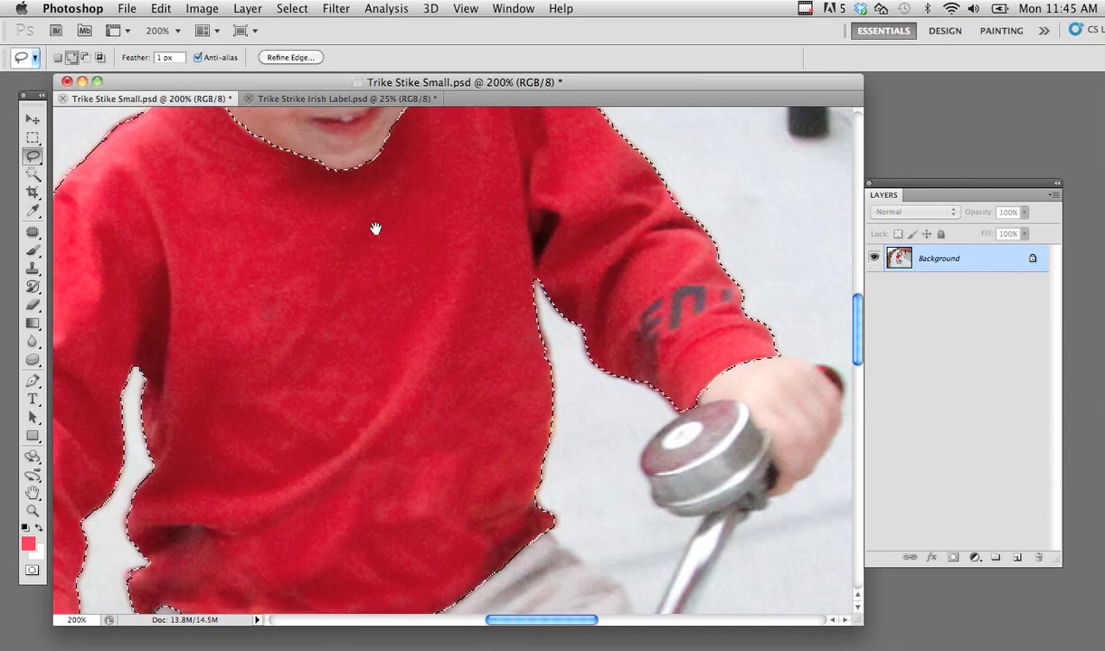
drag(376, 228, 468, 304)
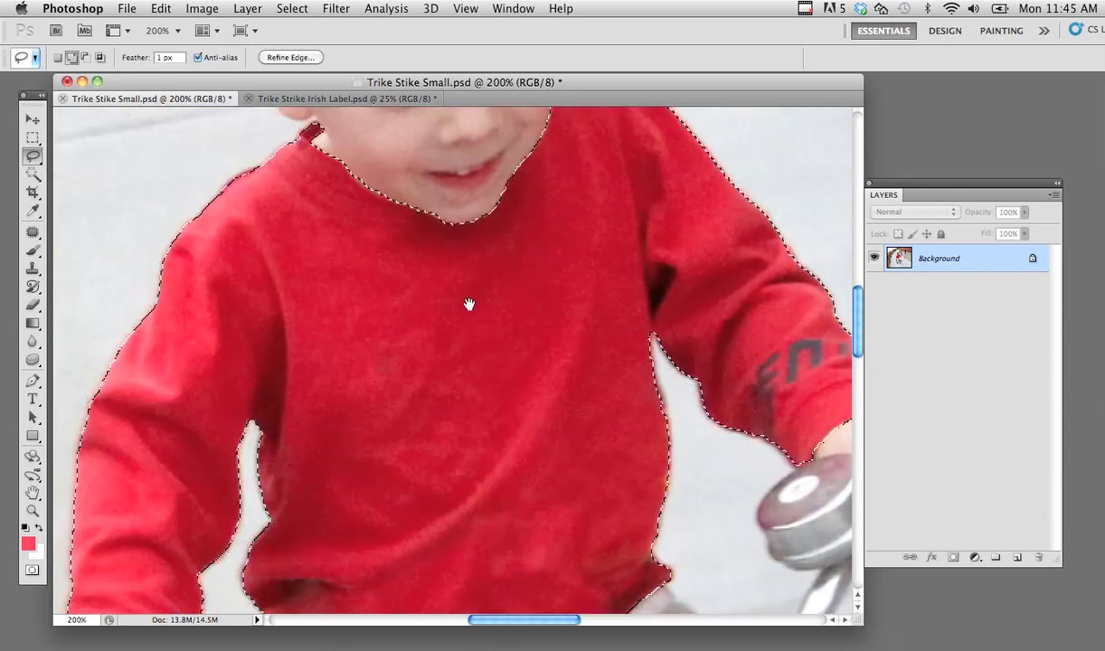
scroll(469, 304, down, 3)
scroll(412, 322, down, 3)
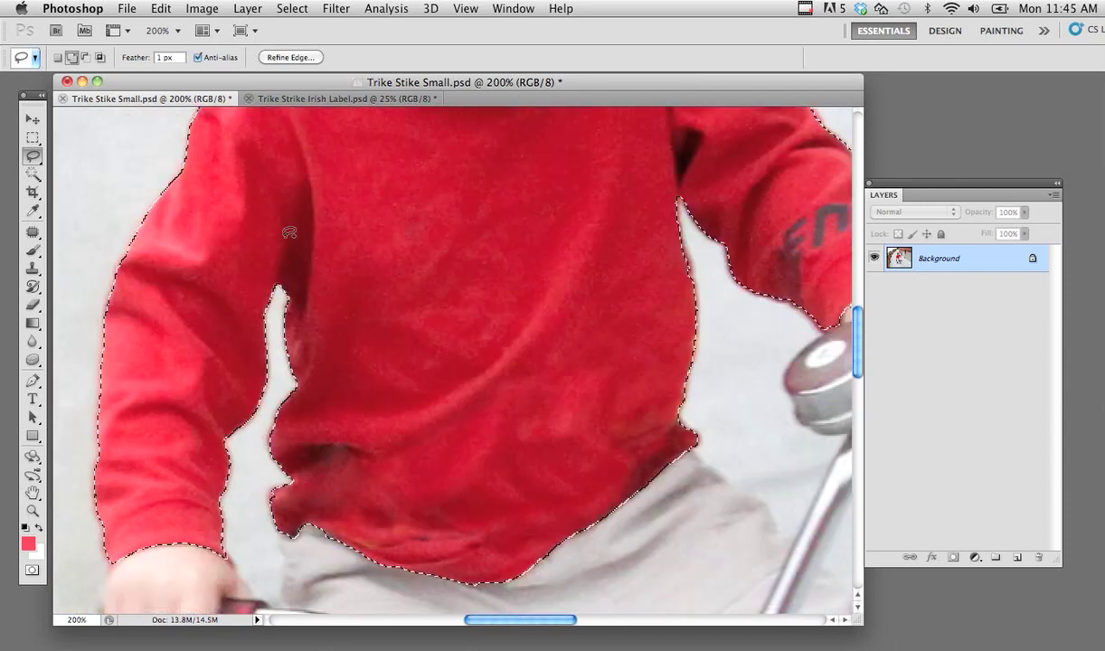
click(33, 174)
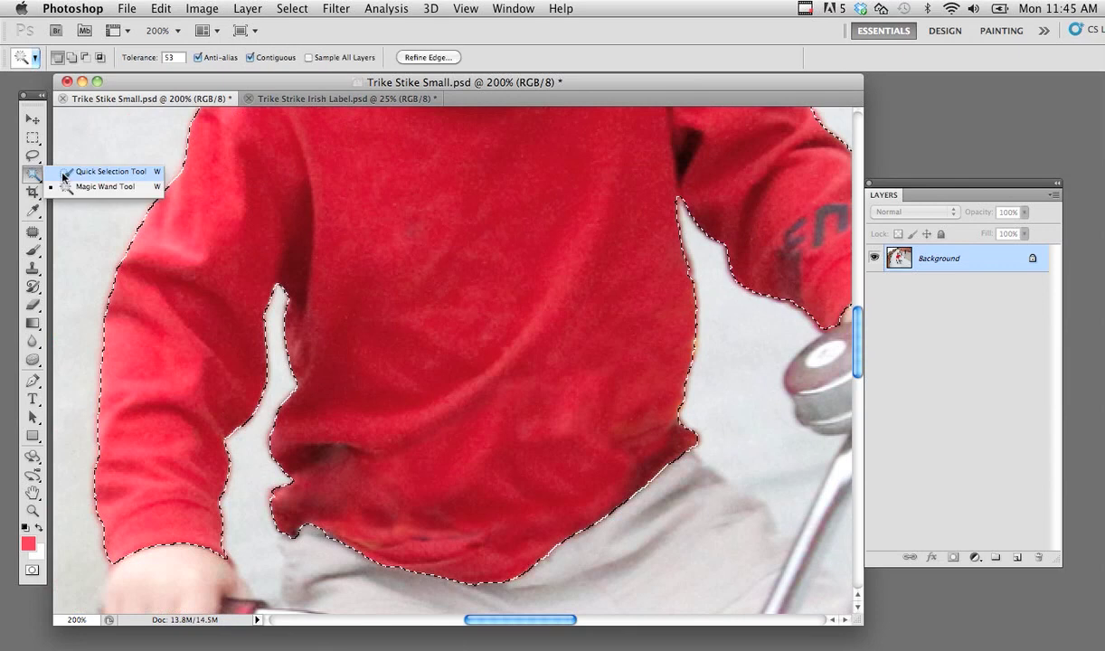
click(111, 189)
scroll(413, 284, down, 5)
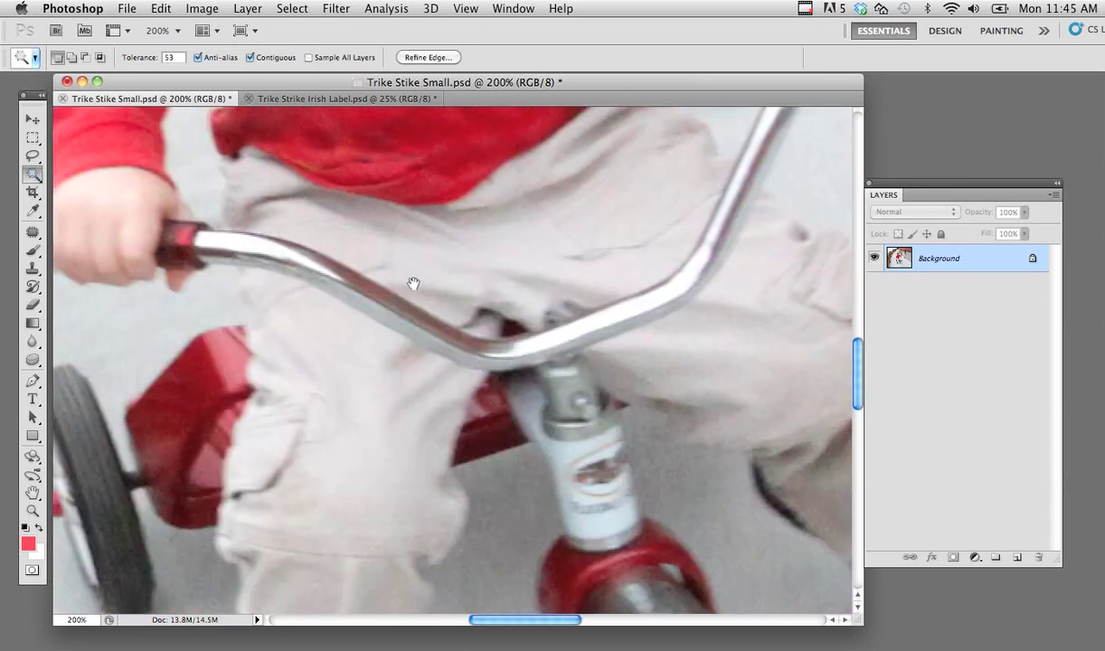
drag(412, 284, 408, 171)
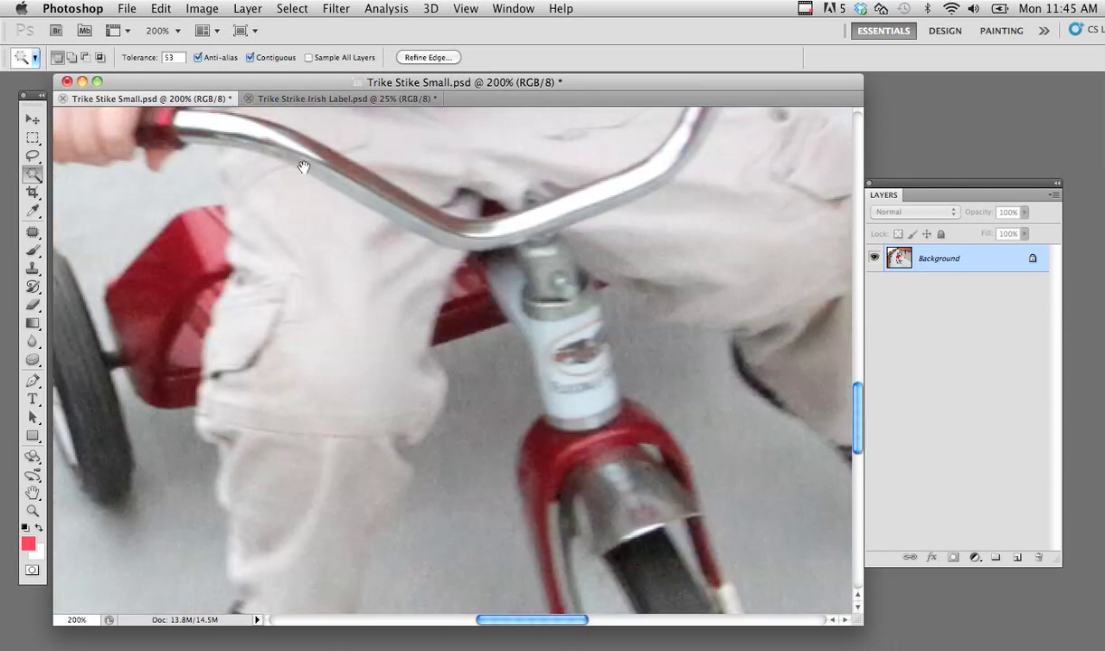
scroll(304, 167, up, 5)
scroll(352, 223, up, 2)
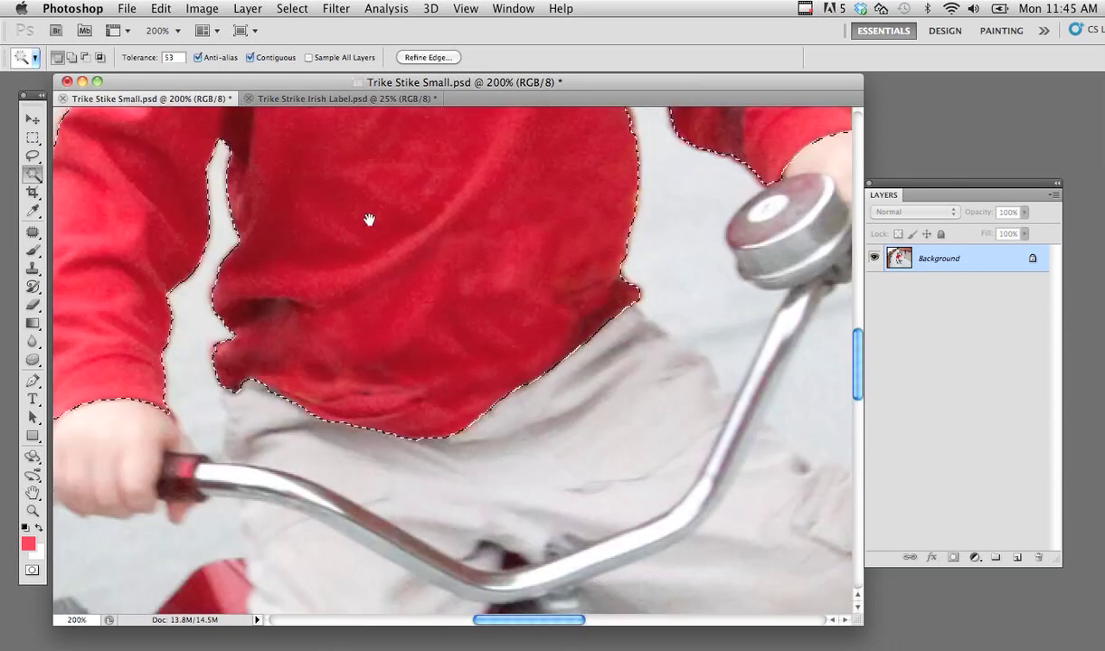
drag(369, 220, 394, 313)
scroll(394, 313, up, 2)
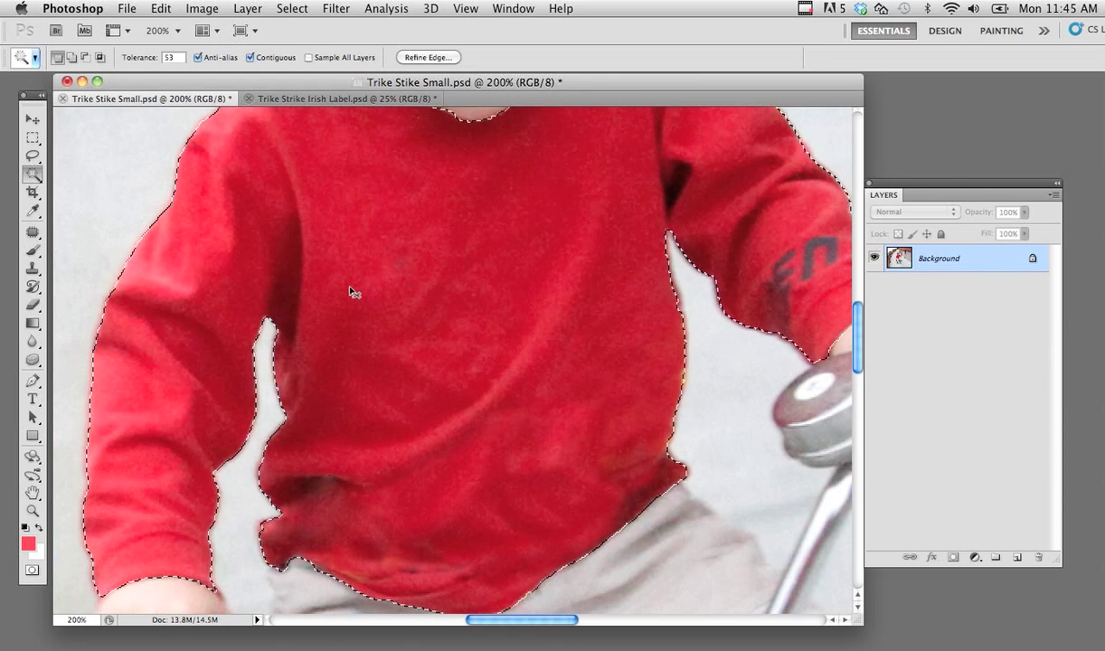
key(super+minus)
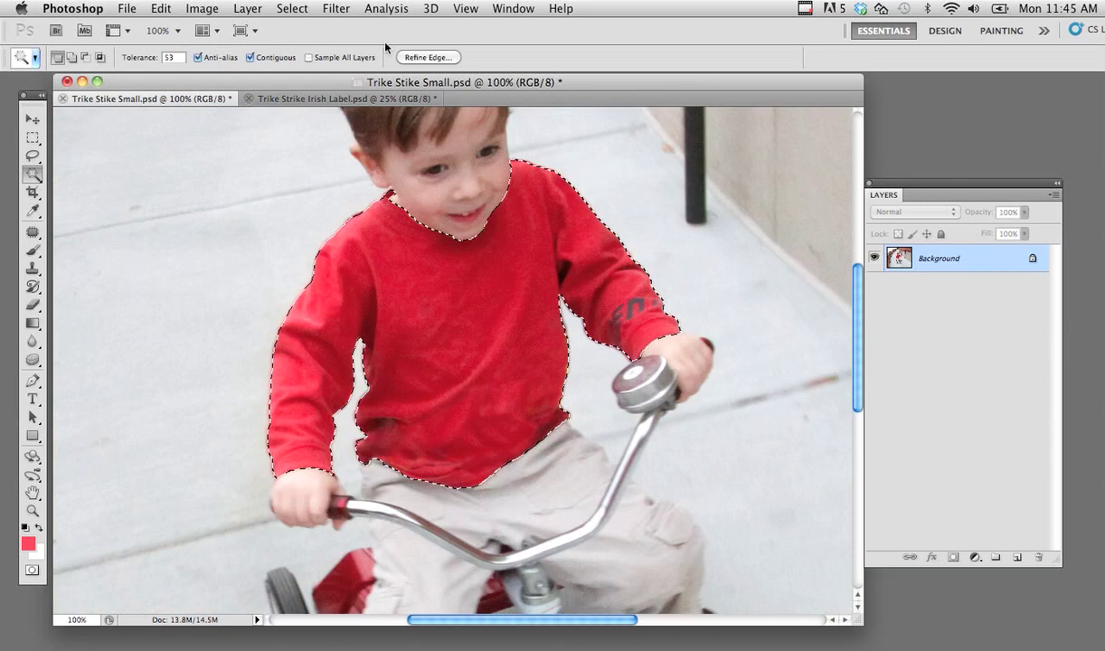
click(292, 8)
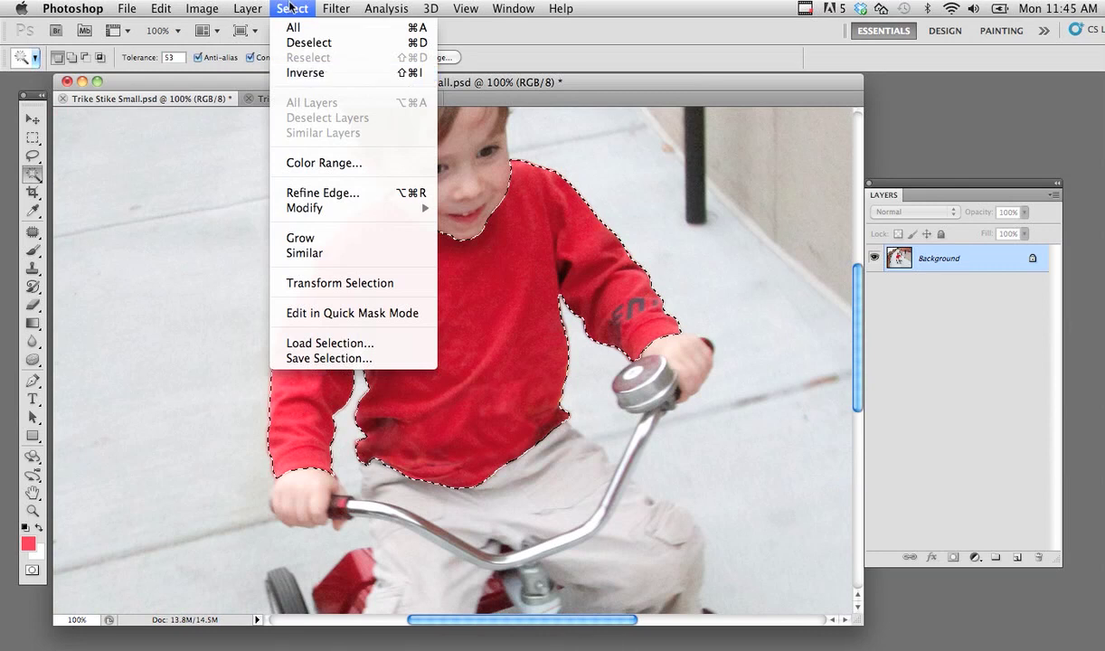
- Zoom to 200% and centre the view on the boy's shirt
click(42, 196)
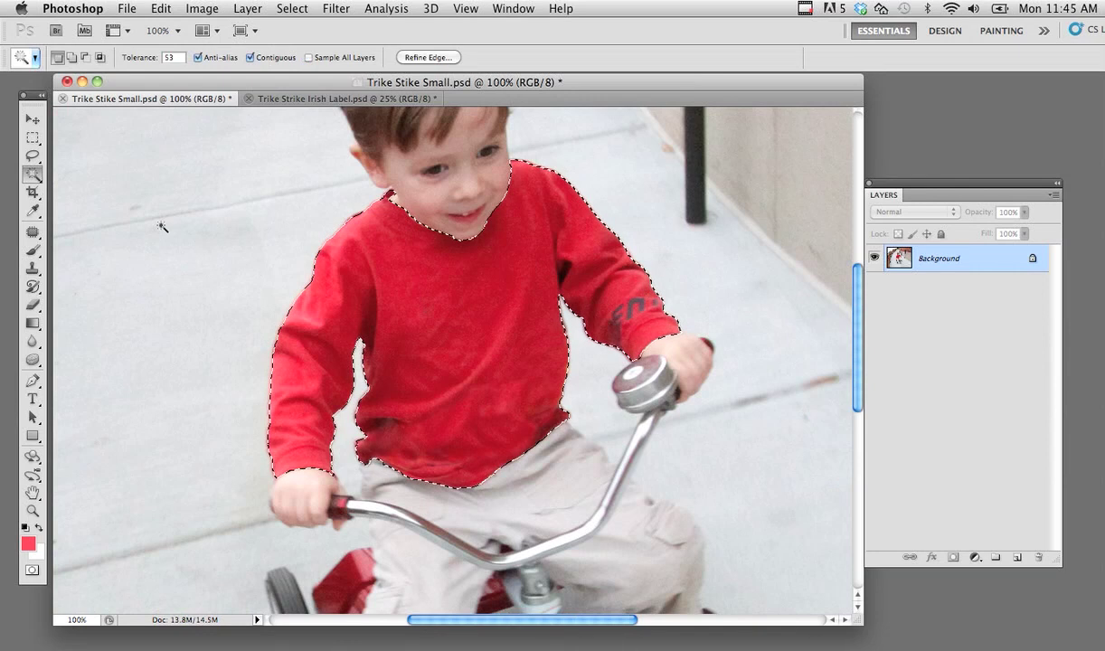
click(290, 8)
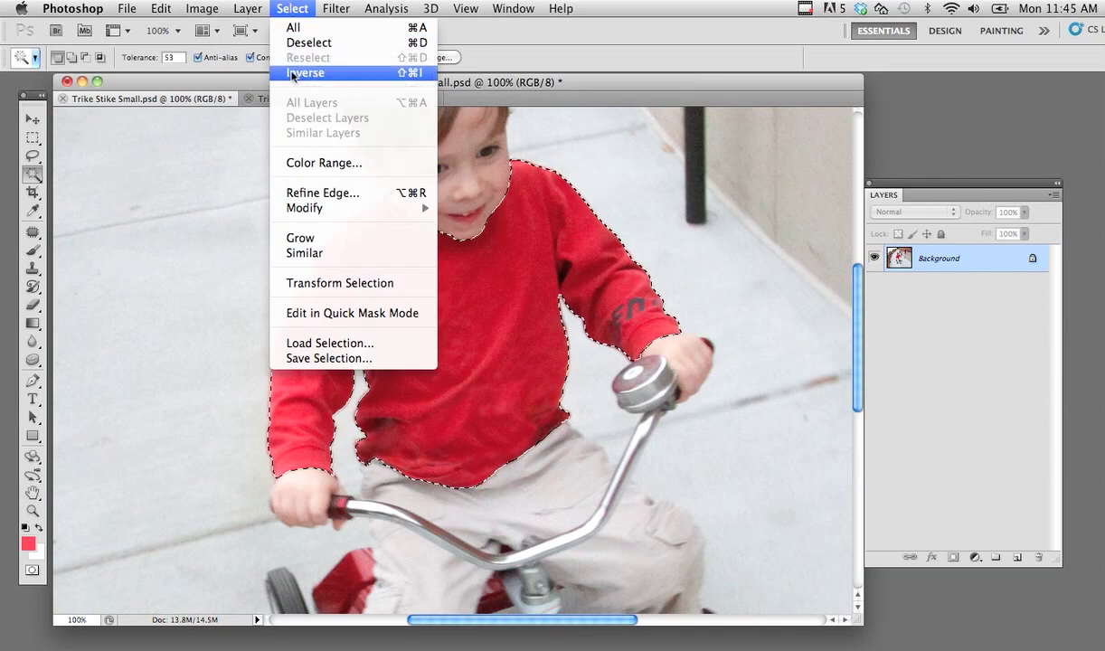
click(308, 6)
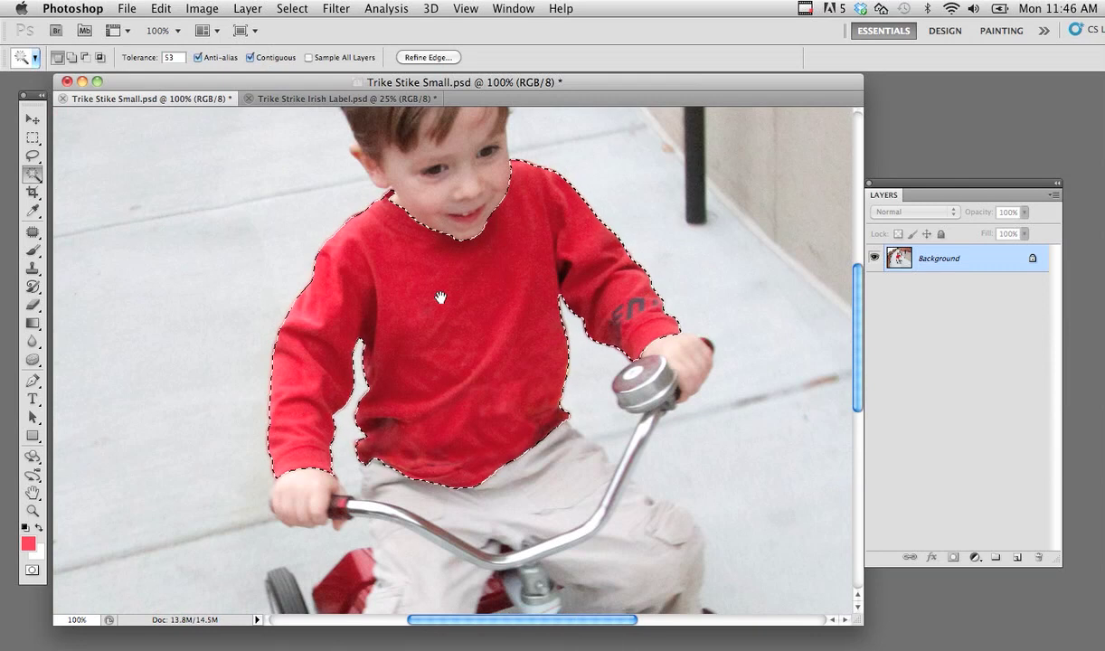
scroll(471, 296, up, 2)
scroll(471, 295, right, 1)
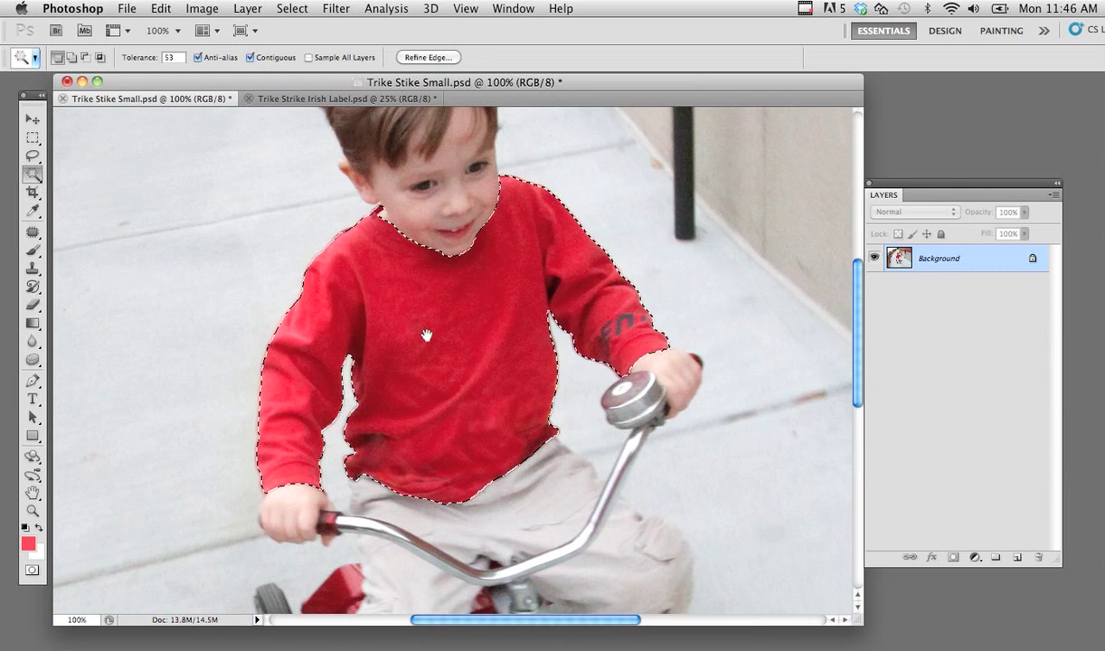
mouse_move(426, 335)
mouse_down()
mouse_move(401, 322)
mouse_move(430, 319)
mouse_up()
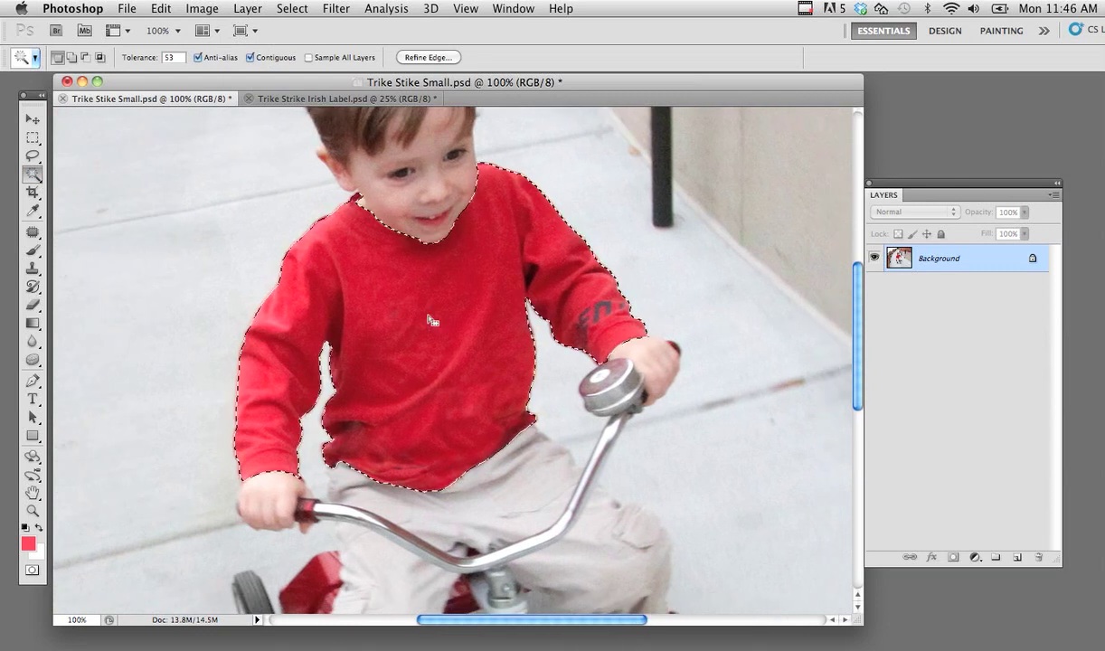
key(super+plus)
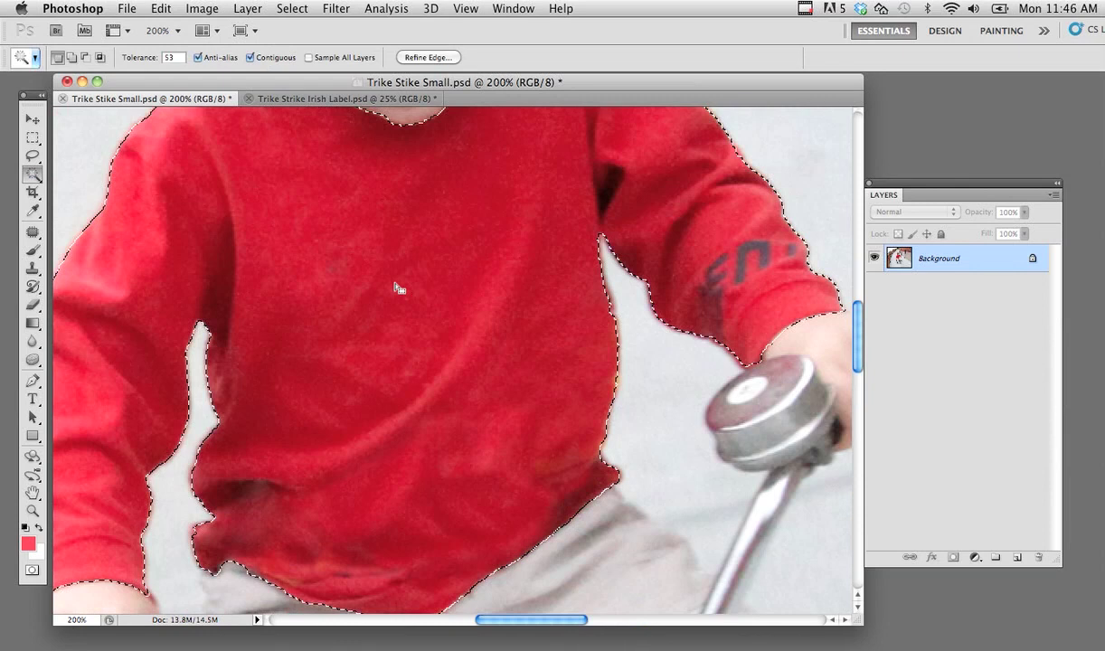
drag(306, 267, 389, 311)
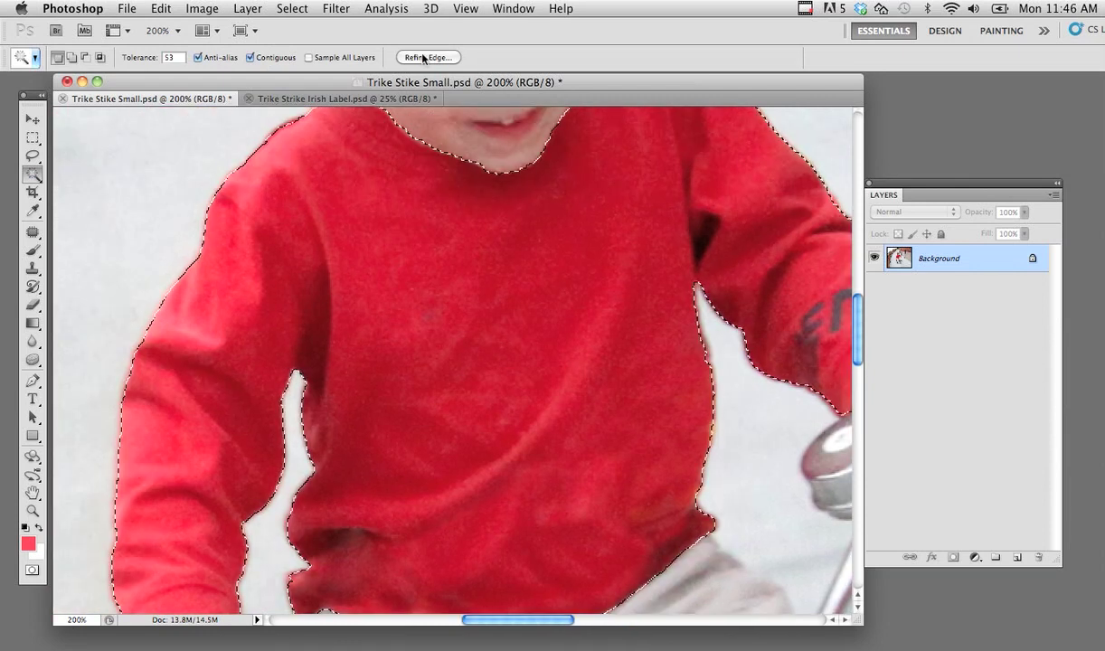
- Launch Refine Edge for the shirt selection from the options bar
click(295, 9)
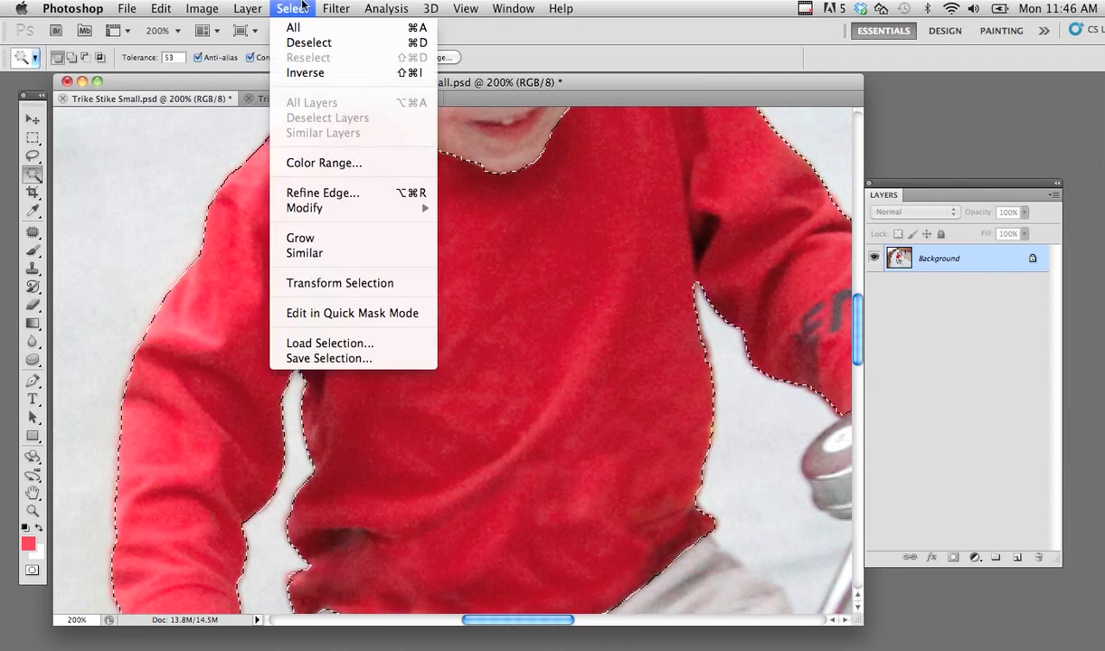
mouse_move(295, 211)
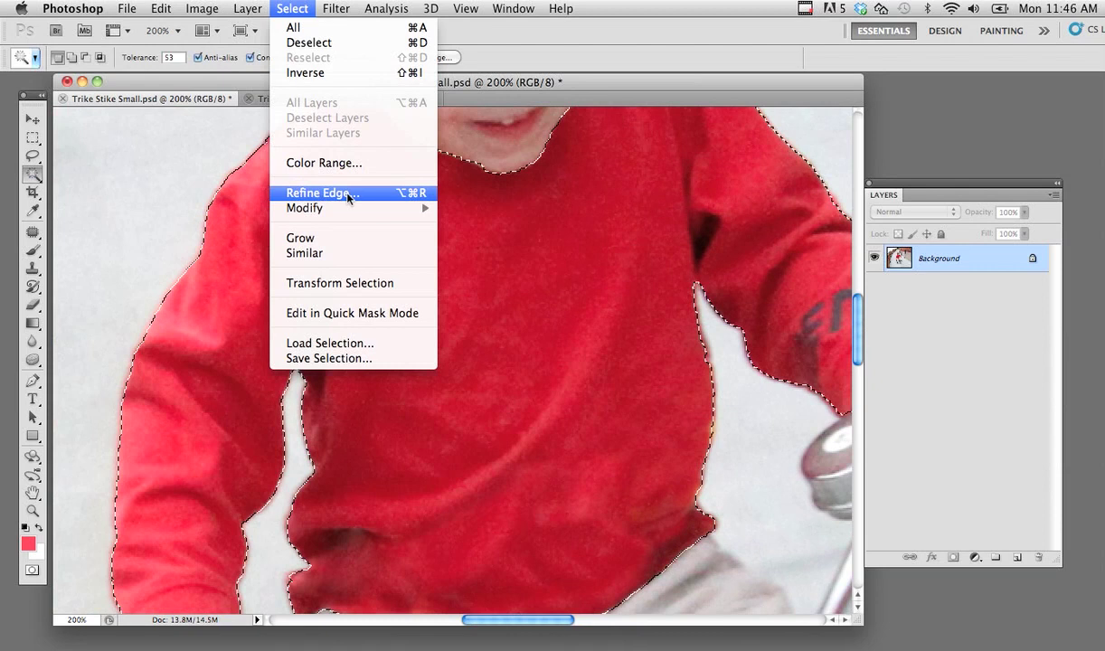
click(322, 73)
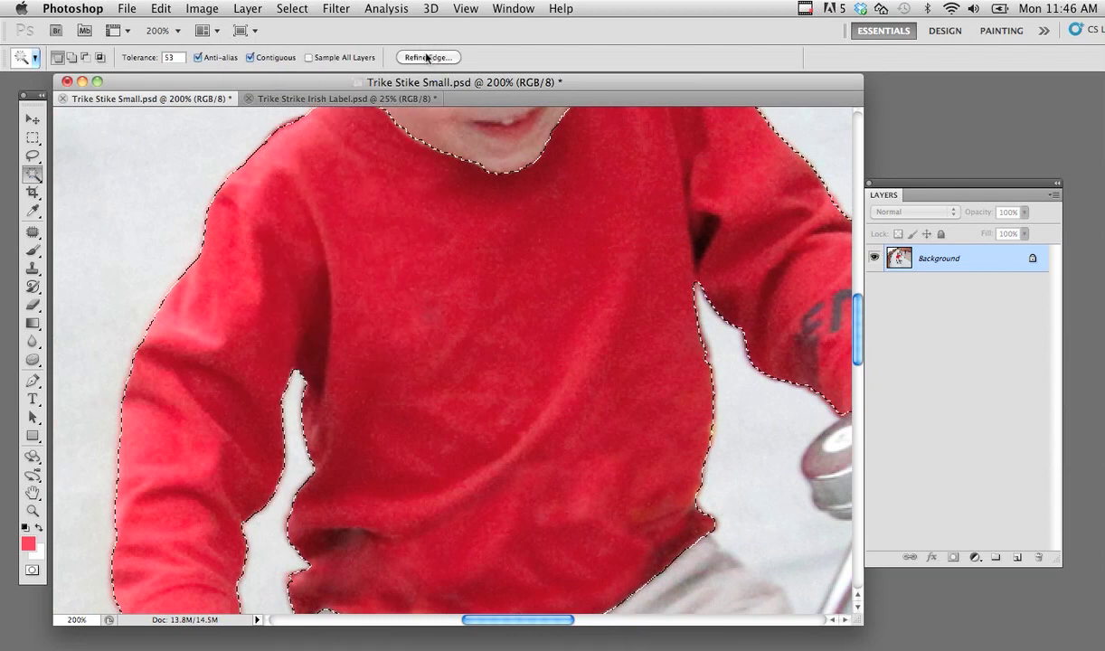
click(427, 58)
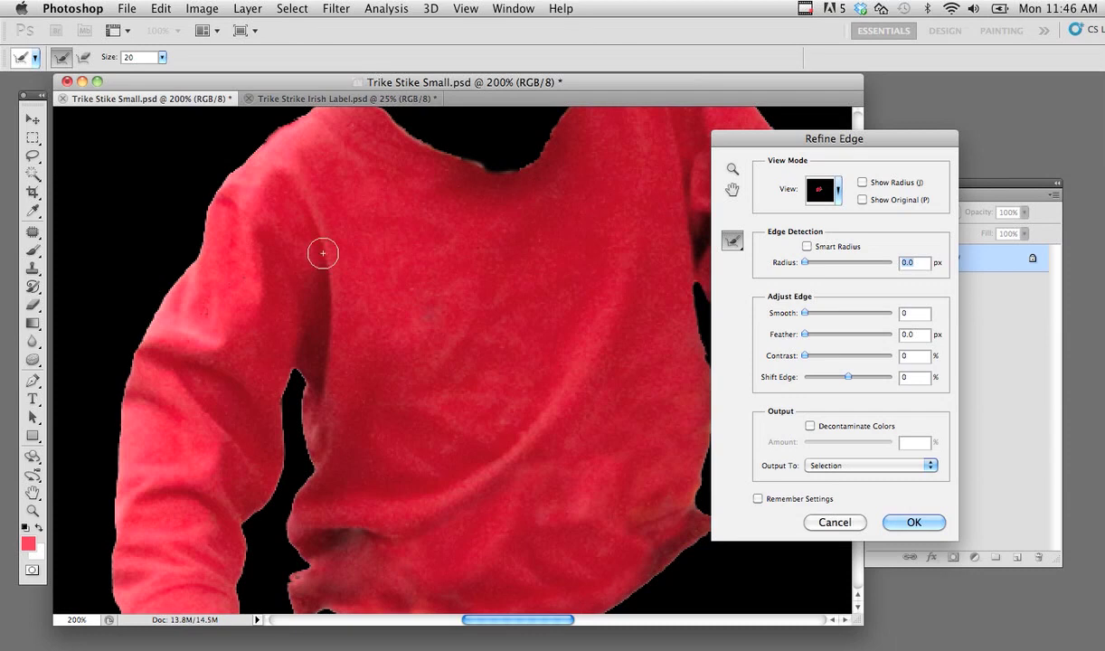
- Zoom the Refine Edge preview to 400% and pan to inspect the shirt's edges
key(super+plus)
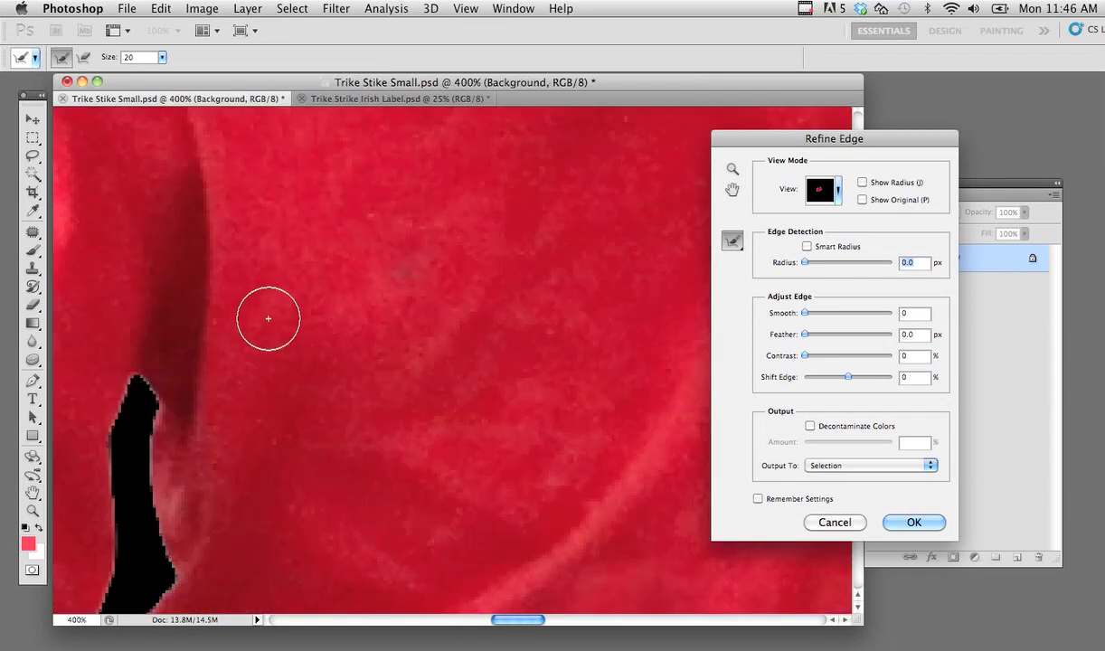
drag(297, 441, 565, 273)
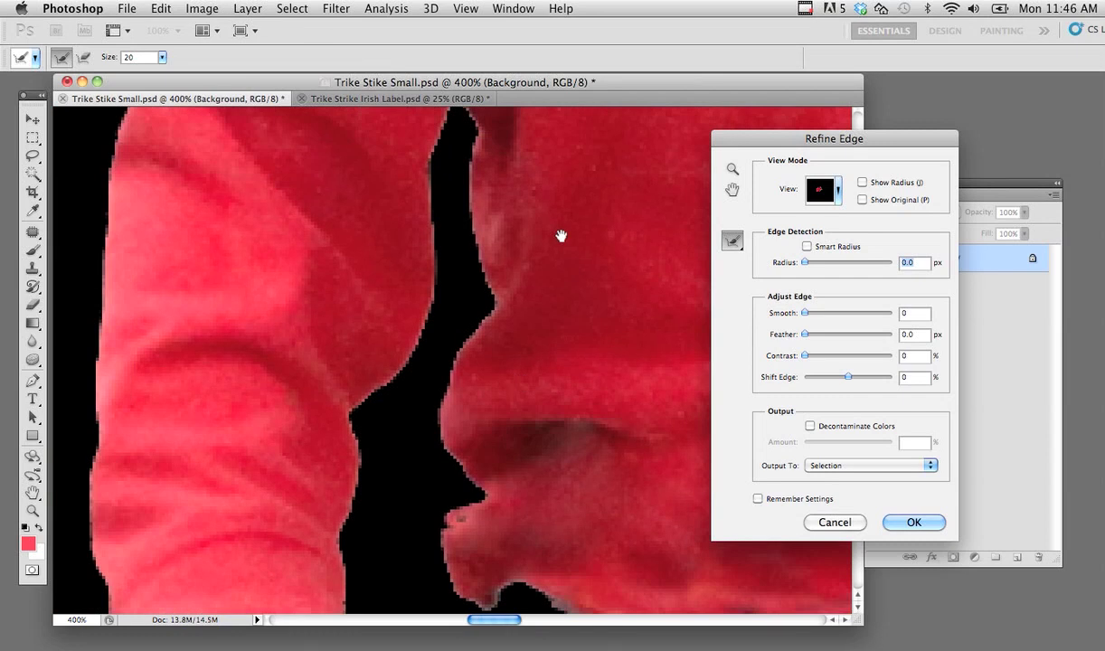
drag(553, 227, 521, 256)
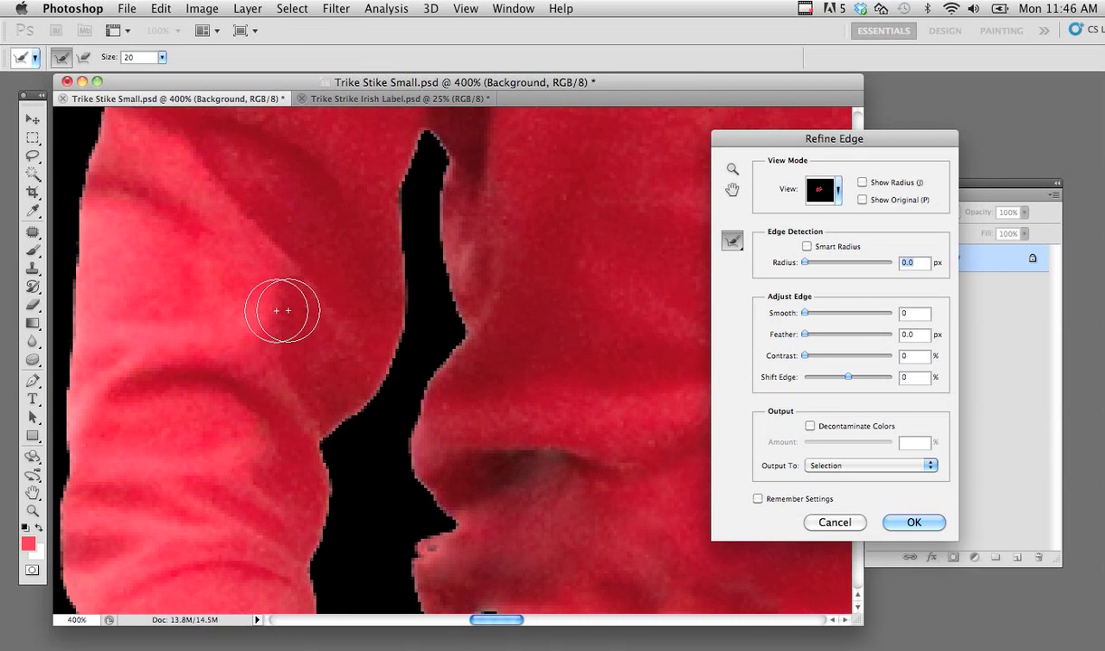
scroll(133, 168, left, 2)
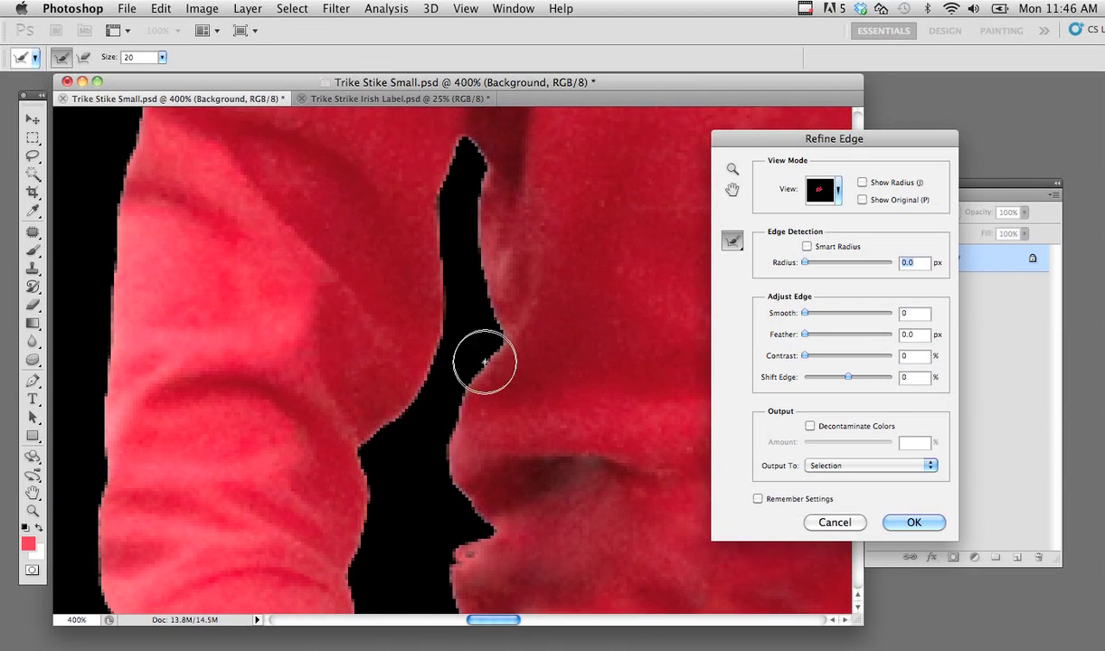
drag(596, 372, 552, 345)
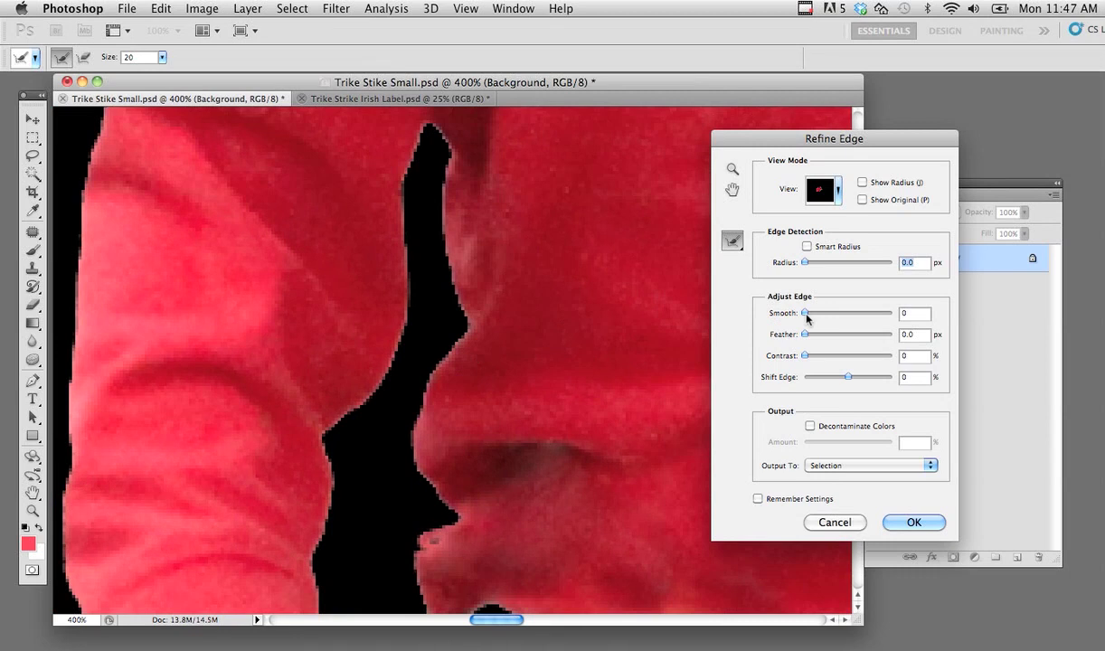
- Set Smooth 5, Feather 0.8 px and Shift Edge -16%, then apply the refinement
drag(773, 308, 810, 315)
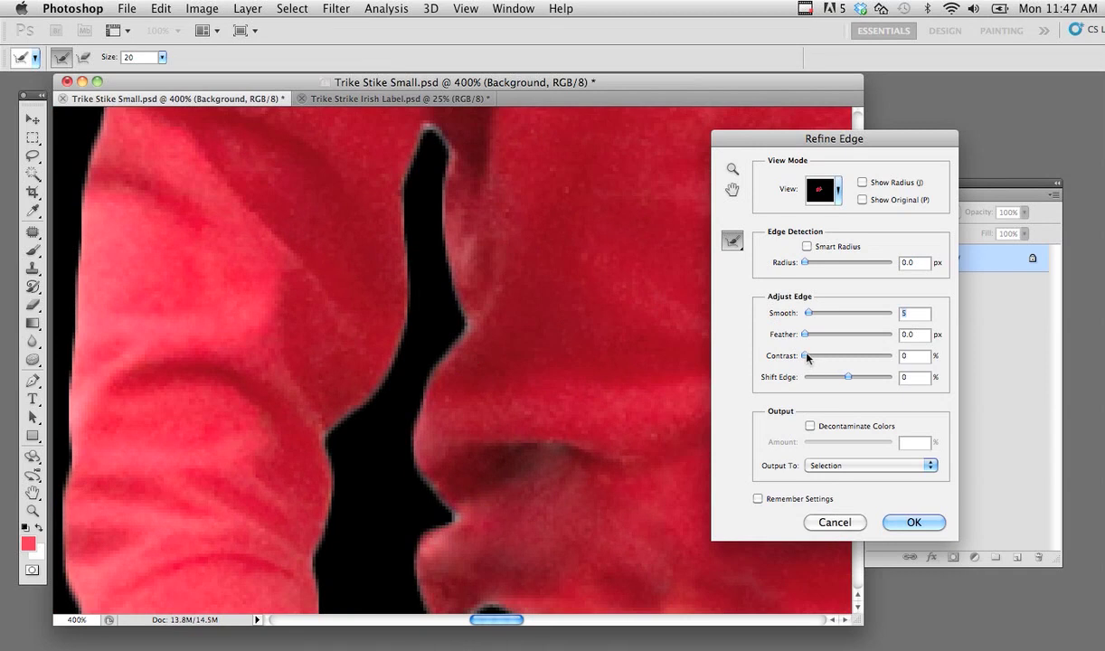
drag(805, 334, 807, 336)
click(807, 336)
mouse_move(594, 413)
mouse_down()
mouse_move(576, 420)
mouse_move(621, 257)
mouse_move(570, 252)
mouse_up()
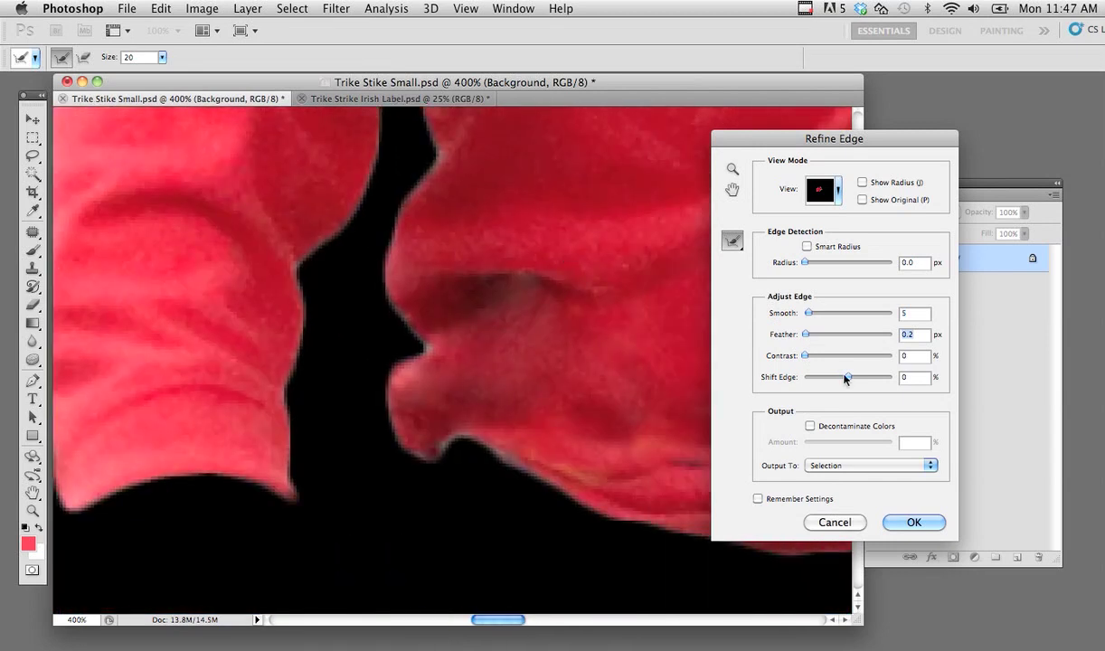
drag(845, 378, 841, 378)
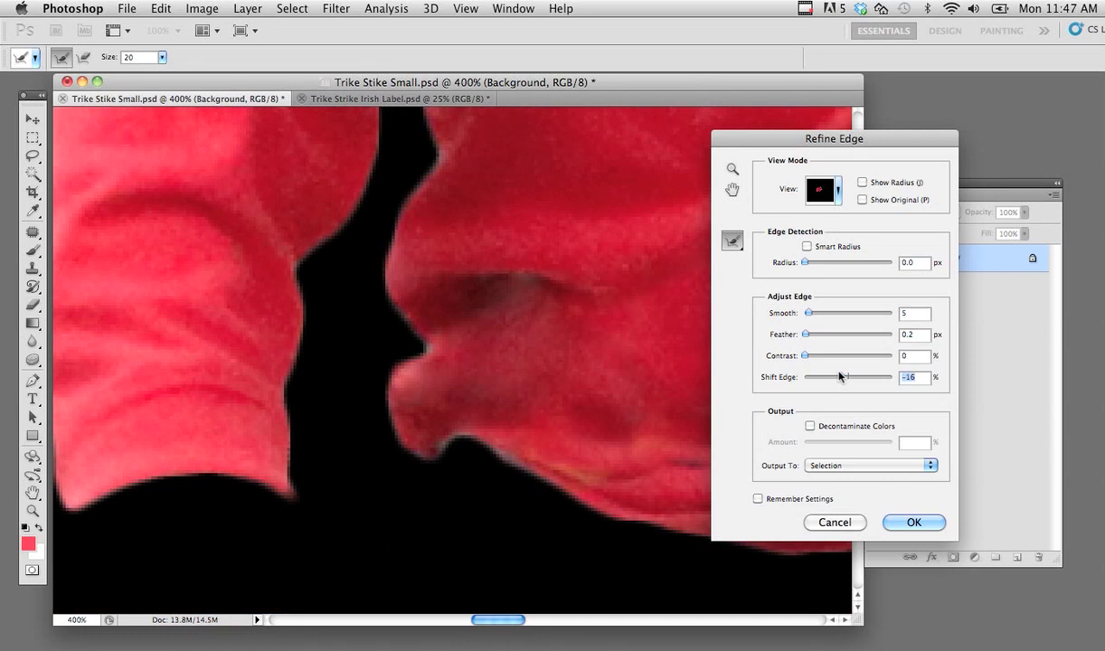
drag(503, 292, 549, 339)
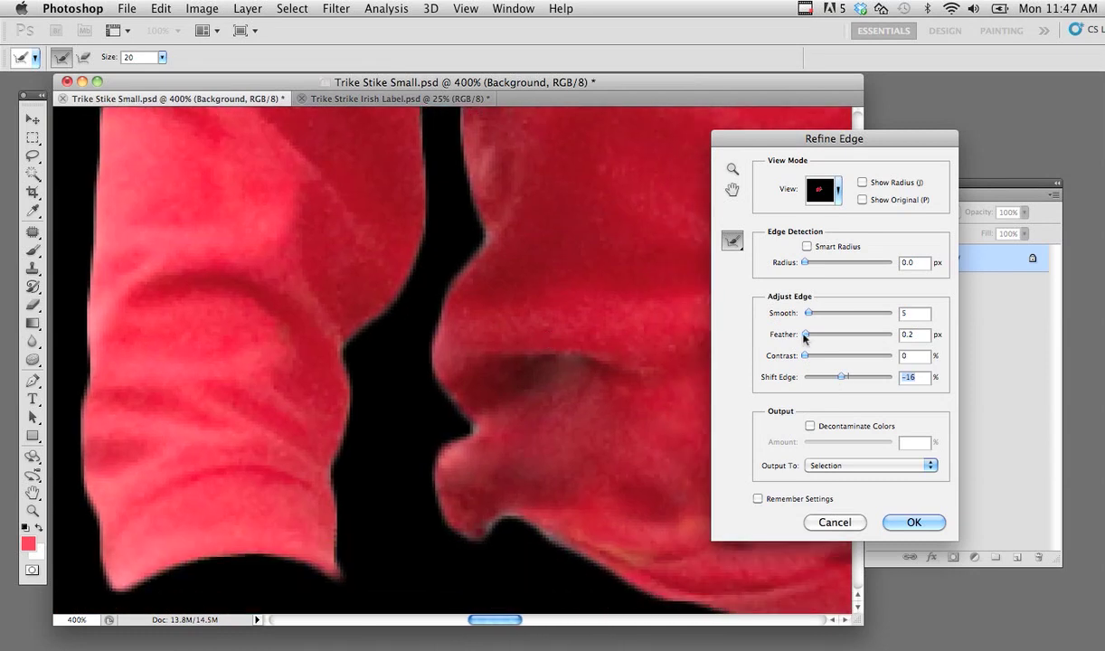
drag(805, 335, 810, 336)
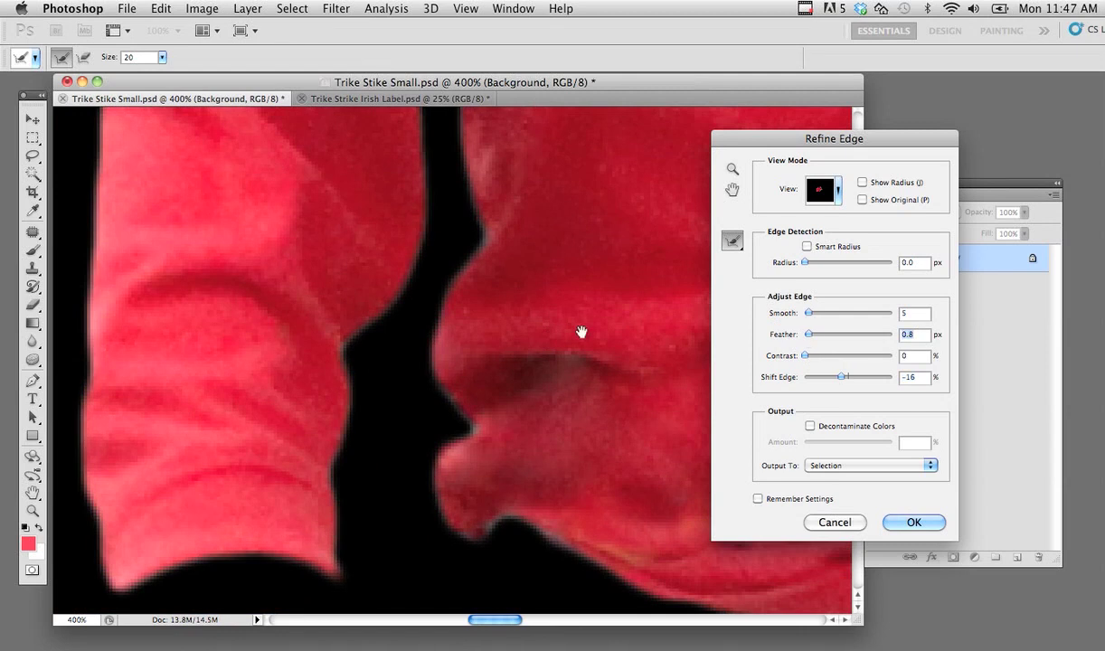
drag(581, 332, 535, 317)
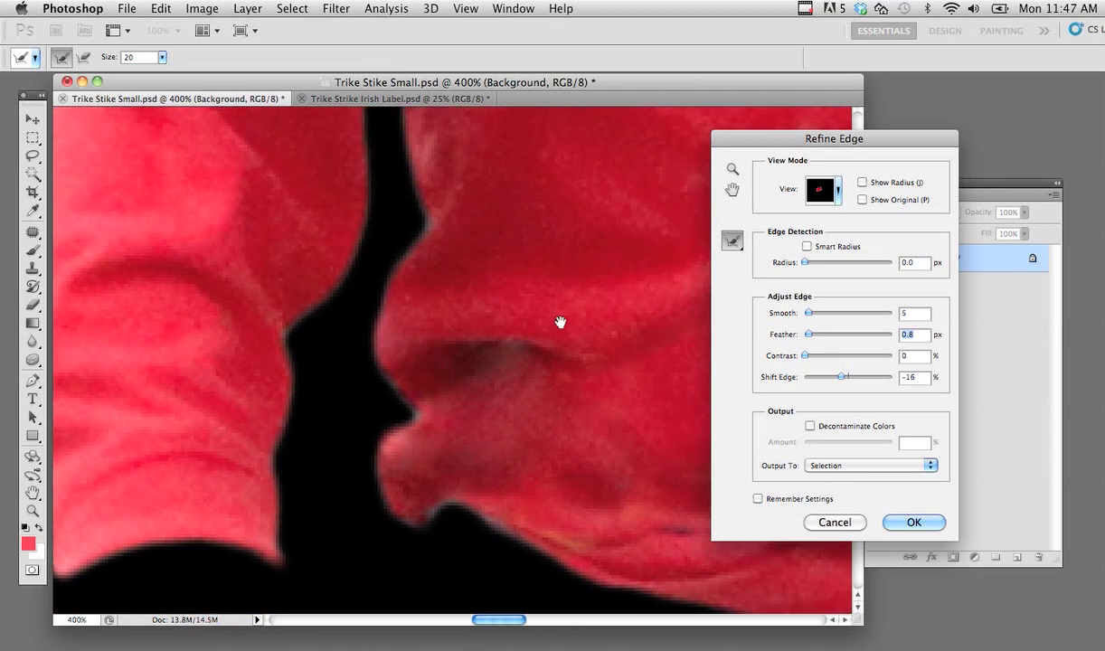
click(914, 524)
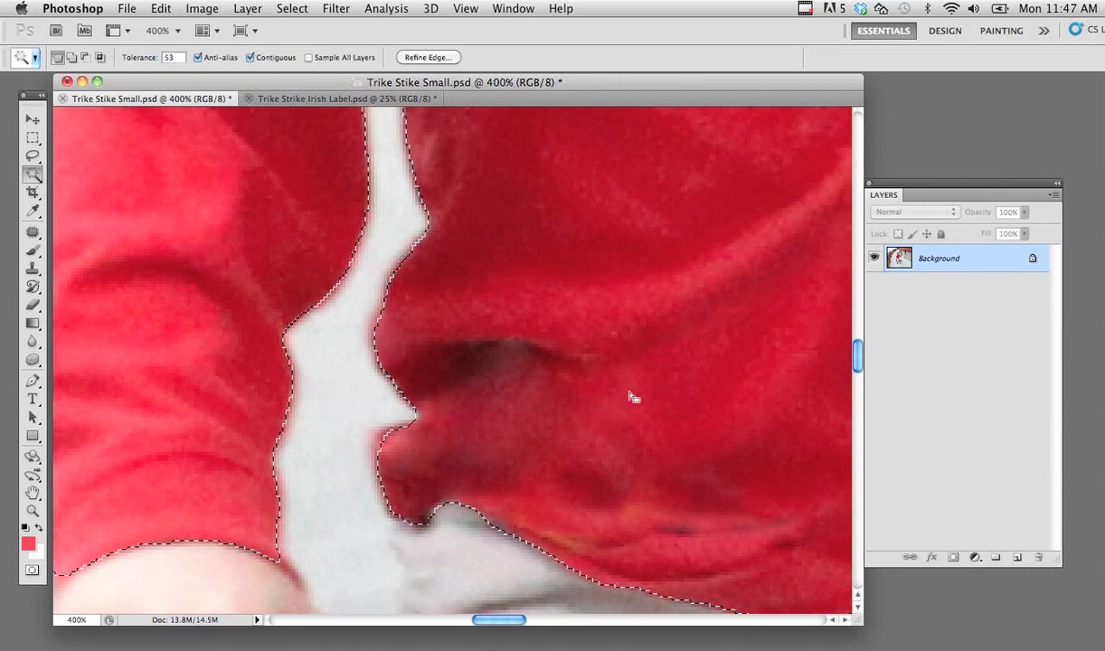
- Zoom out to 100% to see the whole boy
drag(633, 396, 482, 377)
scroll(479, 352, up, 5)
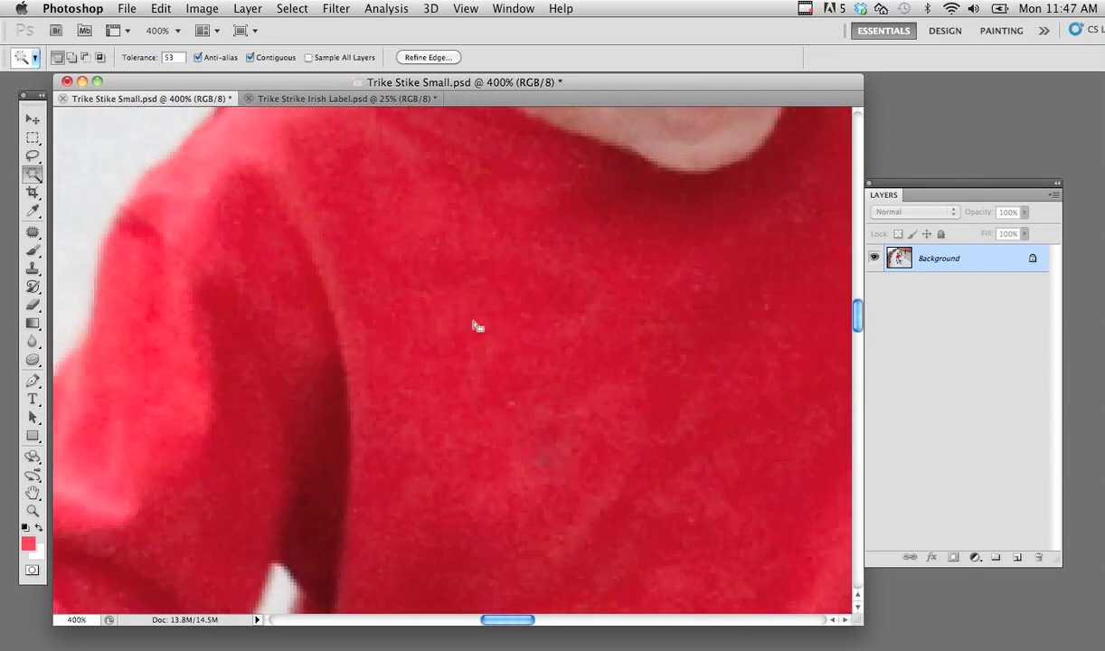
key(super+minus)
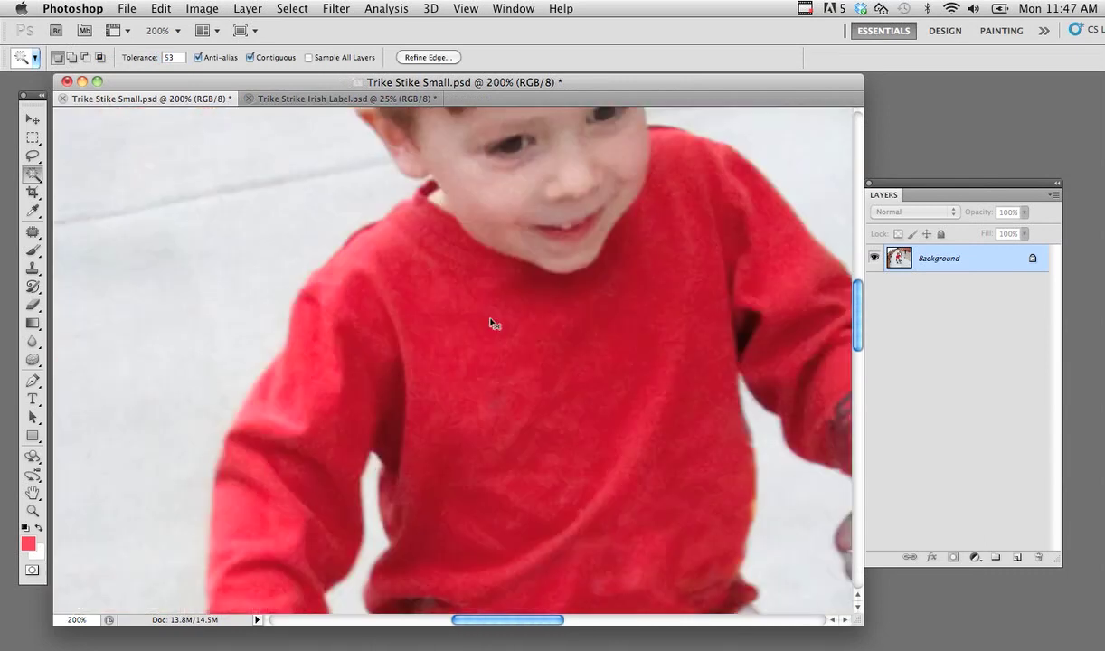
click(492, 323)
key(super+minus)
- Save the selection as a new channel named 'red shirt', then deselect
click(293, 8)
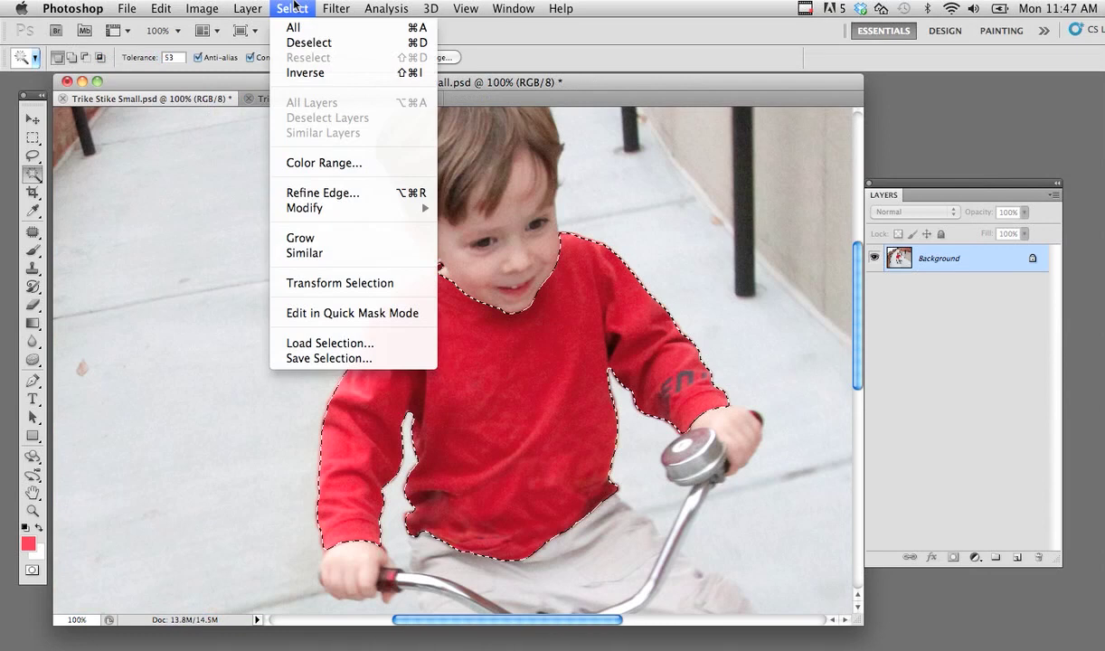
click(320, 354)
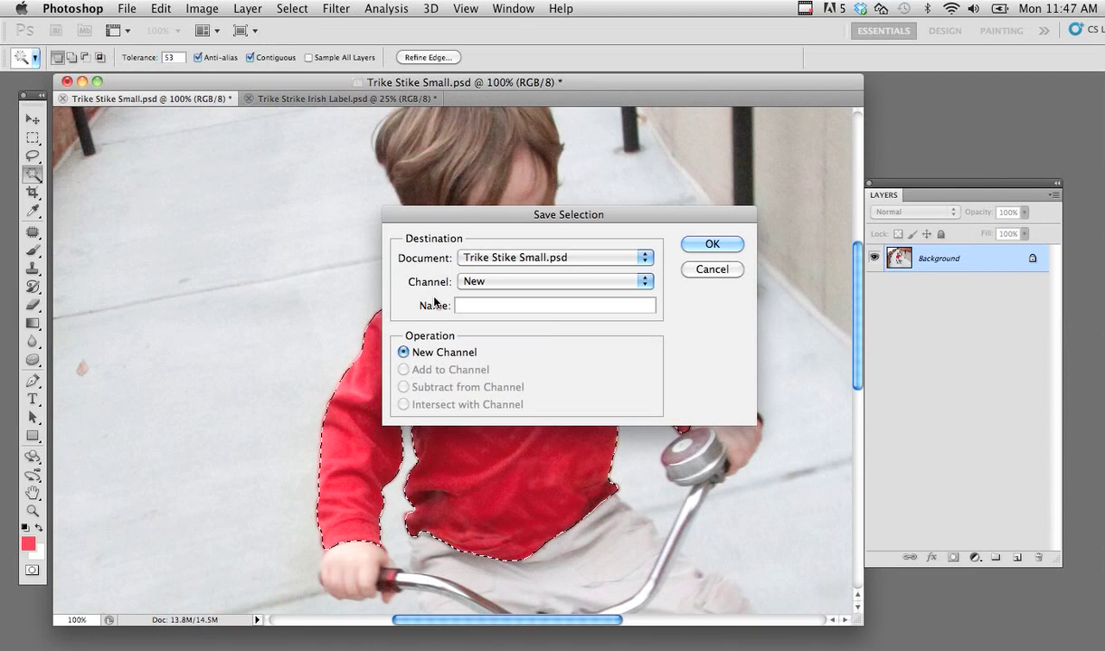
text(red shirt)
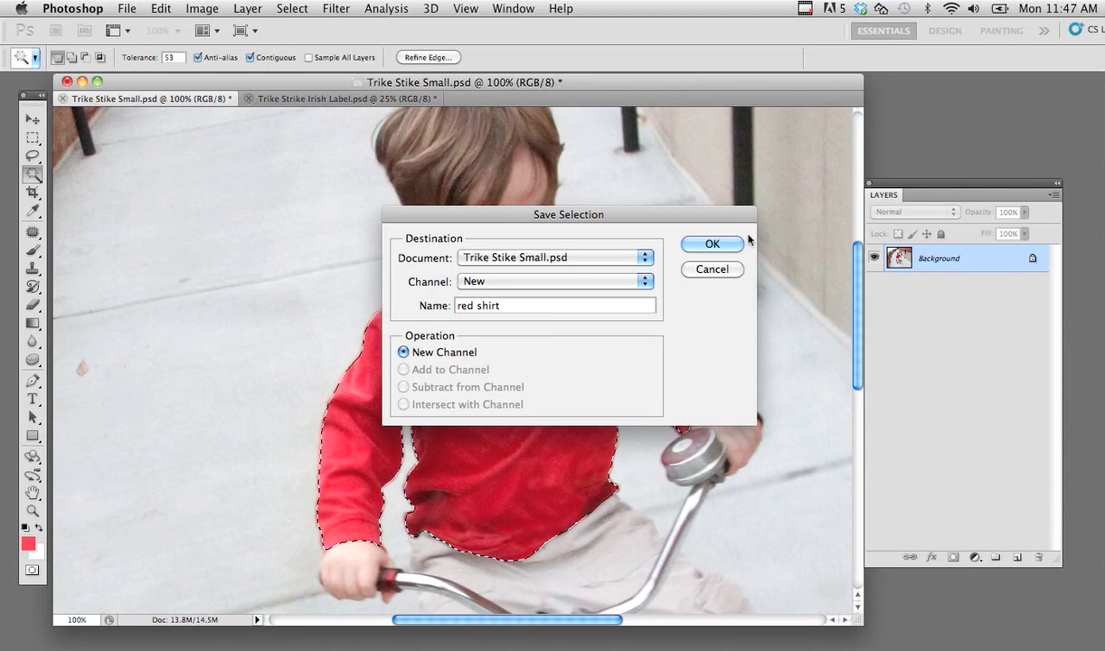
click(712, 244)
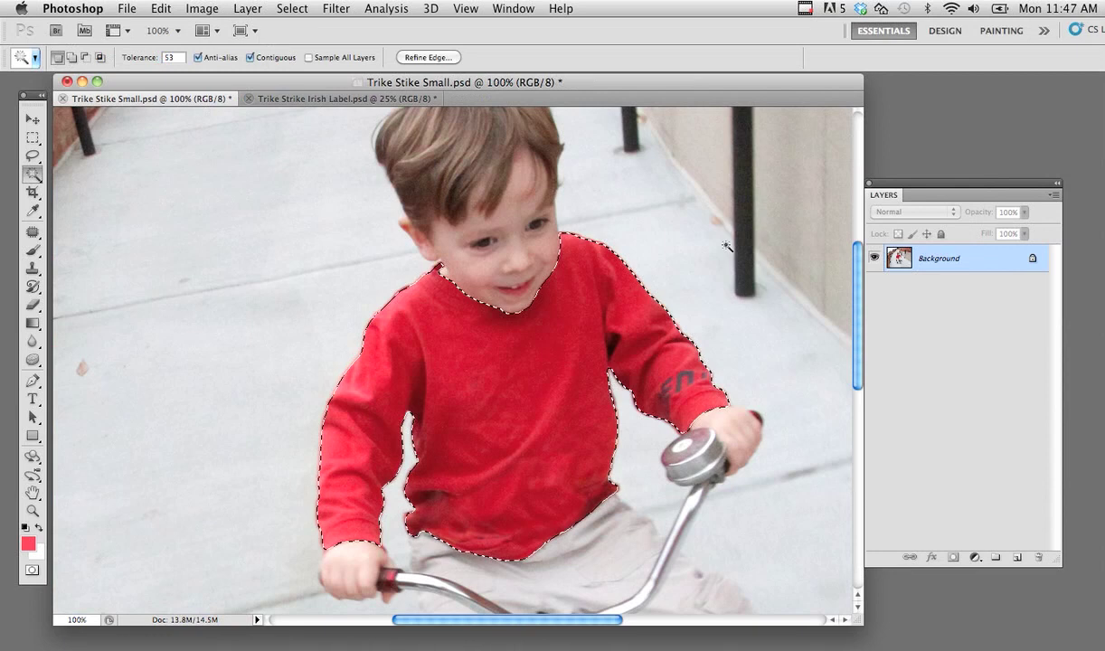
key(super+d)
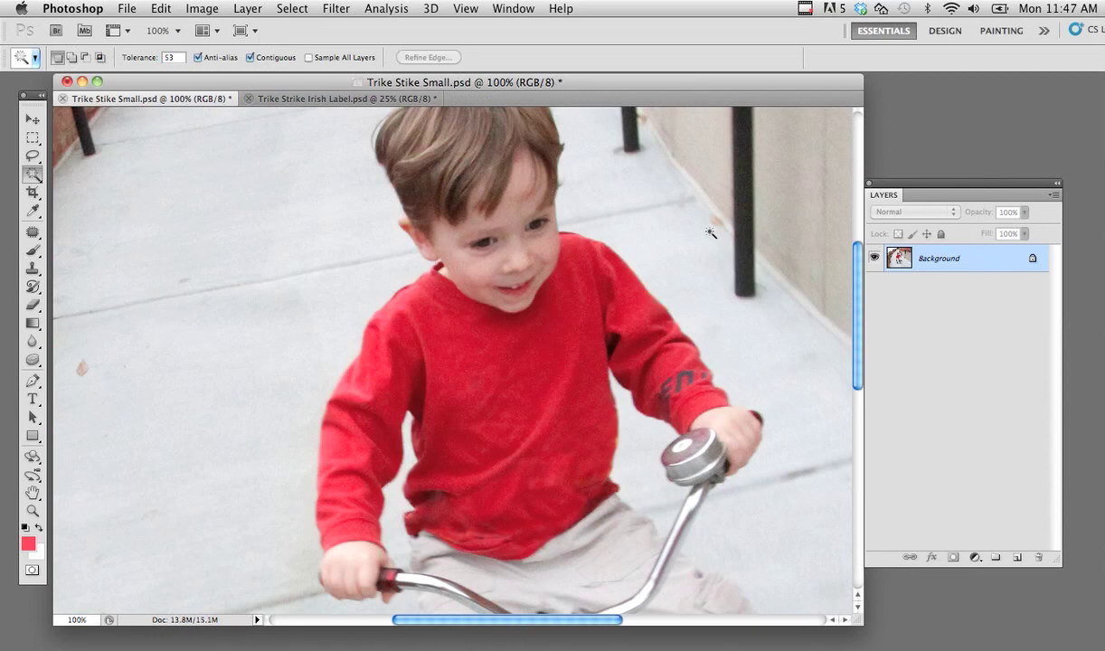
- Load the saved shirt channel as a selection via Load Selection, then deselect
click(292, 9)
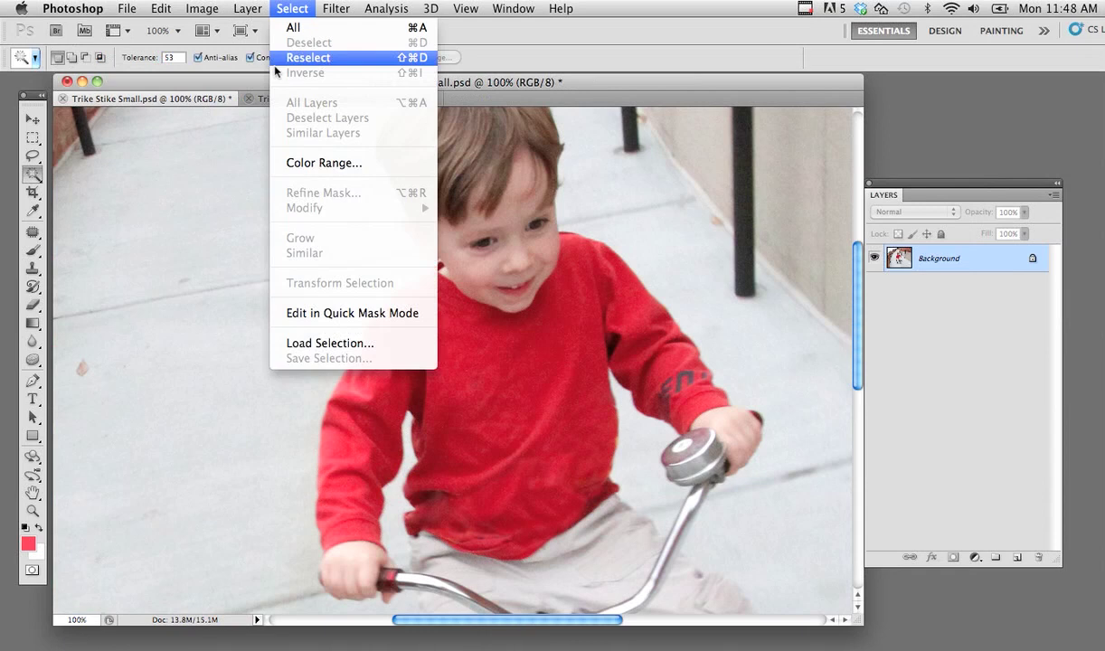
click(318, 349)
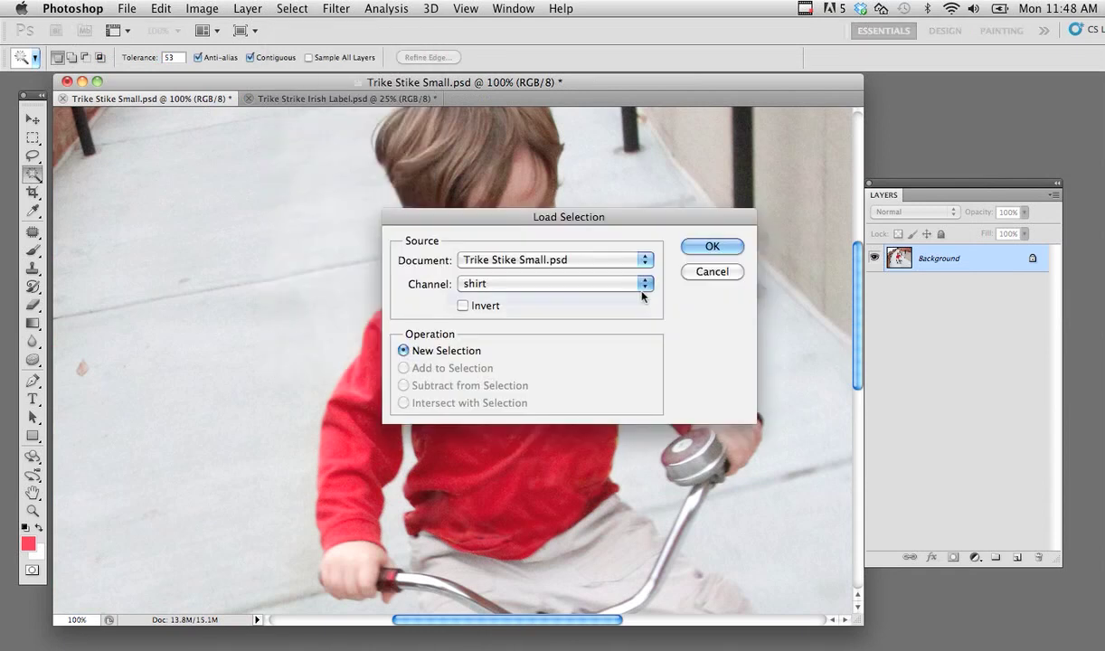
click(716, 247)
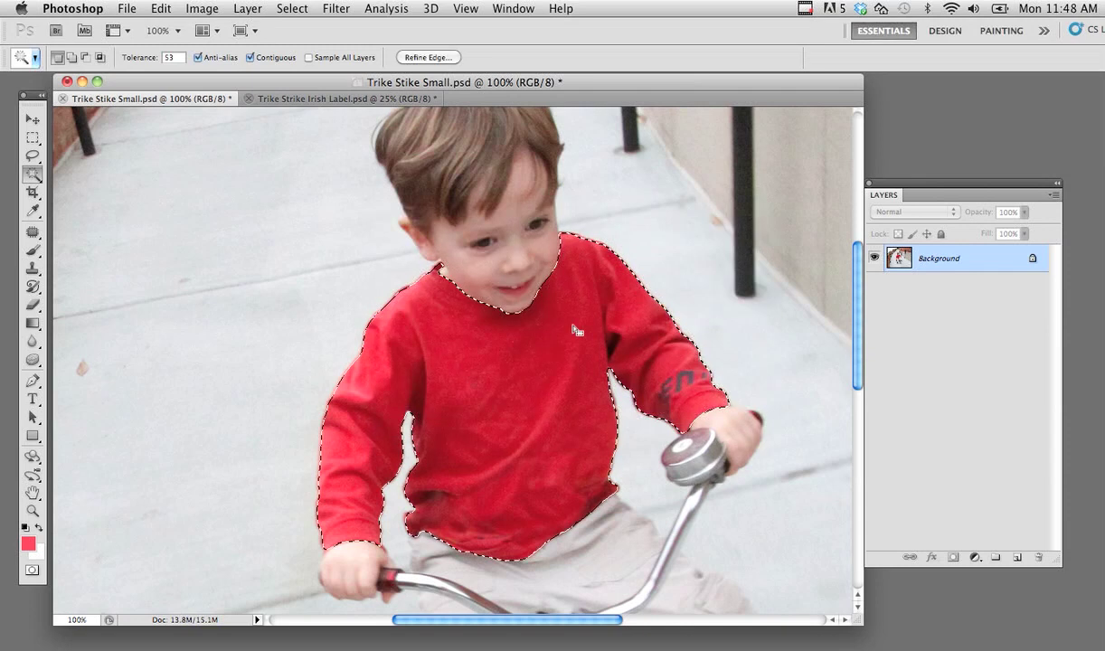
key(super+d)
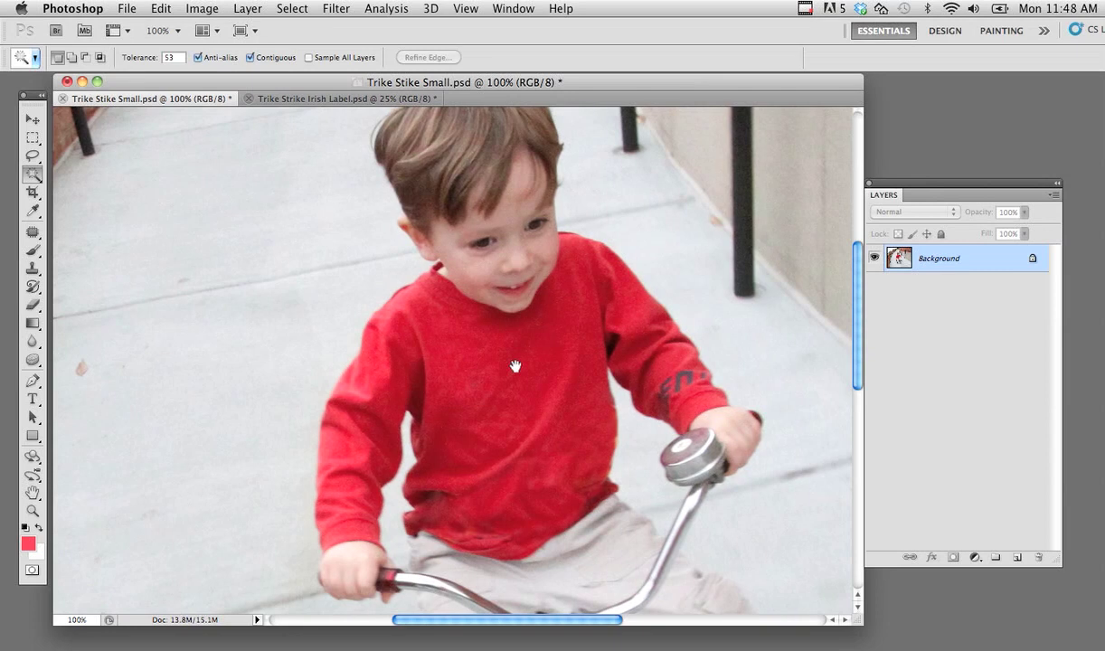
drag(515, 366, 460, 319)
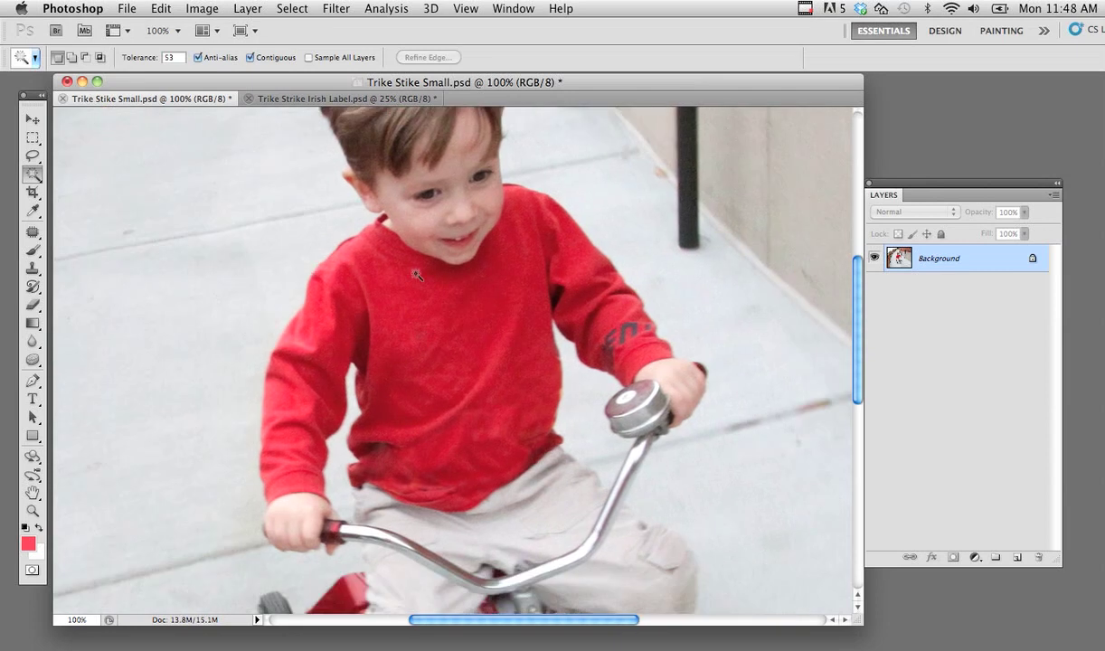
- Reload the selection by choosing the shirt channel from the Channel list, then reselect the Magic Wand
click(294, 9)
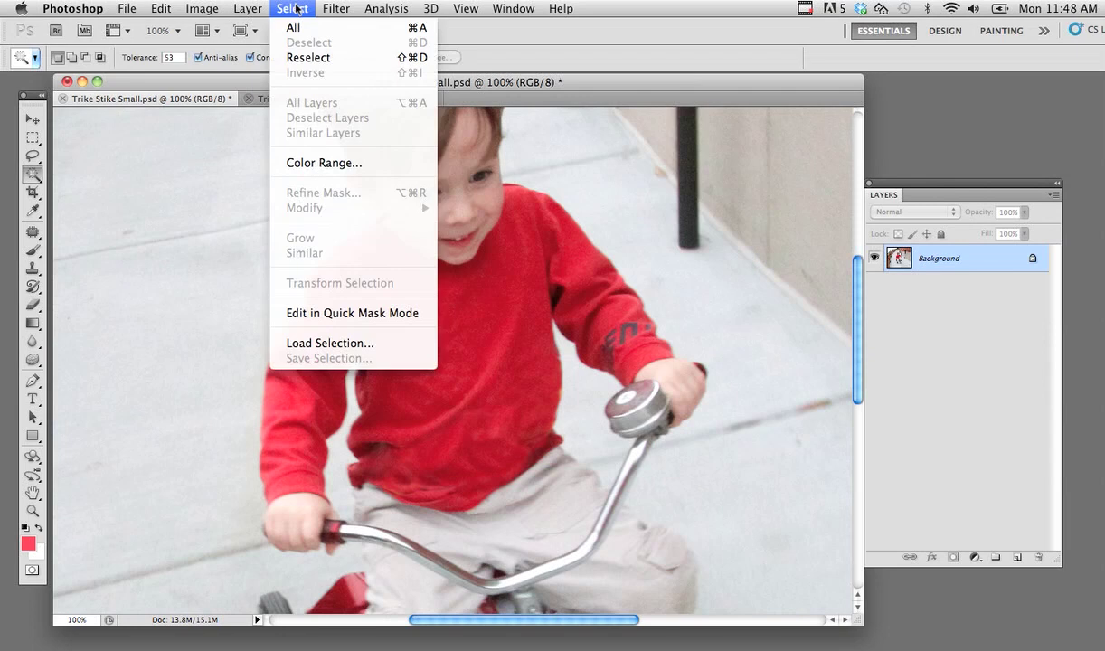
click(315, 342)
click(556, 283)
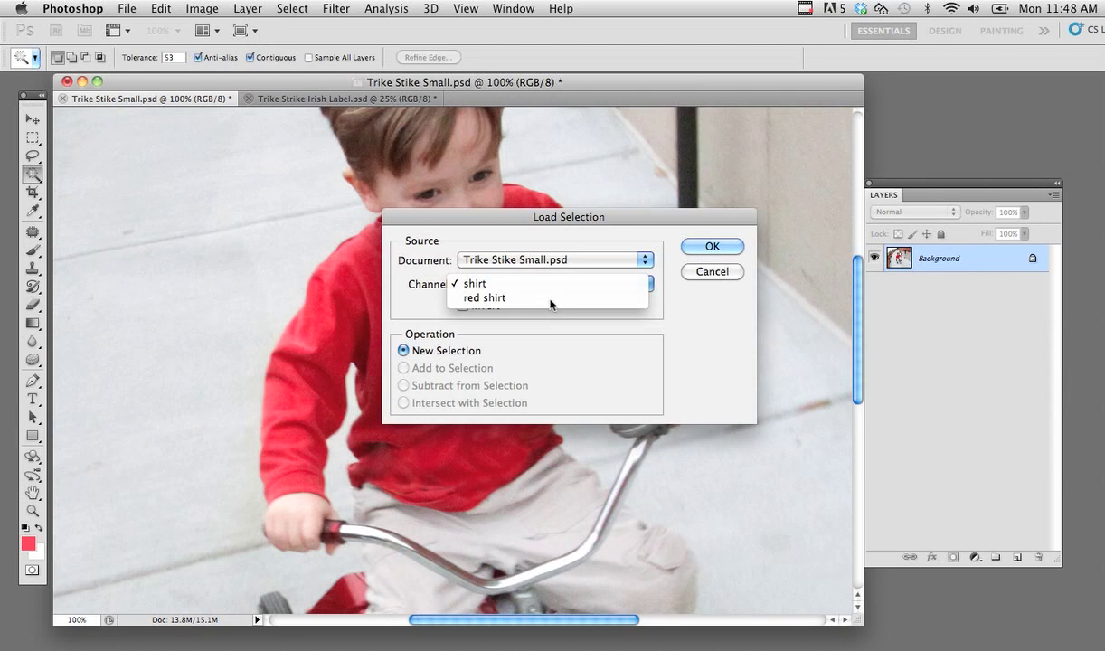
click(553, 299)
click(712, 246)
drag(435, 337, 455, 333)
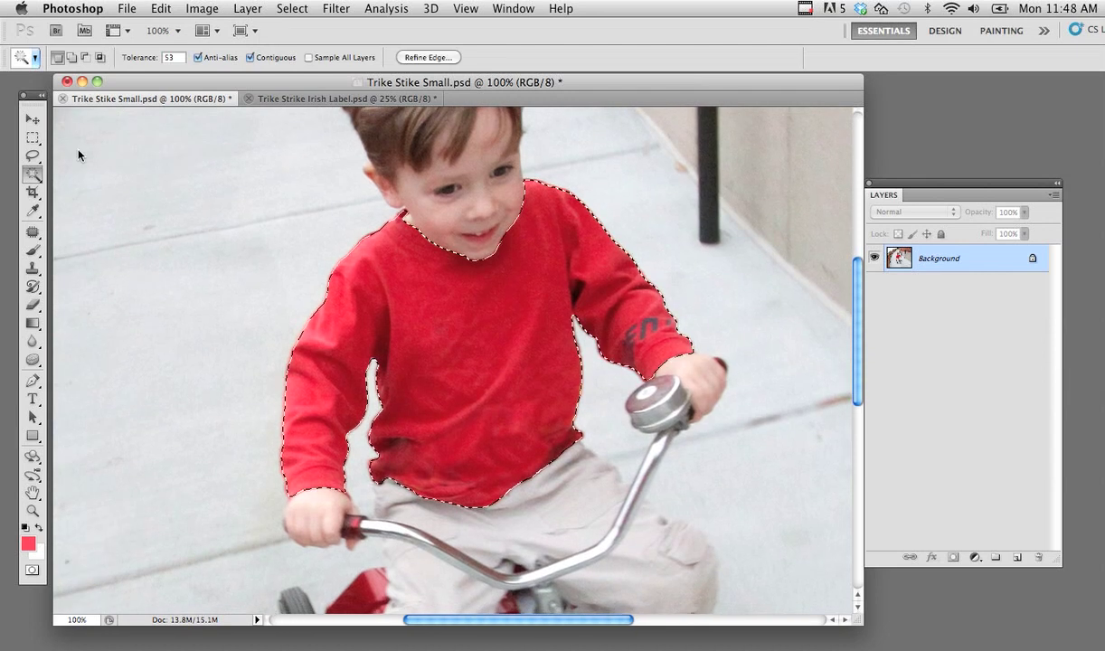
click(33, 250)
click(33, 173)
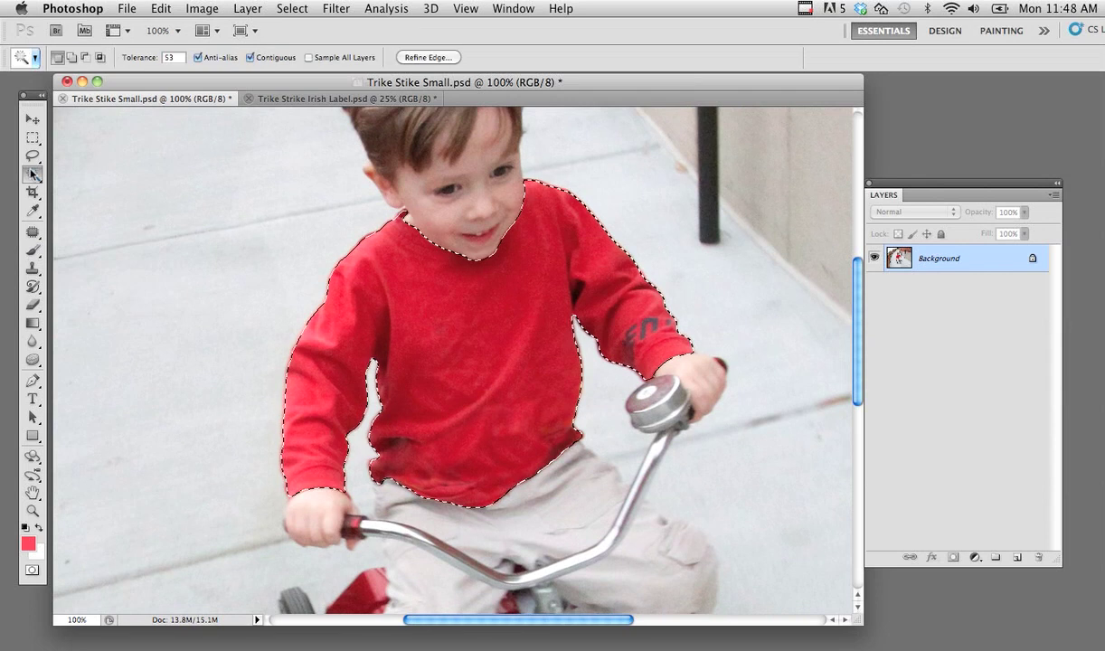
click(32, 174)
- Pick the Quick Selection tool and bring the tricycle and the boy's legs into view
click(83, 174)
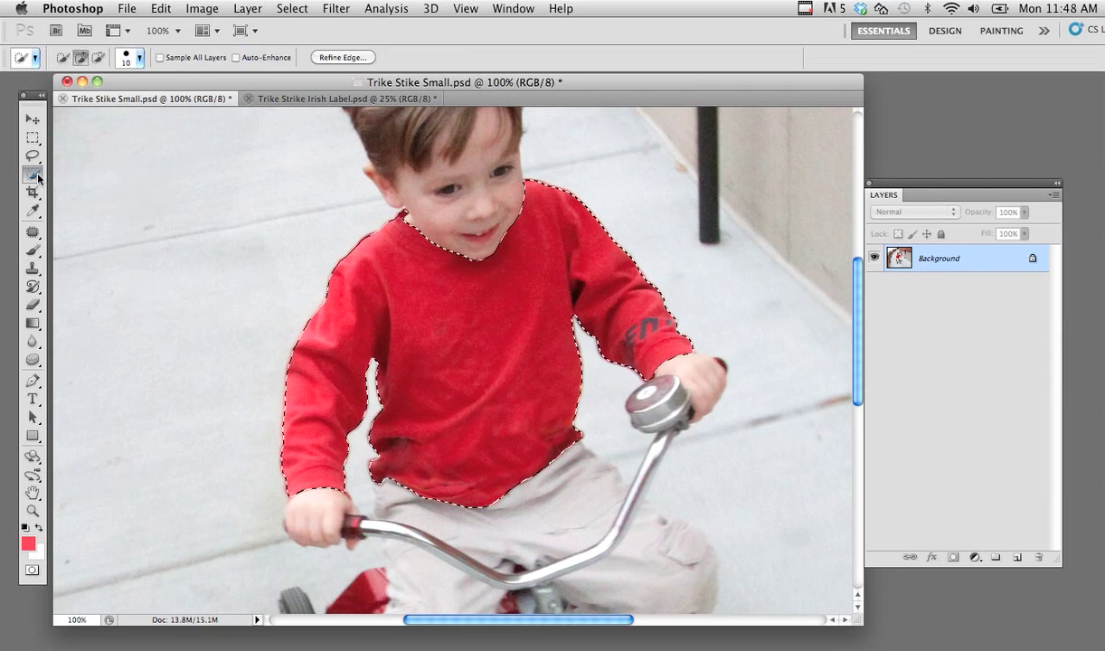
click(38, 178)
click(96, 173)
mouse_move(465, 316)
mouse_down()
mouse_move(457, 430)
mouse_move(454, 314)
mouse_up()
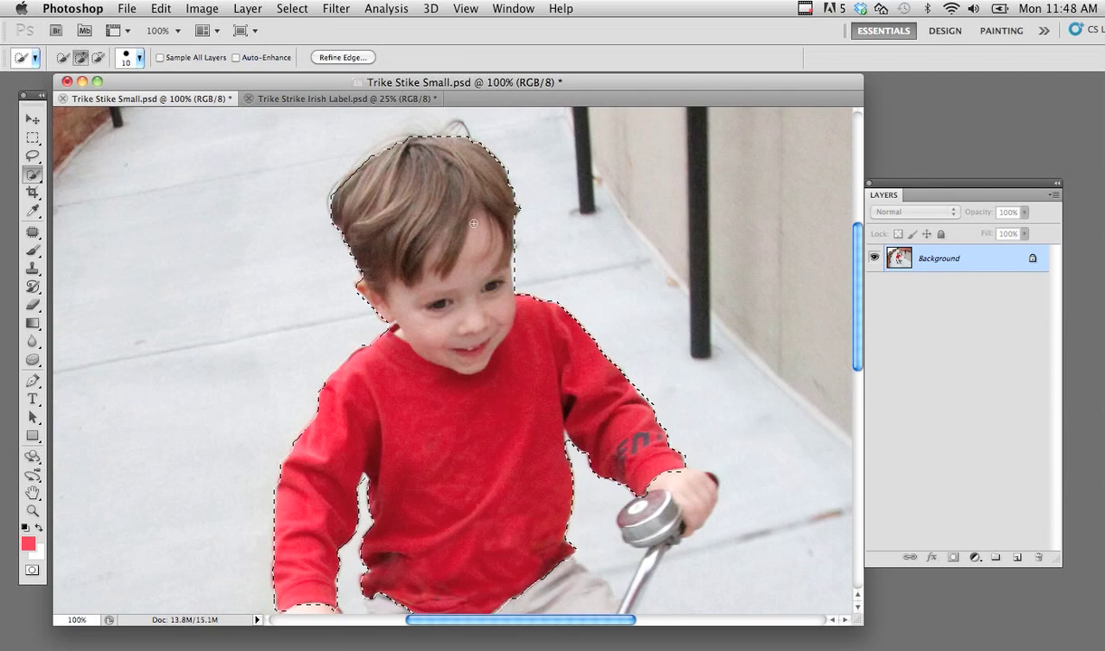
drag(465, 443, 407, 222)
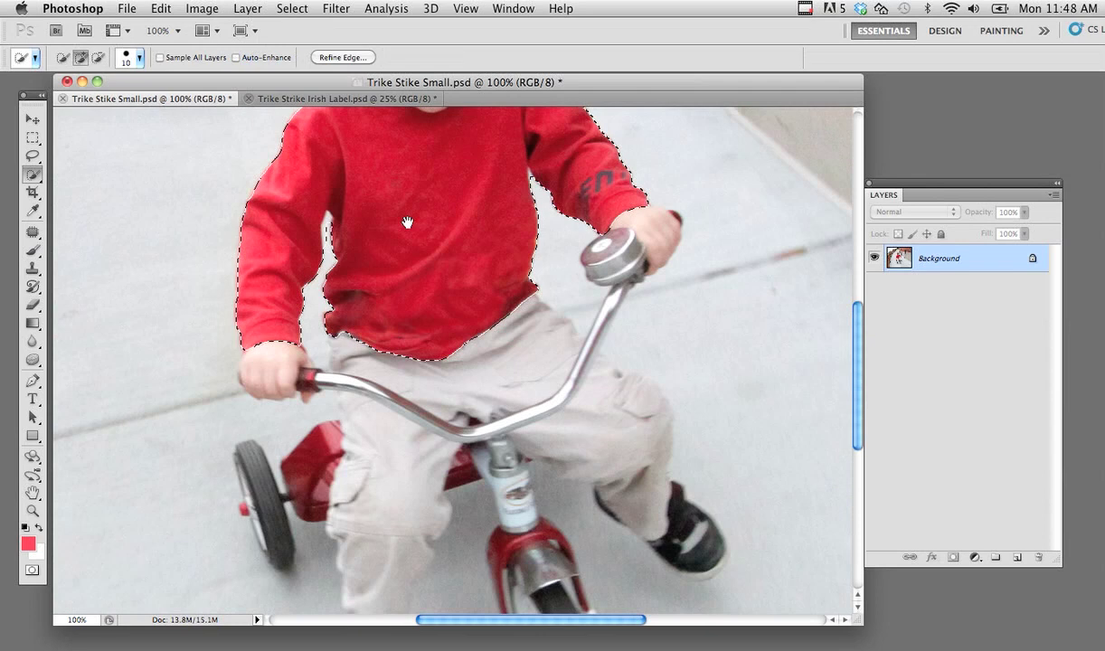
- Add both hands, the handlebar, the right trouser leg and the right shoe to the selection
click(281, 372)
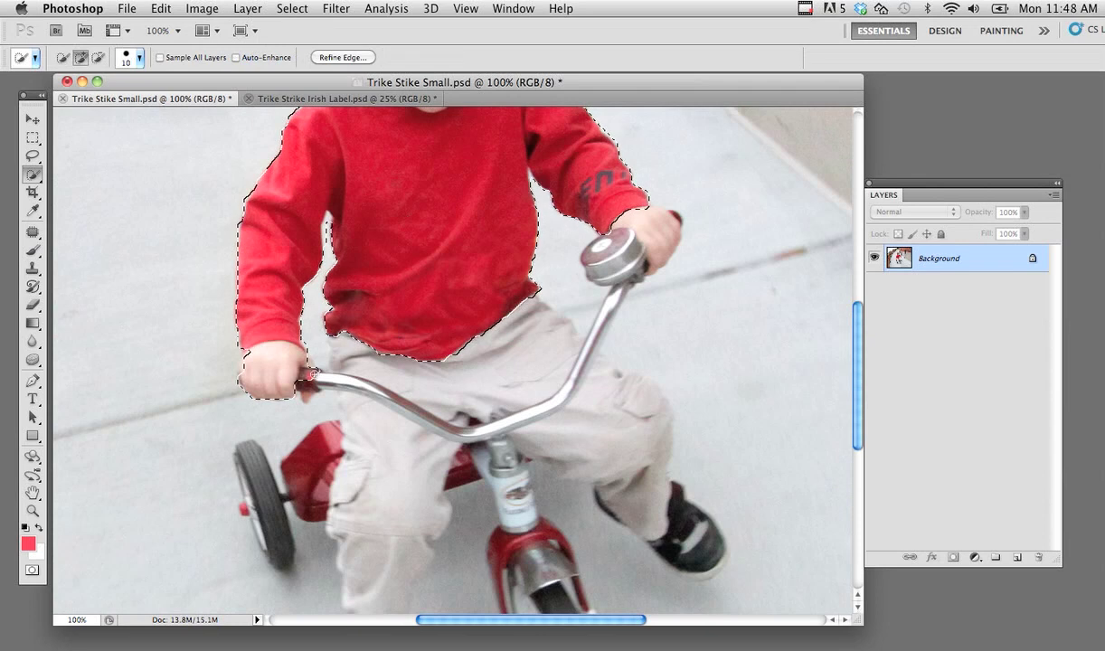
mouse_move(313, 372)
mouse_down()
mouse_move(571, 424)
mouse_move(503, 357)
mouse_up()
click(571, 156)
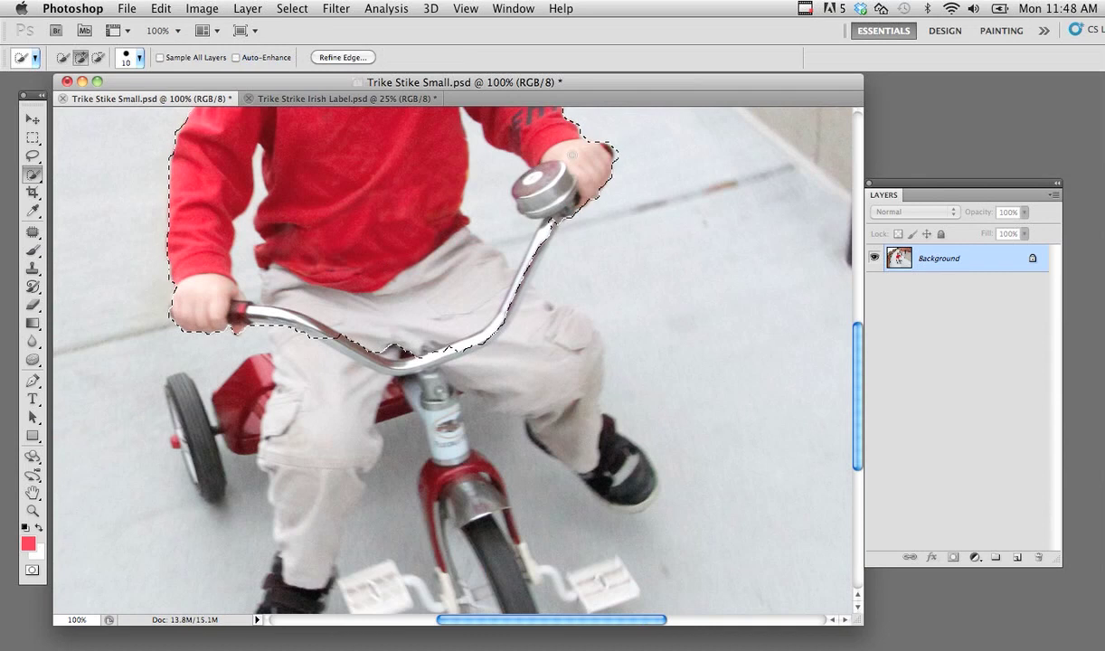
mouse_move(480, 294)
mouse_down()
mouse_move(541, 357)
mouse_move(482, 285)
mouse_up()
key(super+d)
key(super+z)
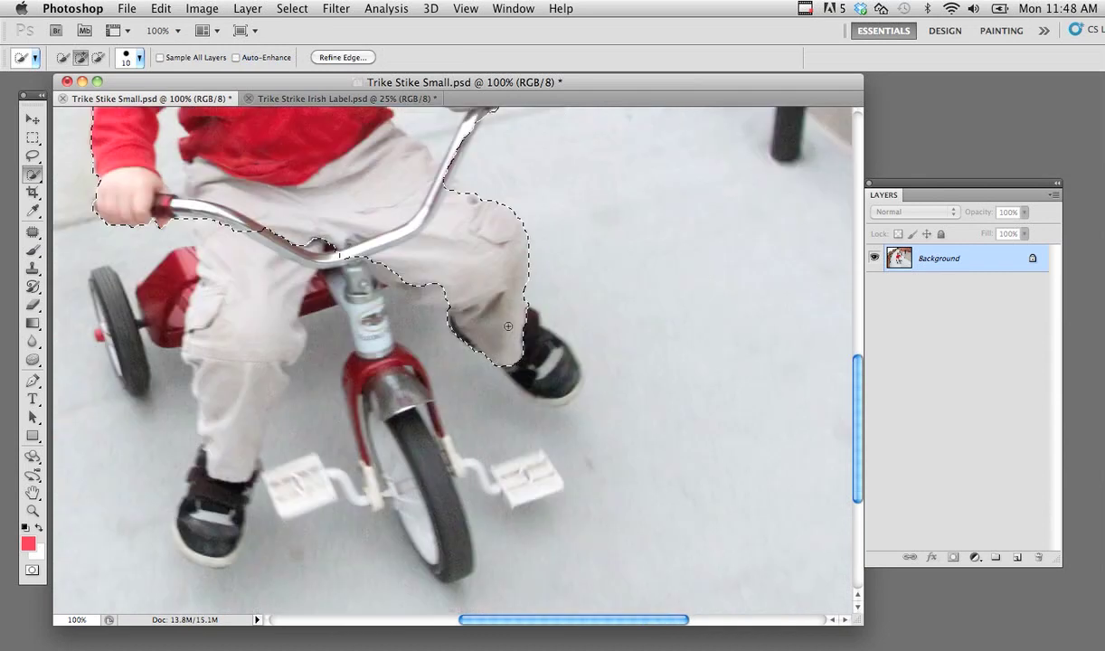
drag(508, 326, 487, 338)
- Add the stem, seat, left leg, front fork, left pedal and rear wheel to the selection
drag(351, 263, 283, 269)
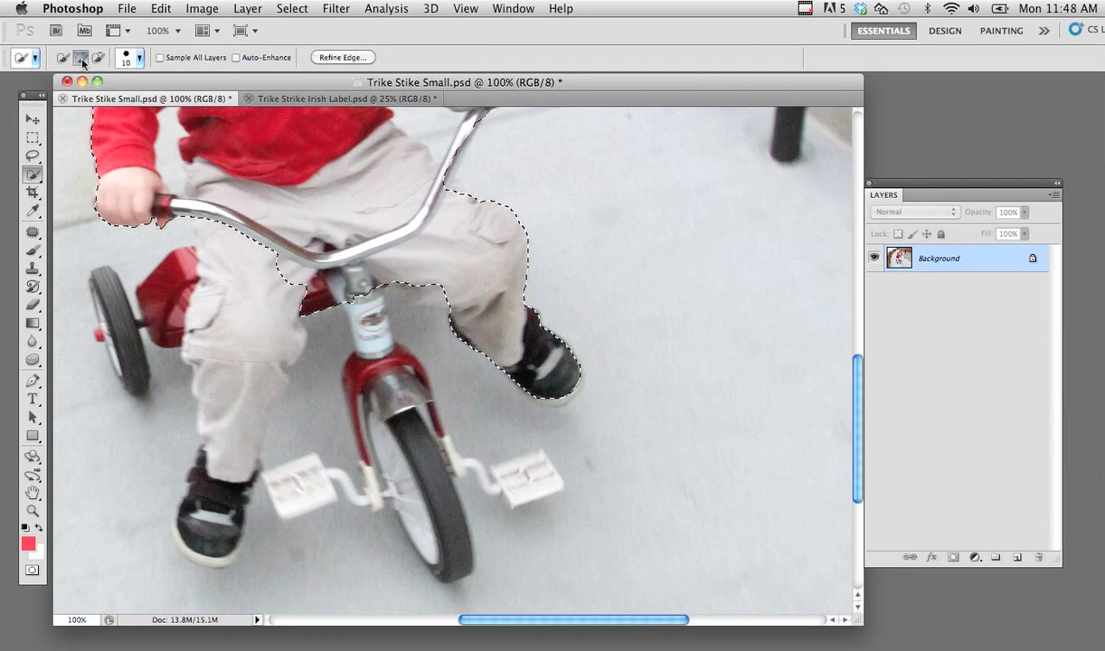
mouse_move(371, 380)
mouse_down()
mouse_move(239, 268)
mouse_move(188, 273)
mouse_up()
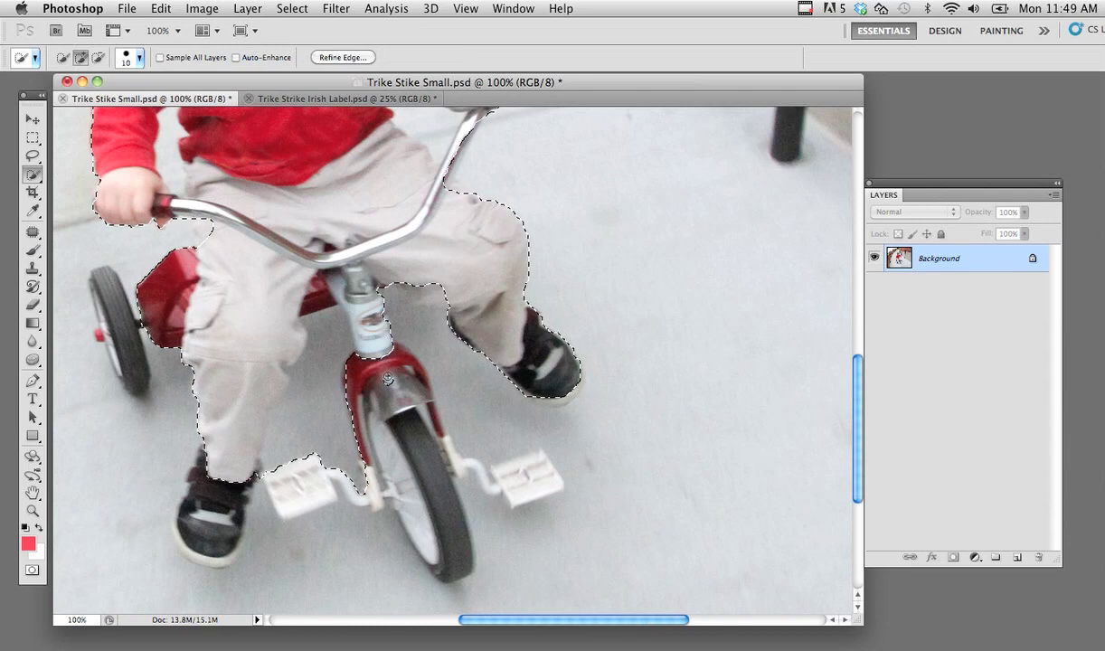
mouse_move(374, 345)
mouse_down()
mouse_move(400, 426)
mouse_move(454, 463)
mouse_up()
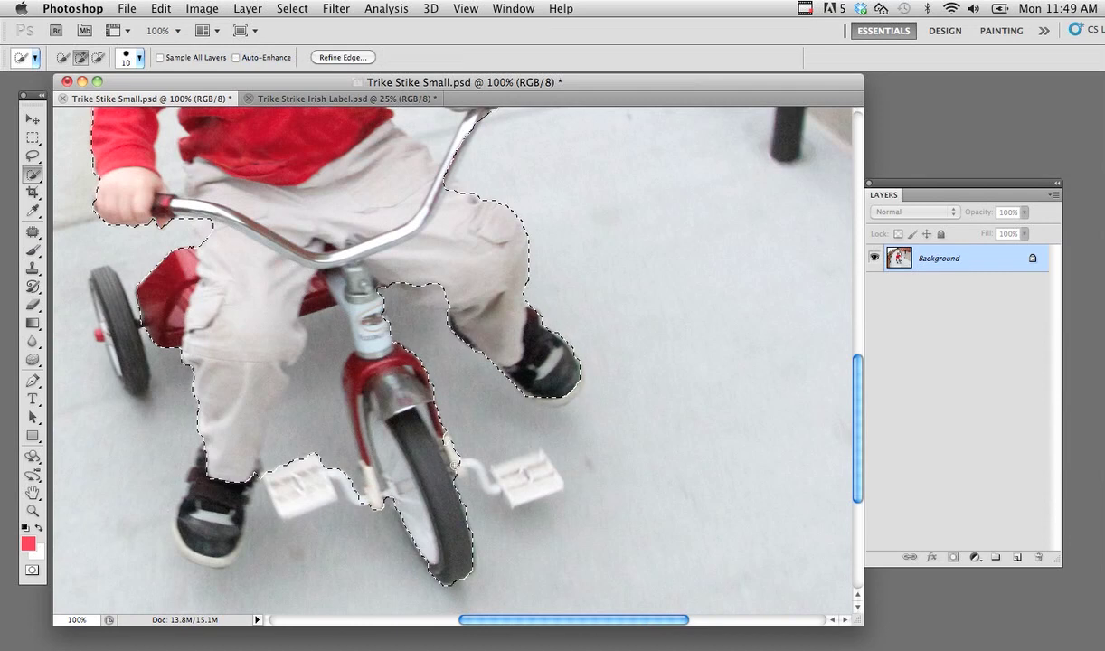
click(298, 461)
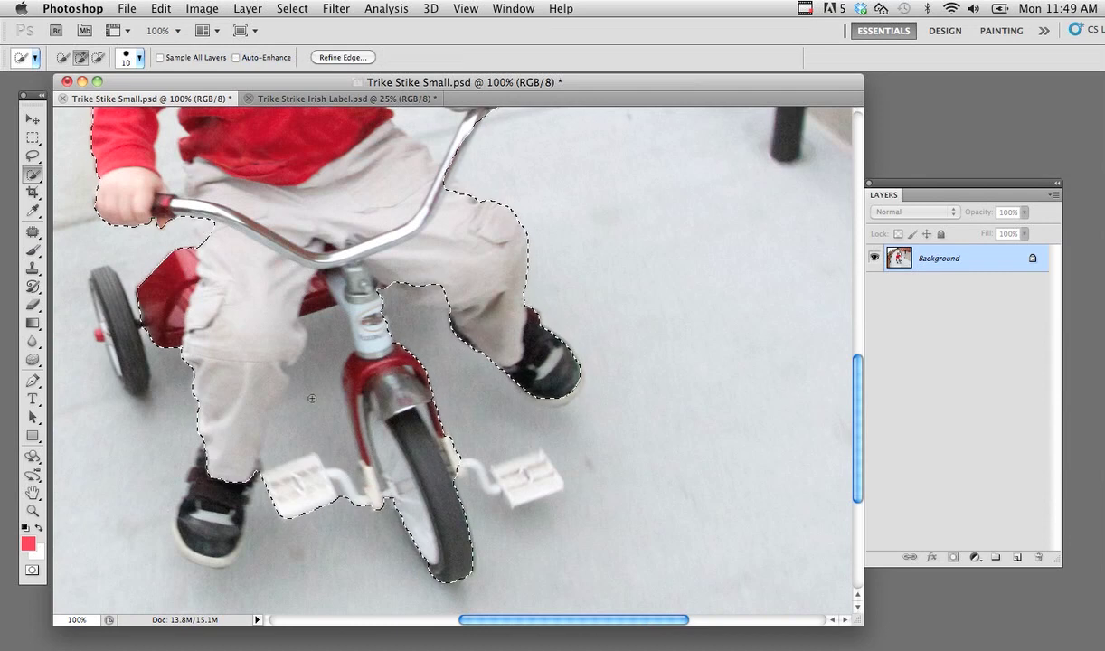
click(127, 322)
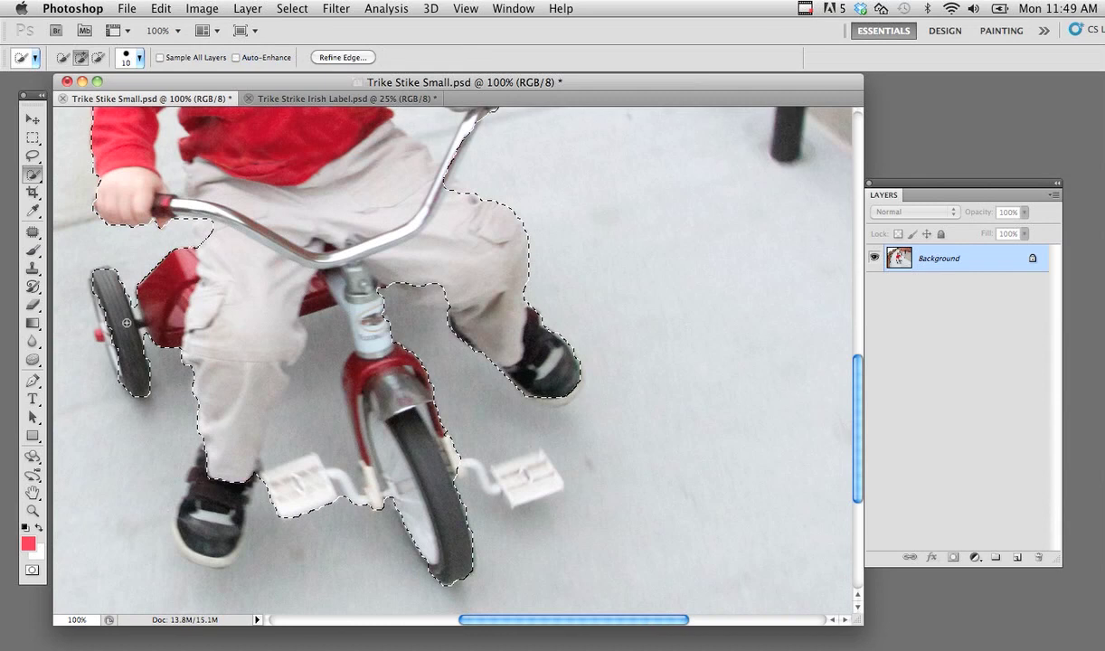
mouse_move(126, 322)
mouse_down()
mouse_move(120, 365)
mouse_move(104, 311)
mouse_up()
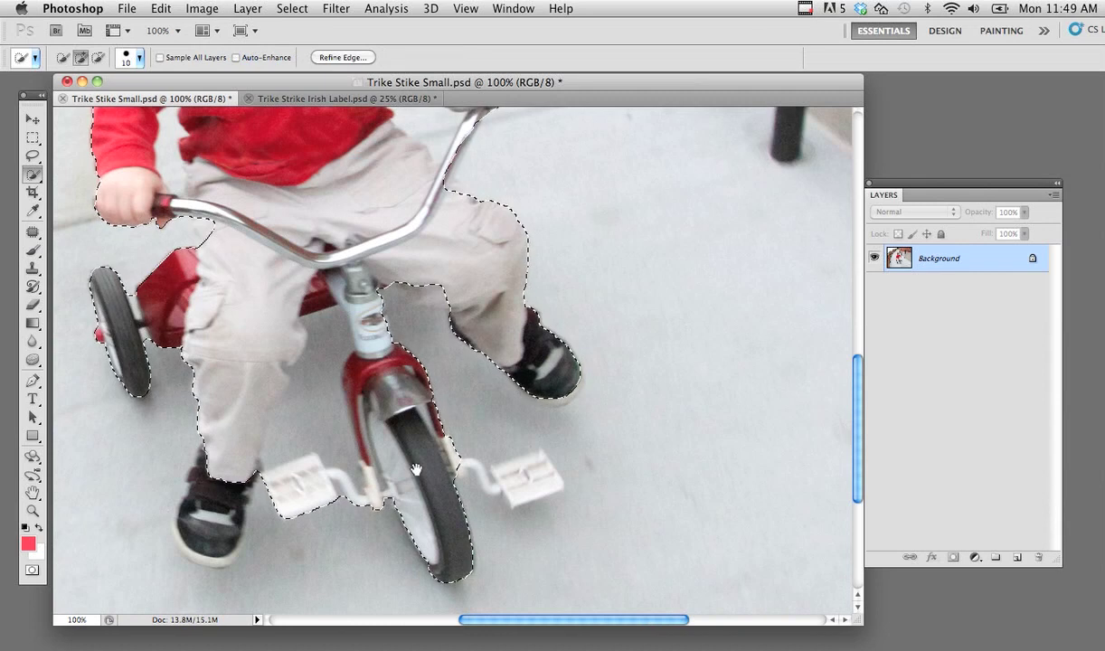
mouse_move(416, 469)
mouse_down()
mouse_move(402, 387)
mouse_move(531, 387)
mouse_move(522, 383)
mouse_up()
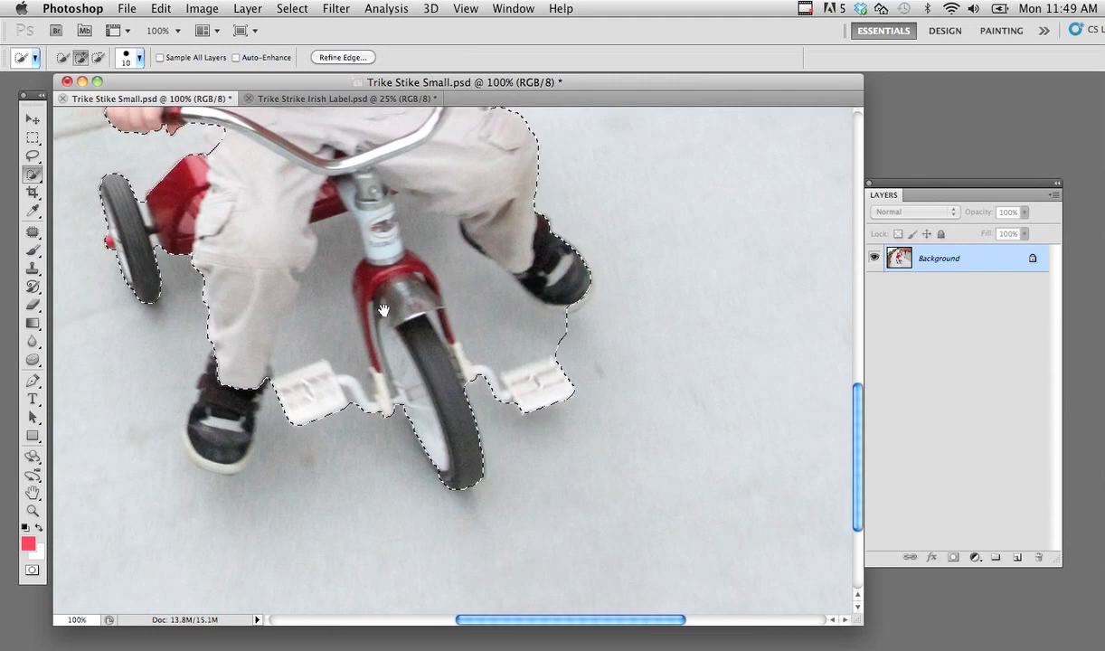
drag(383, 310, 422, 349)
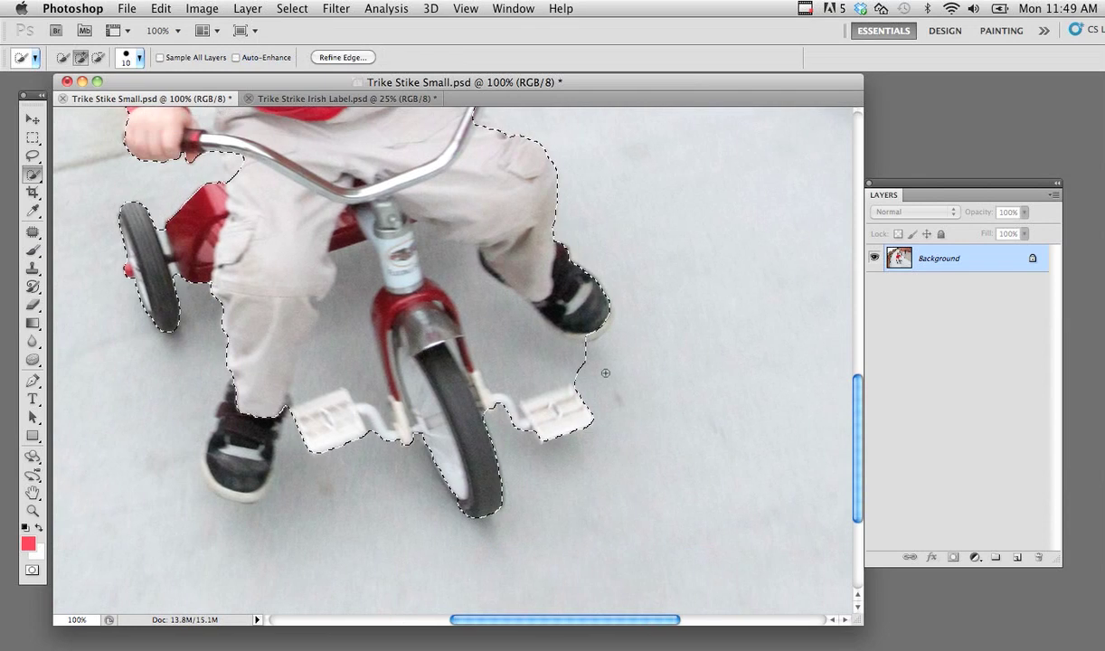
- Subtract the background near the shoe, then add more of the left leg
key(alt)
mouse_move(593, 368)
mouse_down()
mouse_move(471, 287)
mouse_move(386, 383)
mouse_move(330, 357)
mouse_move(342, 350)
mouse_up()
key(alt)
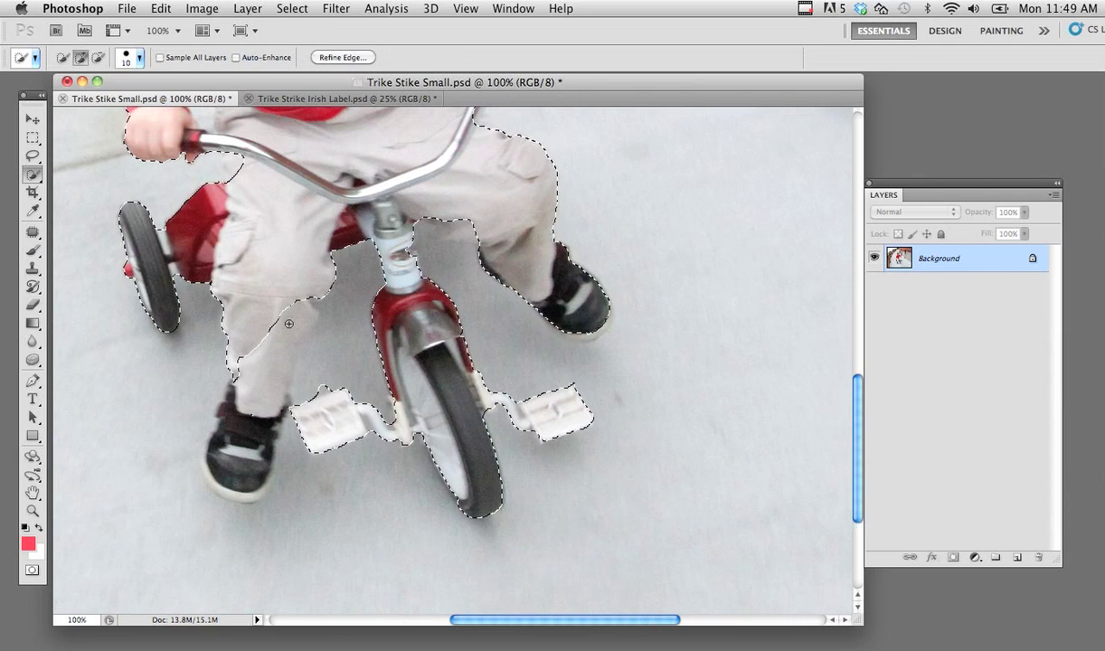
mouse_move(289, 323)
mouse_down()
mouse_move(322, 298)
mouse_move(287, 381)
mouse_move(324, 293)
mouse_move(302, 342)
mouse_move(346, 331)
mouse_move(288, 339)
mouse_move(309, 355)
mouse_move(260, 294)
mouse_move(276, 285)
mouse_move(275, 258)
mouse_move(269, 296)
mouse_move(281, 324)
mouse_move(264, 366)
mouse_move(290, 346)
mouse_move(321, 361)
mouse_move(312, 380)
mouse_move(382, 314)
mouse_up()
- Subtract the background gap between the boy's arm and torso from the selection
key(alt)
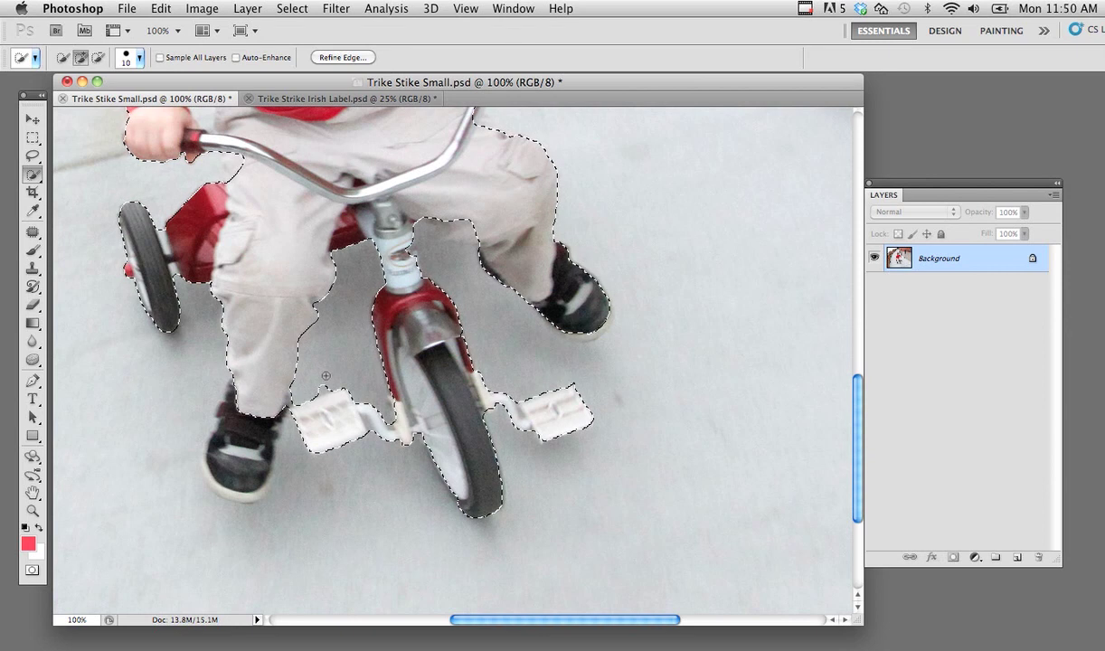
drag(325, 375, 323, 384)
key(alt)
scroll(454, 348, up, 10)
scroll(453, 348, left, 5)
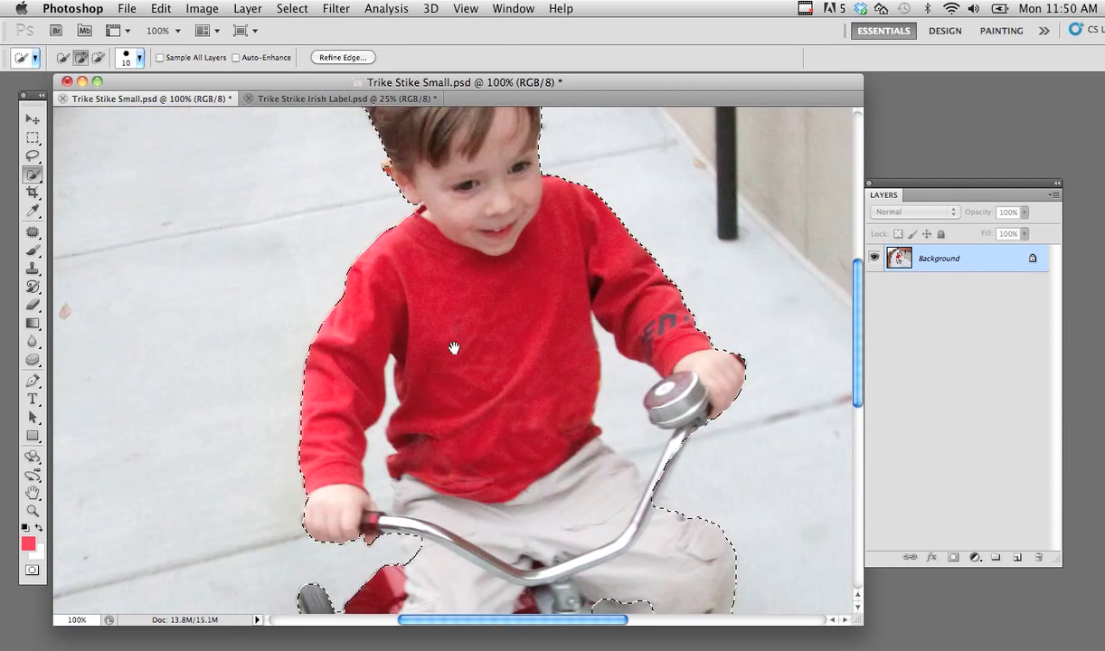
key(alt)
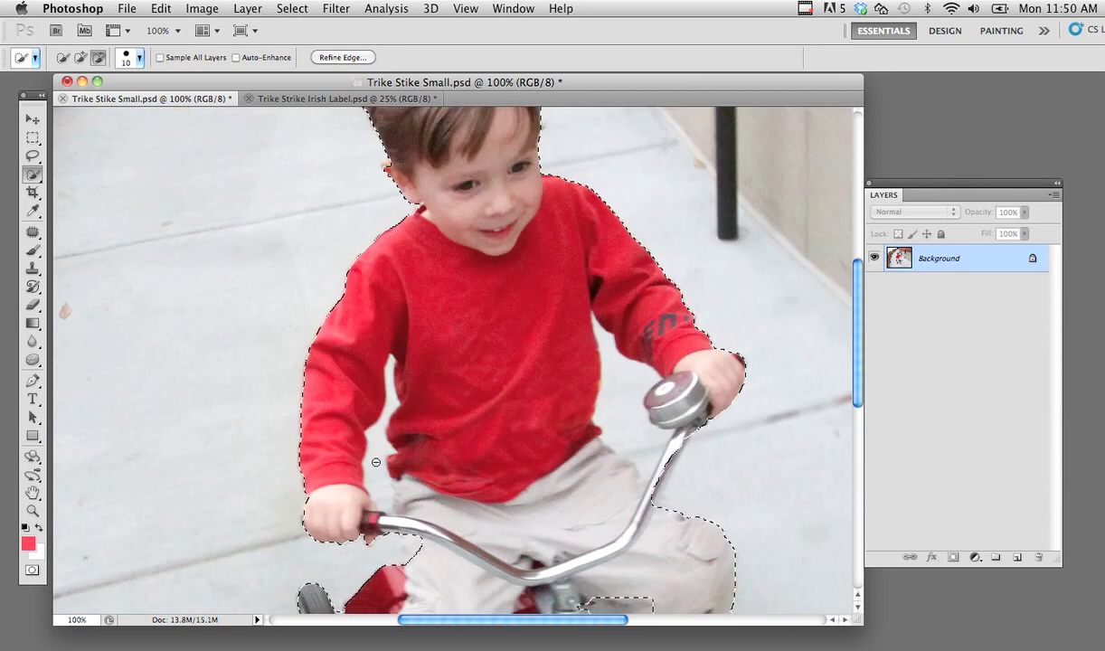
alt+click(376, 462)
alt+click(622, 392)
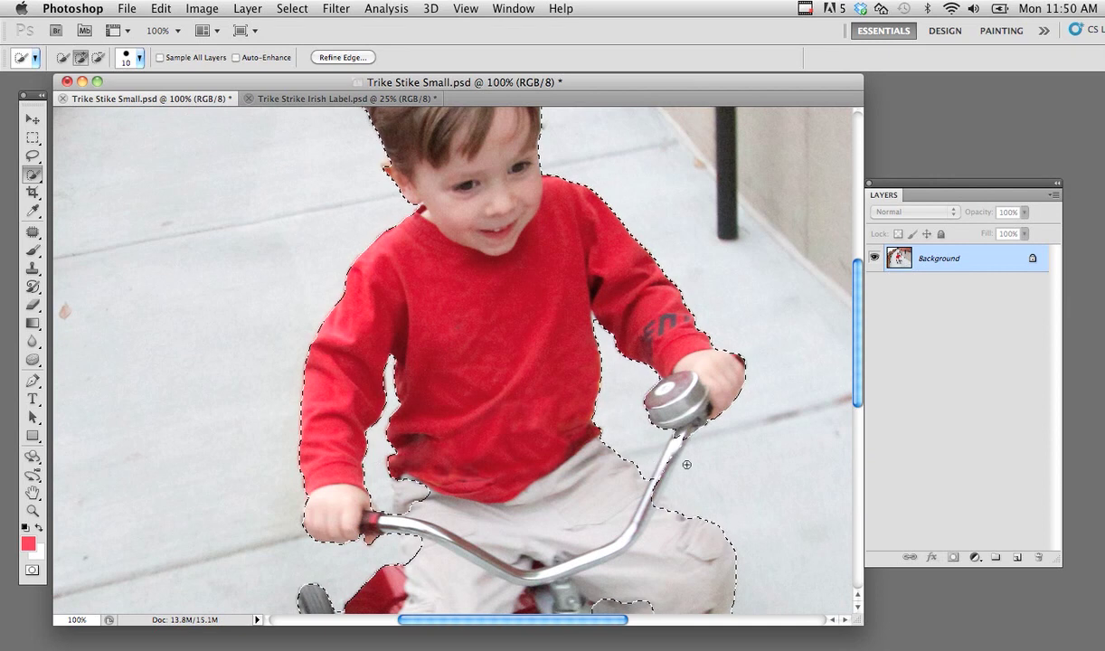
- Add the black shoe and its white sole to the selection
drag(485, 496, 473, 384)
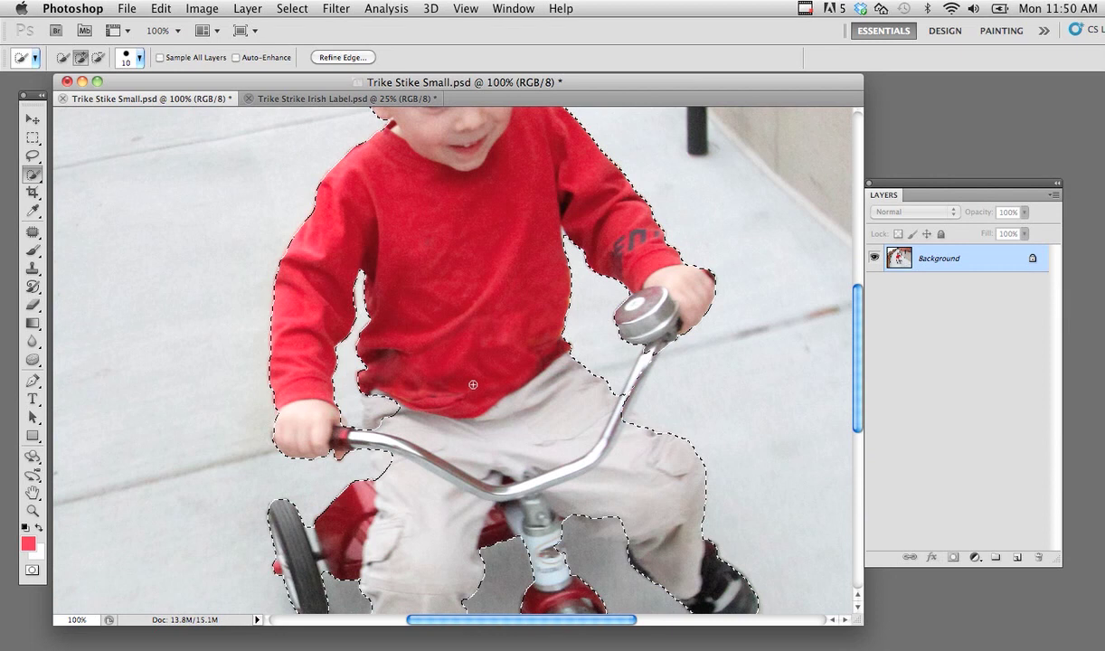
drag(491, 430, 440, 272)
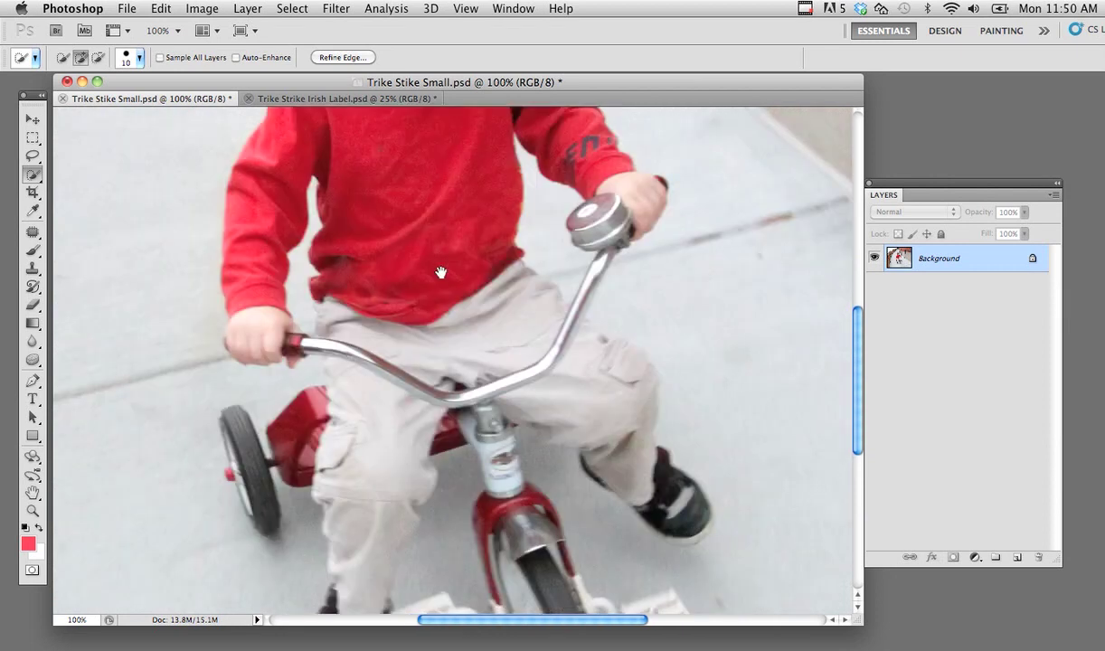
scroll(420, 372, down, 5)
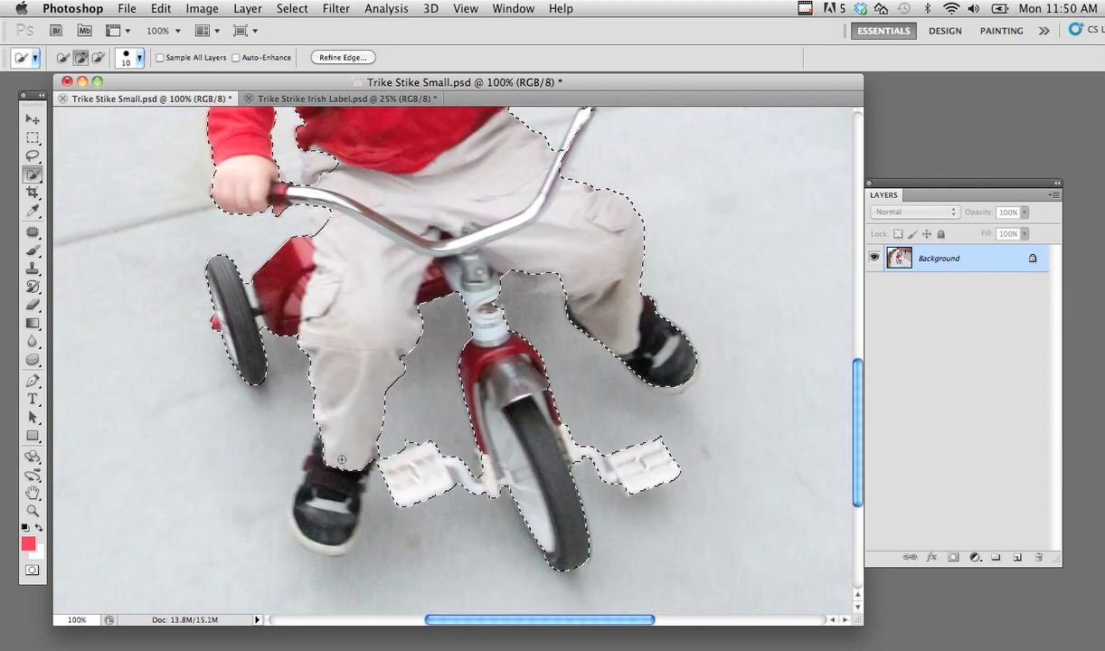
drag(341, 459, 316, 501)
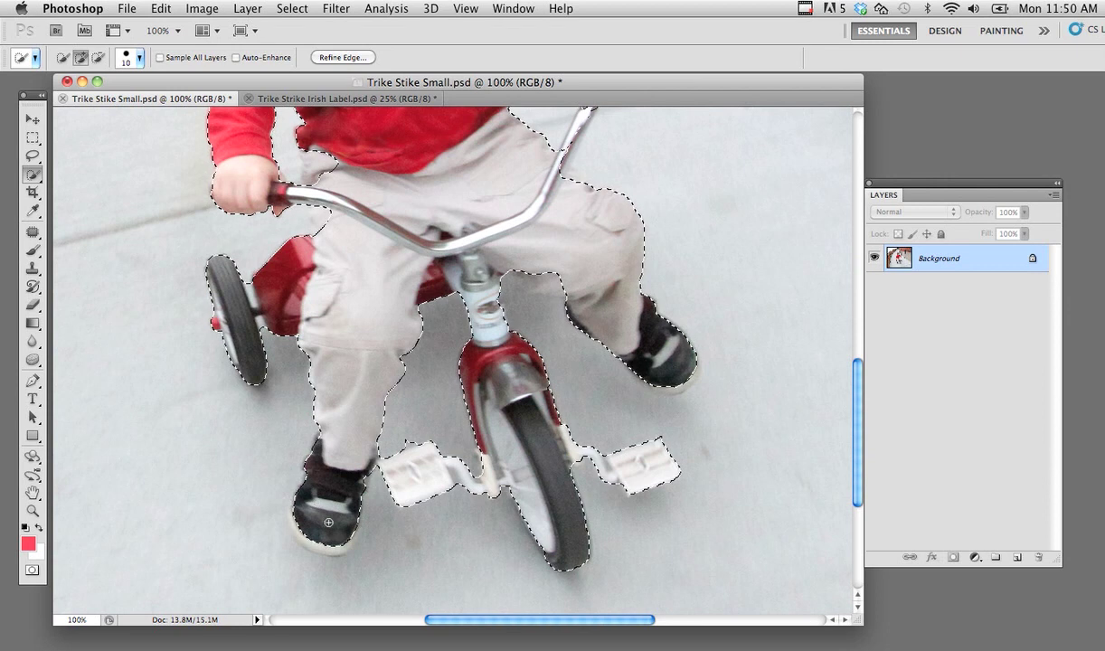
mouse_move(331, 542)
mouse_down()
mouse_move(303, 519)
mouse_move(323, 549)
mouse_move(288, 532)
mouse_move(330, 553)
mouse_move(293, 539)
mouse_up()
- Pan up to the boy's shirt and face and bring up the lasso tool choices
drag(405, 265, 400, 310)
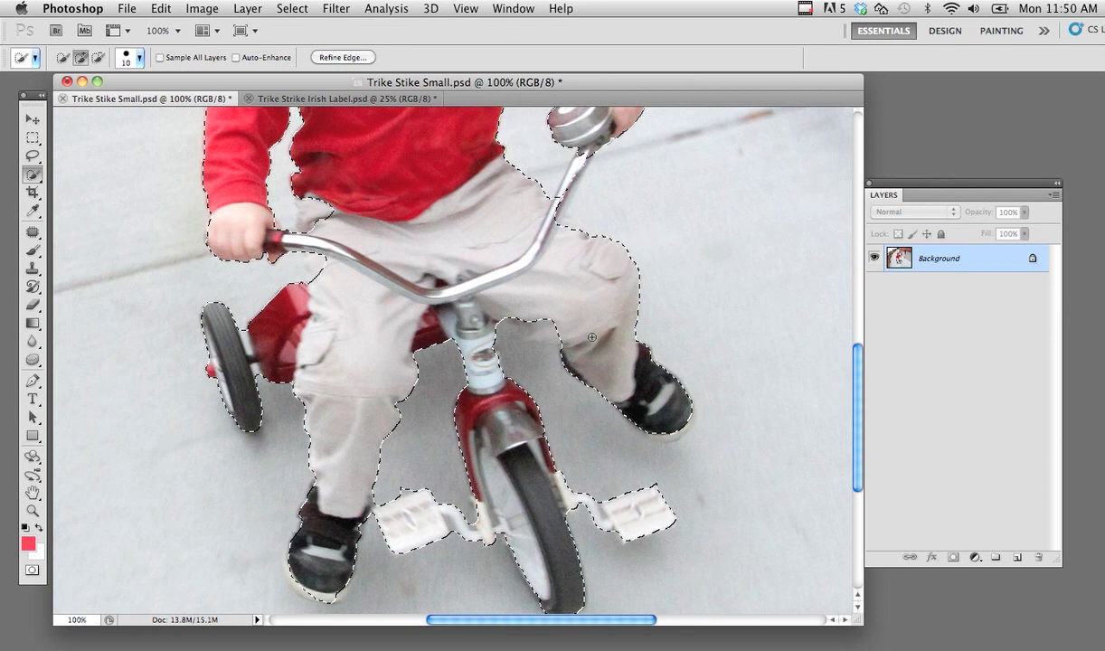
drag(375, 251, 448, 398)
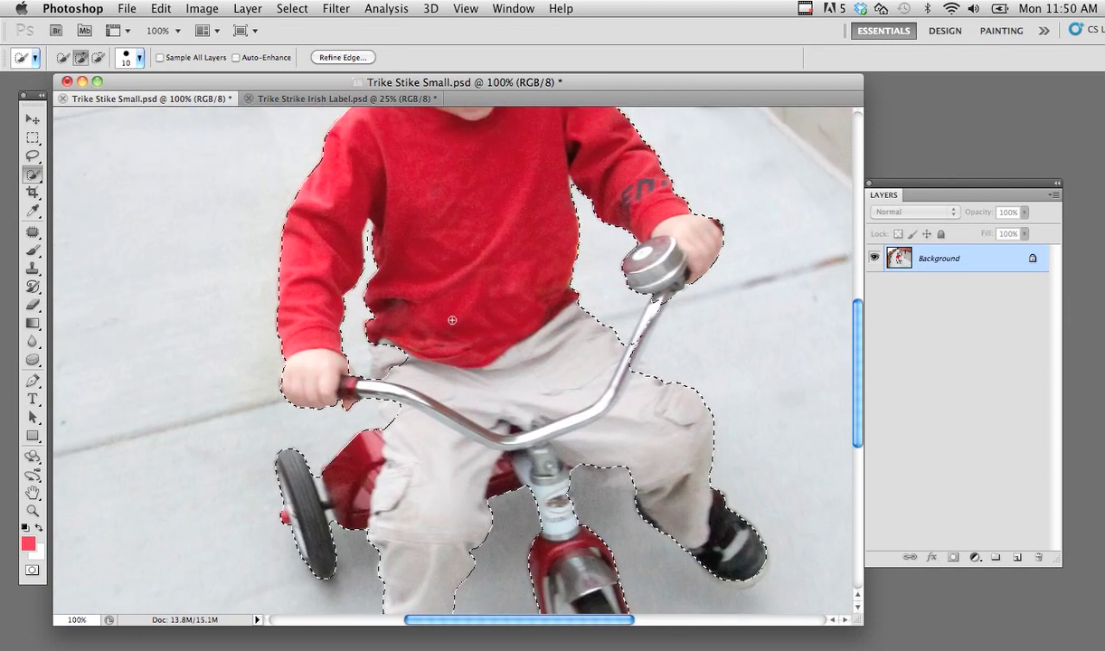
drag(452, 320, 418, 413)
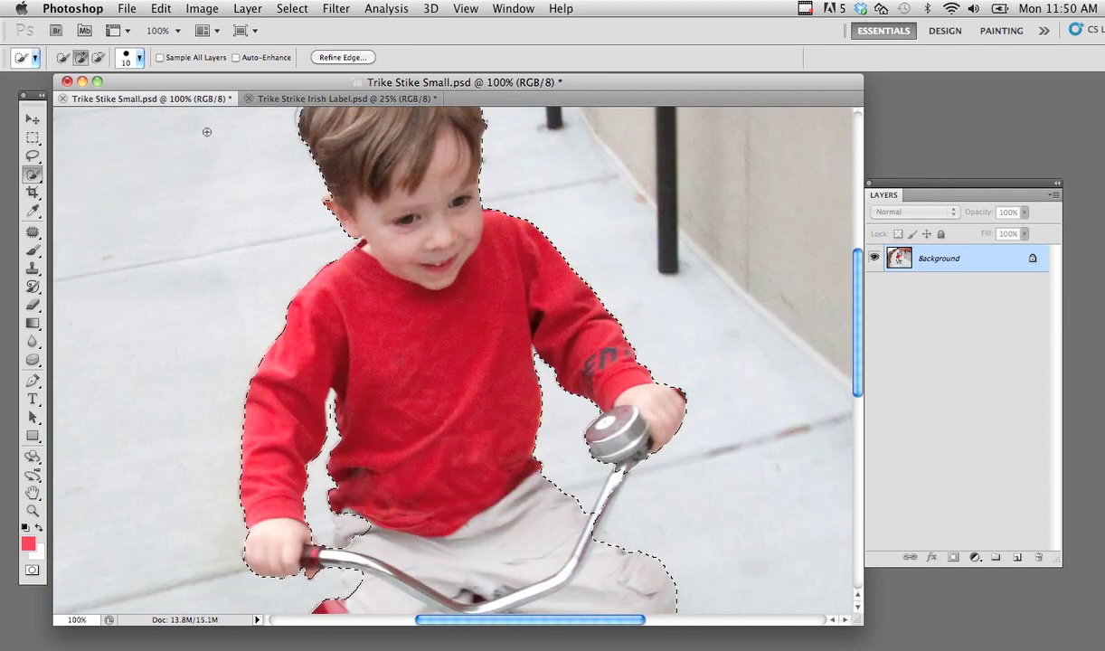
click(30, 155)
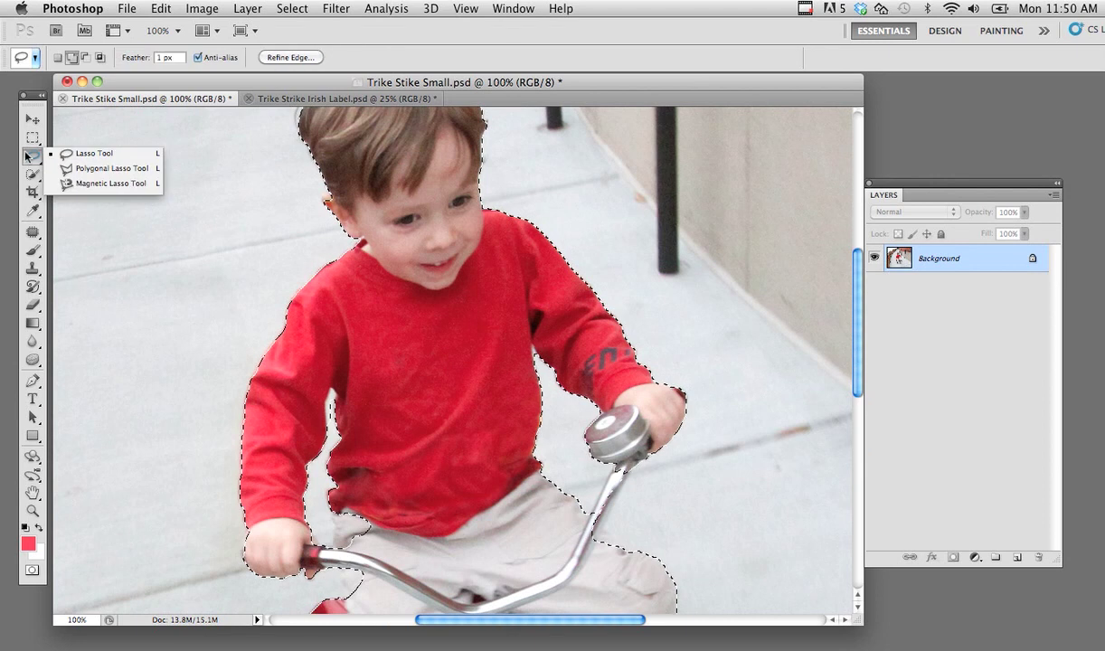
- Switch to the Lasso Tool in Add to selection mode and trace along the red sleeve's edge
click(98, 159)
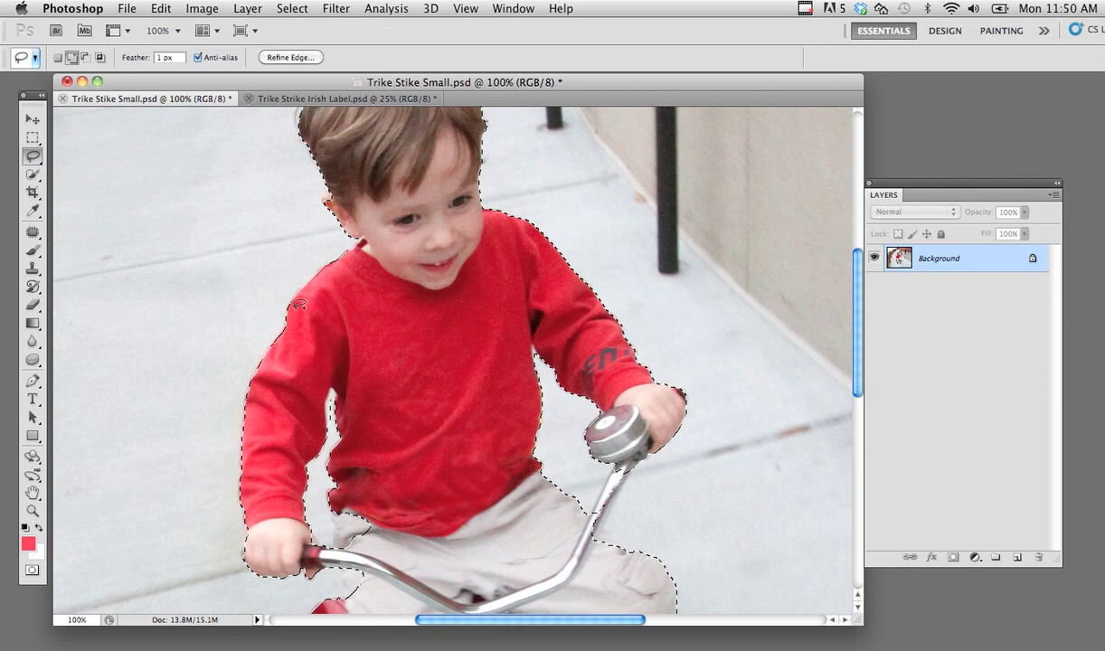
scroll(418, 325, down, 5)
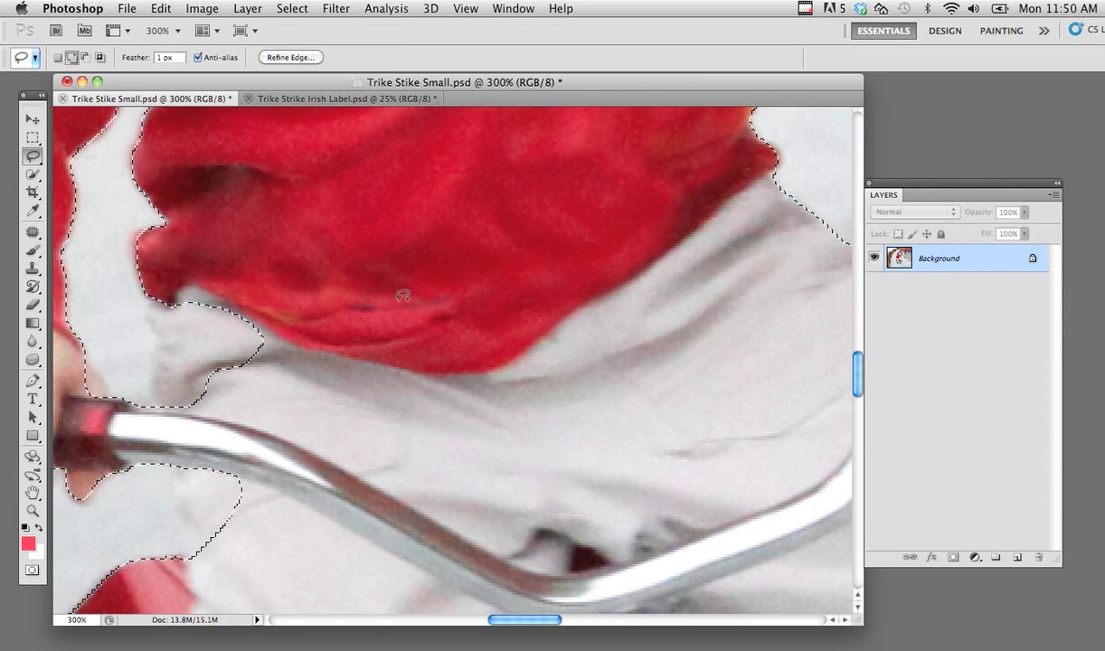
mouse_move(353, 290)
mouse_down()
mouse_move(460, 312)
mouse_move(517, 278)
mouse_up()
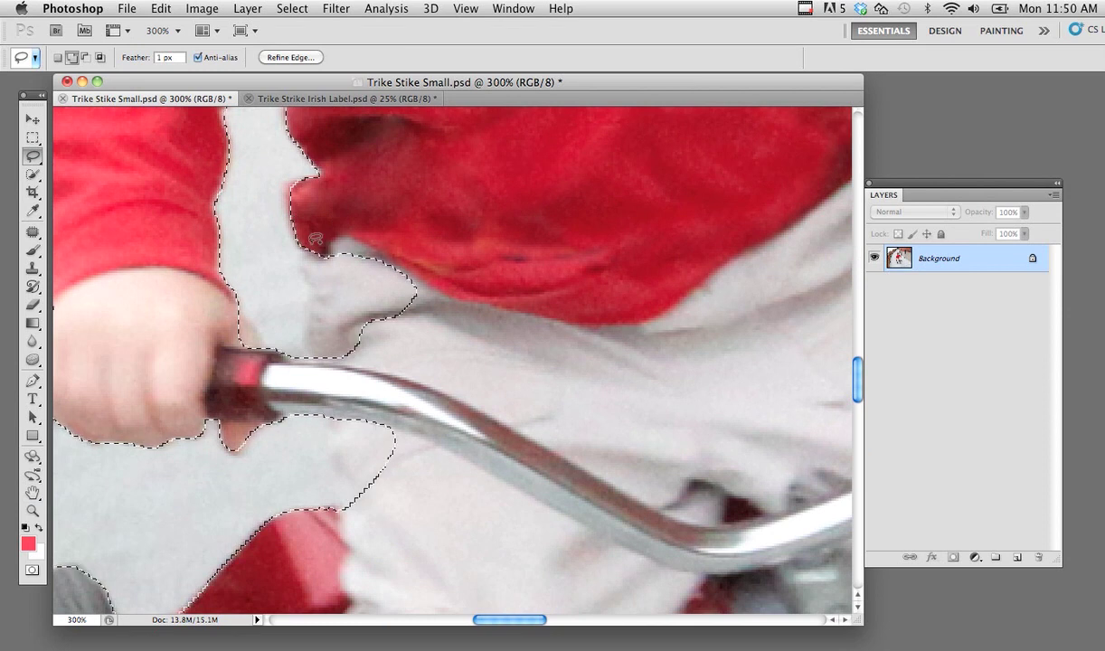
click(72, 58)
mouse_move(292, 185)
mouse_down()
mouse_move(308, 342)
mouse_move(411, 301)
mouse_move(474, 297)
mouse_move(548, 313)
mouse_move(530, 257)
mouse_up()
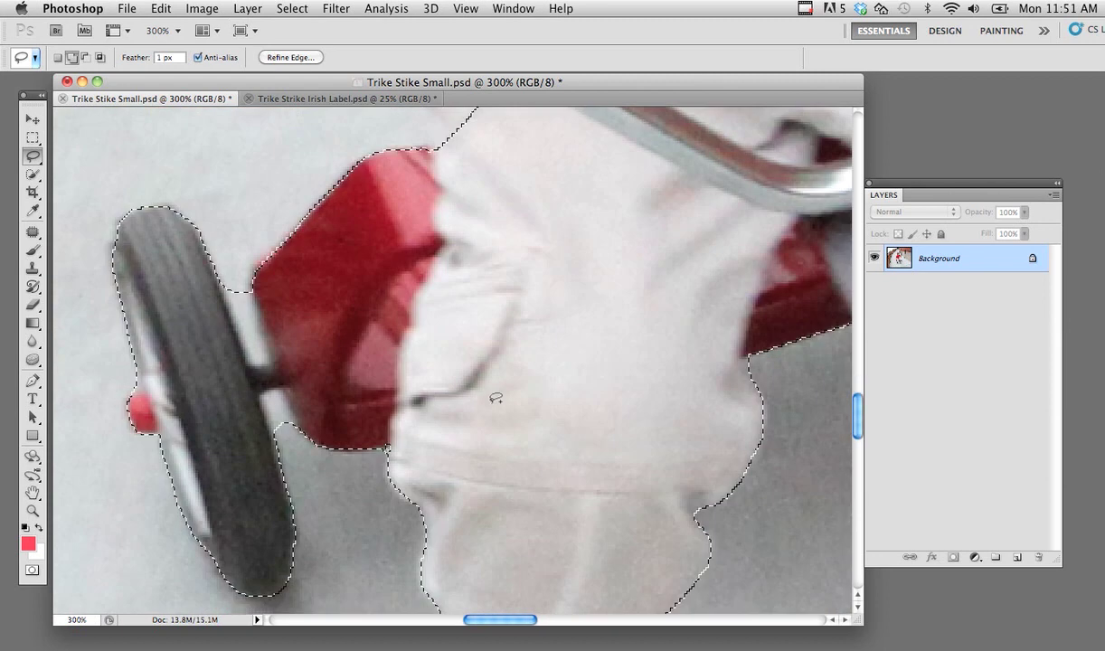
- Lasso-add around the shoe's outer edge
drag(496, 397, 240, 246)
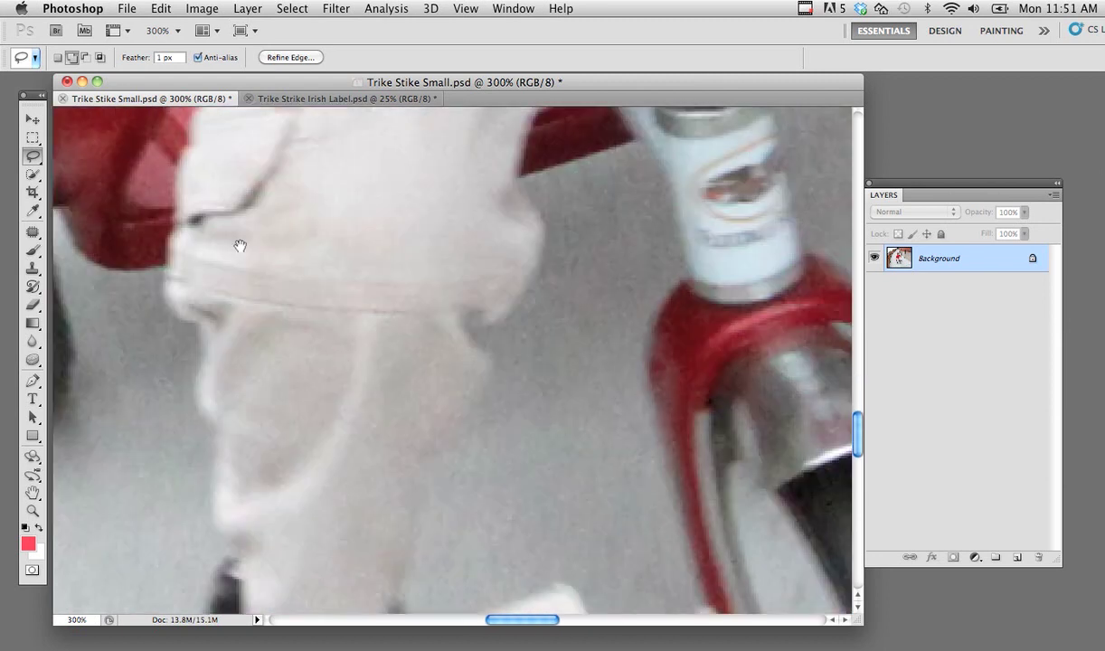
drag(348, 567, 372, 235)
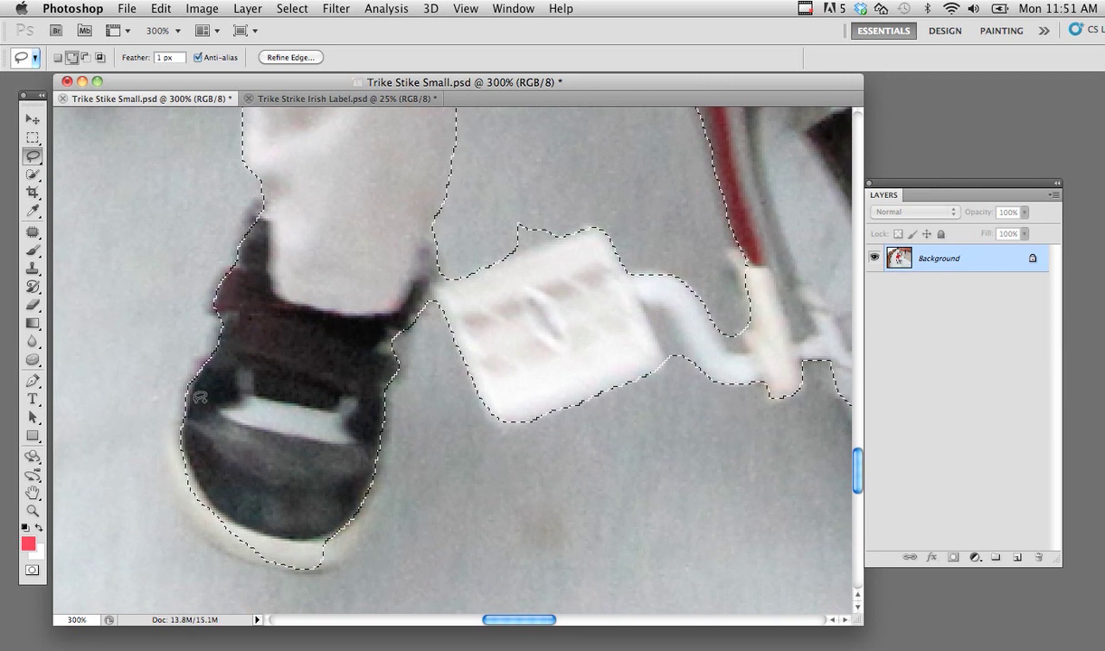
mouse_move(194, 400)
mouse_down()
mouse_move(198, 515)
mouse_move(326, 571)
mouse_move(408, 373)
mouse_up()
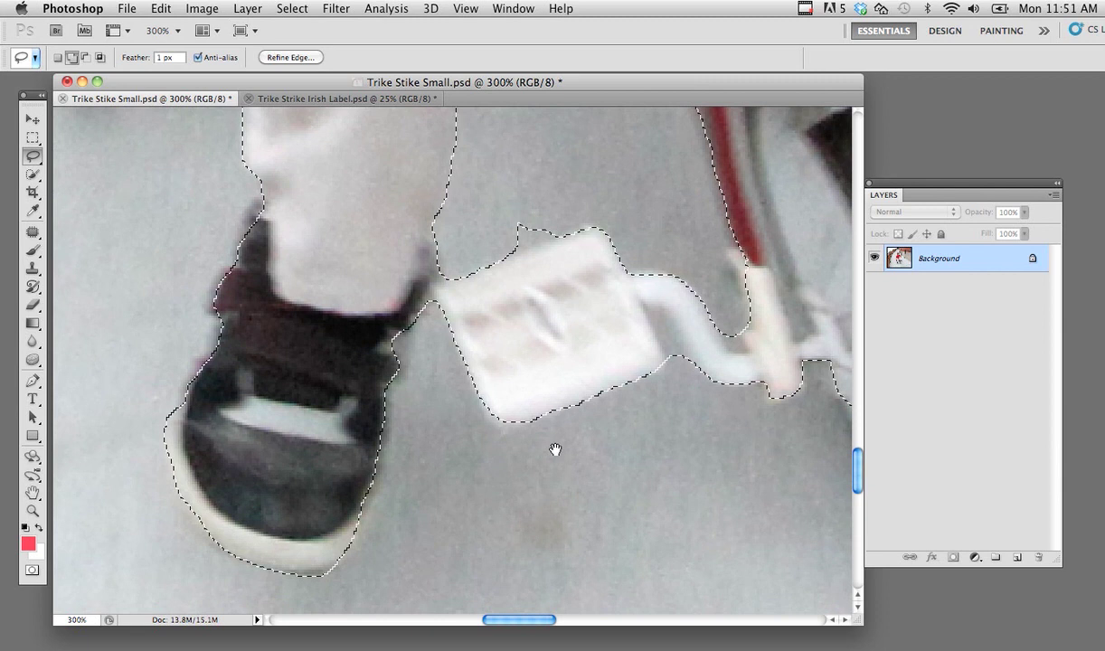
drag(555, 449, 394, 405)
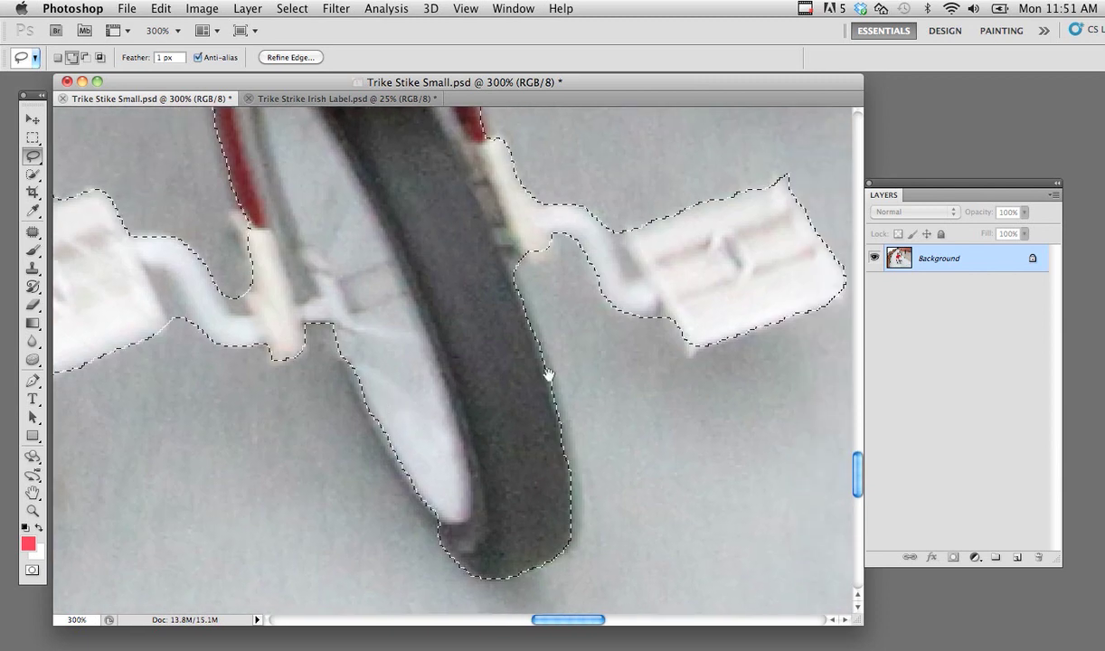
drag(548, 374, 422, 362)
drag(488, 137, 438, 318)
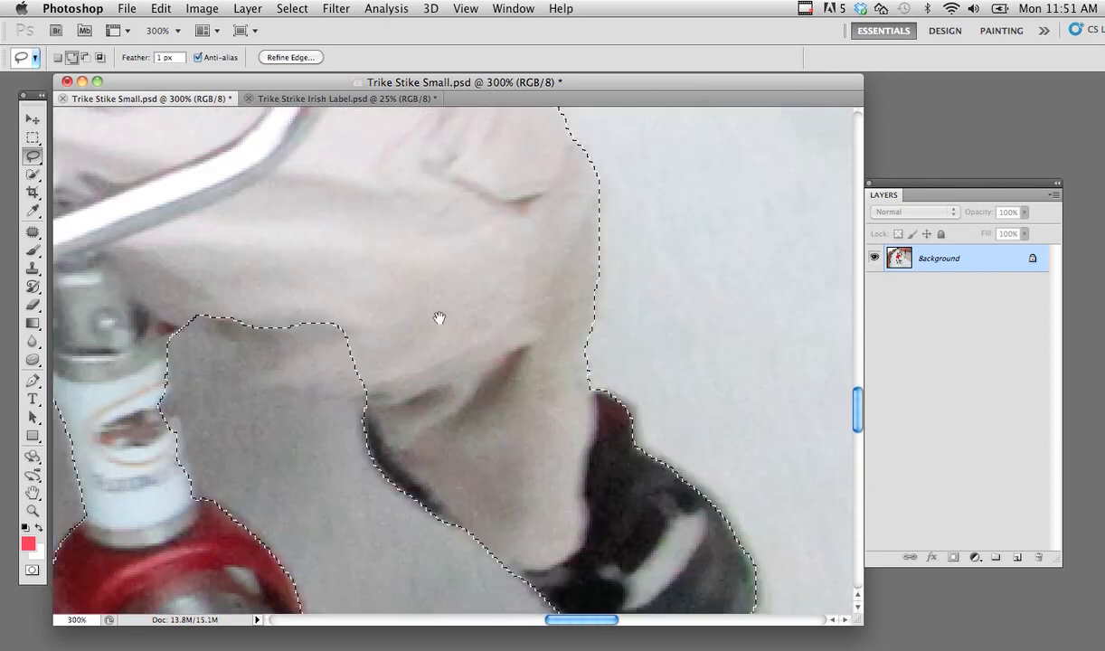
- Trace the pant leg edge beside the trike stem with lasso corrections
mouse_move(162, 312)
mouse_down()
mouse_move(232, 332)
mouse_move(281, 390)
mouse_up()
drag(400, 404, 246, 363)
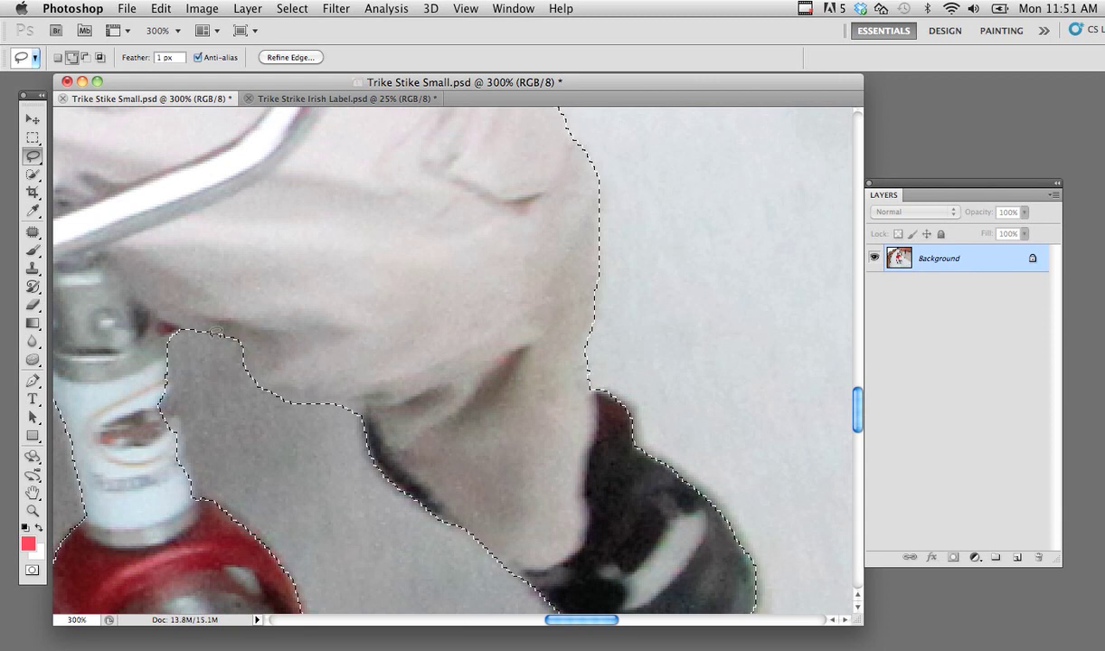
drag(193, 322, 233, 353)
drag(298, 320, 522, 295)
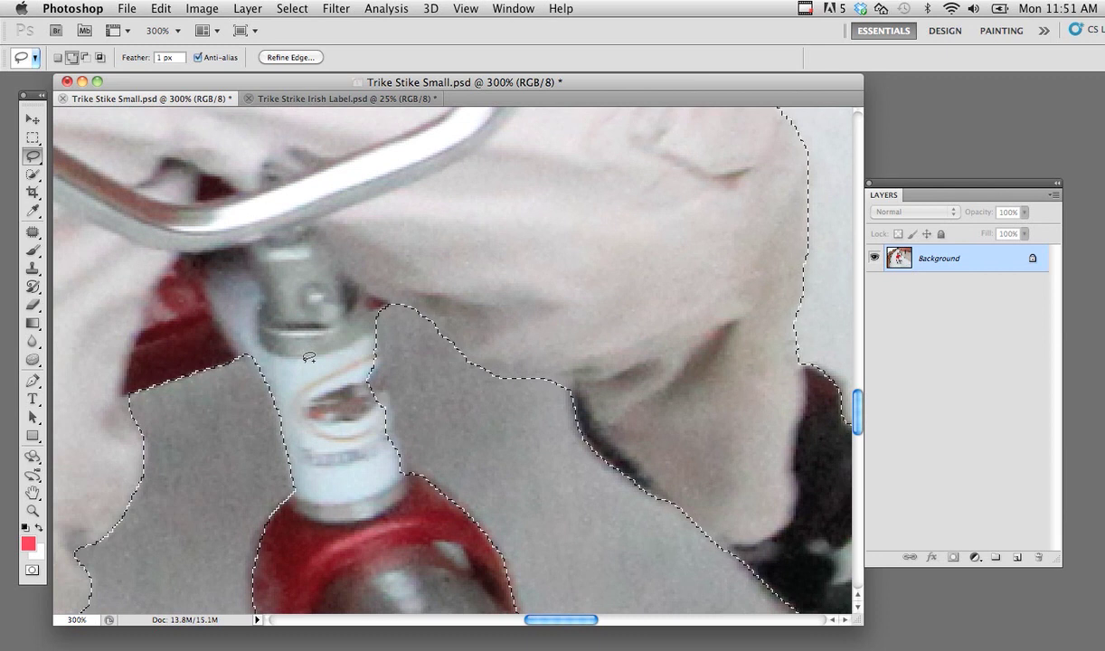
- Lasso-add along the trike's stem neck and handlebar stem so the selection edge hugs it
mouse_move(304, 359)
mouse_down()
mouse_move(347, 318)
mouse_move(374, 311)
mouse_up()
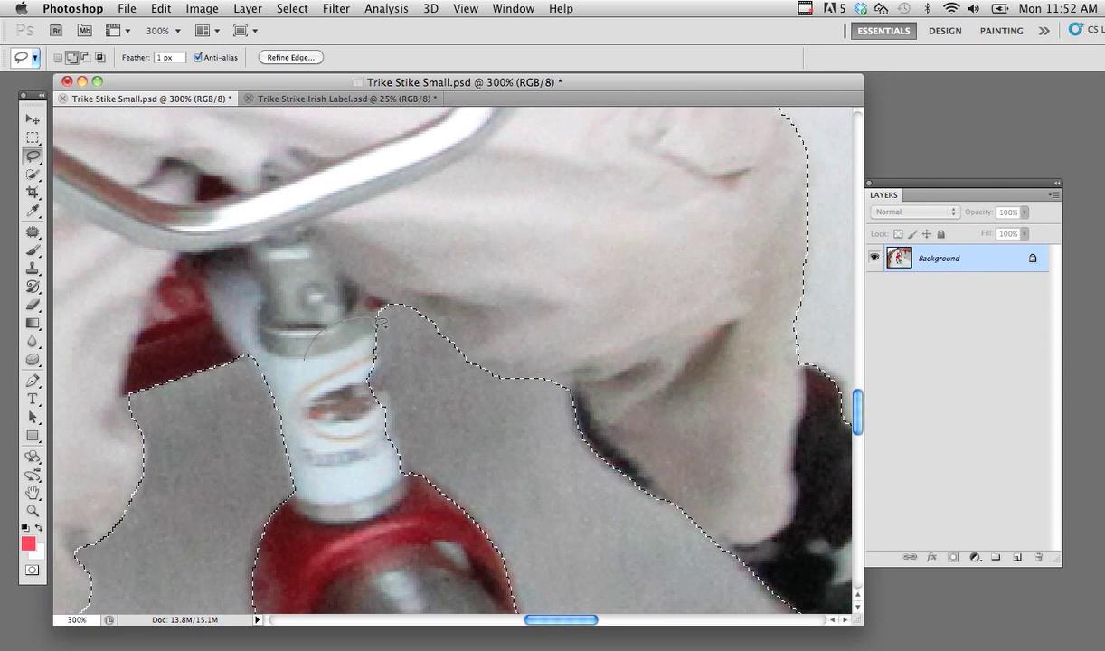
mouse_move(378, 323)
mouse_down()
mouse_move(412, 497)
mouse_move(460, 478)
mouse_move(410, 510)
mouse_move(427, 509)
mouse_move(381, 511)
mouse_move(313, 396)
mouse_up()
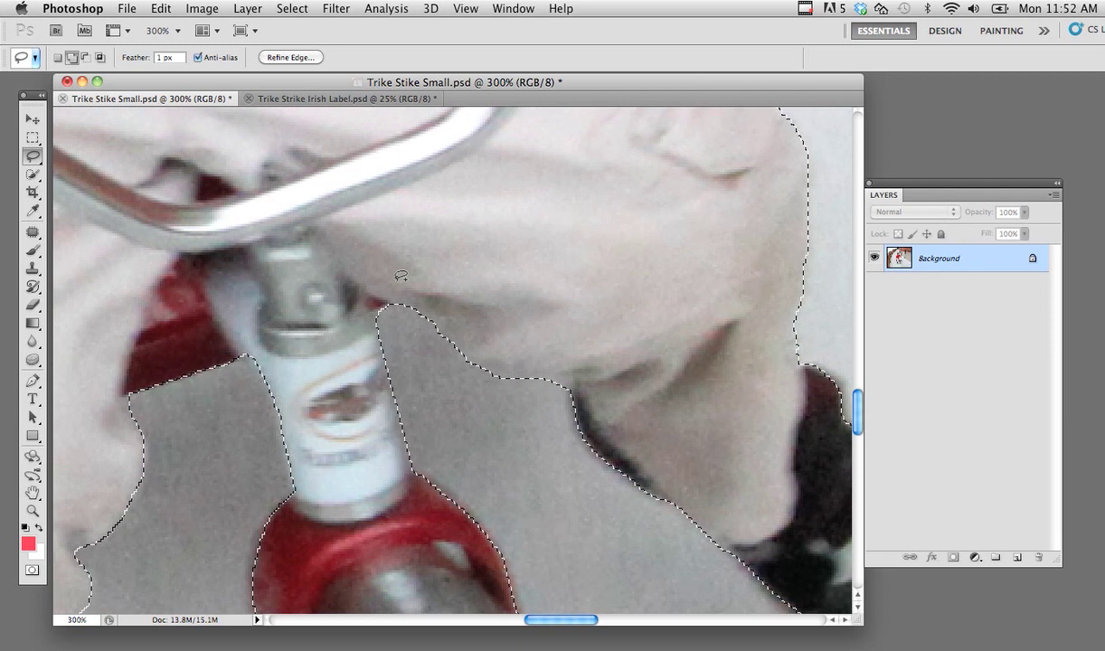
click(32, 156)
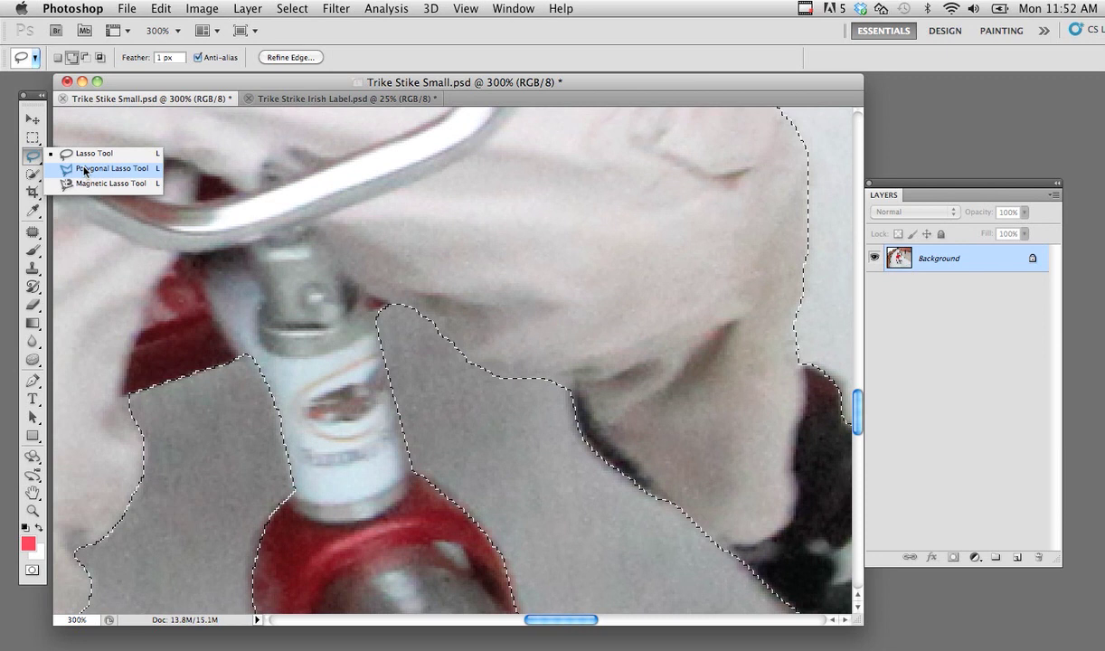
click(32, 156)
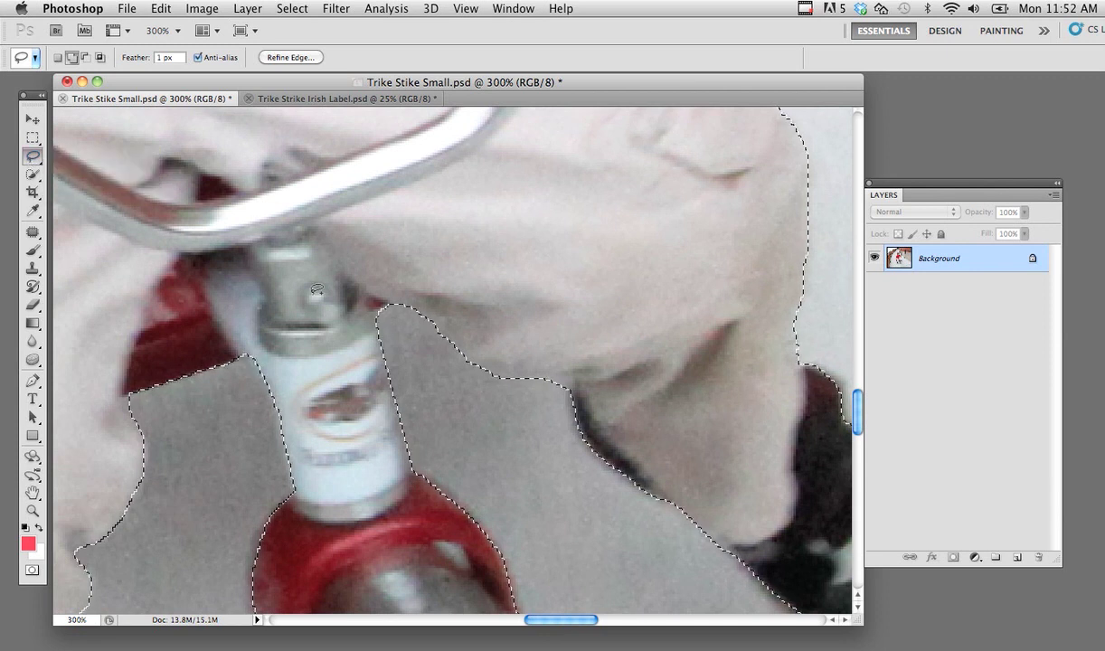
drag(301, 303, 230, 366)
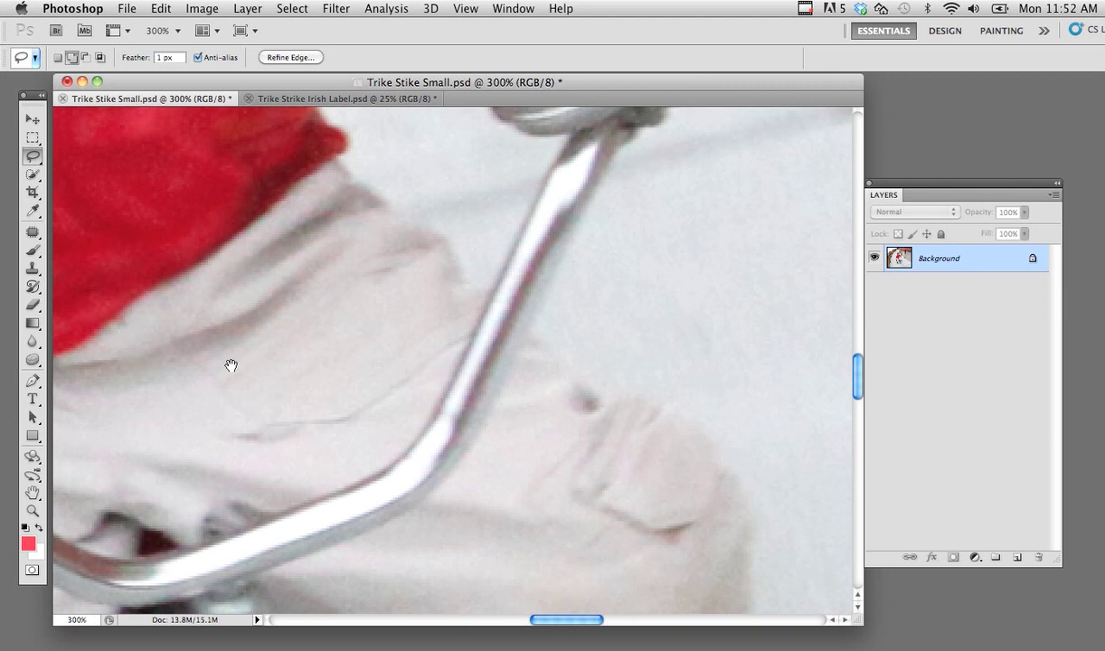
drag(557, 172, 439, 253)
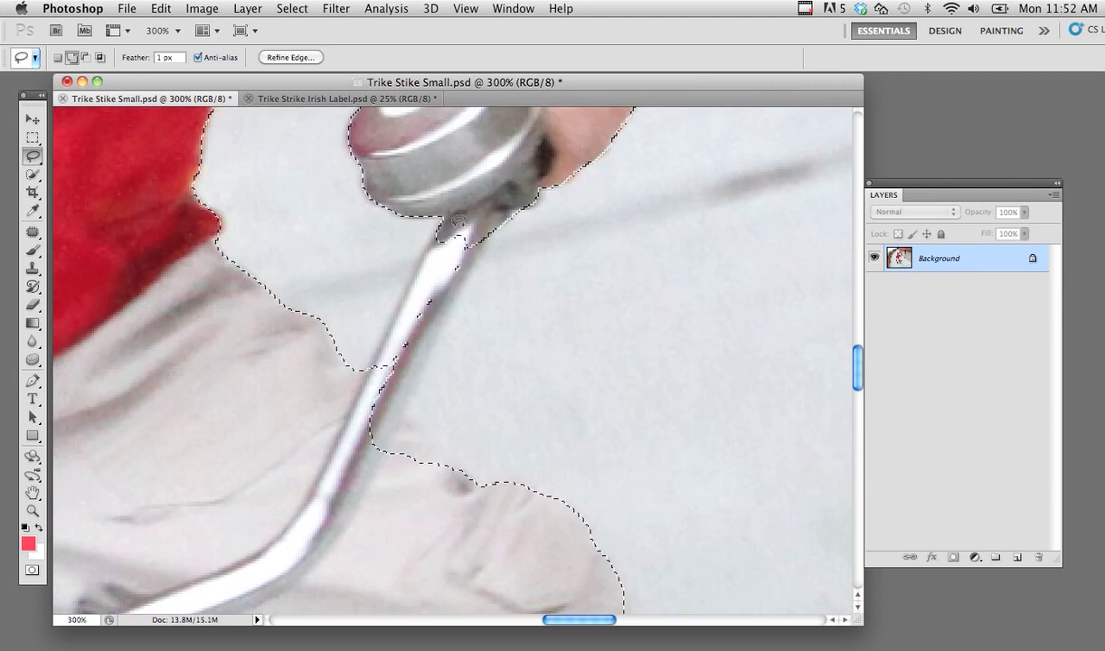
mouse_move(484, 200)
mouse_down()
mouse_move(428, 242)
mouse_move(342, 426)
mouse_move(360, 478)
mouse_move(387, 450)
mouse_move(455, 313)
mouse_move(511, 194)
mouse_move(505, 184)
mouse_up()
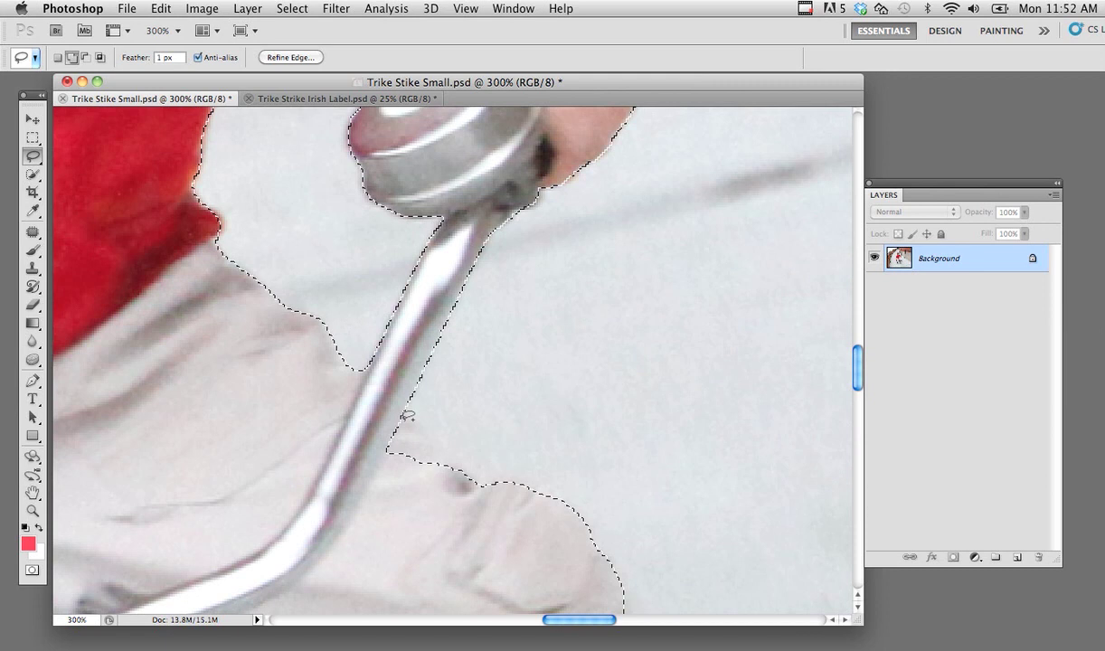
mouse_move(408, 416)
mouse_down()
mouse_move(377, 394)
mouse_move(496, 495)
mouse_move(491, 473)
mouse_move(428, 431)
mouse_move(546, 512)
mouse_up()
drag(200, 403, 387, 404)
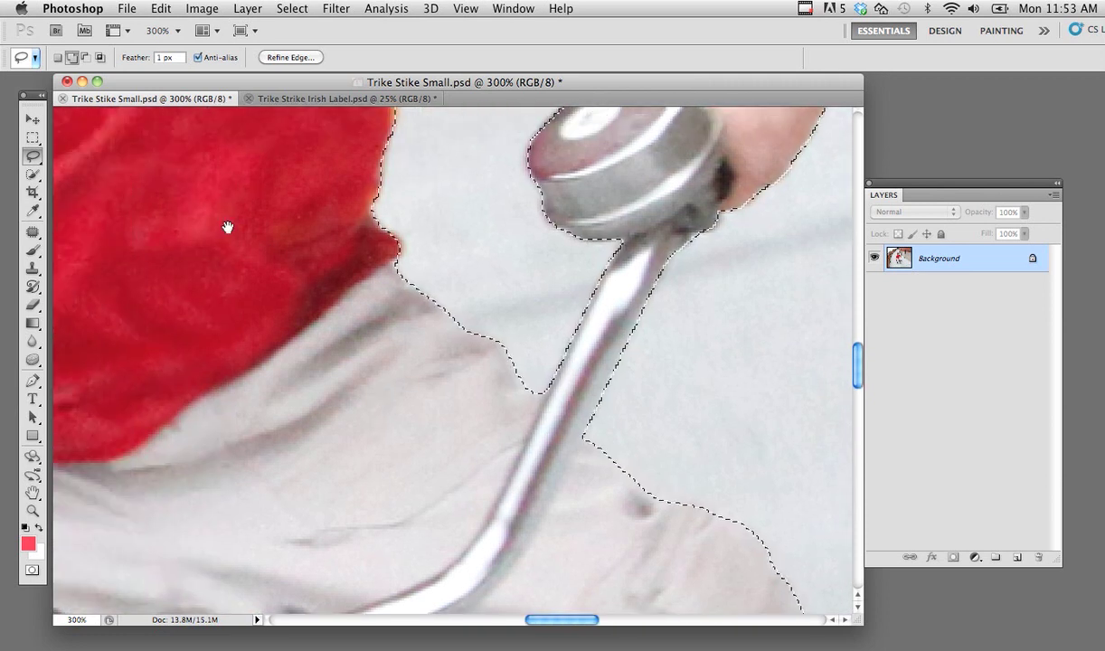
- Lasso-fix the selection edge over the boy's knuckles on the handlebar
mouse_move(227, 227)
mouse_down()
mouse_move(328, 267)
mouse_move(422, 285)
mouse_up()
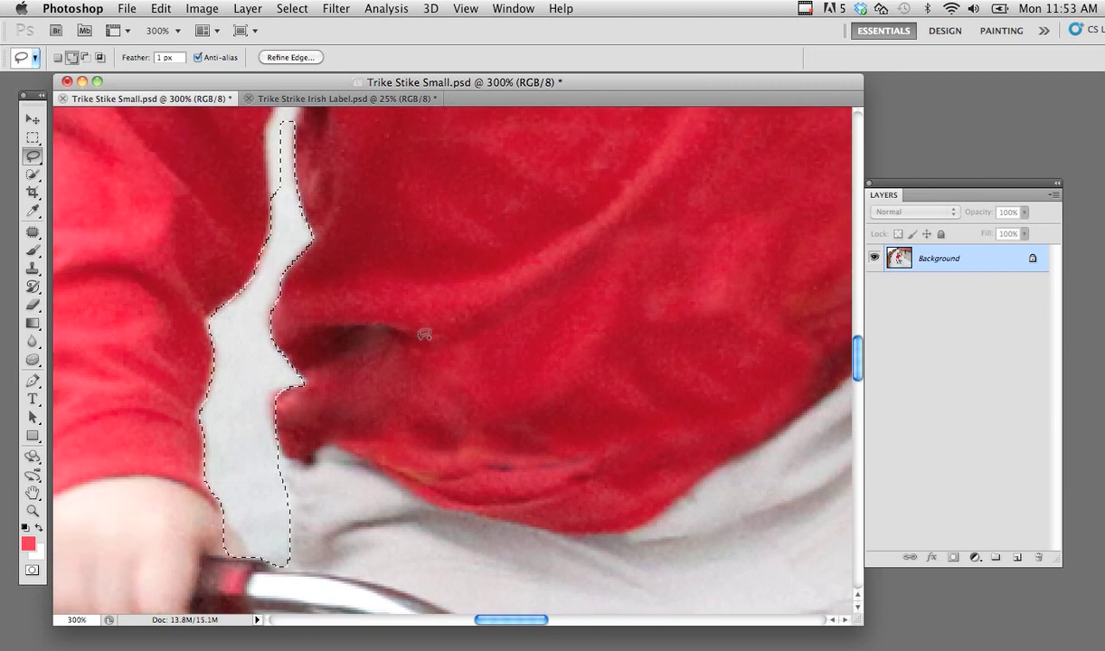
drag(399, 438, 504, 245)
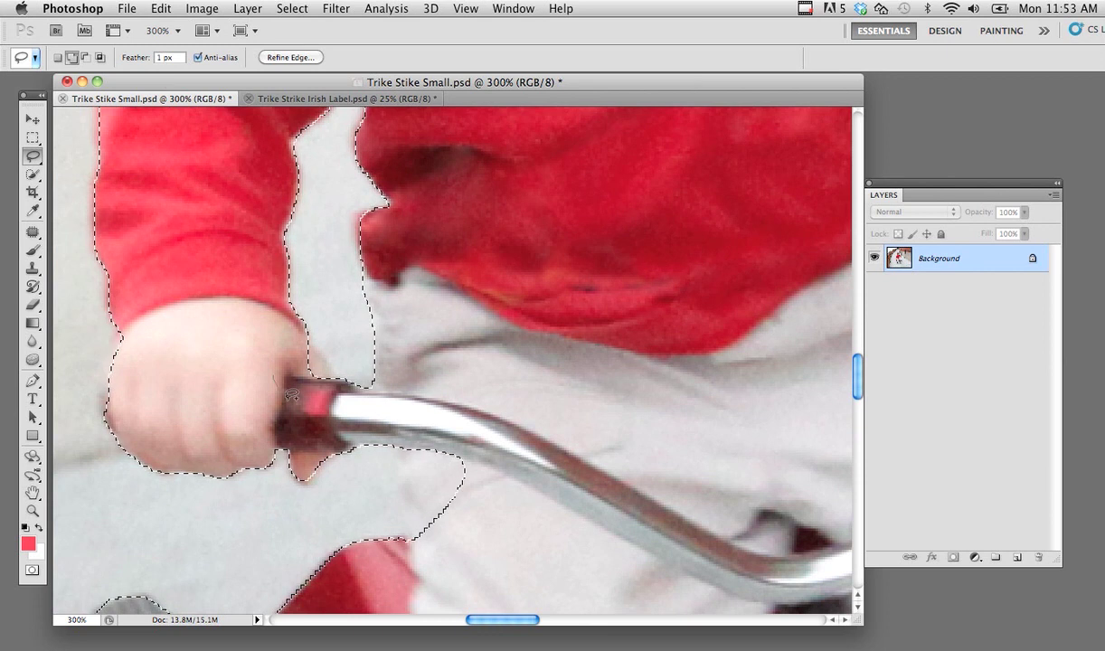
mouse_move(337, 372)
mouse_down()
mouse_move(304, 334)
mouse_move(260, 365)
mouse_move(353, 355)
mouse_up()
drag(185, 355, 420, 250)
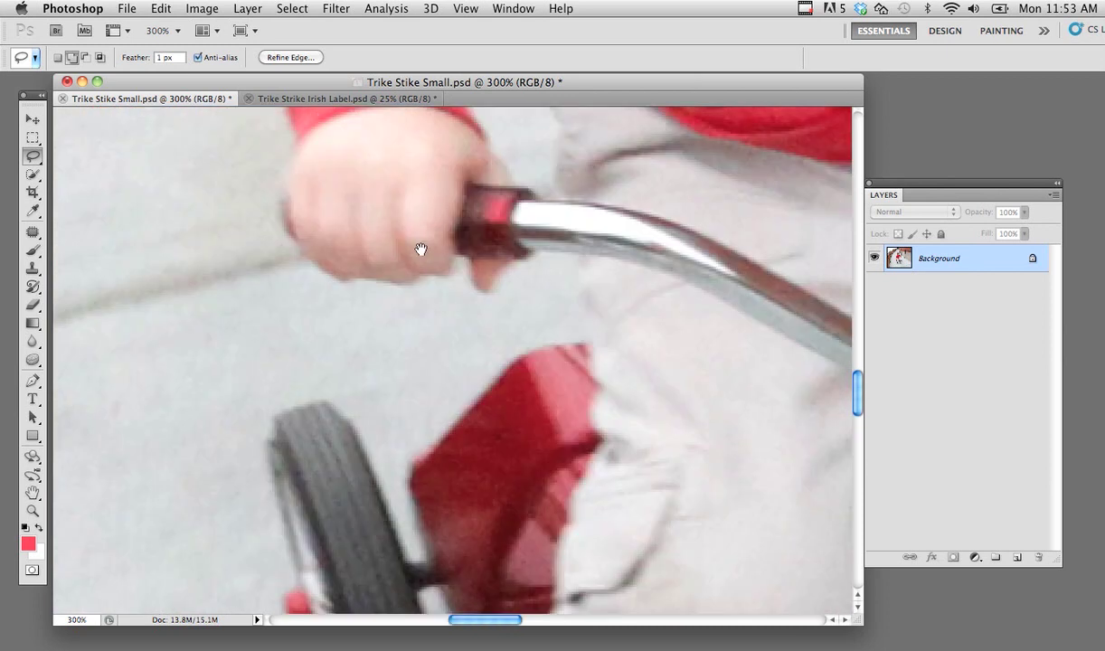
- Scroll down to bring the shoe and pedal into view
scroll(420, 249, down, 5)
scroll(421, 288, down, 5)
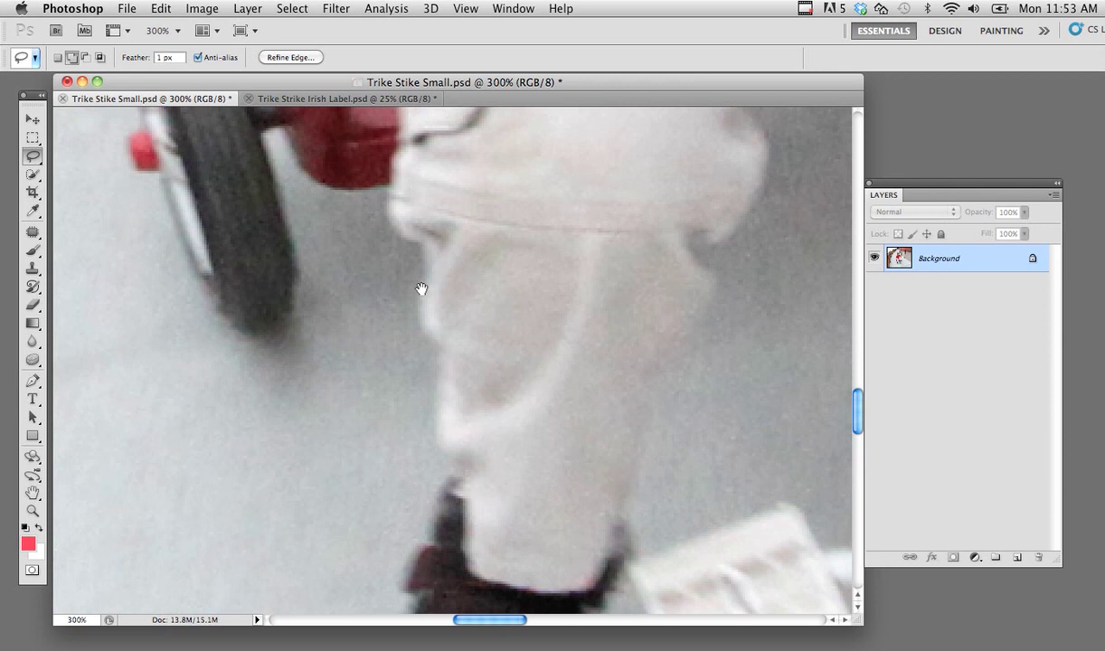
scroll(421, 289, down, 3)
drag(511, 383, 450, 205)
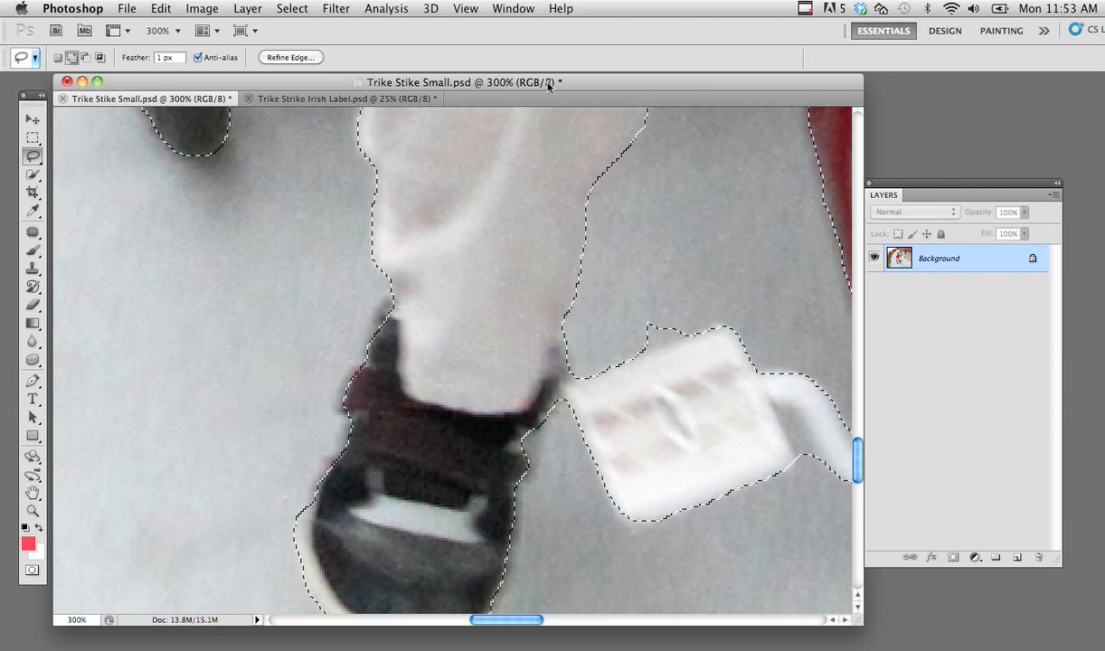
- Show the shoe and pedal selection as a red Quick Mask overlay and pick the Brush tool
click(31, 572)
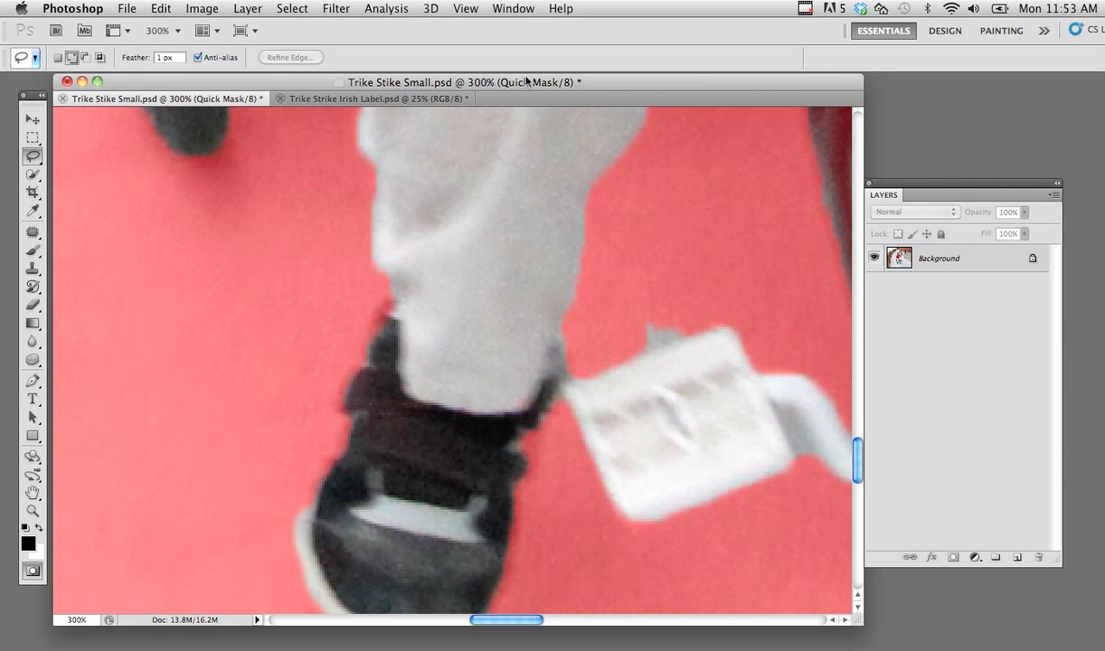
key(space)
drag(252, 455, 247, 296)
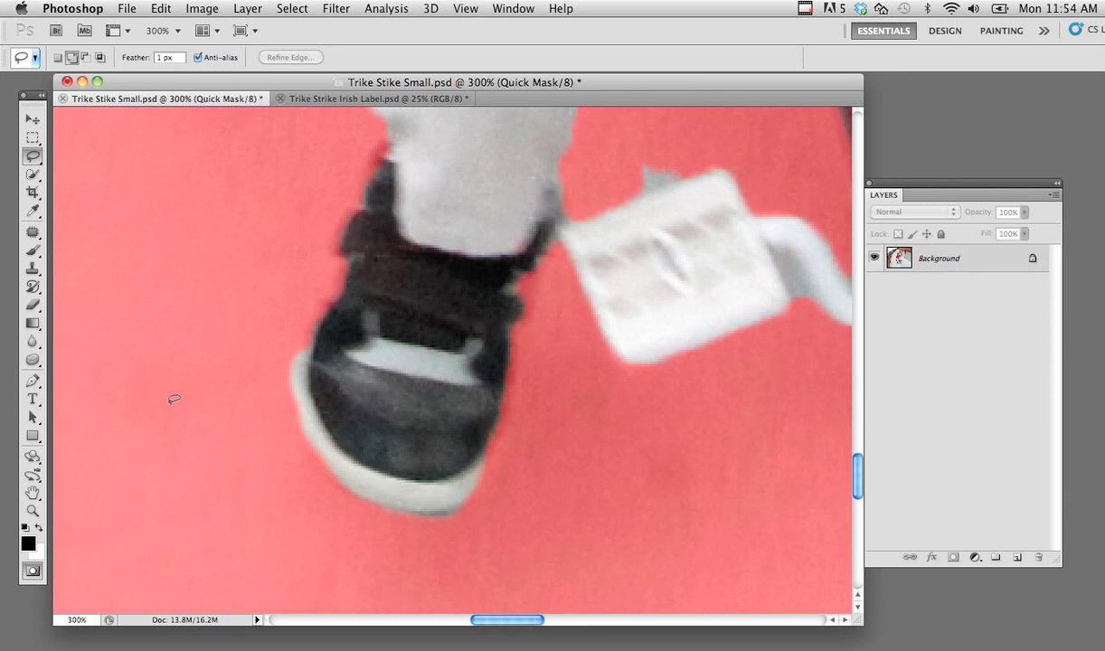
click(32, 571)
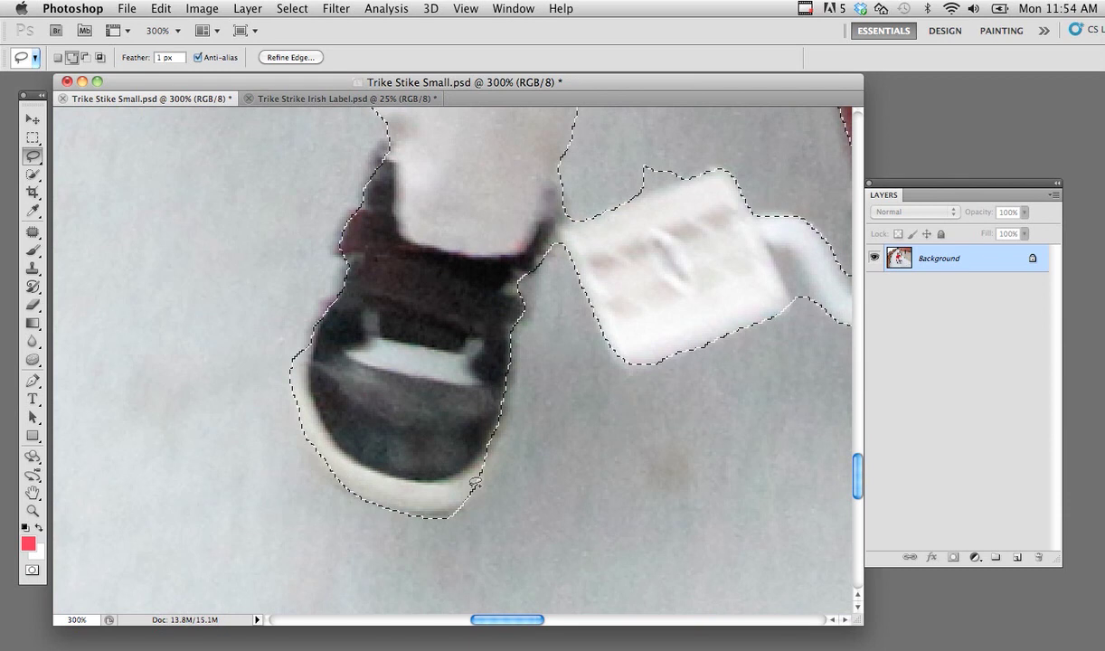
click(32, 572)
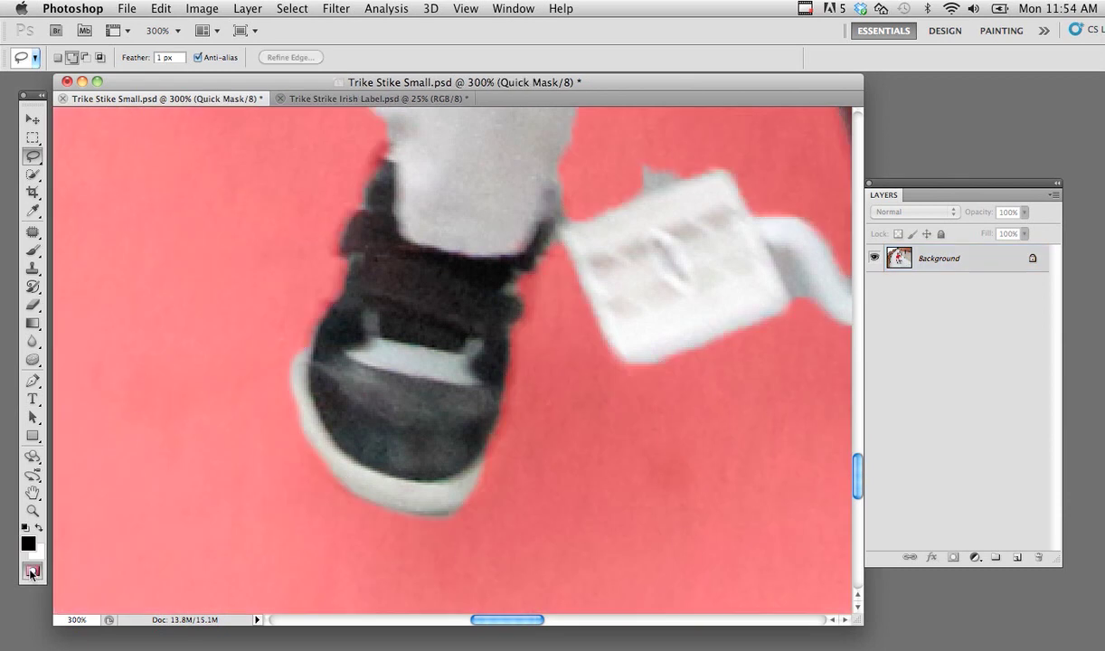
click(33, 250)
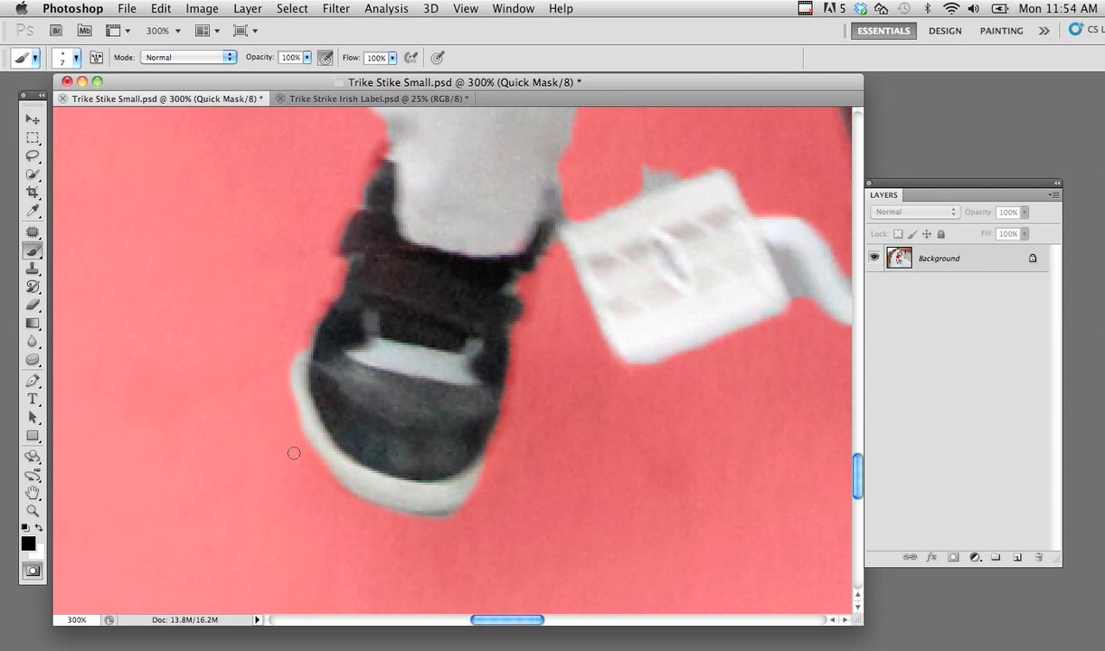
- Paint white in Quick Mask to unmask the shoe toe stripe and lower-left edge
mouse_move(303, 427)
mouse_down()
mouse_move(402, 403)
mouse_move(527, 389)
mouse_up()
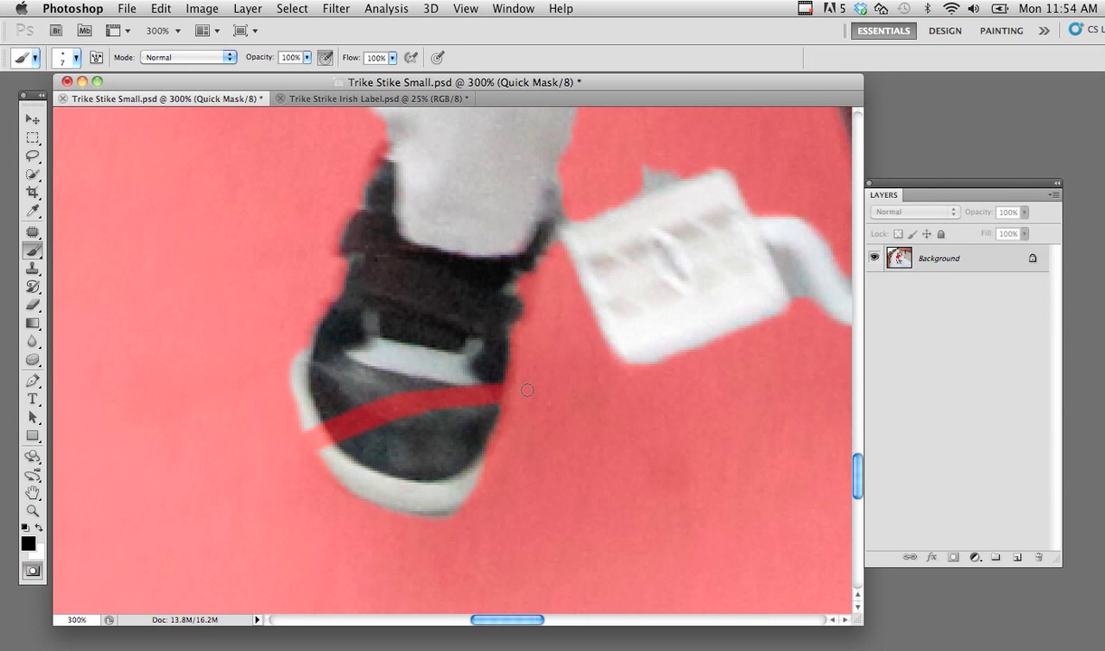
right_click(527, 389)
click(32, 571)
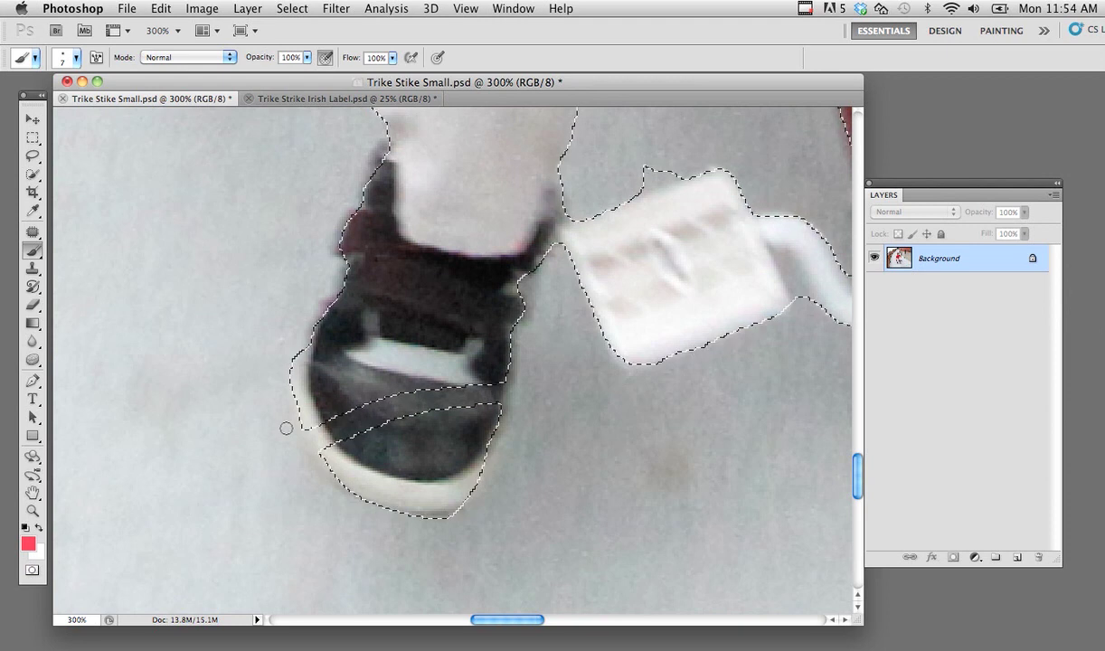
click(31, 570)
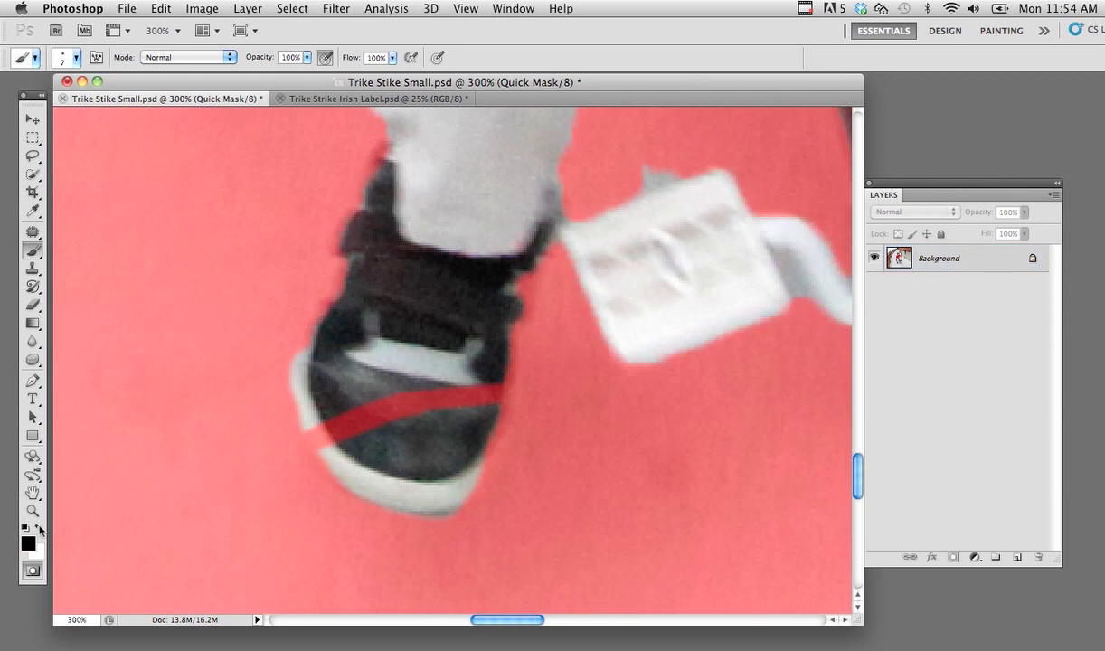
click(39, 529)
mouse_move(309, 427)
mouse_down()
mouse_move(388, 413)
mouse_move(458, 382)
mouse_move(388, 403)
mouse_up()
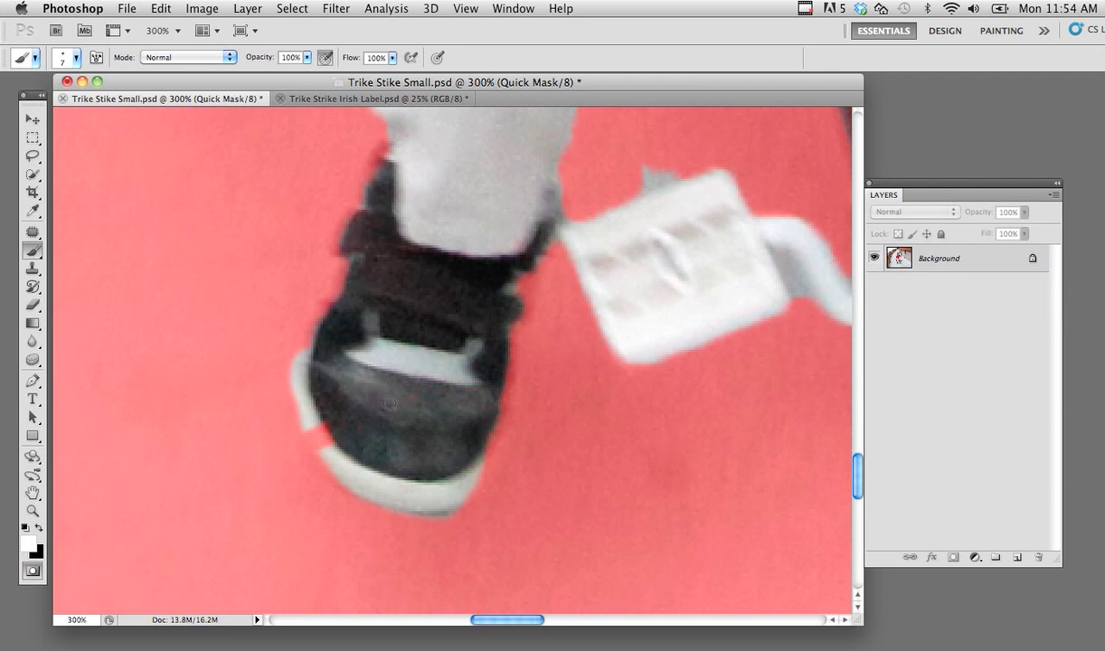
mouse_move(321, 439)
mouse_down()
mouse_move(302, 379)
mouse_move(346, 267)
mouse_move(305, 348)
mouse_move(317, 445)
mouse_move(397, 506)
mouse_move(465, 498)
mouse_move(529, 257)
mouse_up()
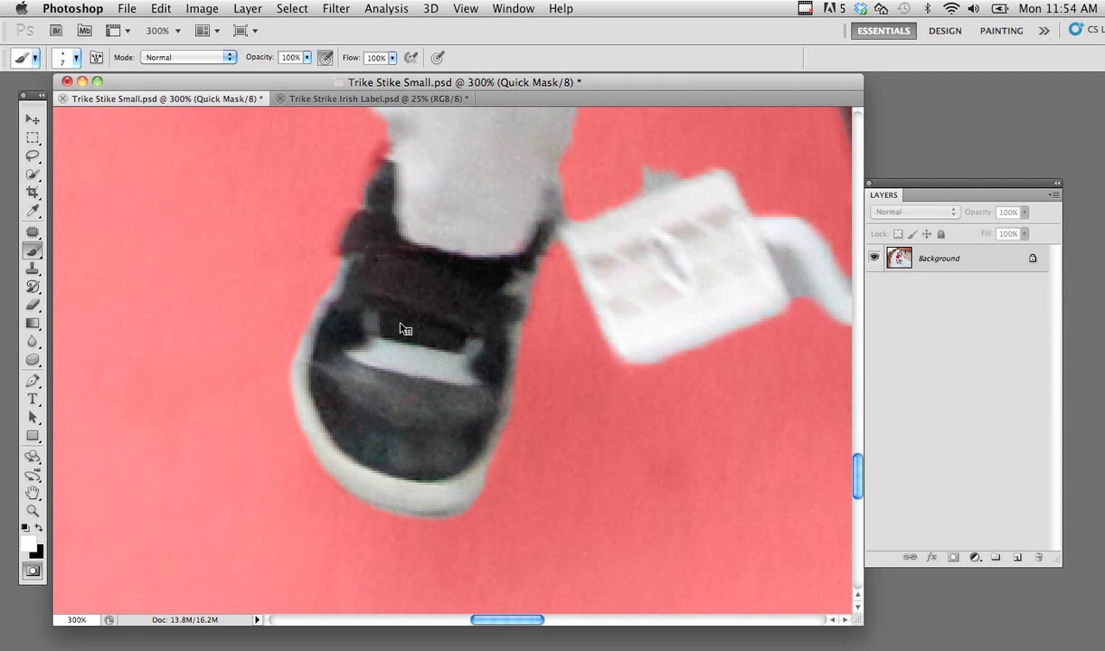
- Set the brush to 10 px and unmask the shoe's upper-left and right edges
right_click(404, 329)
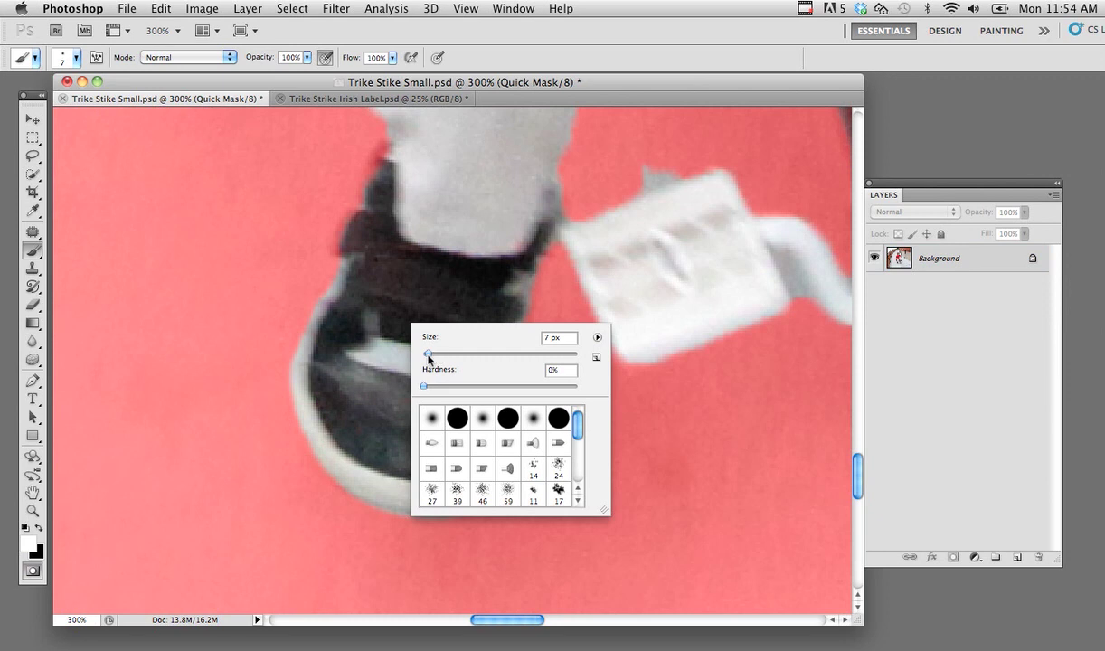
drag(432, 358, 428, 382)
click(425, 386)
key(Return)
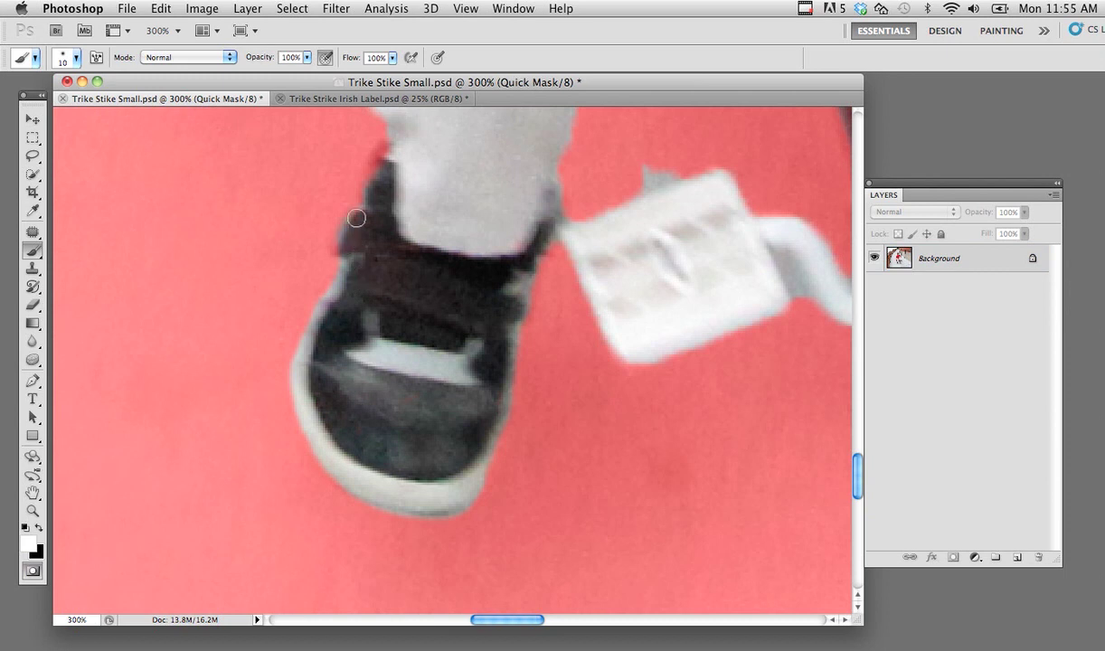
drag(359, 219, 387, 139)
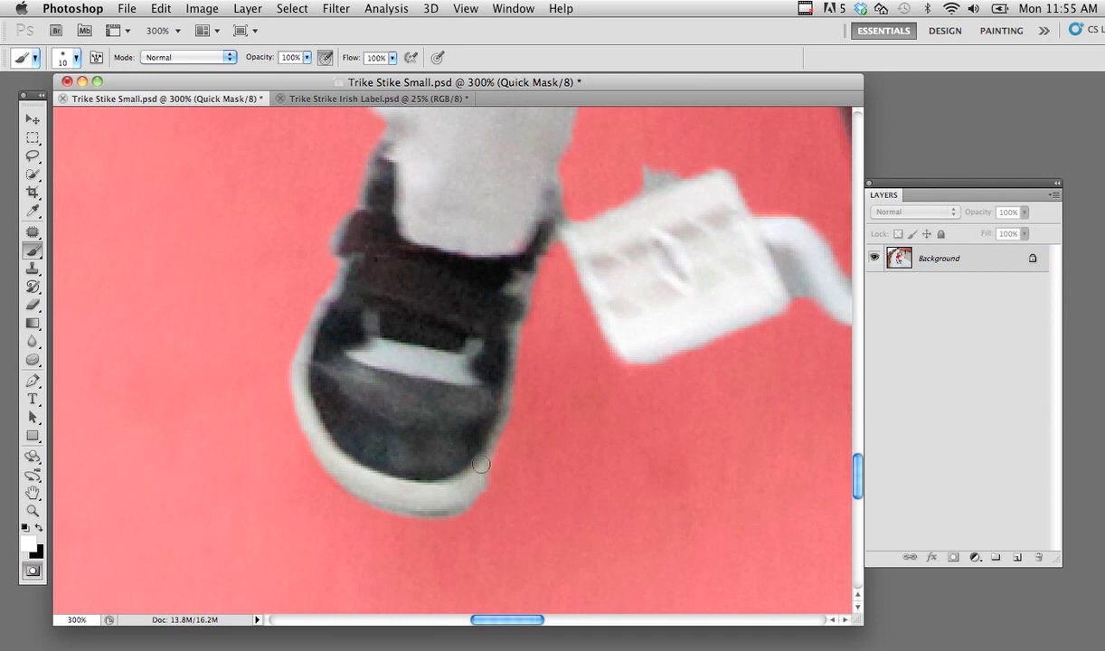
drag(487, 428, 459, 485)
right_click(459, 485)
click(340, 476)
- Touch up the sole's lower-left edge, then paint black to mask the background below it
drag(312, 424, 438, 505)
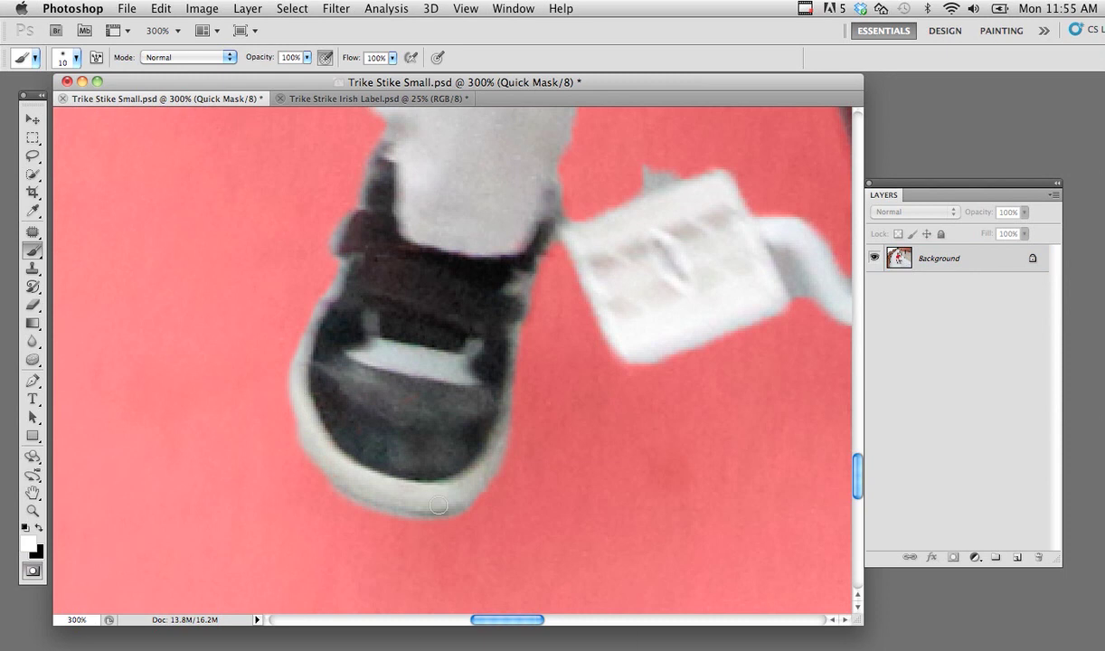
right_click(437, 504)
click(313, 439)
drag(339, 511, 356, 517)
click(30, 529)
drag(336, 514, 476, 518)
mouse_move(646, 149)
mouse_down()
mouse_move(326, 356)
mouse_move(362, 389)
mouse_up()
right_click(413, 351)
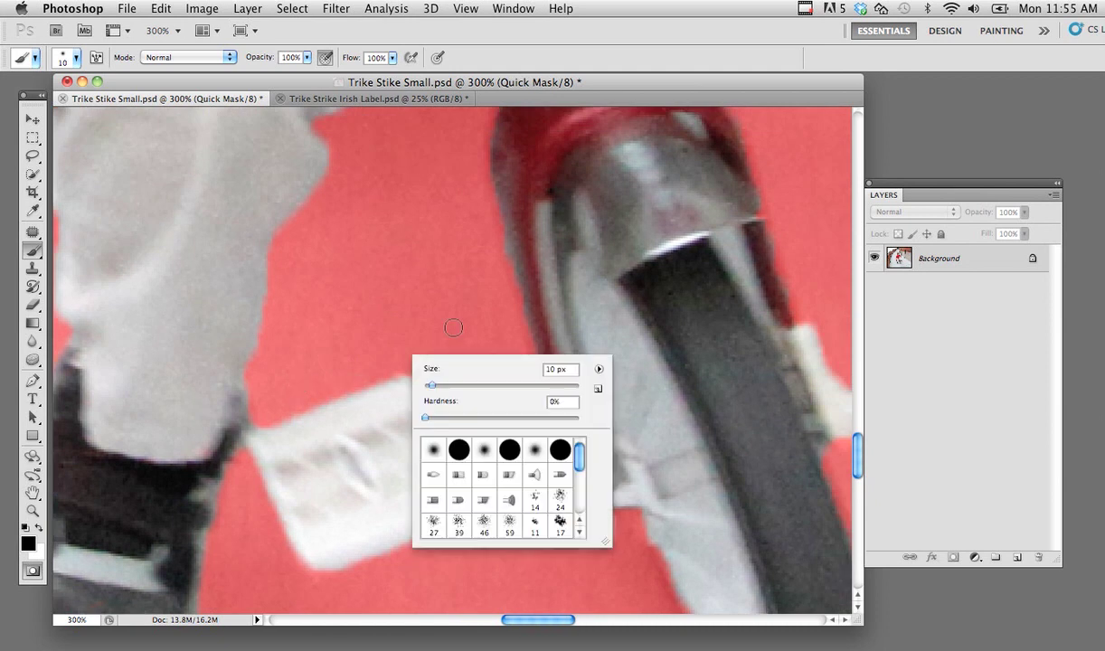
- Mask the pedal arm's edges with a 7 px brush and unmask the pedal's top-left
click(453, 328)
mouse_move(474, 476)
mouse_down()
mouse_move(481, 487)
mouse_move(472, 469)
mouse_up()
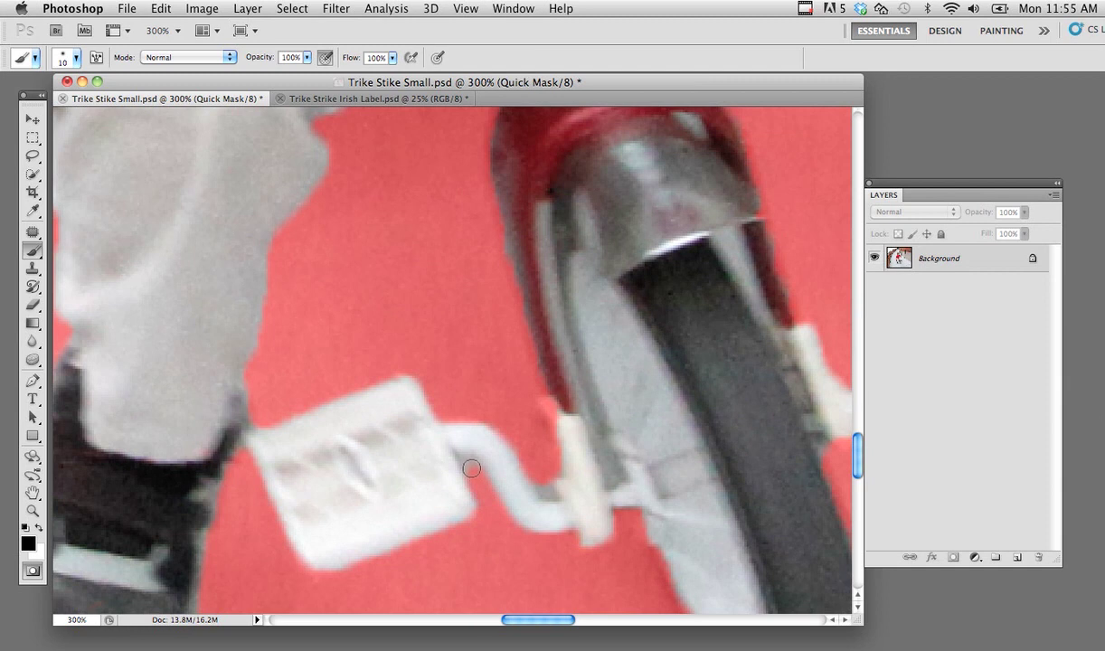
key(bracketleft)
key(bracketleft)
key(bracketleft)
key(bracketleft)
key(bracketleft)
key(bracketleft)
drag(531, 481, 547, 479)
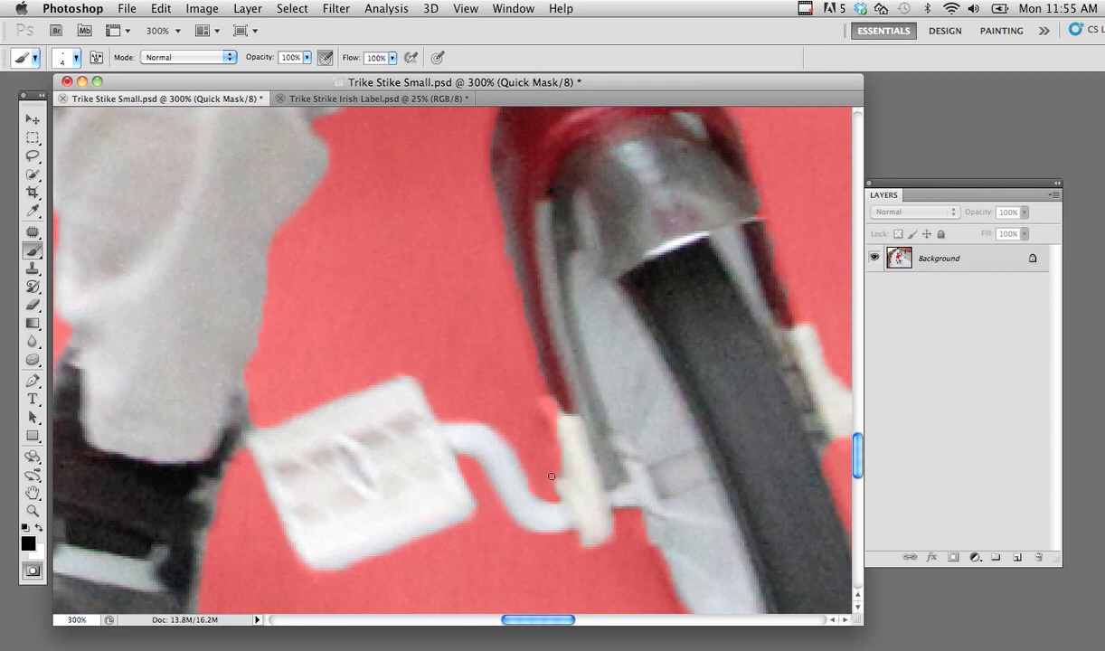
click(39, 526)
mouse_move(568, 430)
mouse_down()
mouse_move(569, 407)
mouse_move(566, 445)
mouse_move(547, 409)
mouse_move(561, 453)
mouse_move(551, 411)
mouse_up()
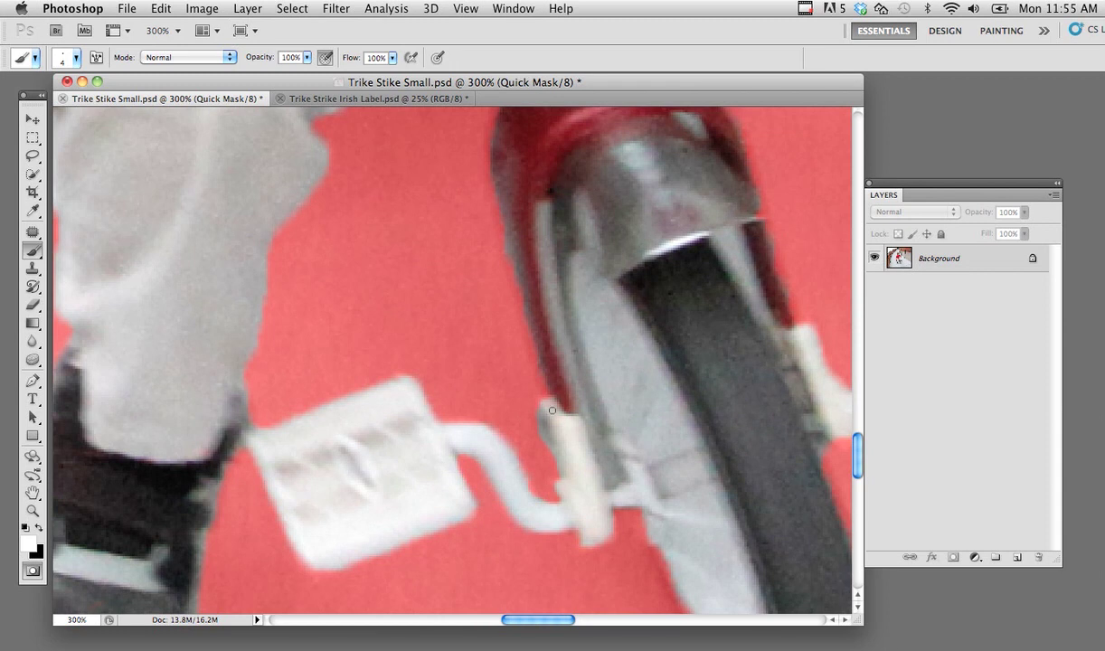
- At the right pedal, unmask the pipe's left edge and mask out the spike on its top
key(space)
drag(726, 437, 663, 385)
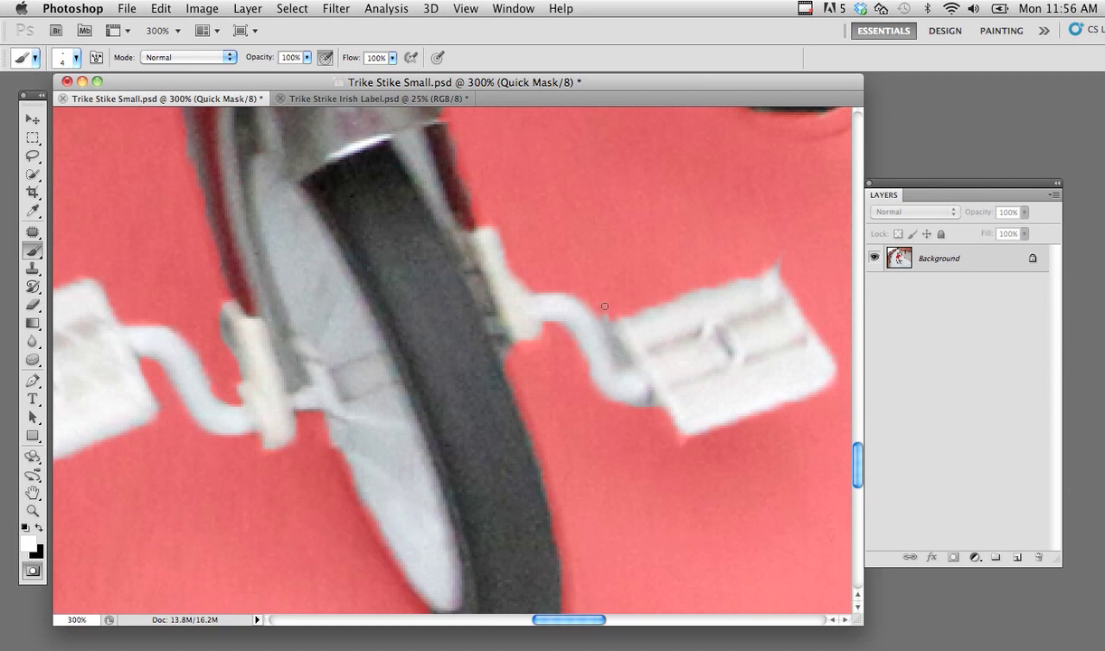
click(24, 529)
key(x)
key(x)
mouse_move(618, 346)
mouse_down()
mouse_move(605, 321)
mouse_move(622, 342)
mouse_up()
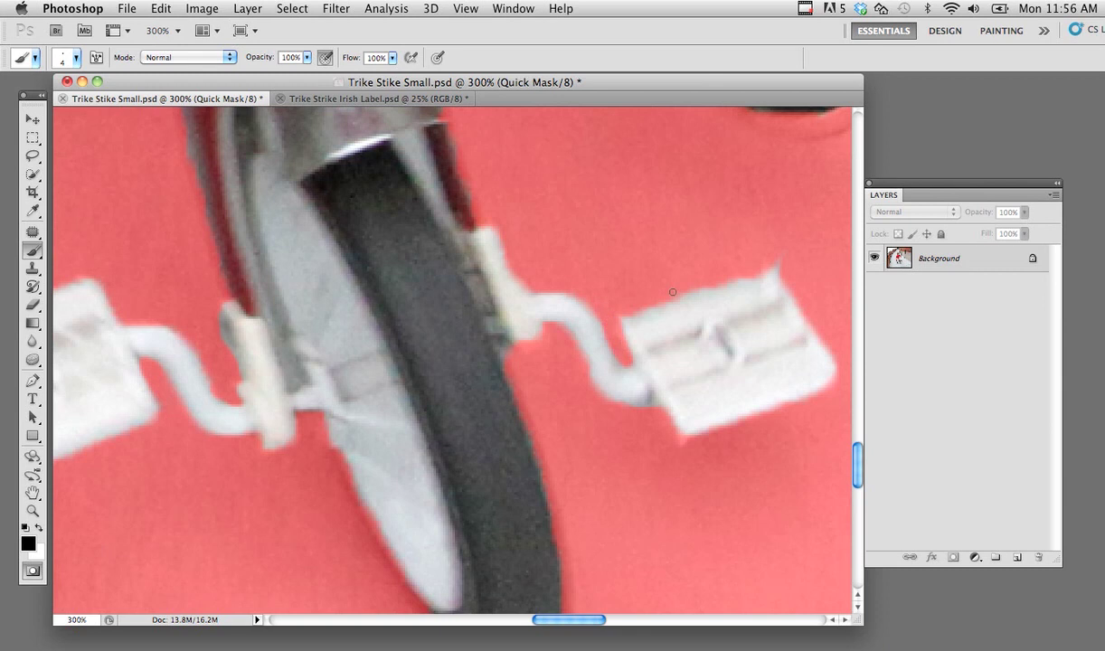
drag(673, 291, 793, 265)
- Centre the pedal in view and leave Quick Mask mode
right_click(793, 265)
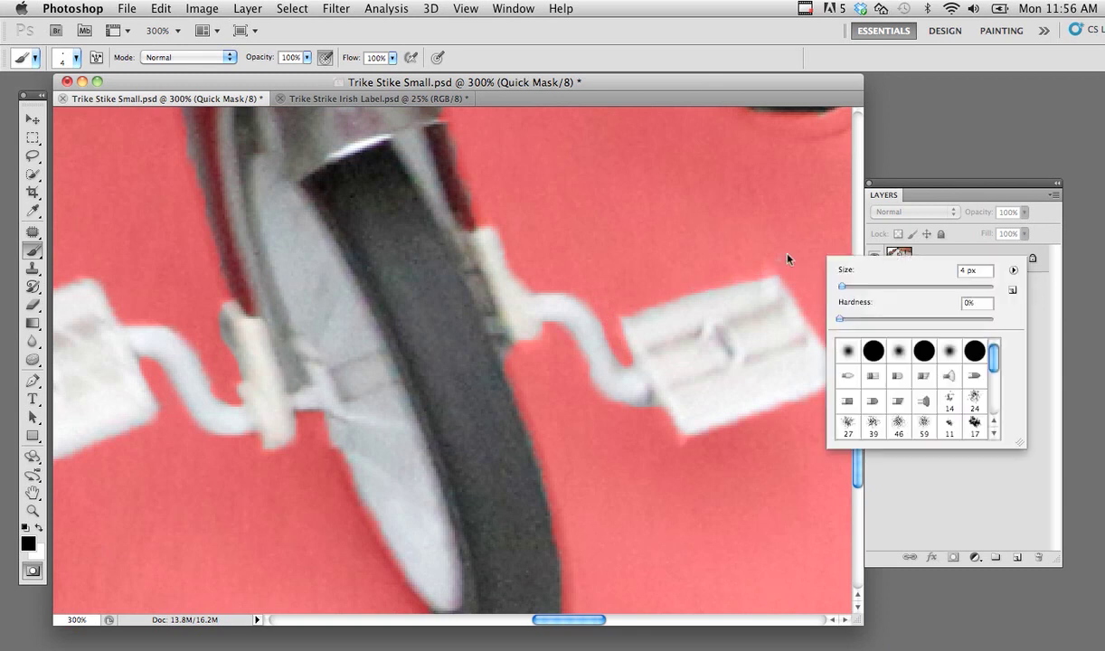
key(Escape)
drag(680, 328, 591, 327)
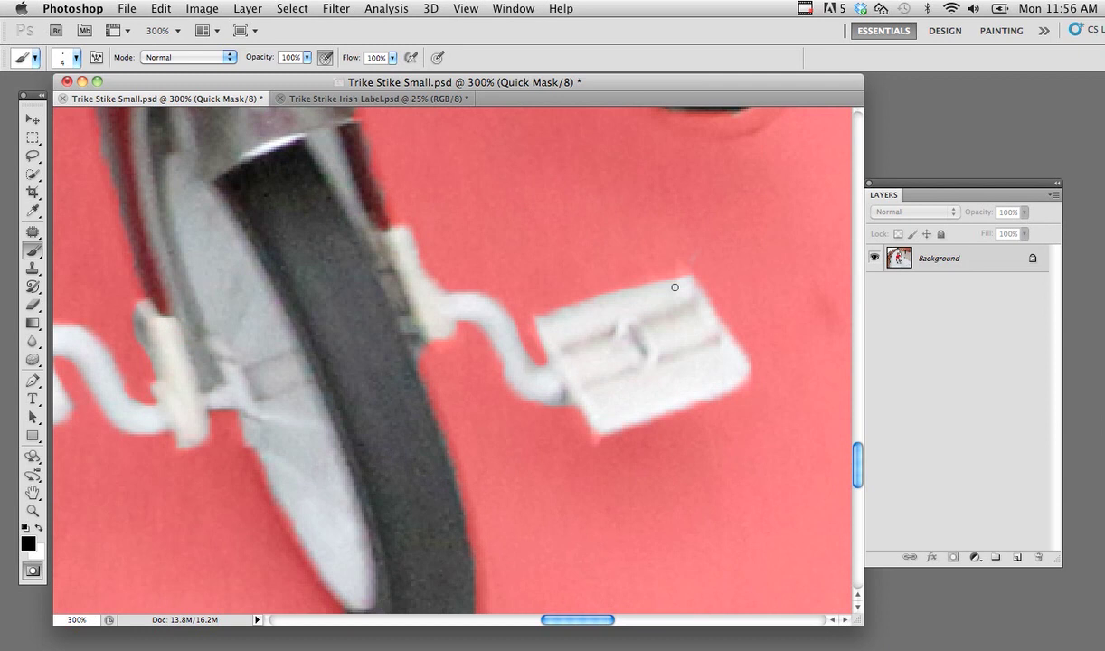
click(34, 573)
- Exit Quick Mask to get the selection and pan from the trike up to the boy's face
click(33, 572)
drag(387, 334, 373, 452)
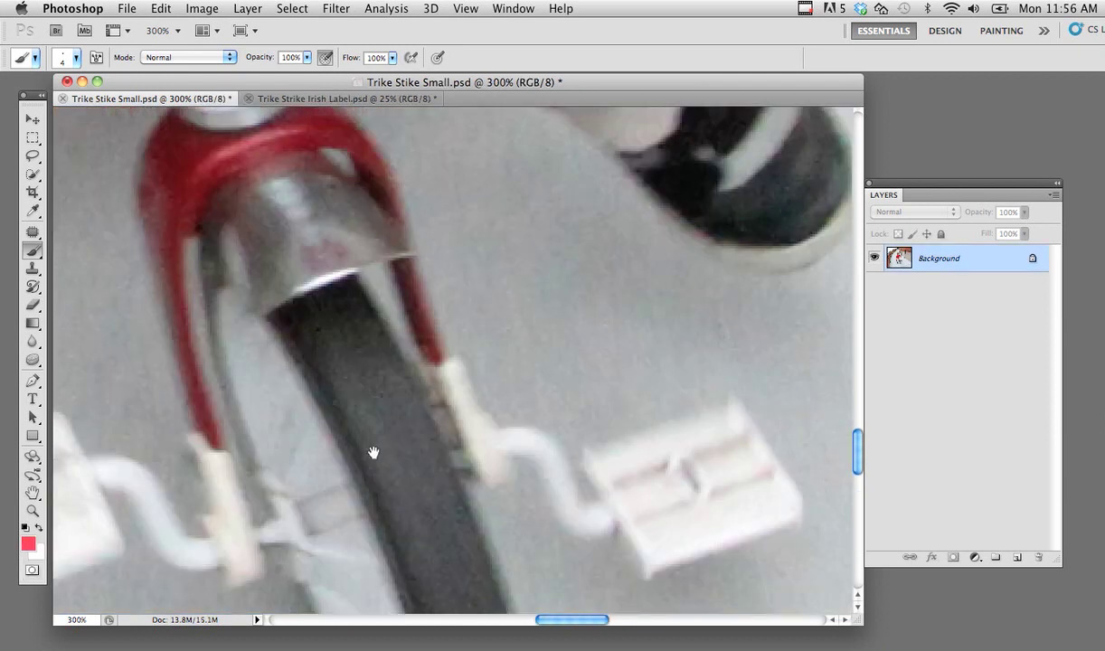
drag(215, 169, 360, 376)
drag(380, 145, 511, 402)
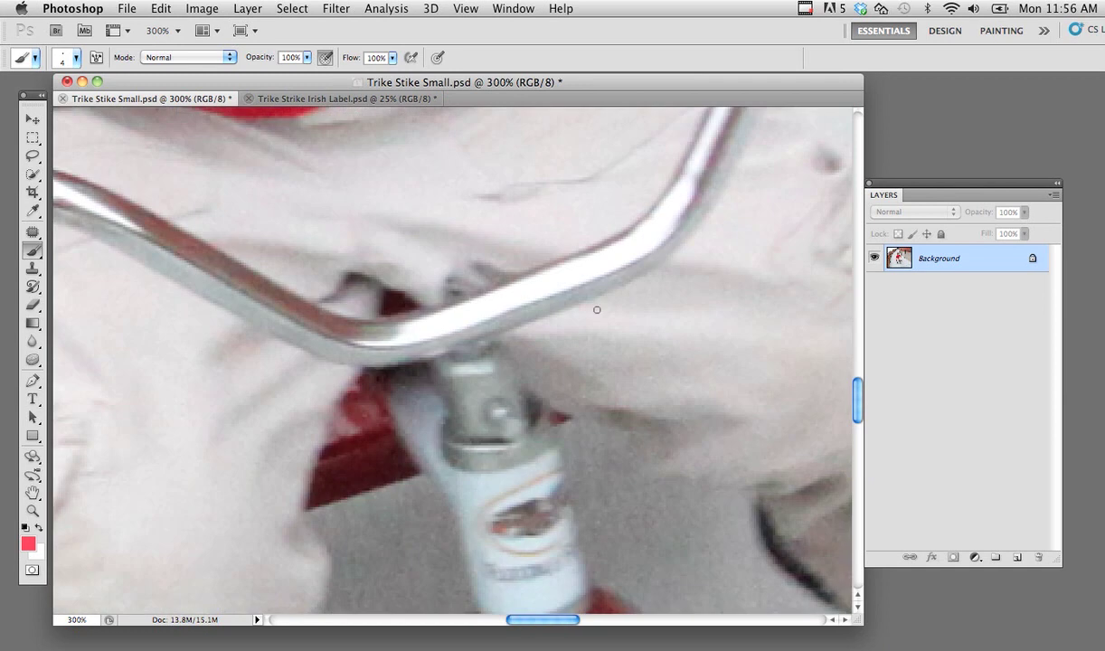
mouse_move(334, 224)
mouse_down()
mouse_move(404, 297)
mouse_move(395, 433)
mouse_up()
drag(384, 282, 464, 399)
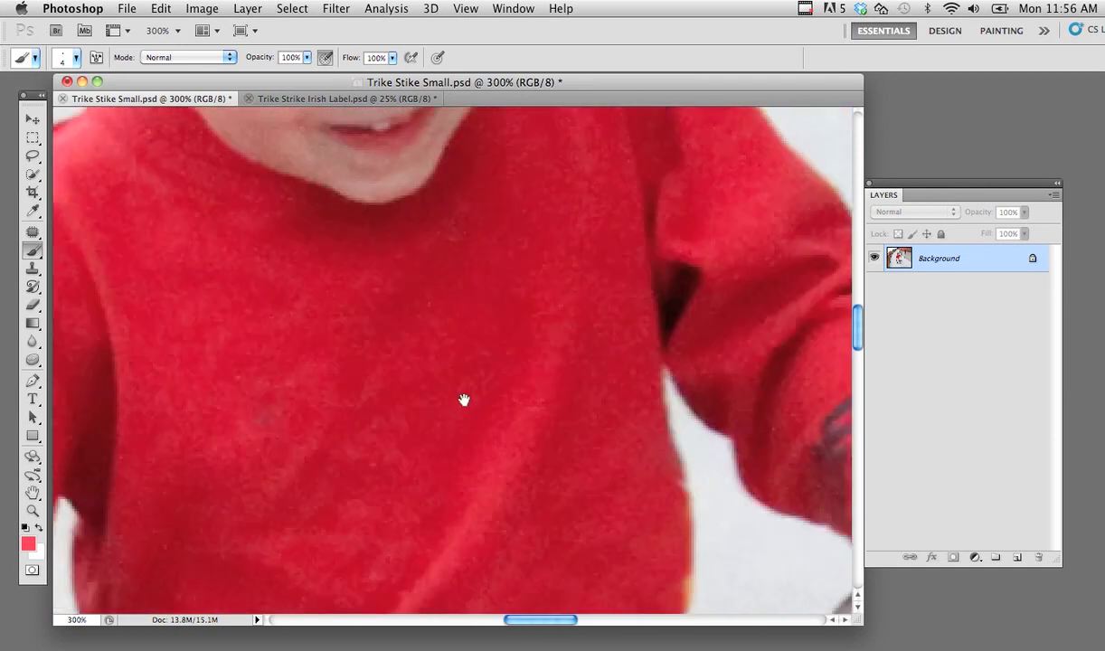
drag(295, 172, 441, 374)
- Zoom out to 100% to see the whole boy and pick the Lasso tool
key(ctrl+minus)
key(ctrl+d)
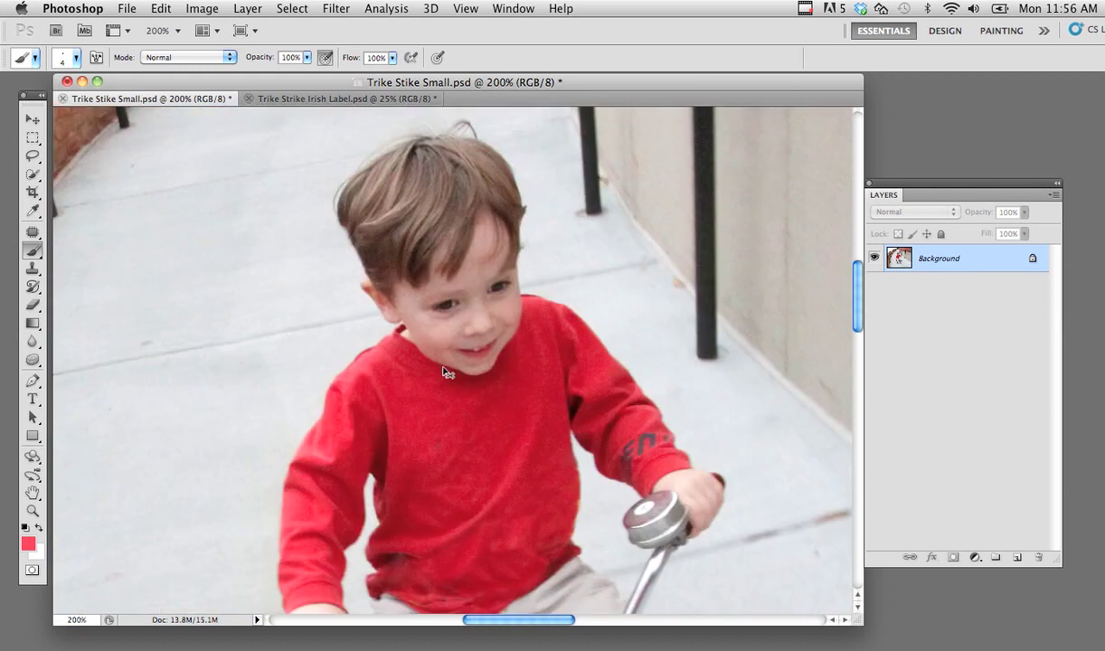
key(ctrl+minus)
drag(450, 448, 432, 378)
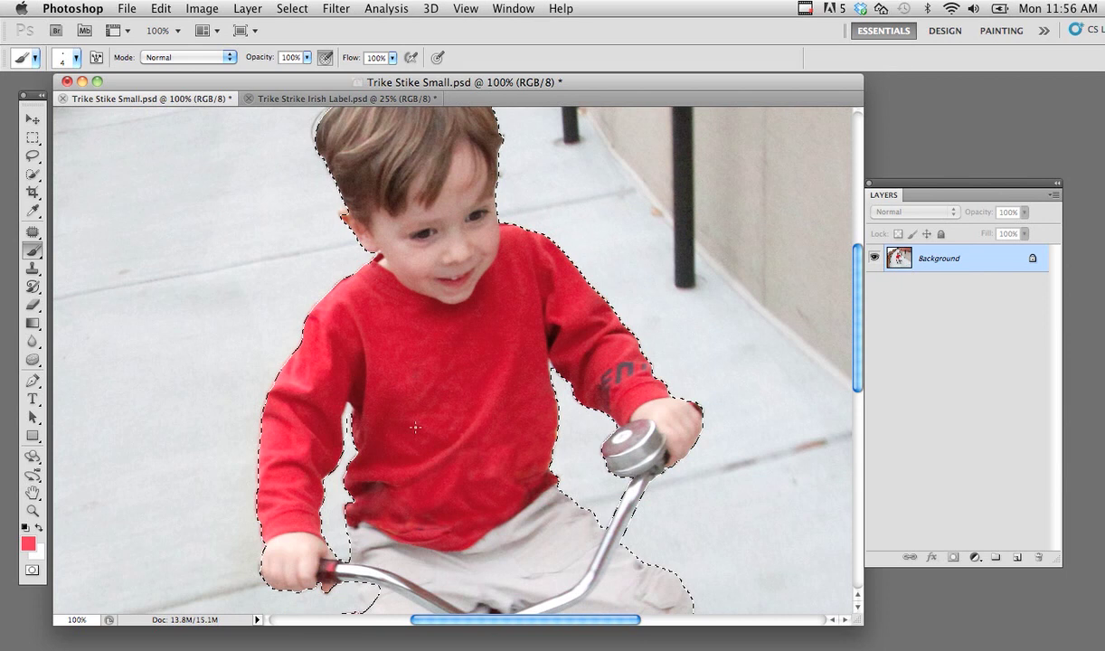
click(34, 159)
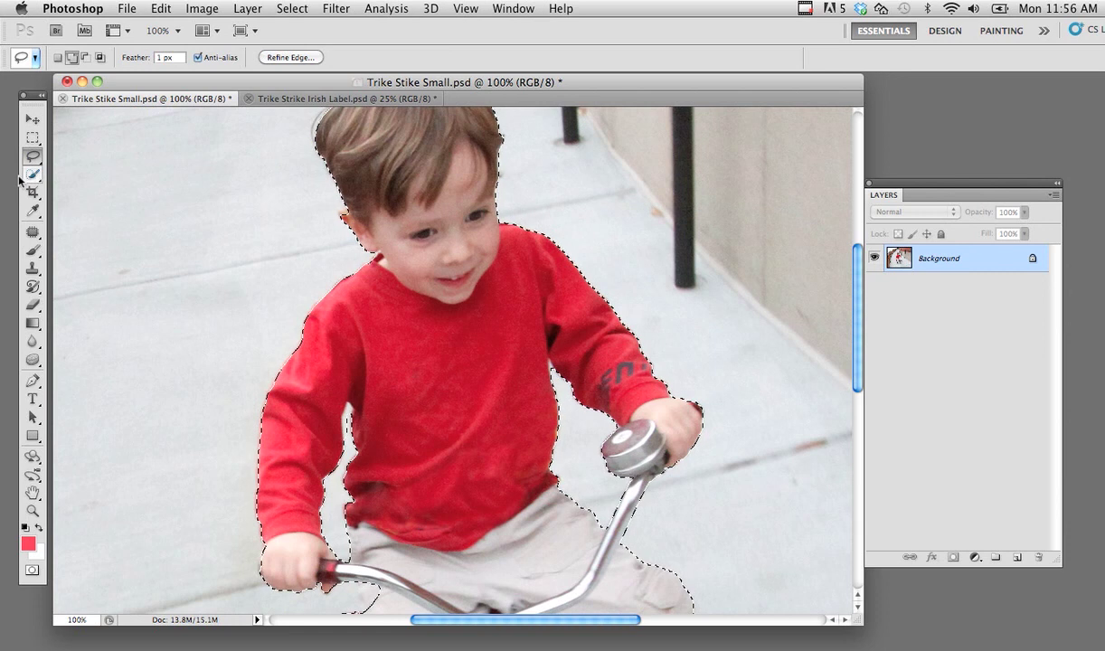
- Open Refine Edge and set its preview View mode to On Black
click(291, 58)
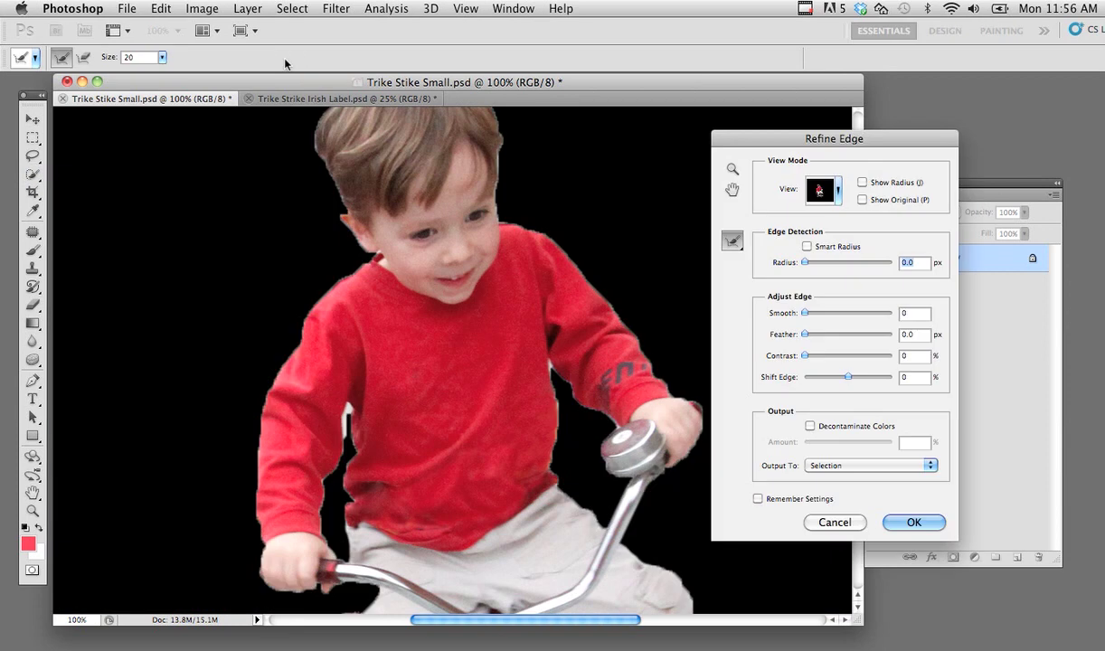
click(837, 190)
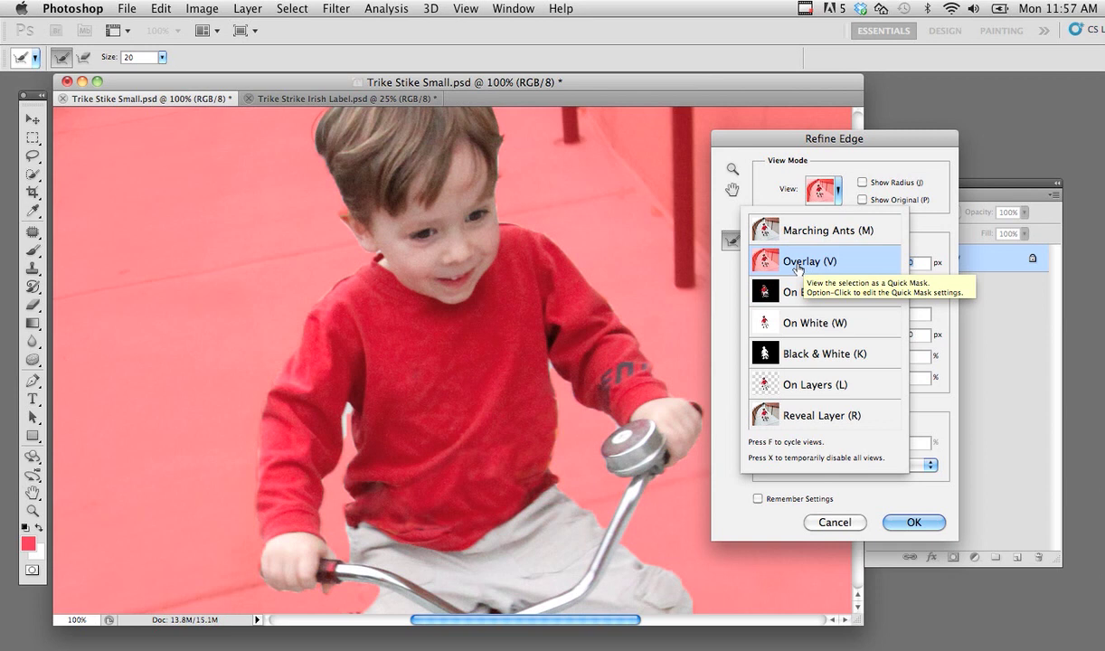
click(822, 292)
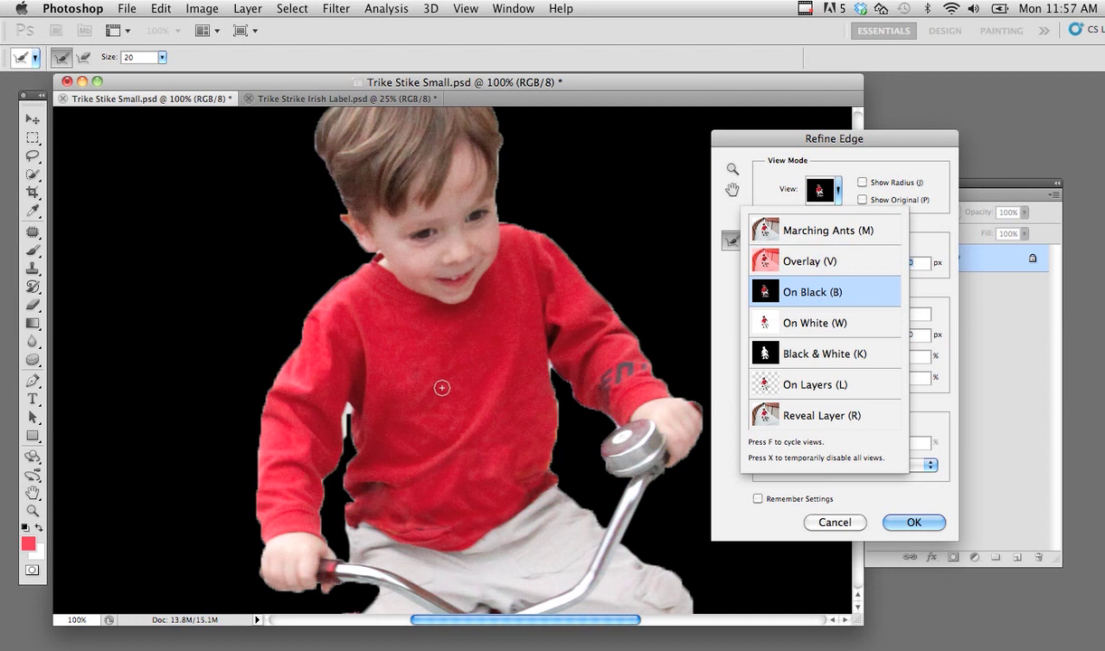
drag(429, 437, 391, 326)
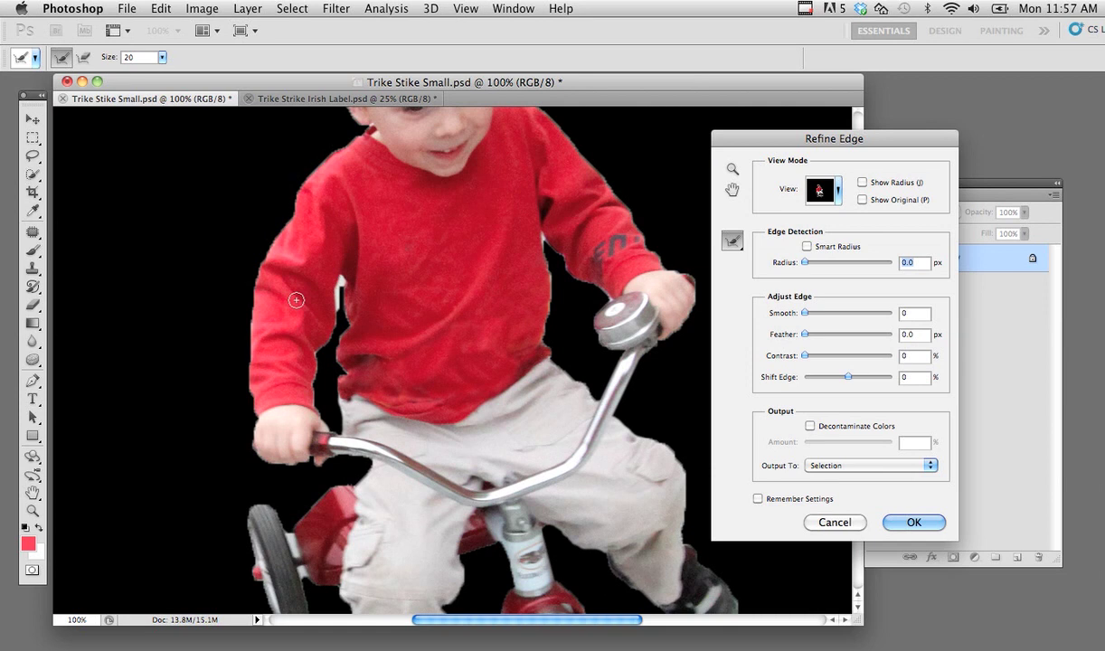
- Zoom to 300% on the sleeve edge and set Refine Edge Smooth to 3
key(super+plus)
key(super+plus)
mouse_move(321, 280)
mouse_down()
mouse_move(596, 296)
mouse_move(586, 298)
mouse_up()
drag(296, 333, 396, 359)
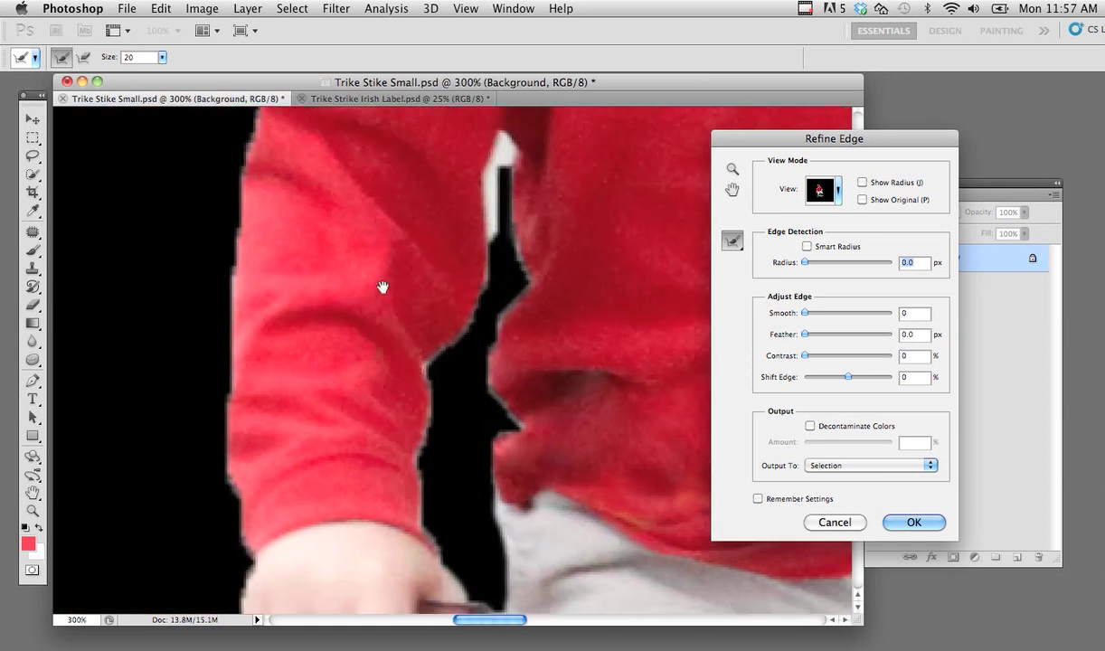
mouse_move(302, 285)
mouse_down()
mouse_move(377, 282)
mouse_move(409, 253)
mouse_up()
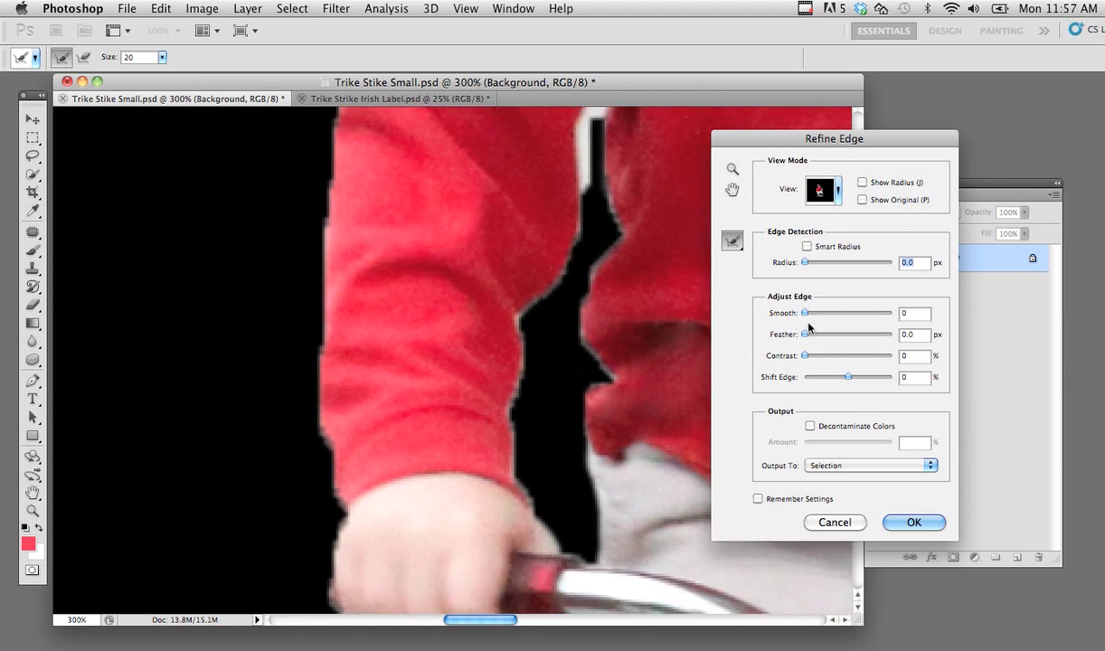
drag(803, 313, 807, 313)
- Pan over the face, red shirt and hair to inspect the smoothed selection edge
drag(548, 322, 470, 402)
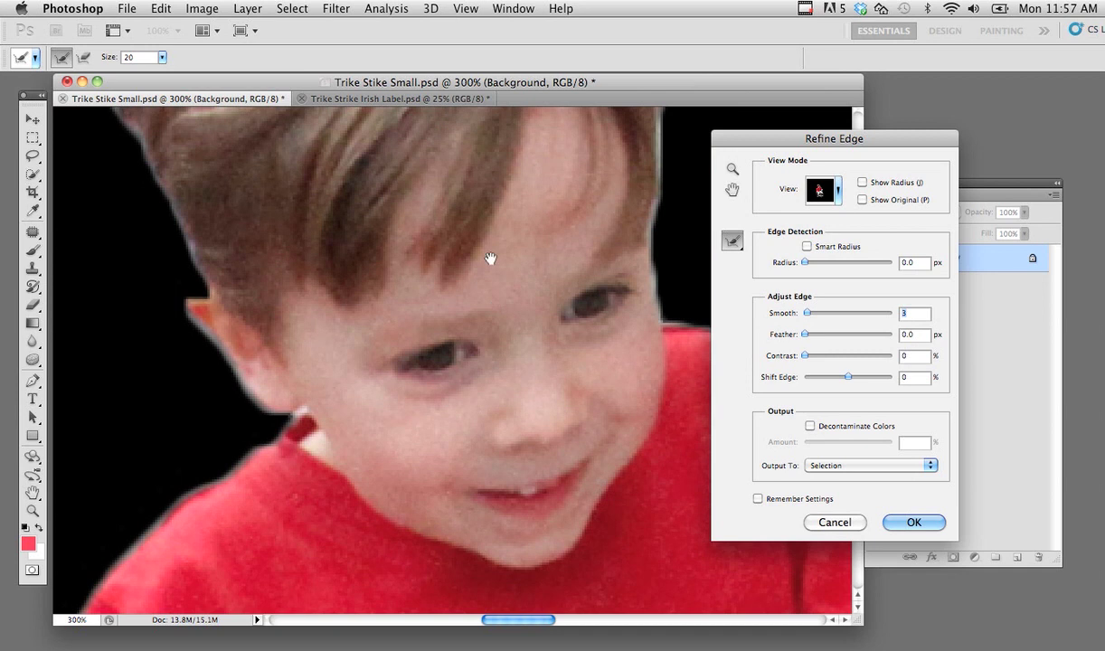
drag(489, 259, 460, 313)
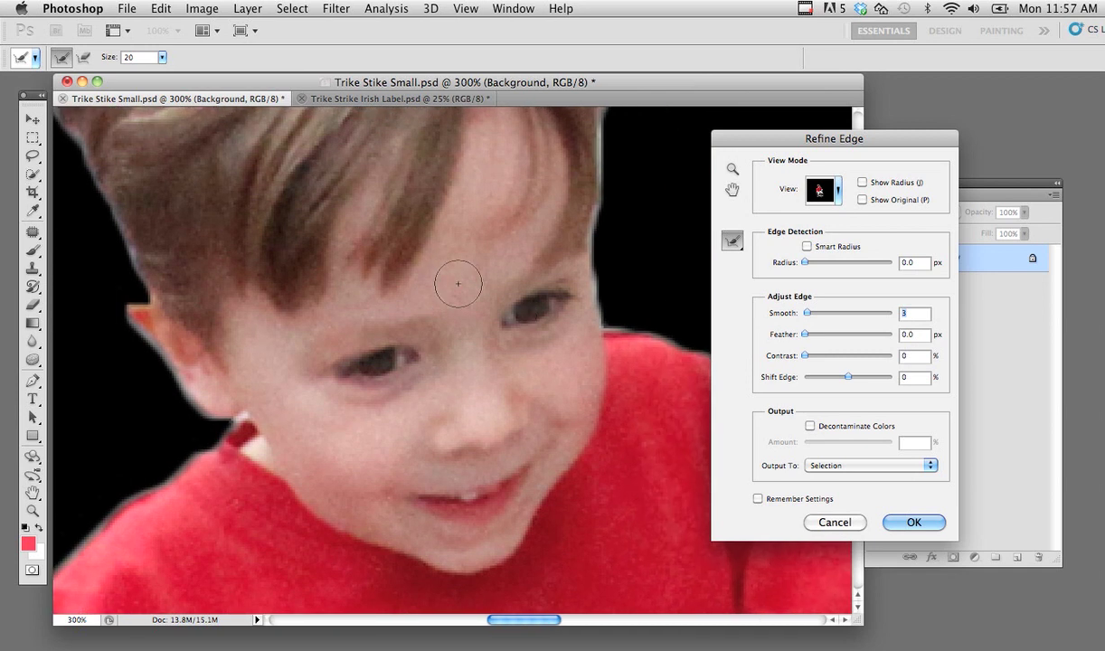
drag(432, 239, 453, 311)
drag(316, 247, 353, 186)
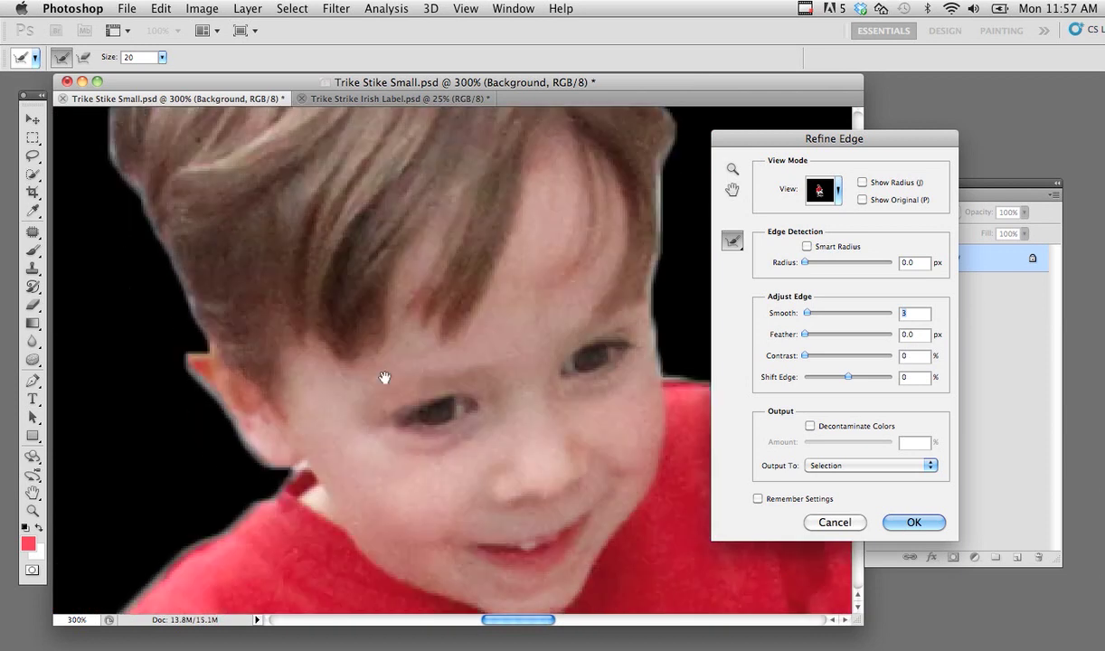
drag(384, 377, 386, 325)
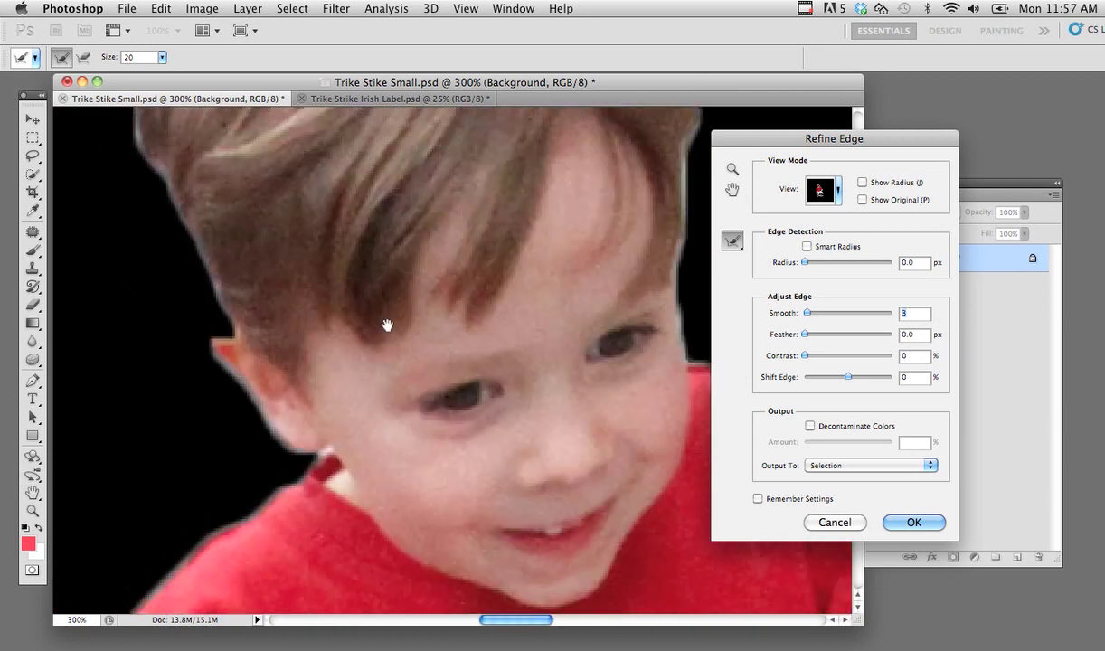
drag(431, 187, 427, 354)
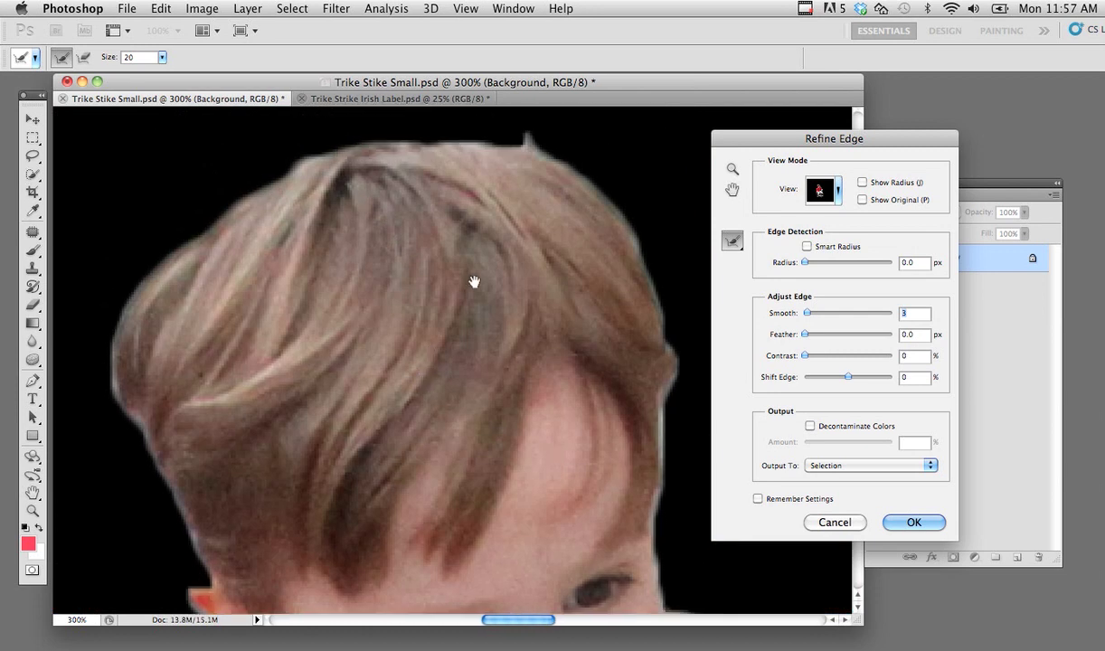
drag(478, 243, 476, 272)
click(832, 191)
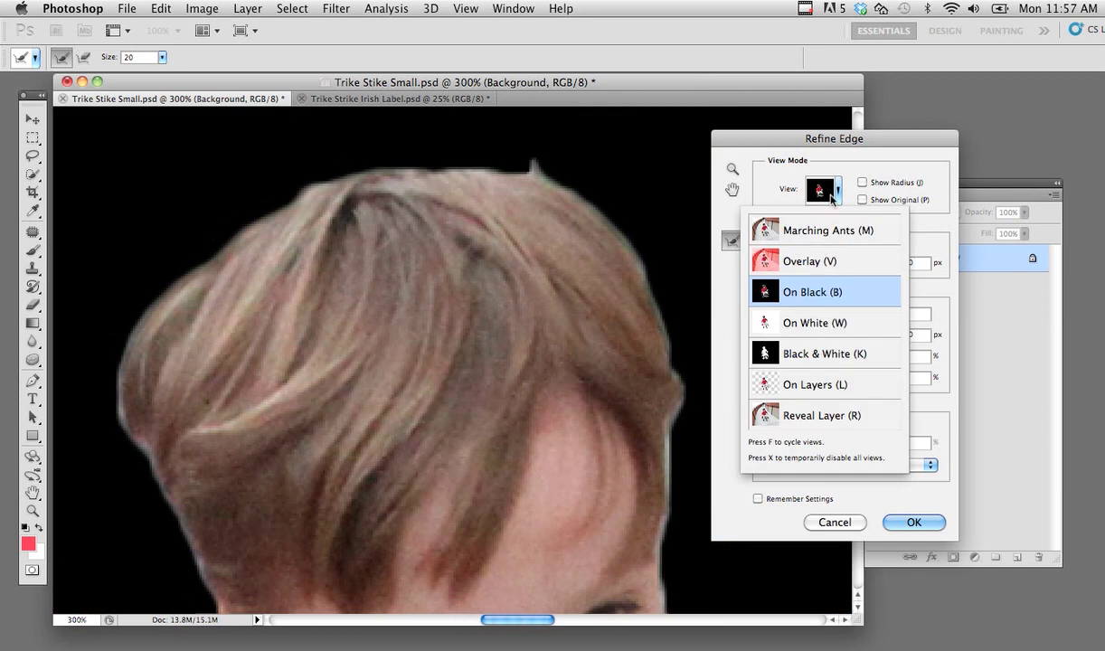
click(818, 230)
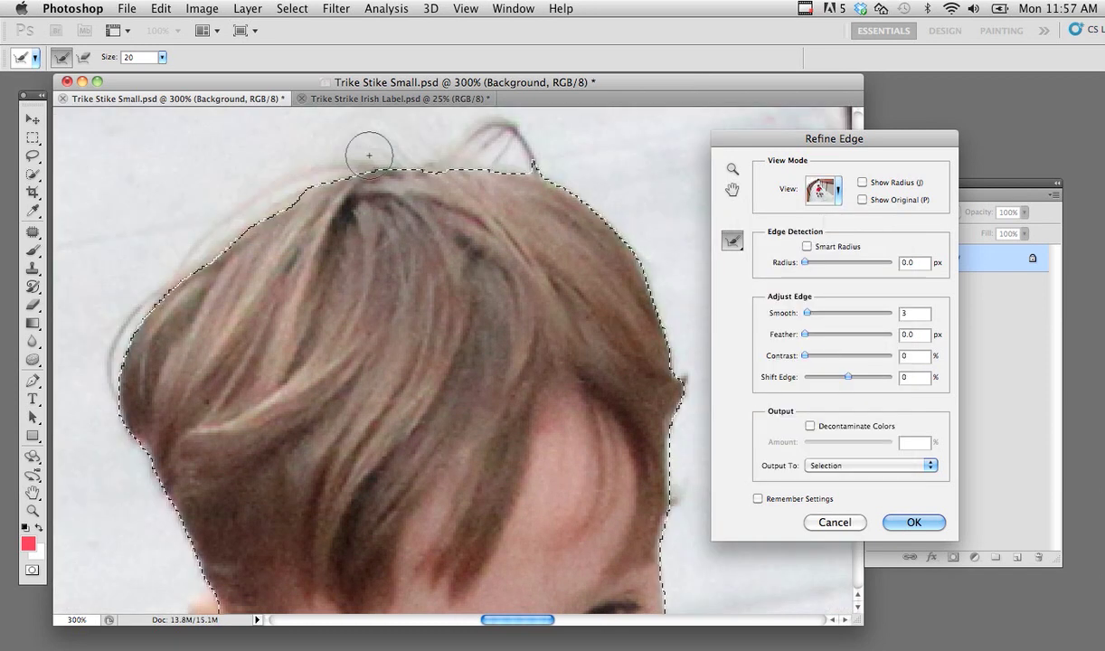
click(839, 191)
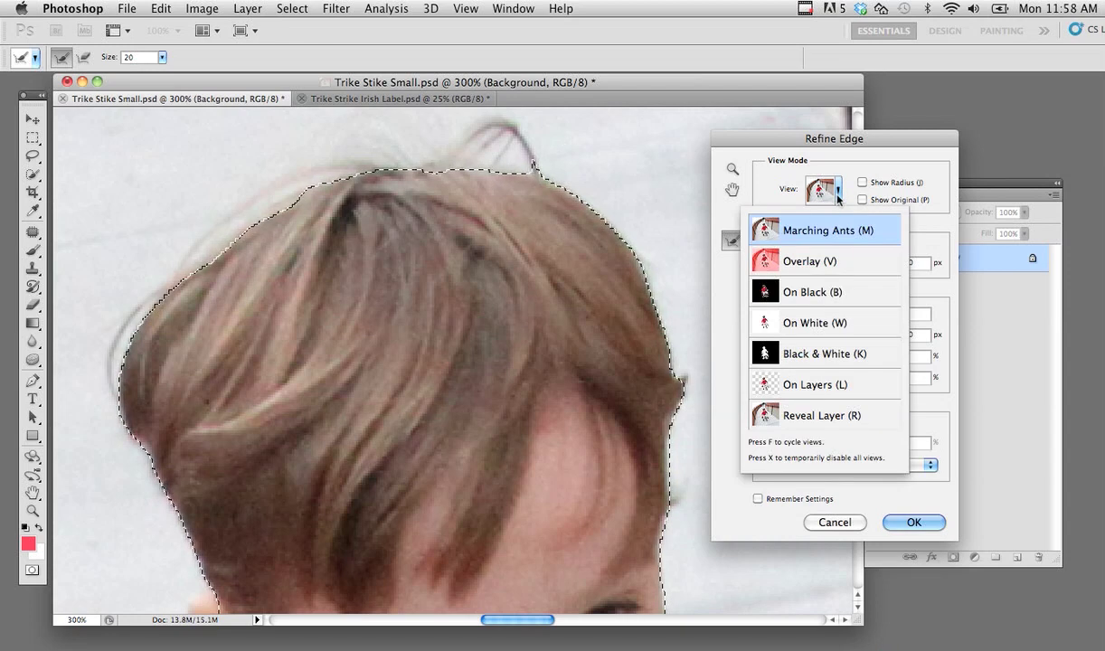
click(852, 292)
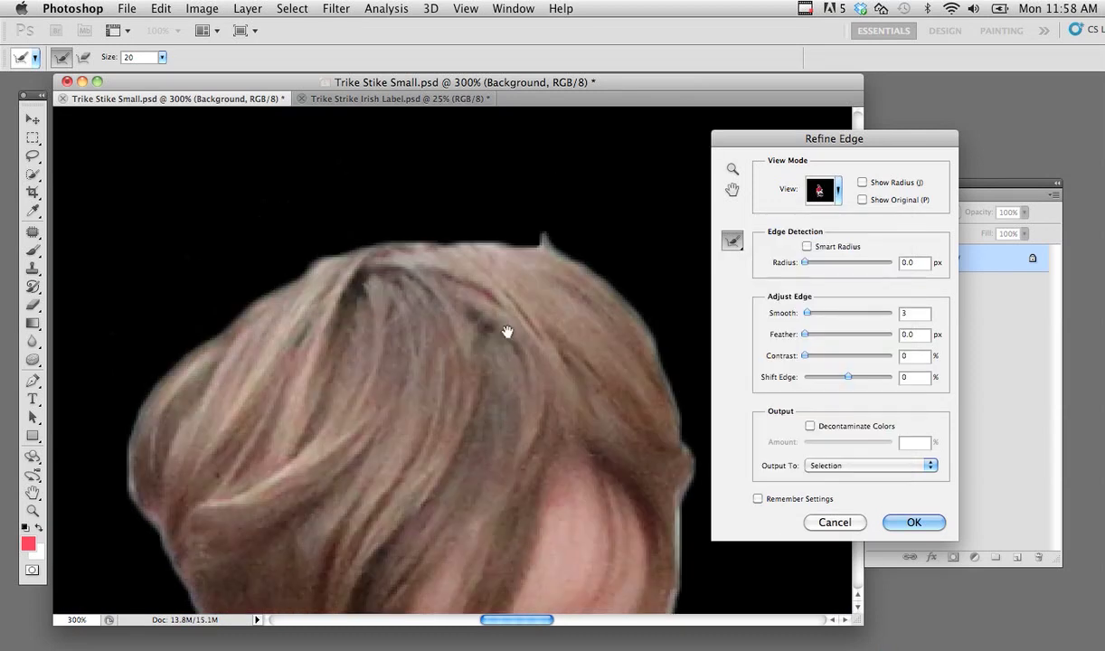
drag(508, 331, 493, 313)
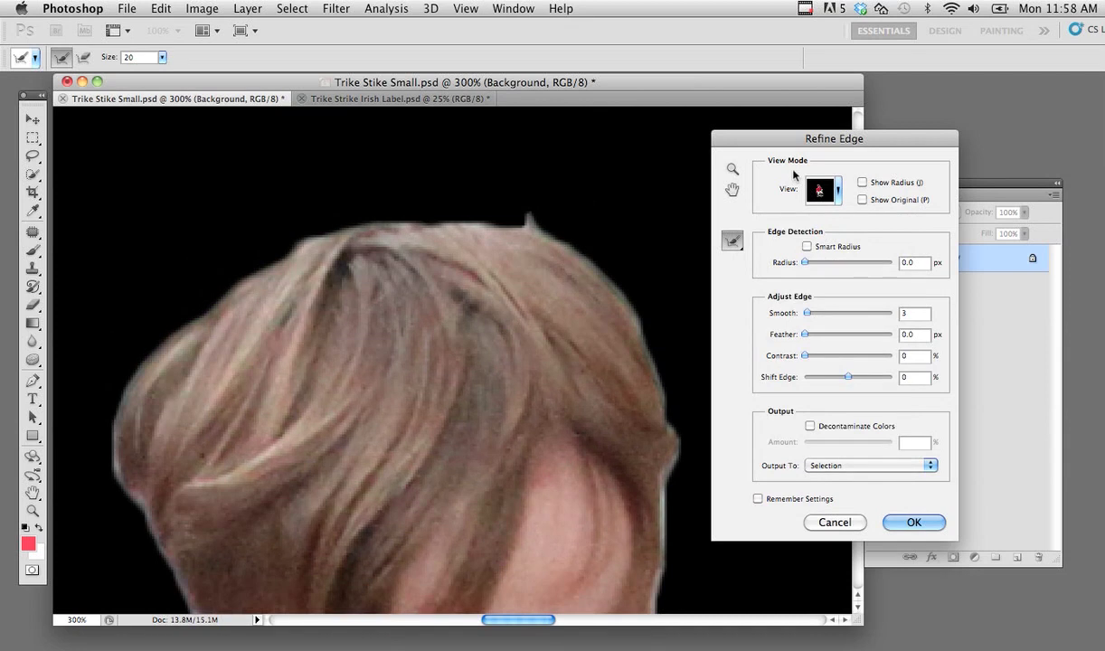
click(861, 184)
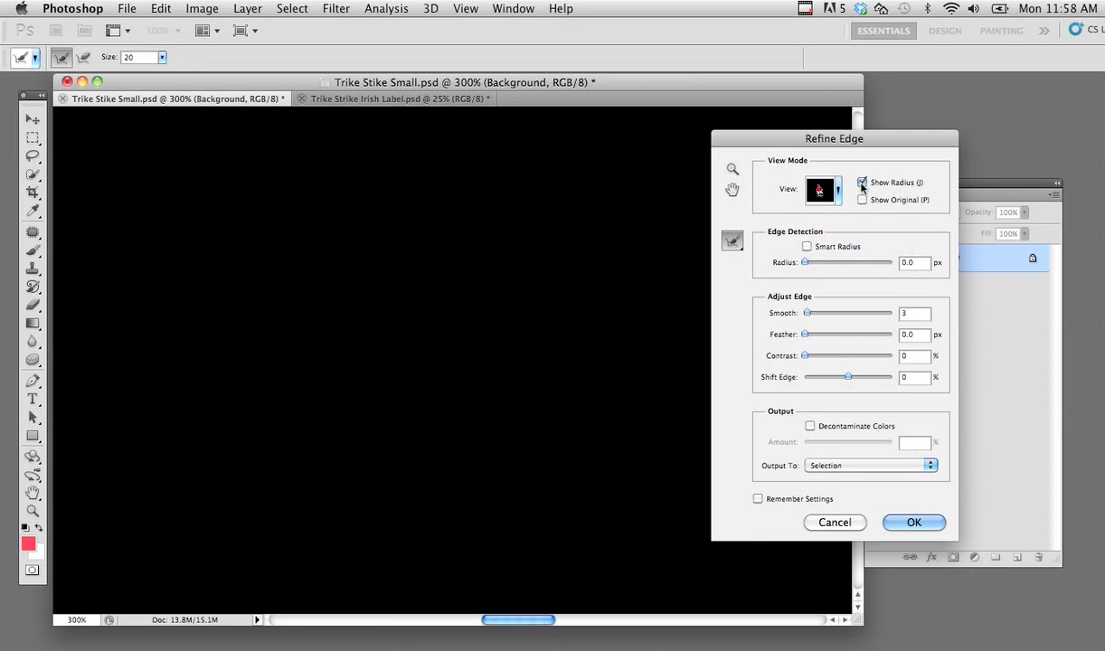
click(861, 183)
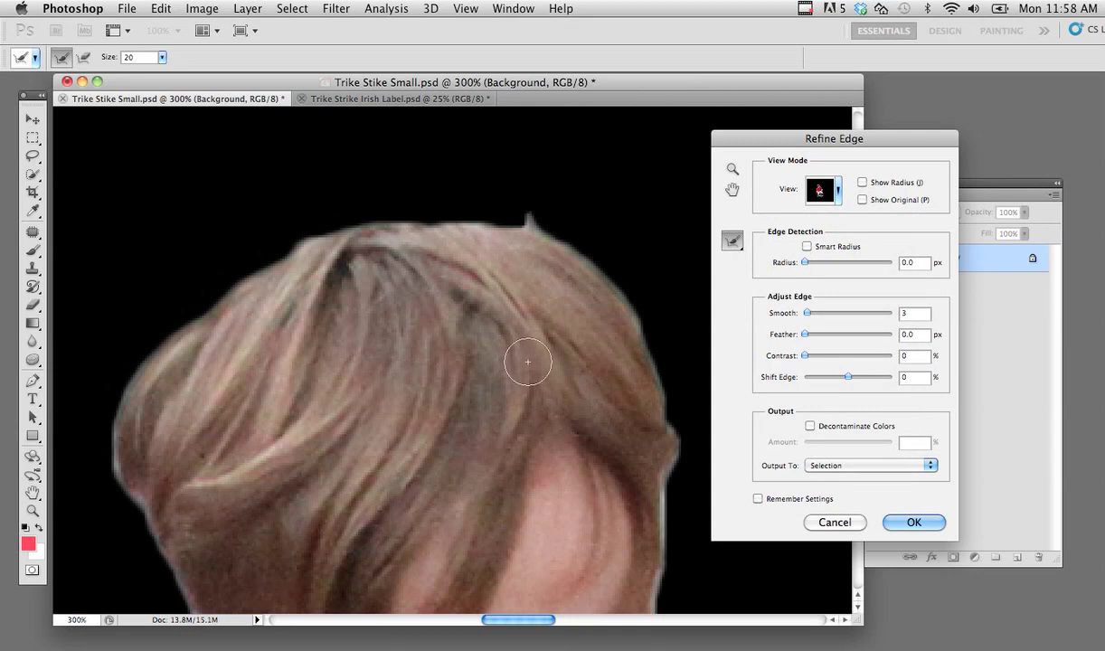
drag(474, 404, 416, 332)
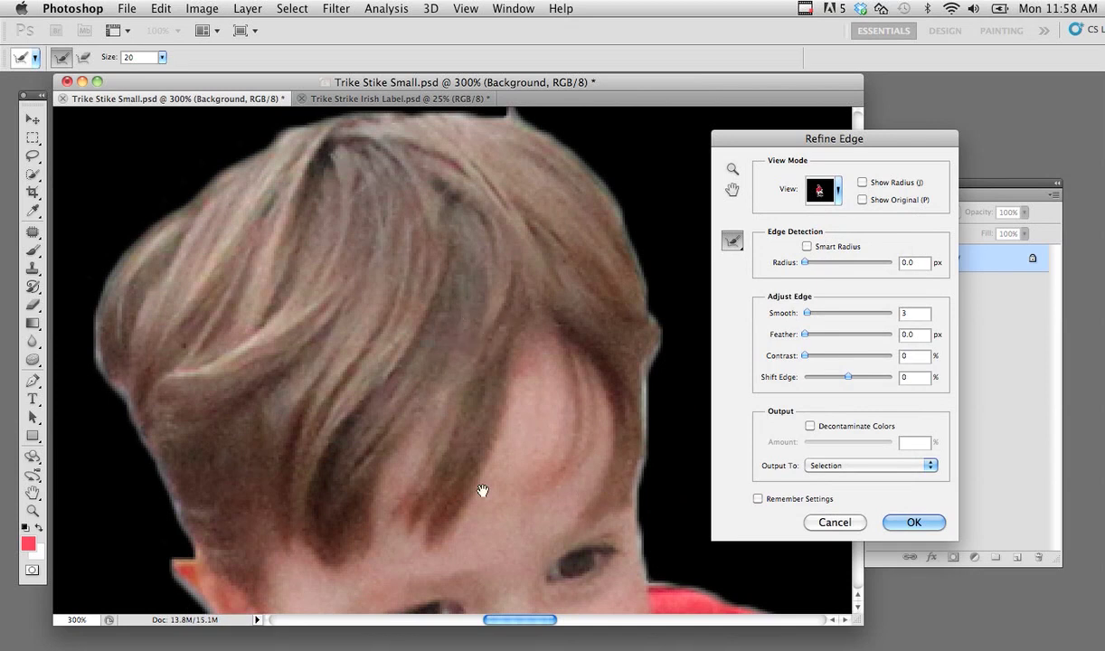
scroll(483, 490, down, 5)
scroll(469, 479, down, 5)
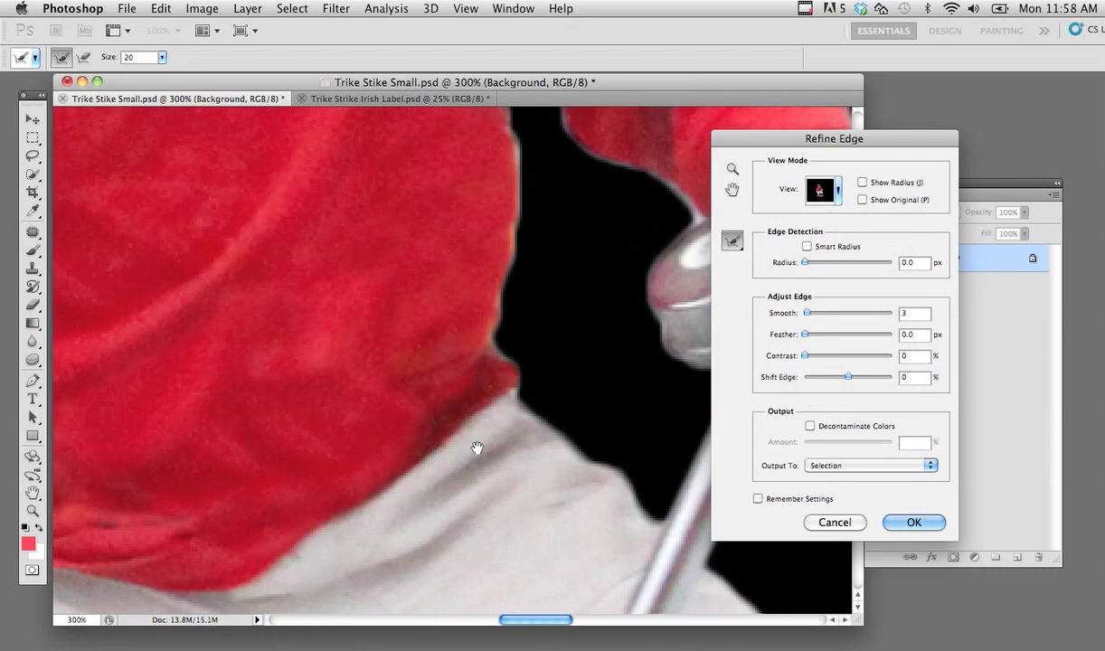
scroll(434, 425, down, 5)
scroll(395, 402, down, 2)
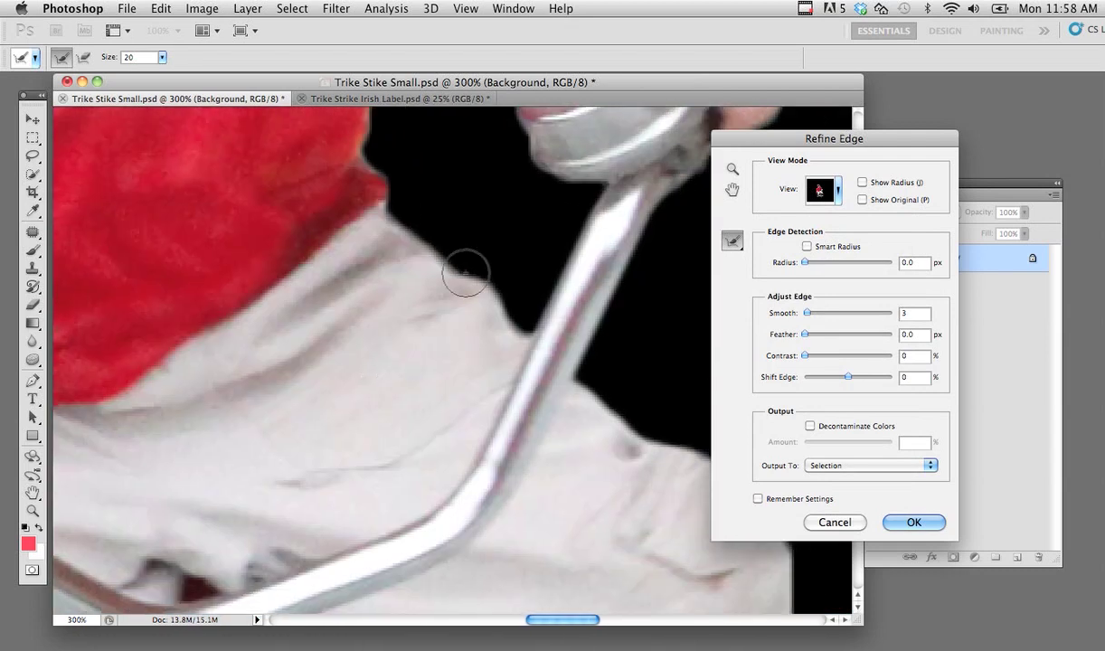
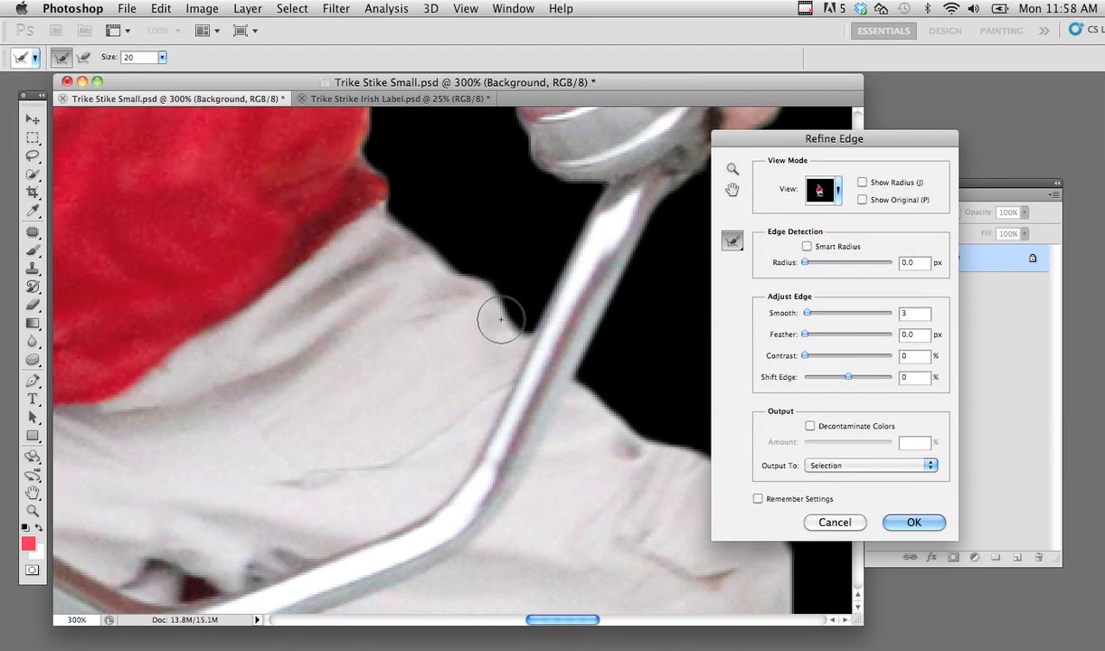
- Paint Refine Radius strokes along the white shirt edge beside the handlebar against the black background
mouse_move(500, 319)
mouse_down()
mouse_move(527, 339)
mouse_move(510, 338)
mouse_up()
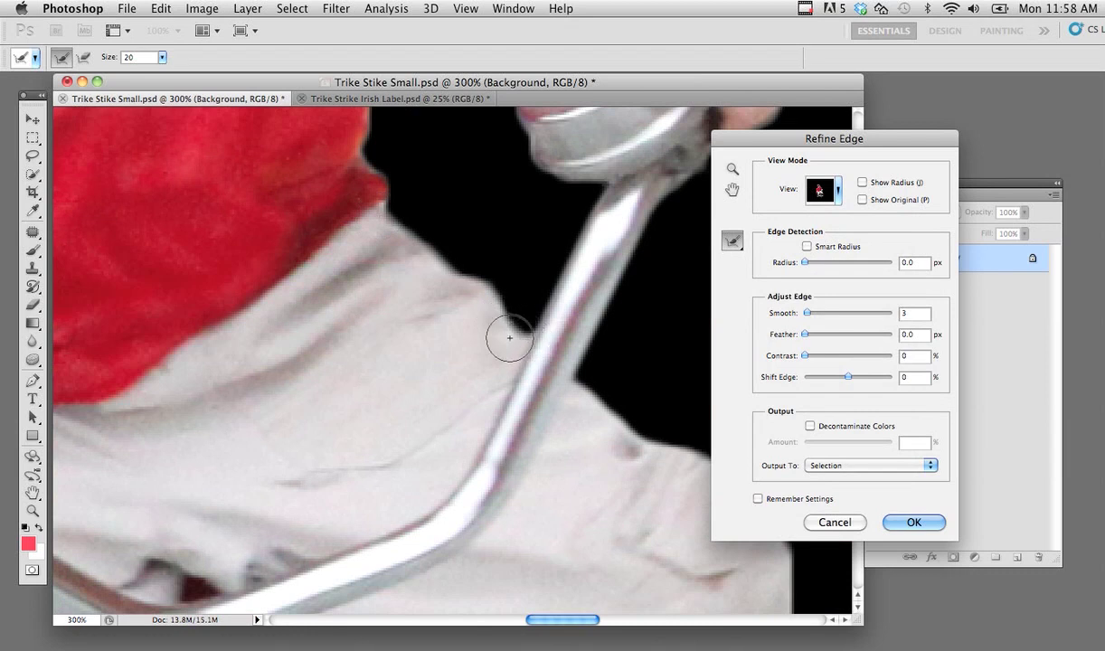
drag(504, 334, 547, 368)
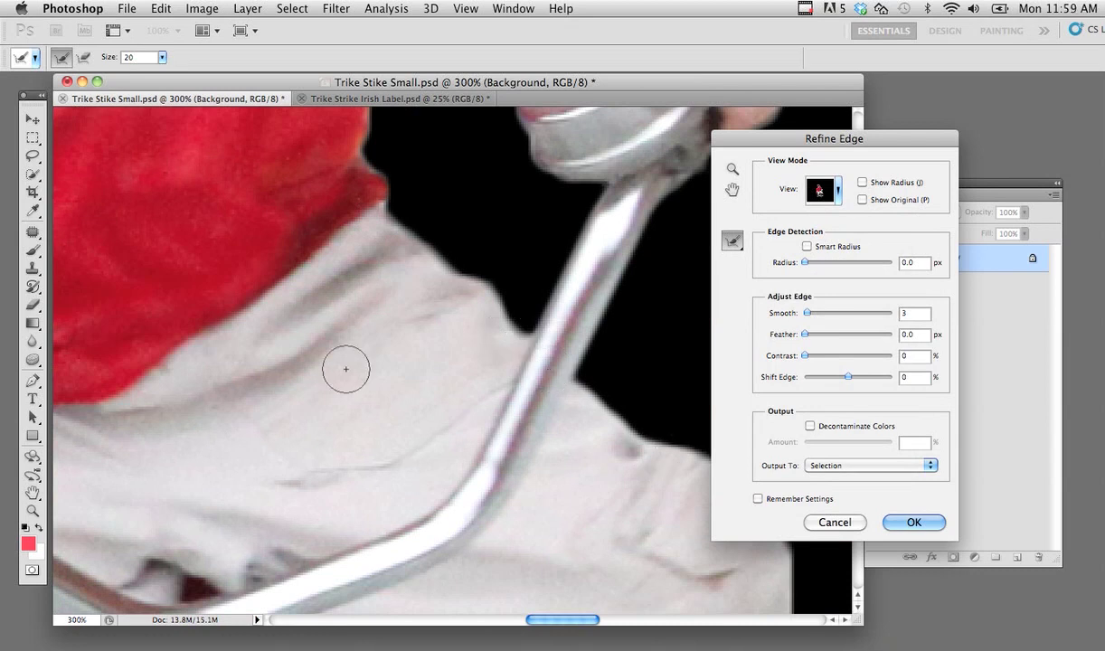
mouse_move(233, 411)
mouse_down()
mouse_move(228, 351)
mouse_move(394, 460)
mouse_move(426, 326)
mouse_move(409, 351)
mouse_move(419, 349)
mouse_up()
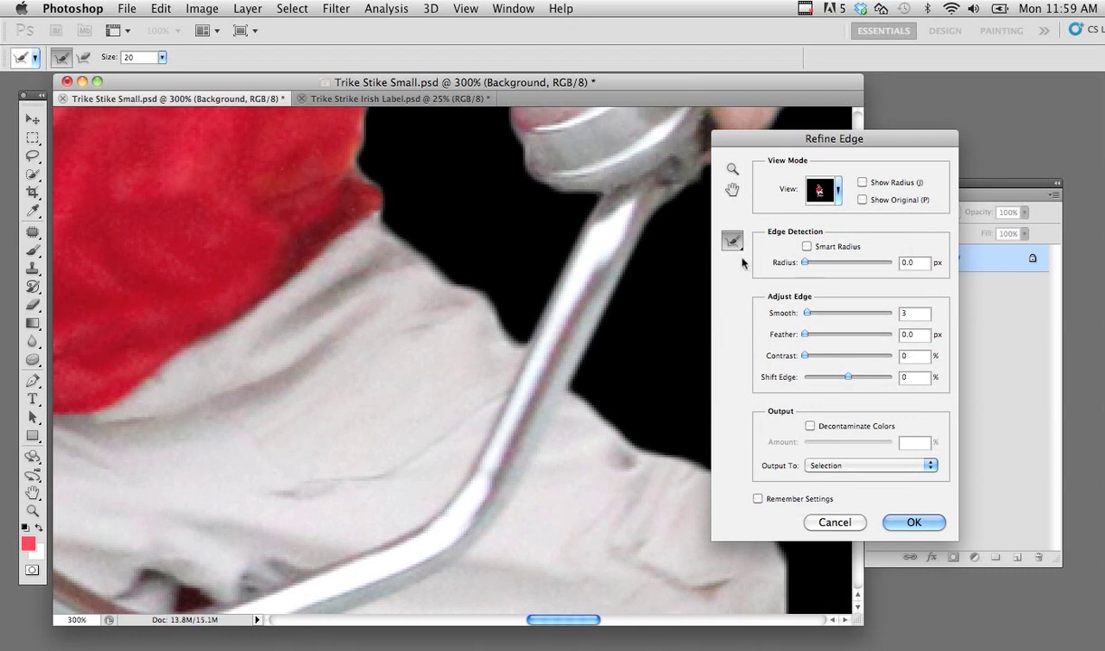
drag(323, 232, 486, 274)
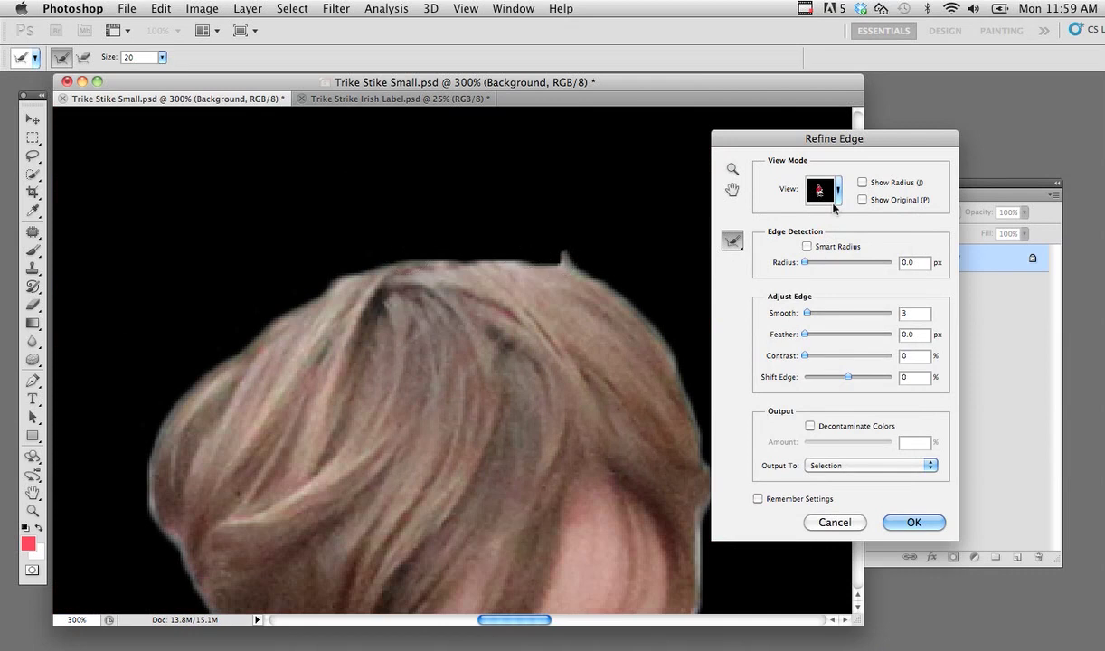
- Briefly preview the radius band, then refine the top and left edges of the boy's hair
click(863, 182)
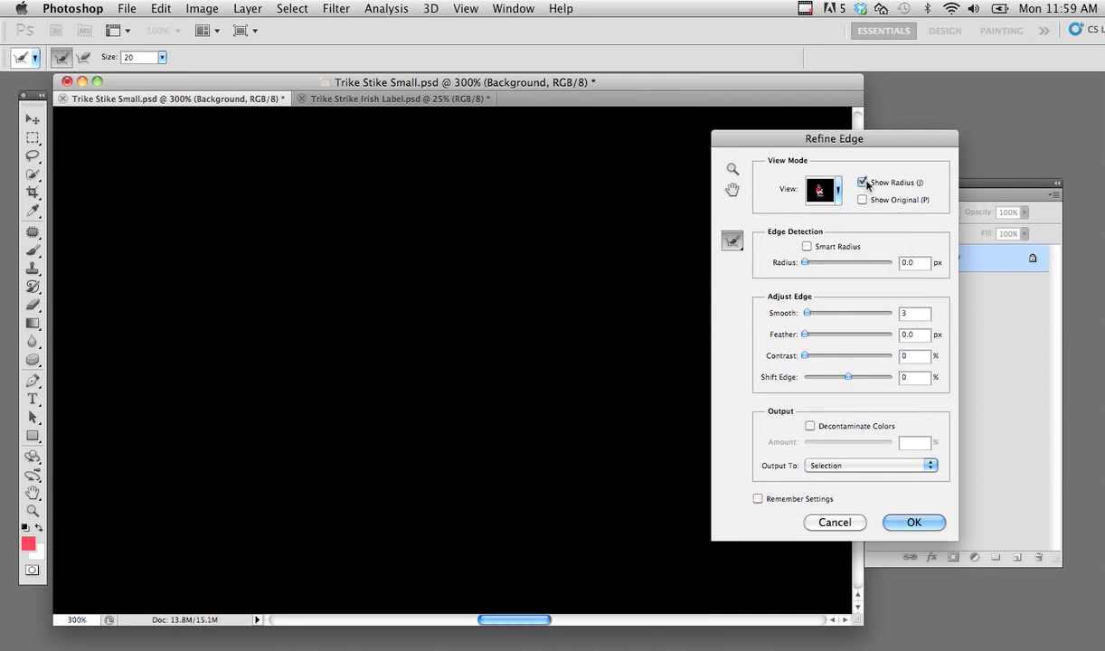
click(861, 183)
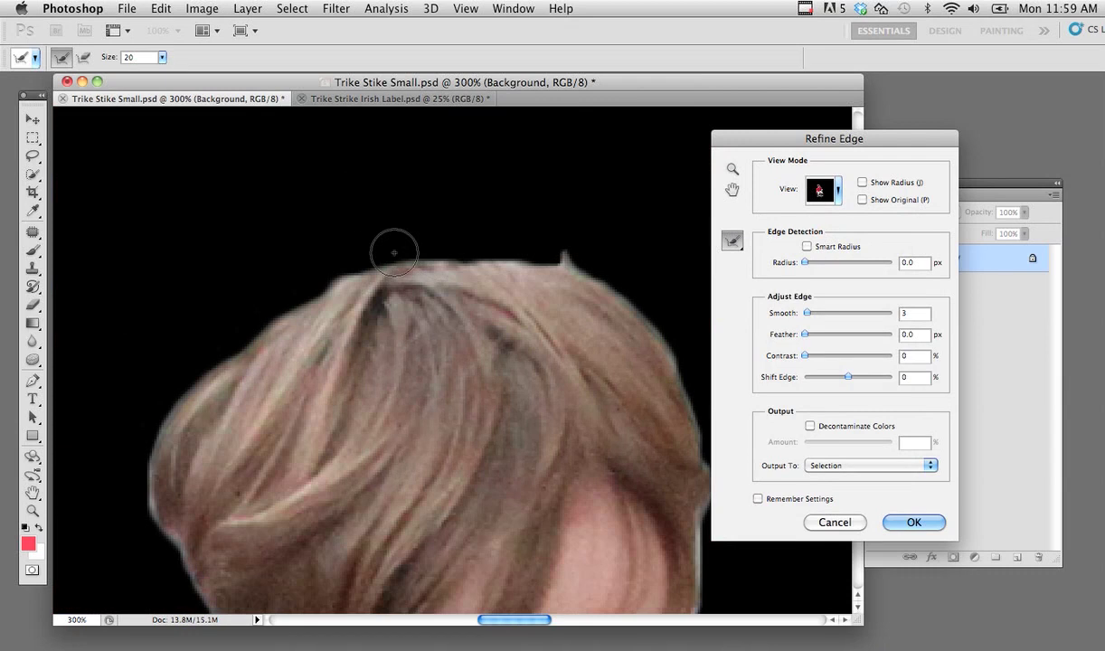
mouse_move(362, 259)
mouse_down()
mouse_move(478, 251)
mouse_move(607, 271)
mouse_move(486, 225)
mouse_move(277, 298)
mouse_move(201, 364)
mouse_move(257, 310)
mouse_up()
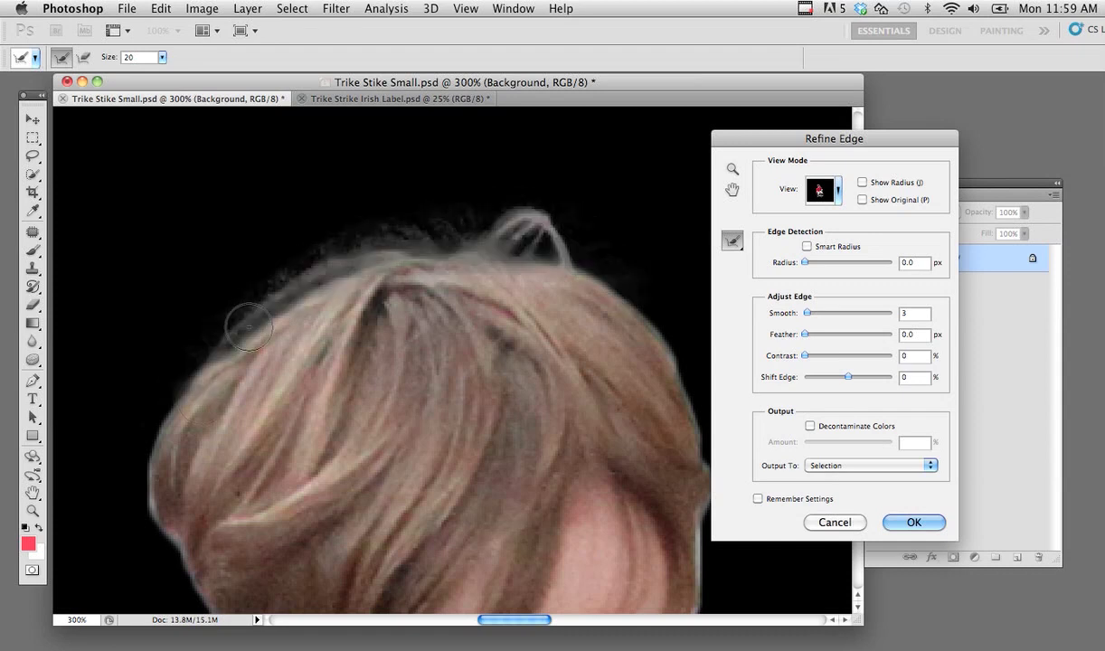
drag(248, 325, 136, 450)
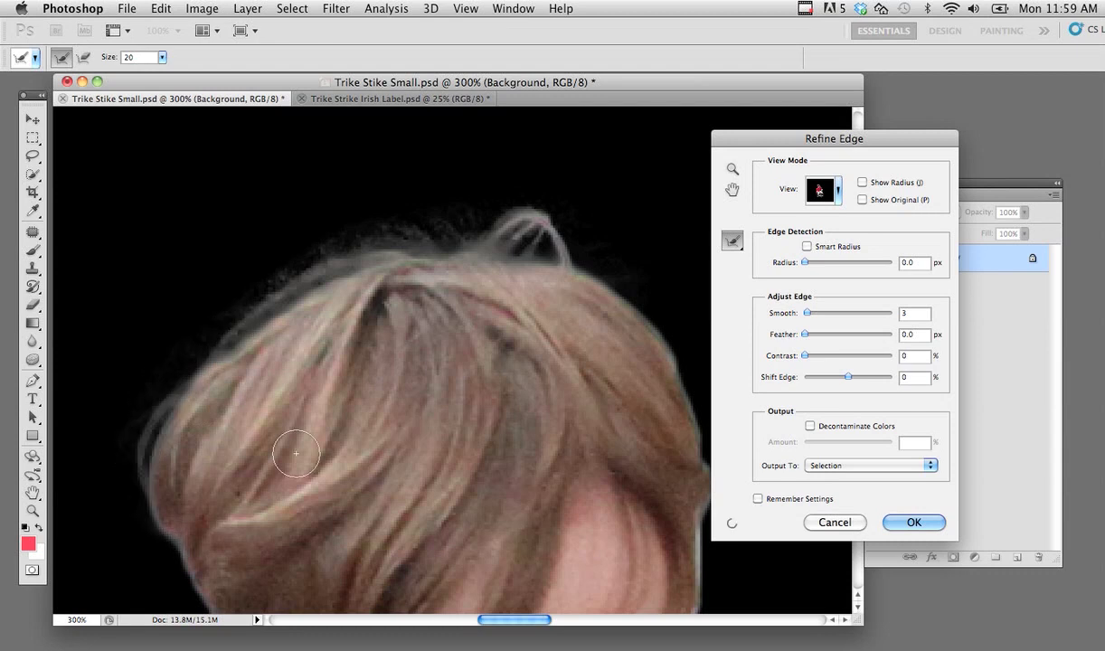
mouse_move(187, 384)
mouse_down()
mouse_move(268, 289)
mouse_move(364, 238)
mouse_up()
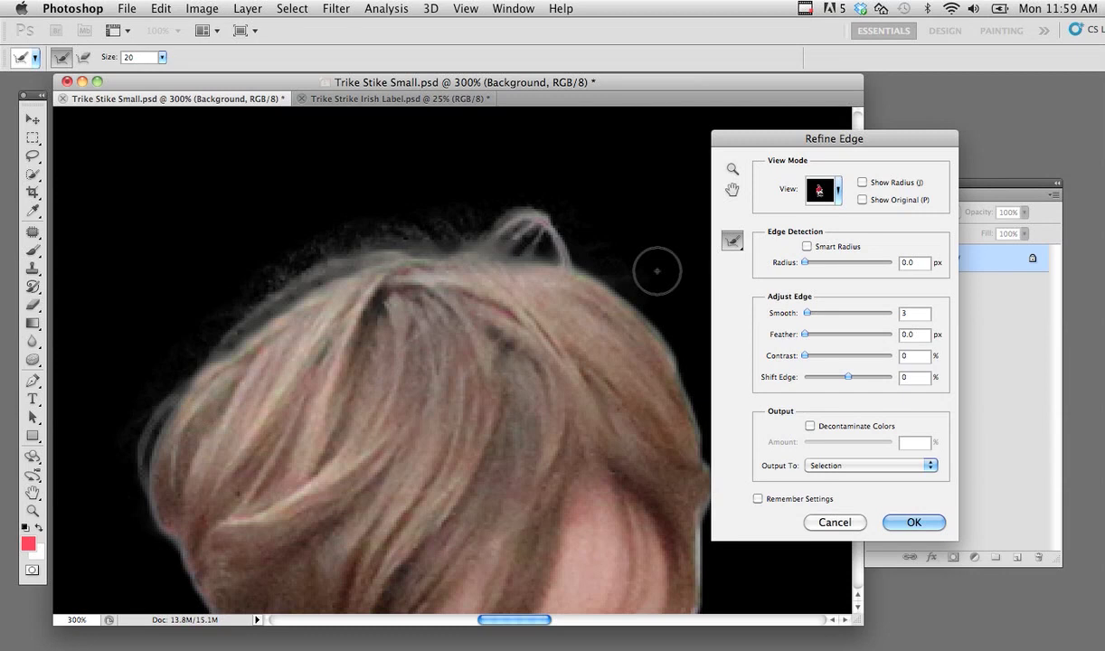
- Refine the right hair edge down toward the ear, checking the Show Radius band before turning it off
drag(674, 312, 565, 258)
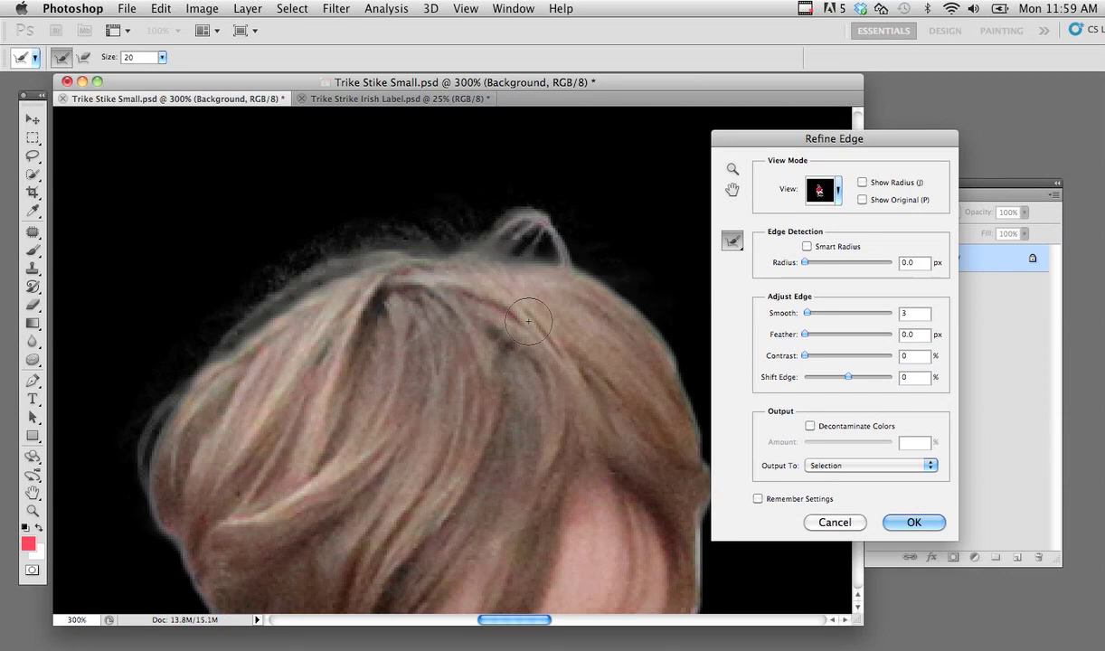
drag(524, 326, 414, 274)
drag(532, 235, 609, 410)
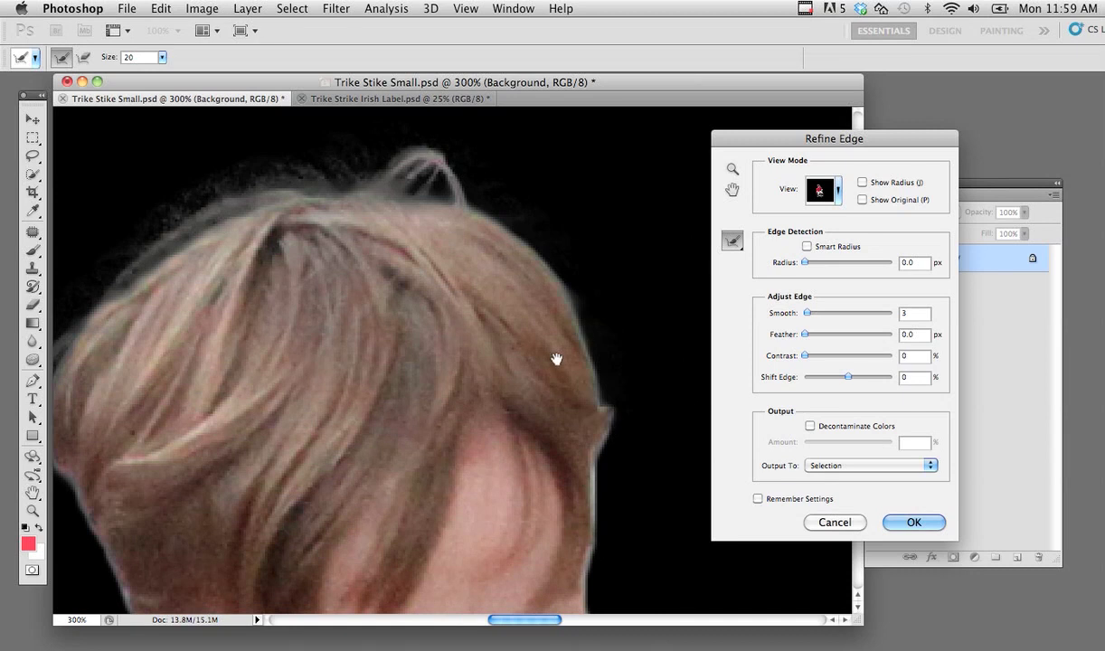
drag(556, 359, 511, 233)
mouse_move(574, 246)
mouse_down()
mouse_move(528, 370)
mouse_move(531, 476)
mouse_up()
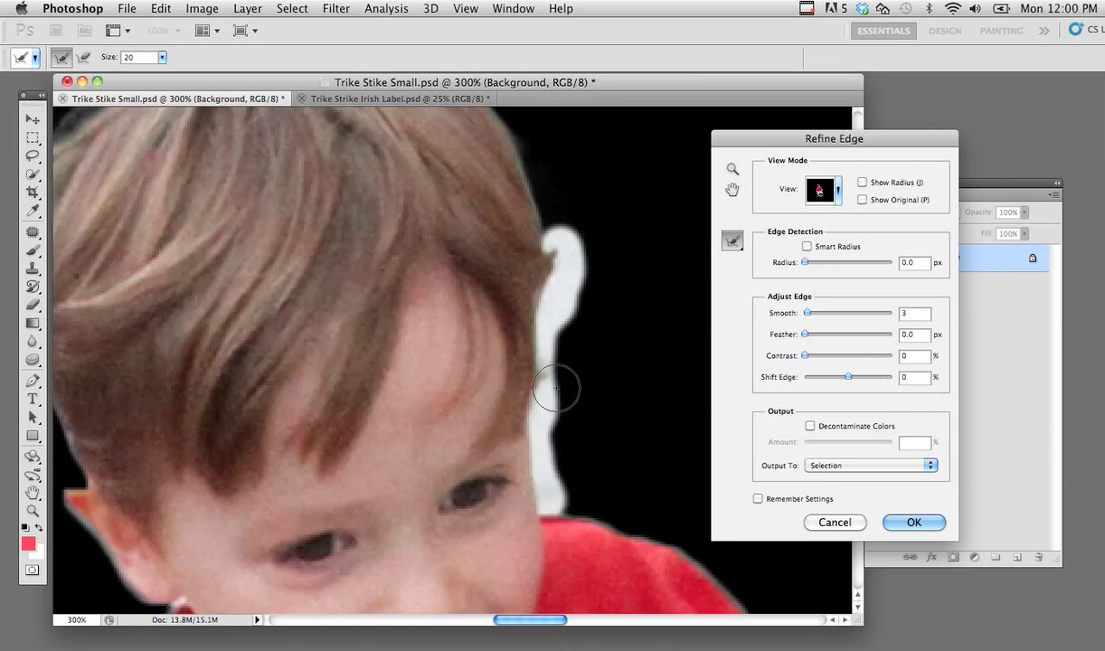
drag(556, 389, 557, 272)
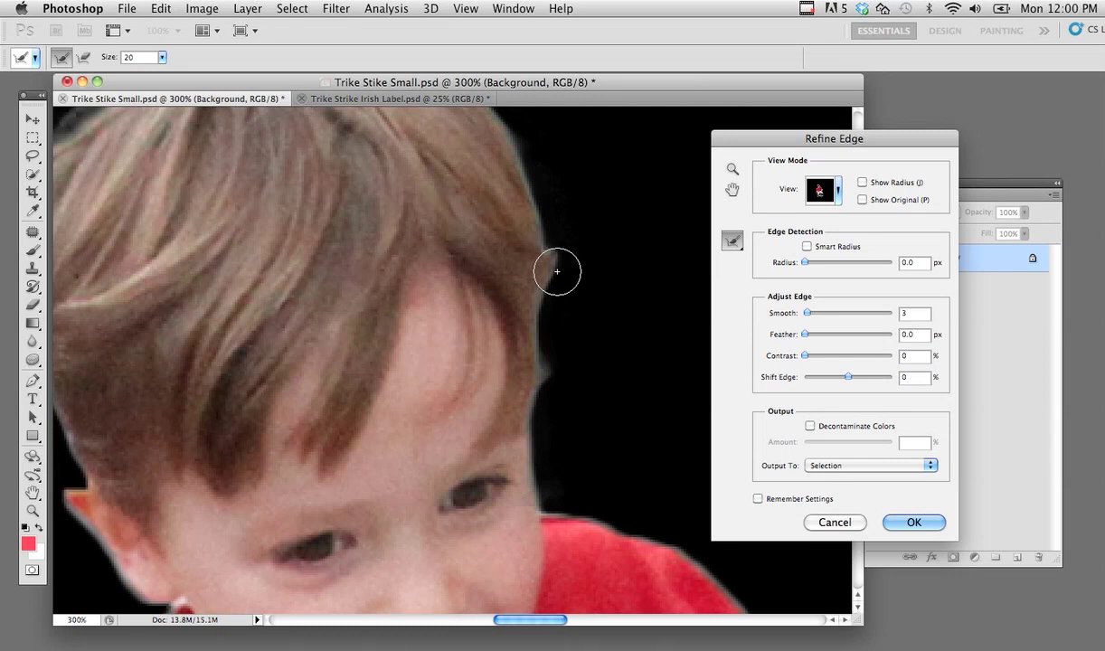
click(862, 182)
drag(424, 247, 459, 318)
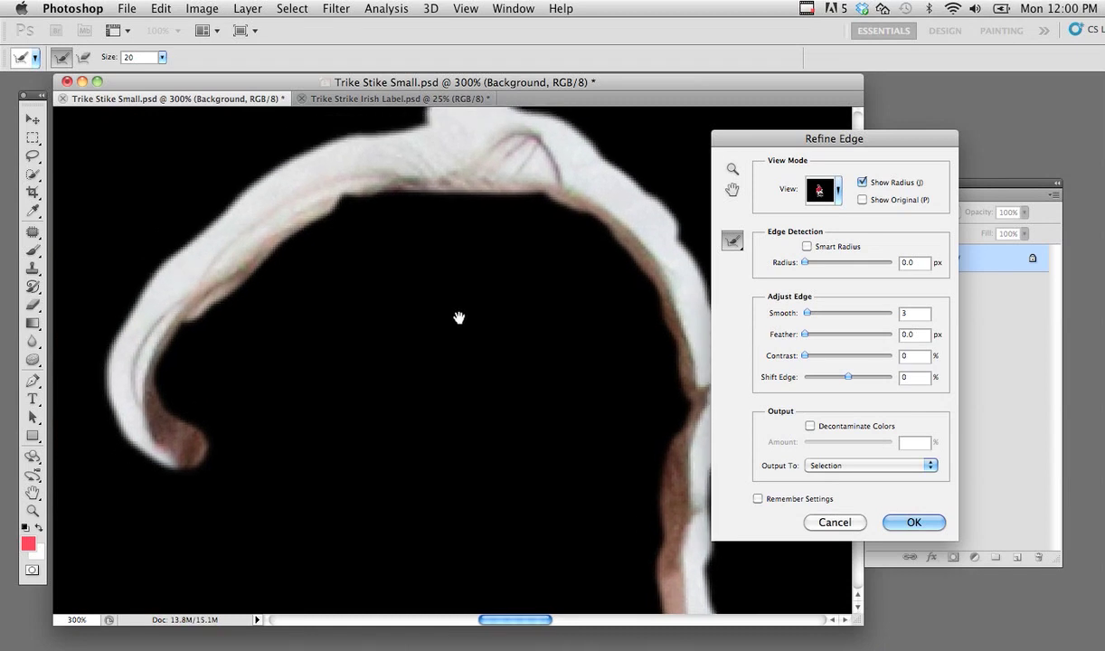
click(862, 183)
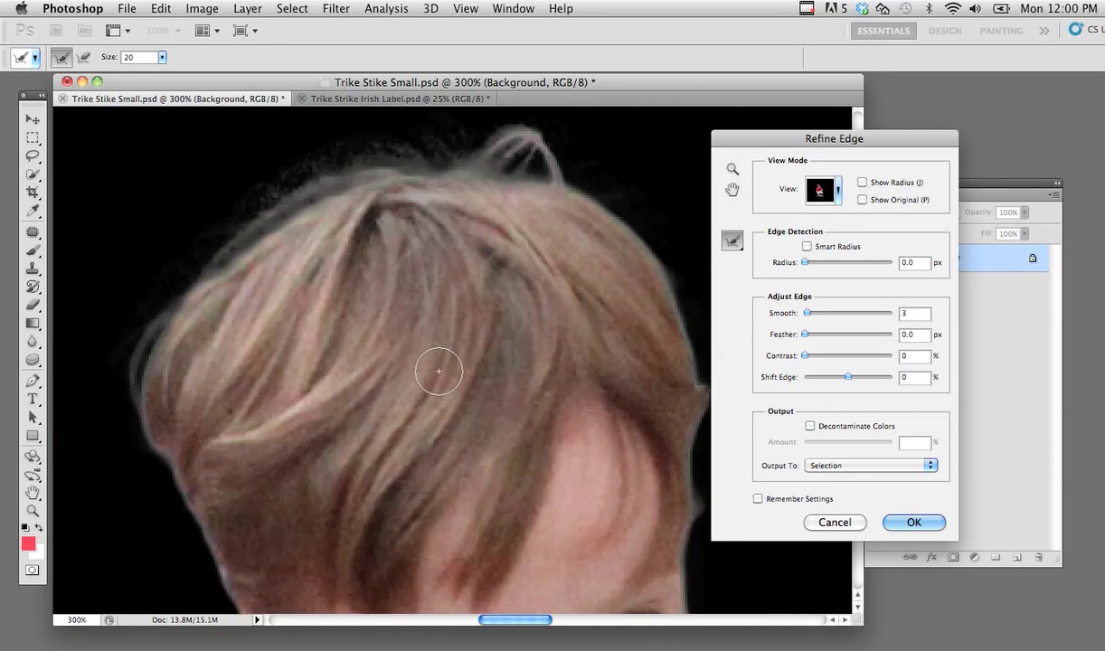
- Refine the left hair edge and the shoulder edge of the red shirt
drag(438, 370, 452, 200)
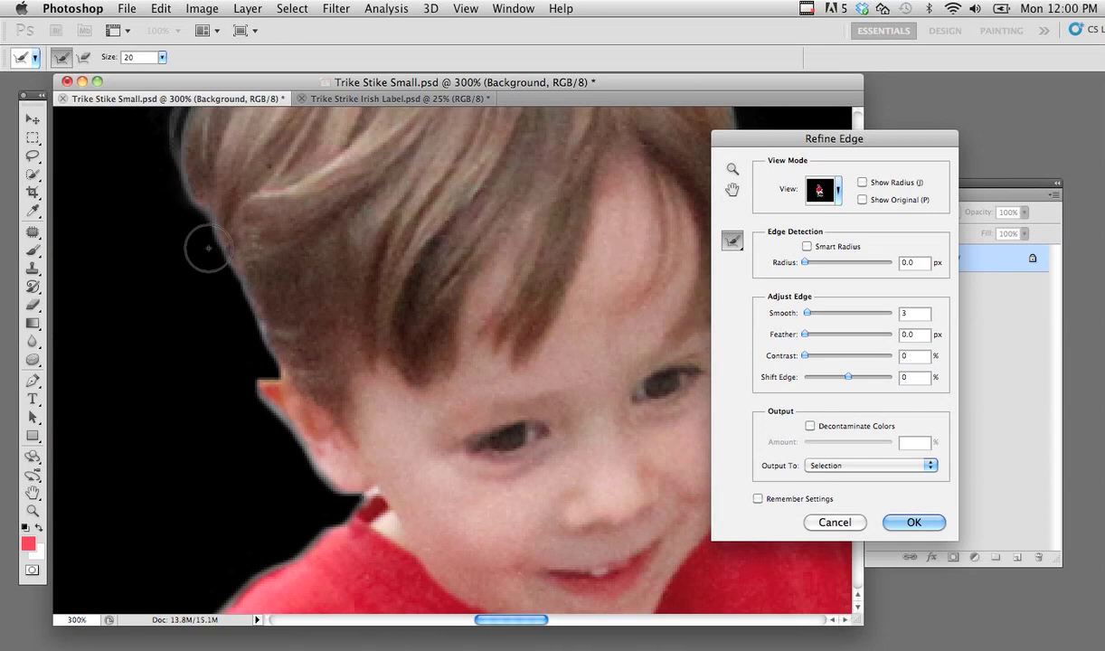
drag(197, 246, 327, 499)
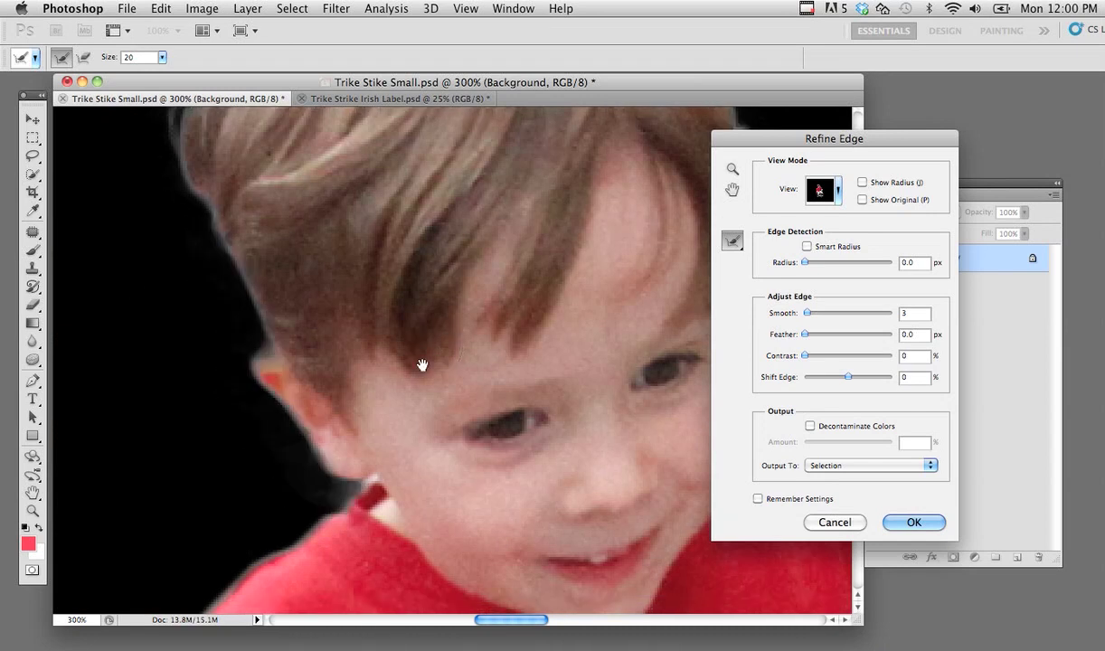
scroll(422, 365, down, 10)
mouse_move(377, 326)
mouse_down()
mouse_move(408, 337)
mouse_move(413, 359)
mouse_up()
drag(287, 265, 561, 118)
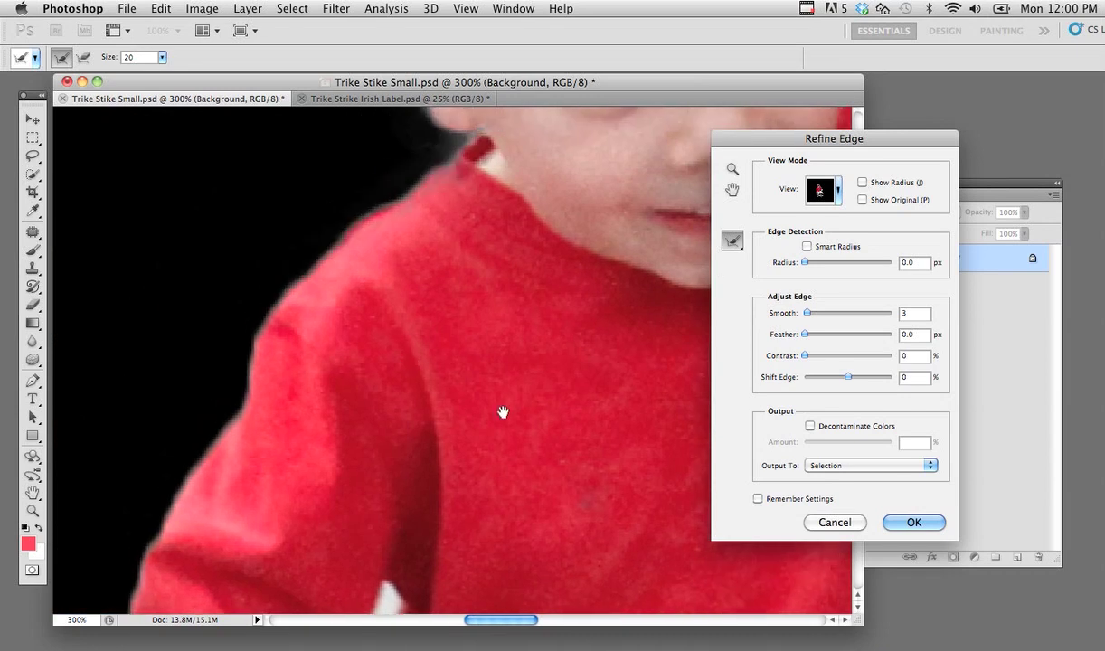
- Refine the dark gap between the boy's arm and body from bottom to top
drag(502, 413, 480, 296)
drag(348, 306, 340, 254)
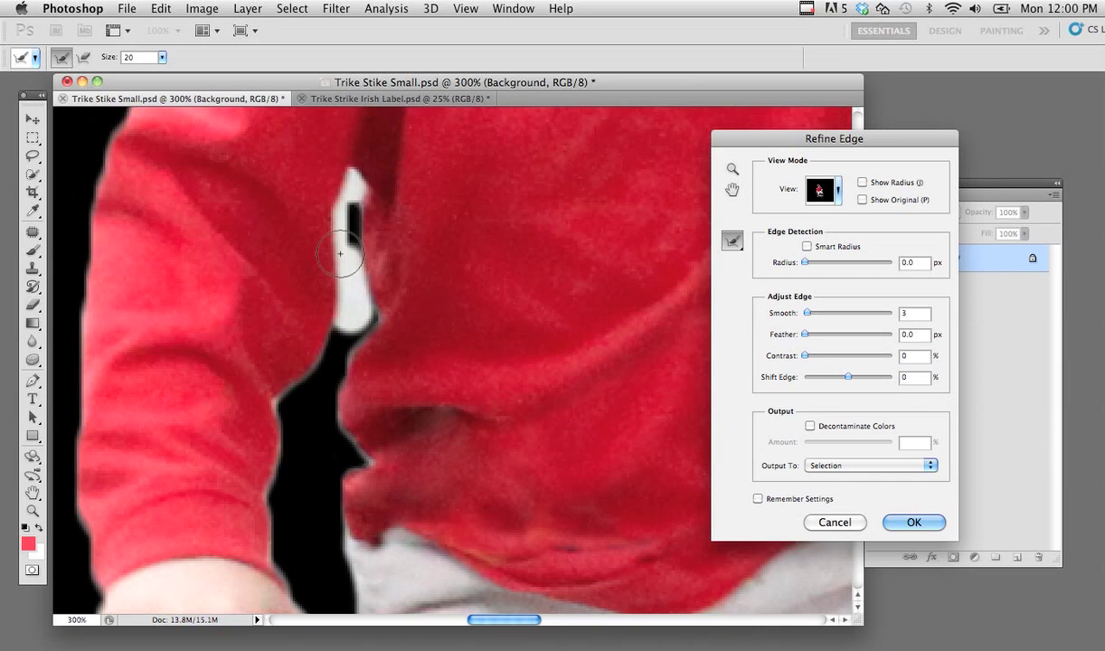
mouse_move(351, 312)
mouse_down()
mouse_move(268, 509)
mouse_move(302, 523)
mouse_up()
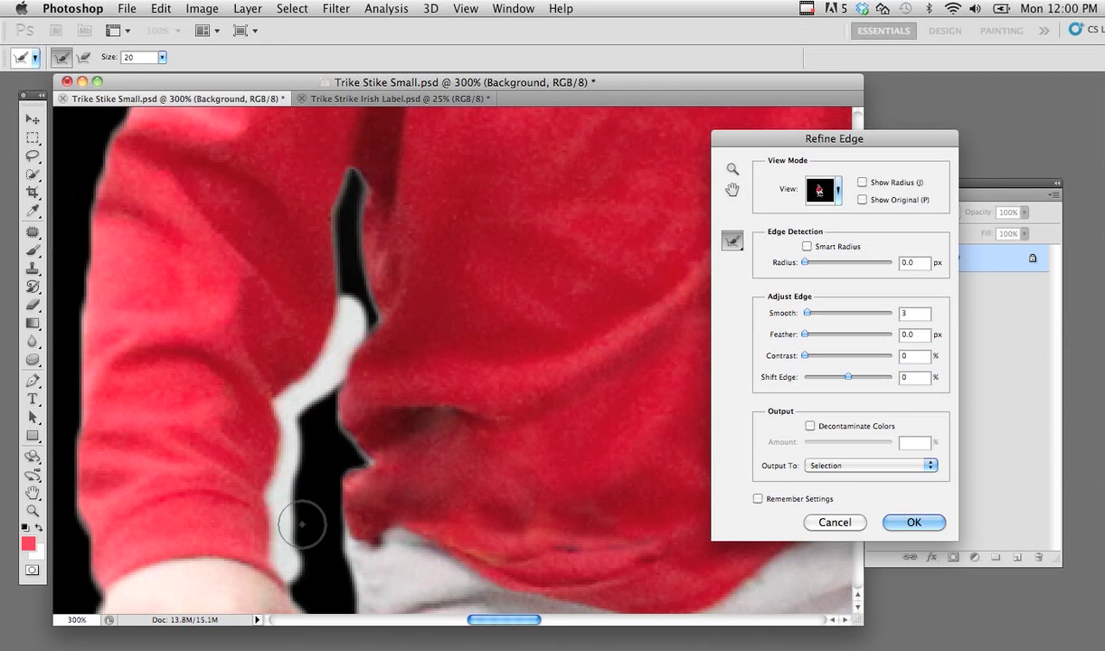
click(318, 469)
mouse_move(318, 470)
mouse_down()
mouse_move(318, 397)
mouse_move(360, 299)
mouse_move(357, 173)
mouse_up()
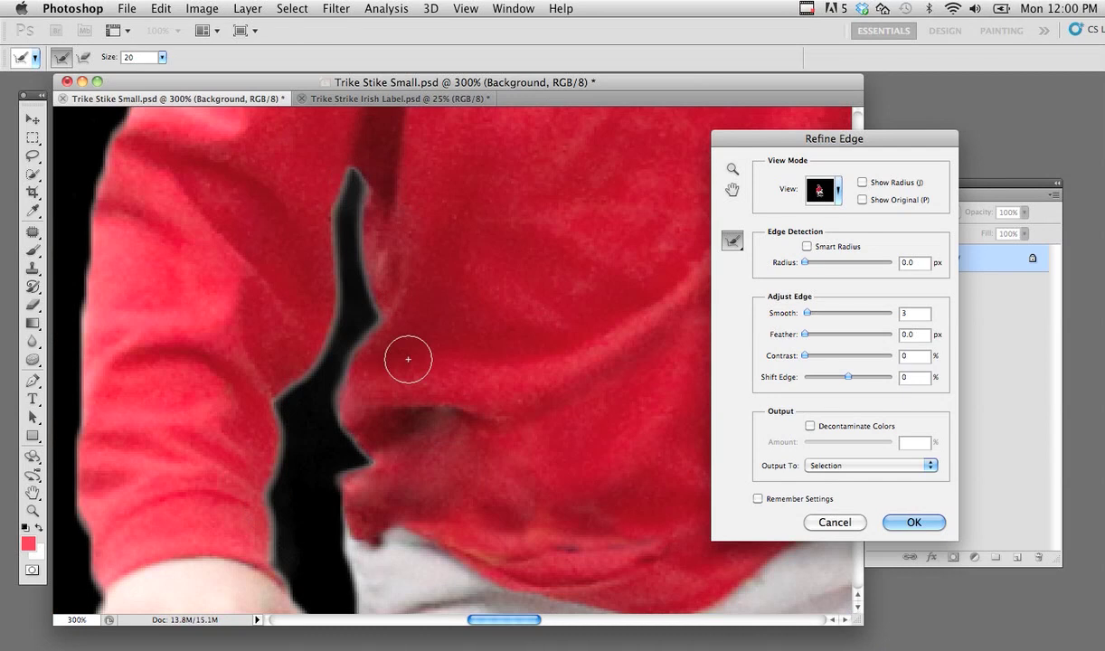
- Refine the left outer edge of the arm in the red sleeve
drag(412, 388, 478, 328)
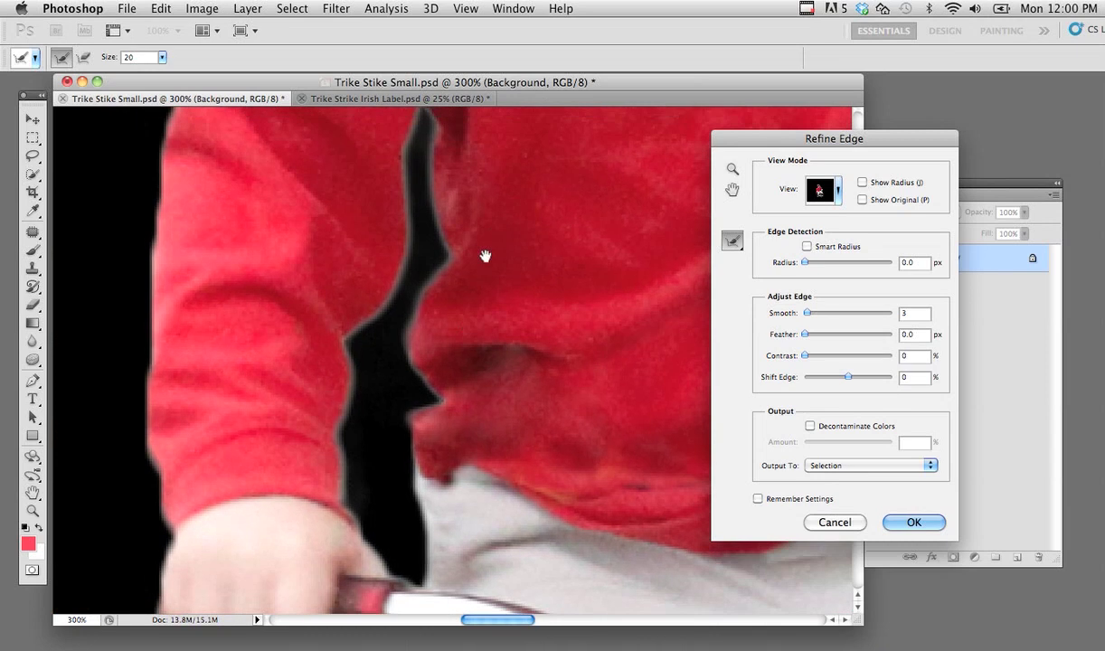
drag(497, 229, 578, 265)
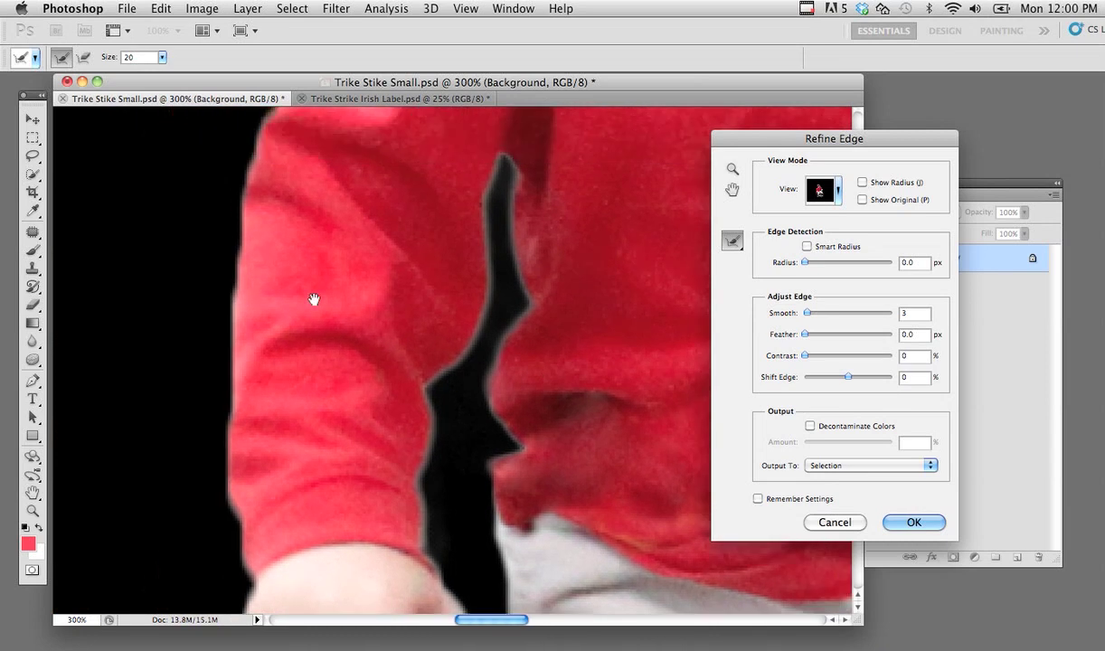
drag(314, 299, 325, 319)
drag(239, 273, 245, 470)
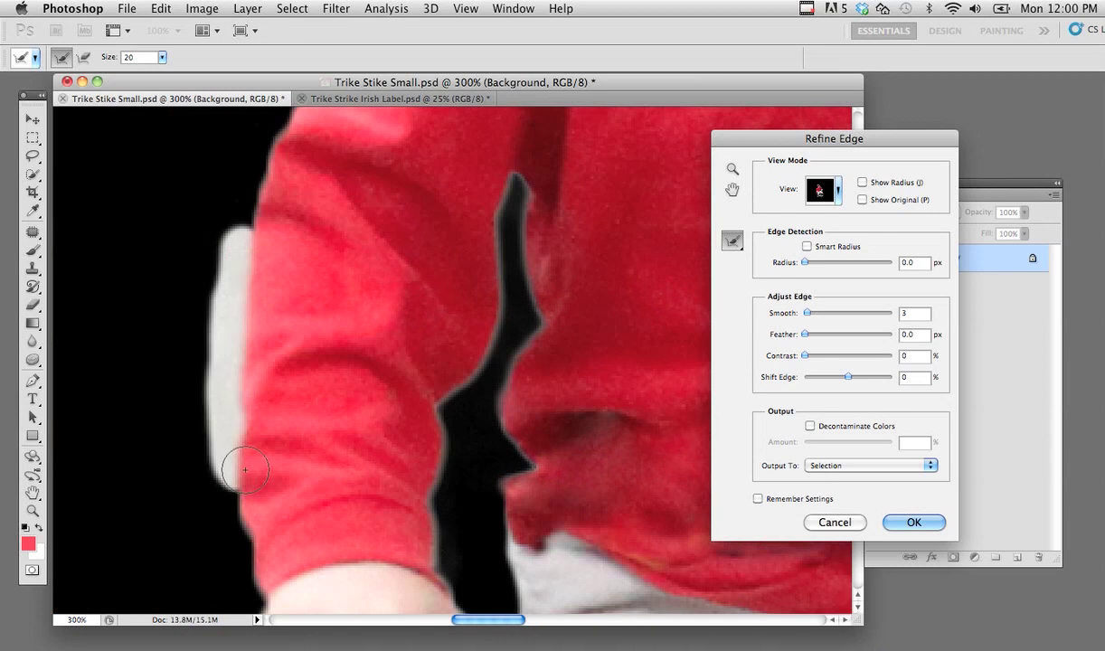
drag(320, 471, 289, 310)
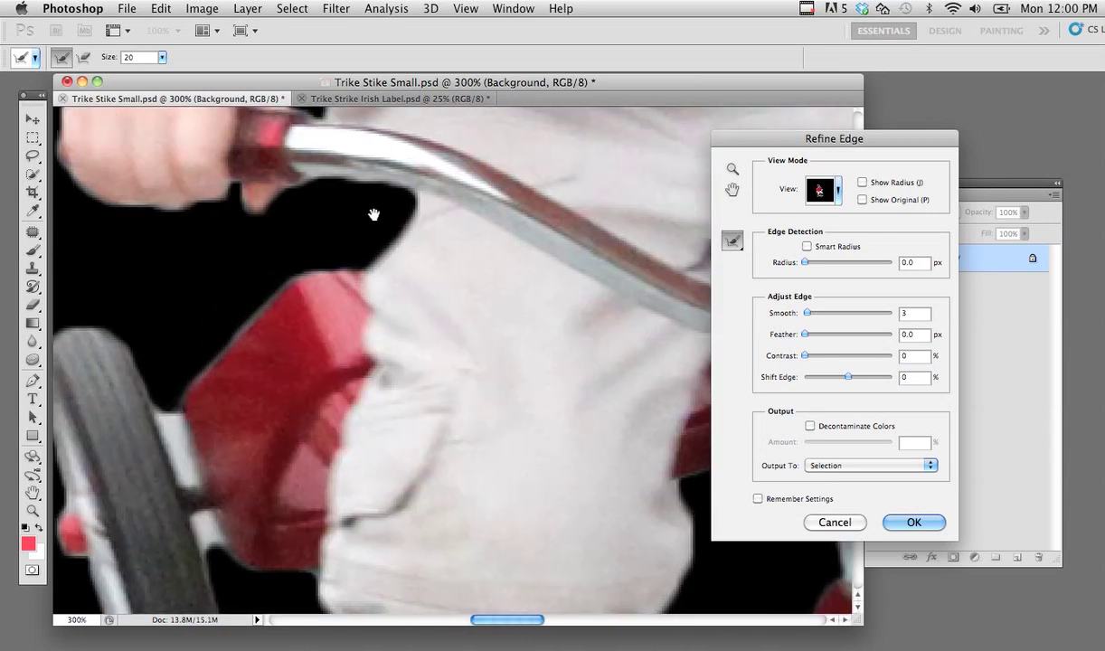
- Refine the edges under the handlebar and along the seat top, and set Shift Edge to -20%
mouse_move(335, 192)
mouse_down()
mouse_move(367, 188)
mouse_move(366, 247)
mouse_move(356, 221)
mouse_up()
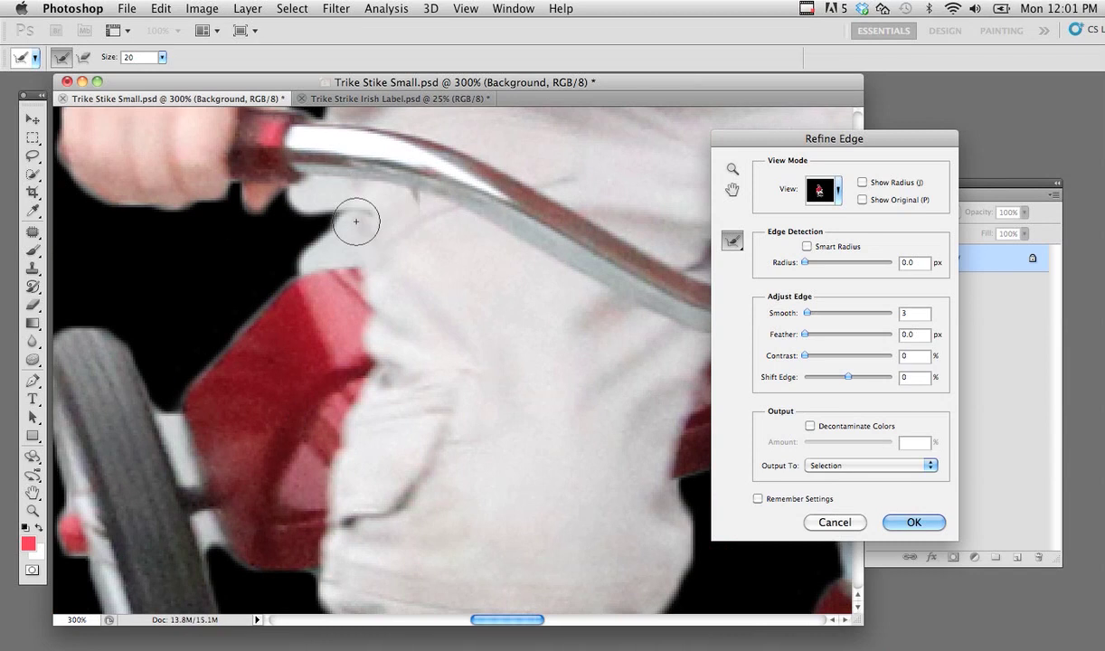
mouse_move(411, 191)
mouse_down()
mouse_move(327, 256)
mouse_move(374, 217)
mouse_up()
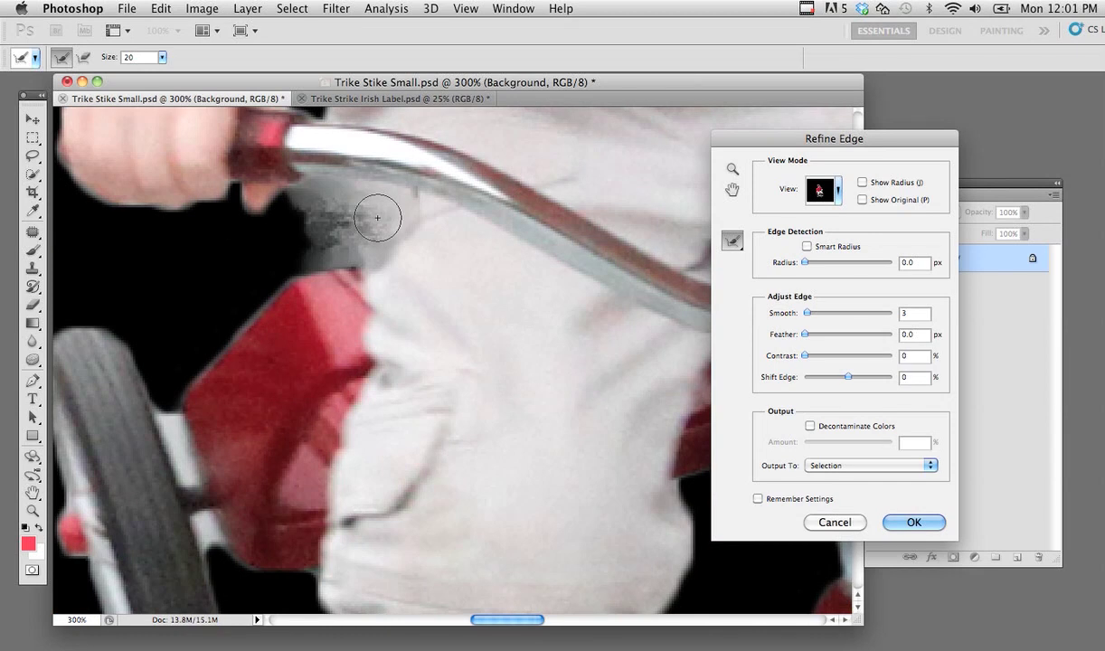
mouse_move(417, 185)
mouse_down()
mouse_move(370, 213)
mouse_move(403, 204)
mouse_up()
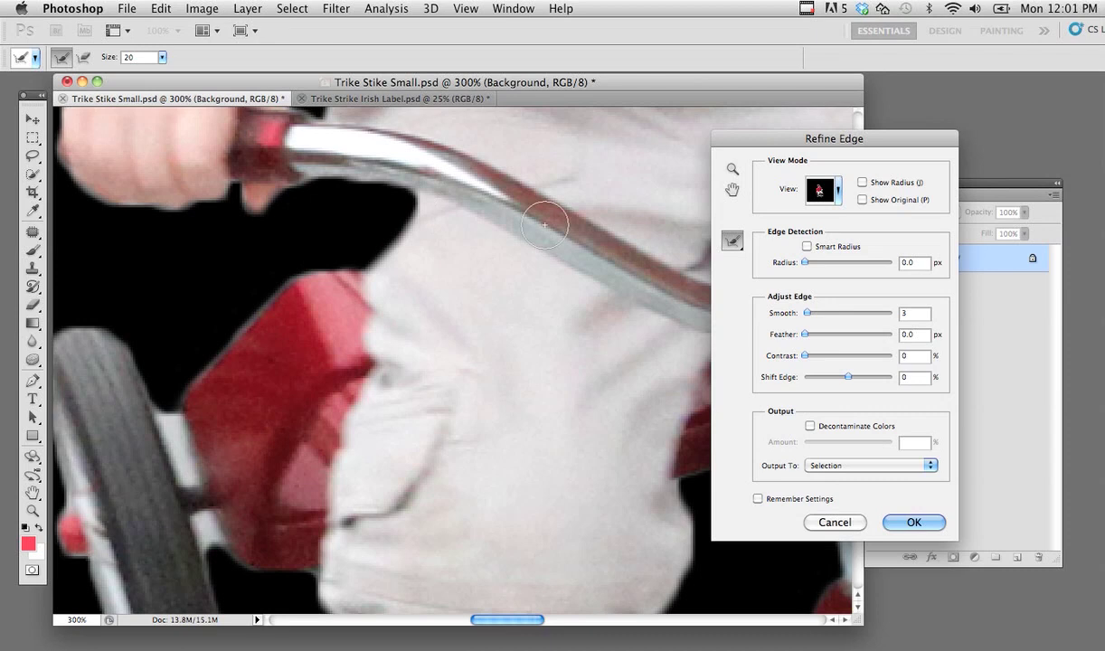
mouse_move(454, 234)
mouse_down()
mouse_move(510, 320)
mouse_move(533, 258)
mouse_up()
drag(353, 282, 298, 352)
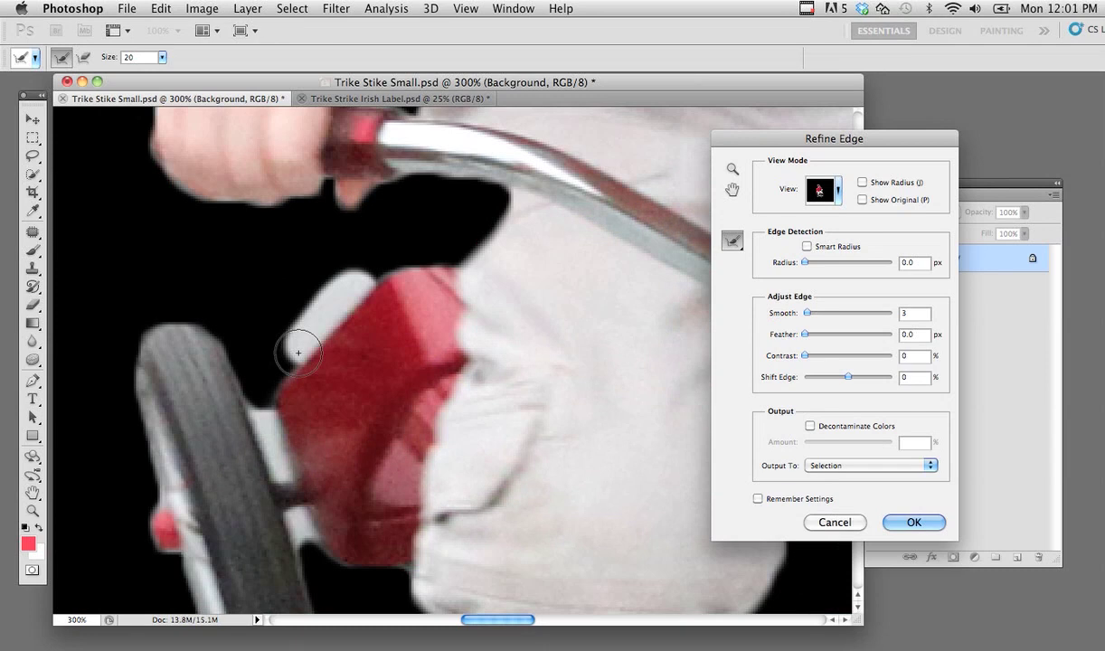
drag(366, 387, 355, 336)
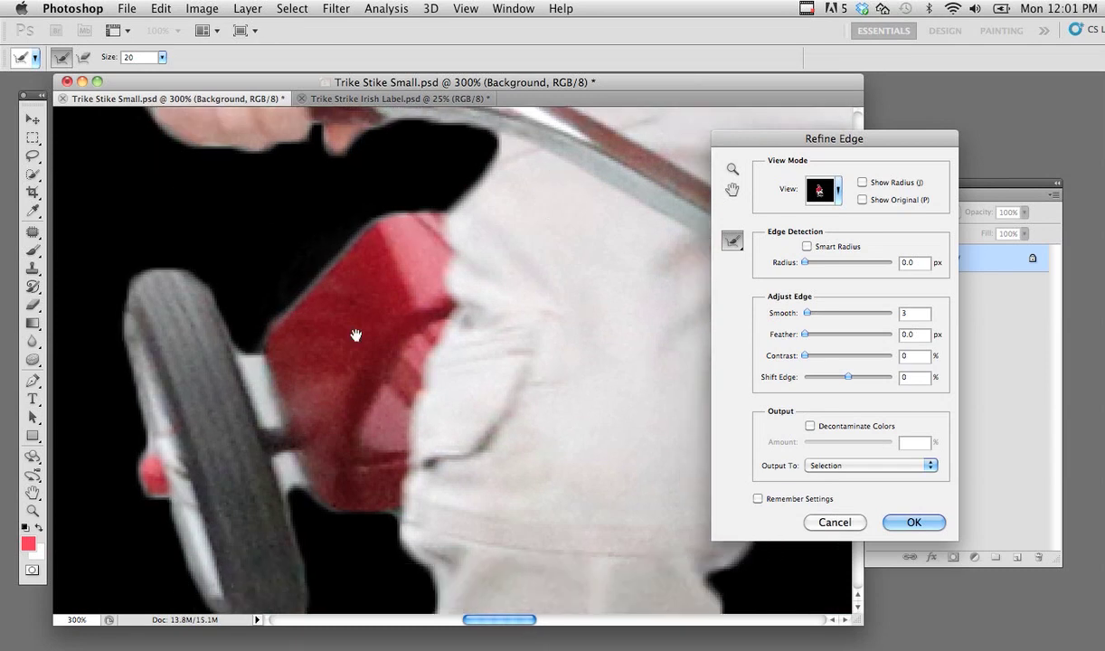
drag(850, 376, 838, 380)
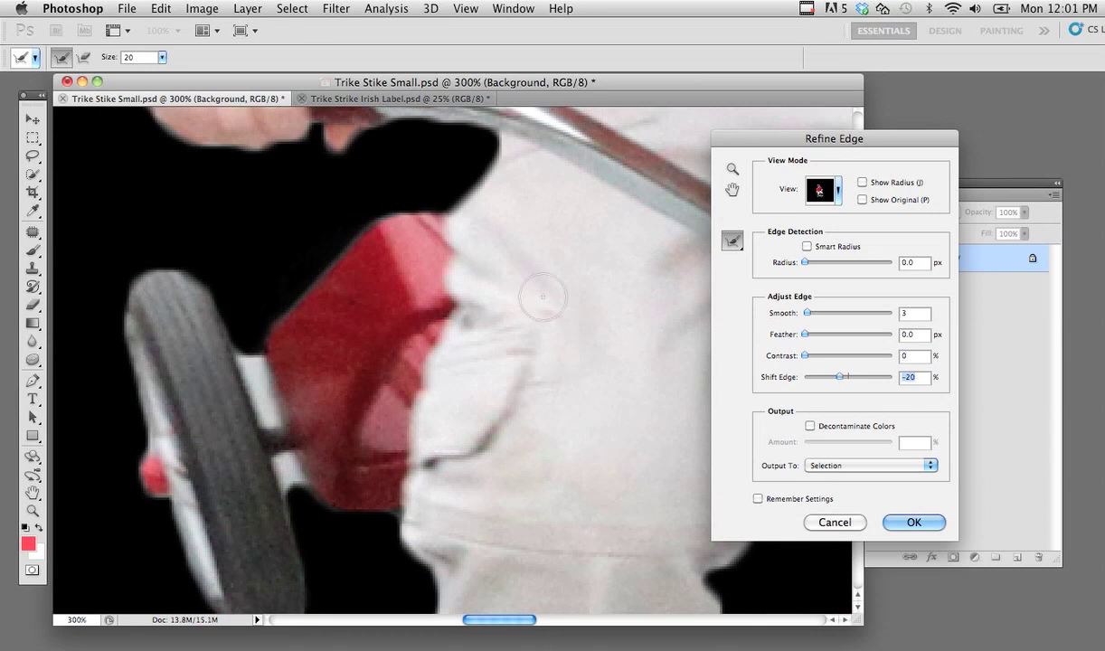
- Set Shift Edge to -13% and refine the stray hair strand on top of the head
drag(552, 243, 484, 494)
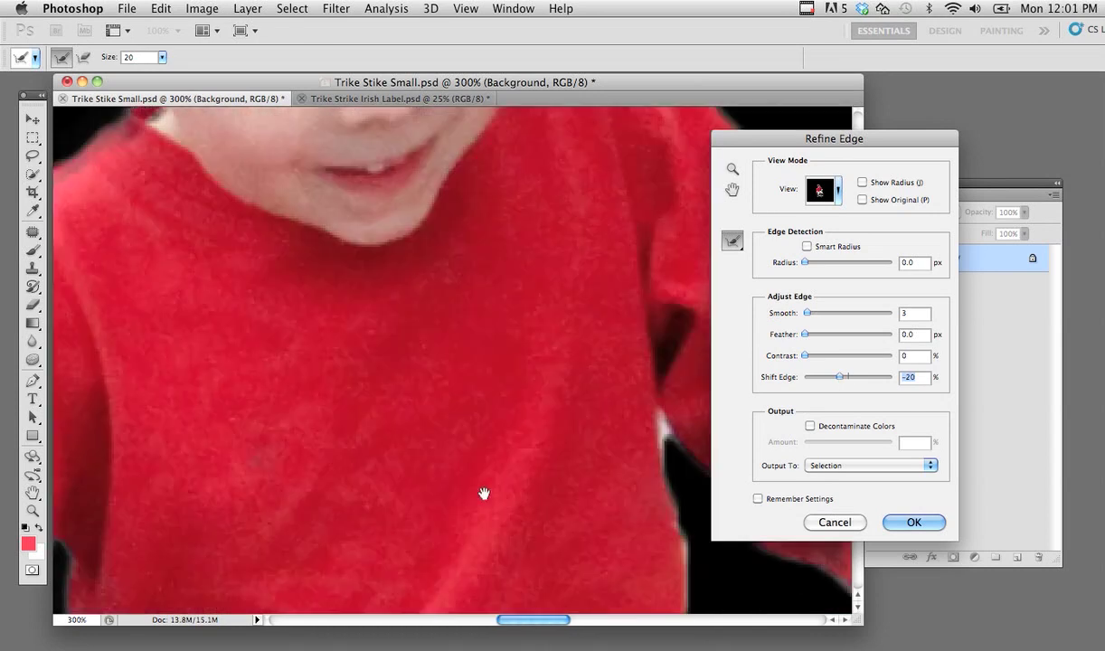
scroll(483, 494, up, 5)
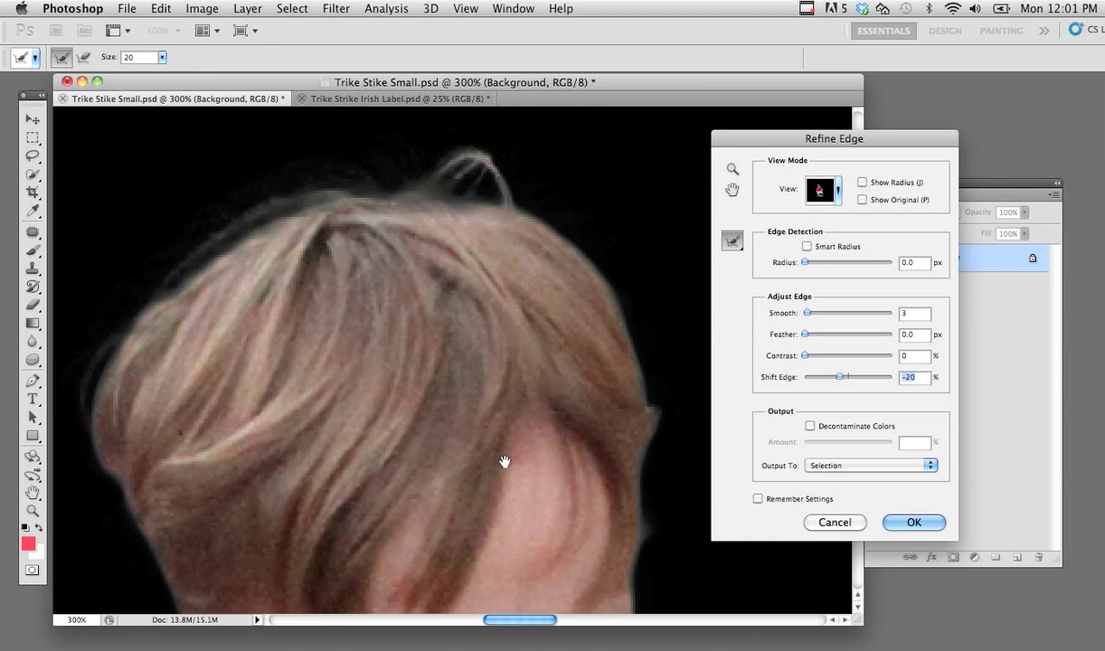
mouse_move(840, 376)
mouse_down()
mouse_move(823, 382)
mouse_move(842, 380)
mouse_up()
drag(497, 182, 532, 179)
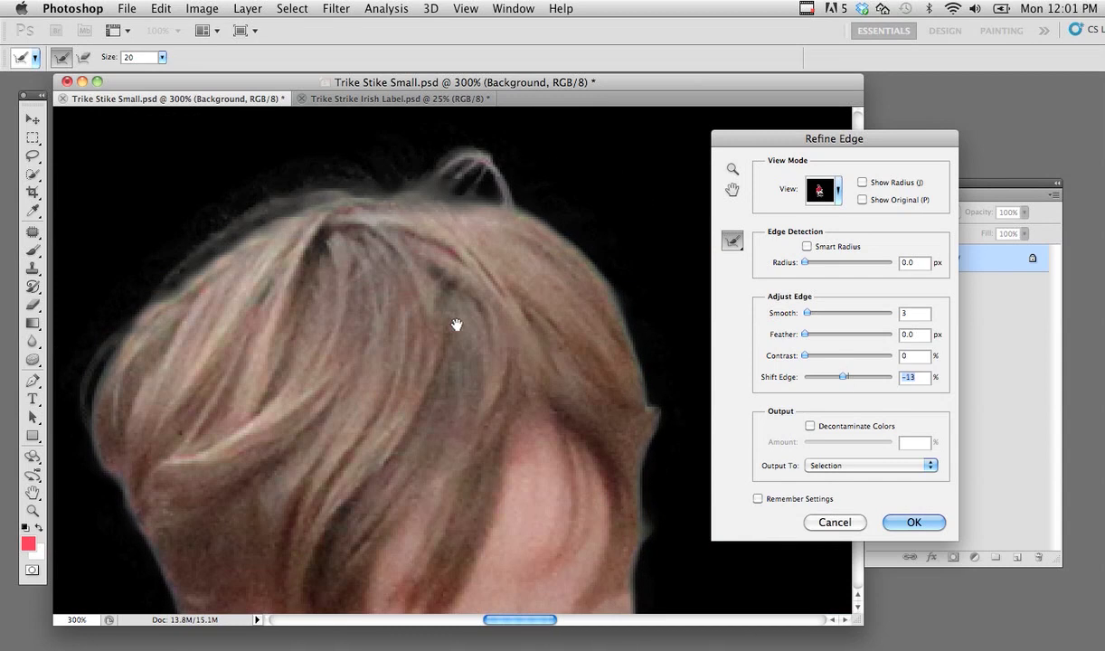
- Move down to the shirt and refine the red shirt edge near the collar
drag(410, 369, 451, 271)
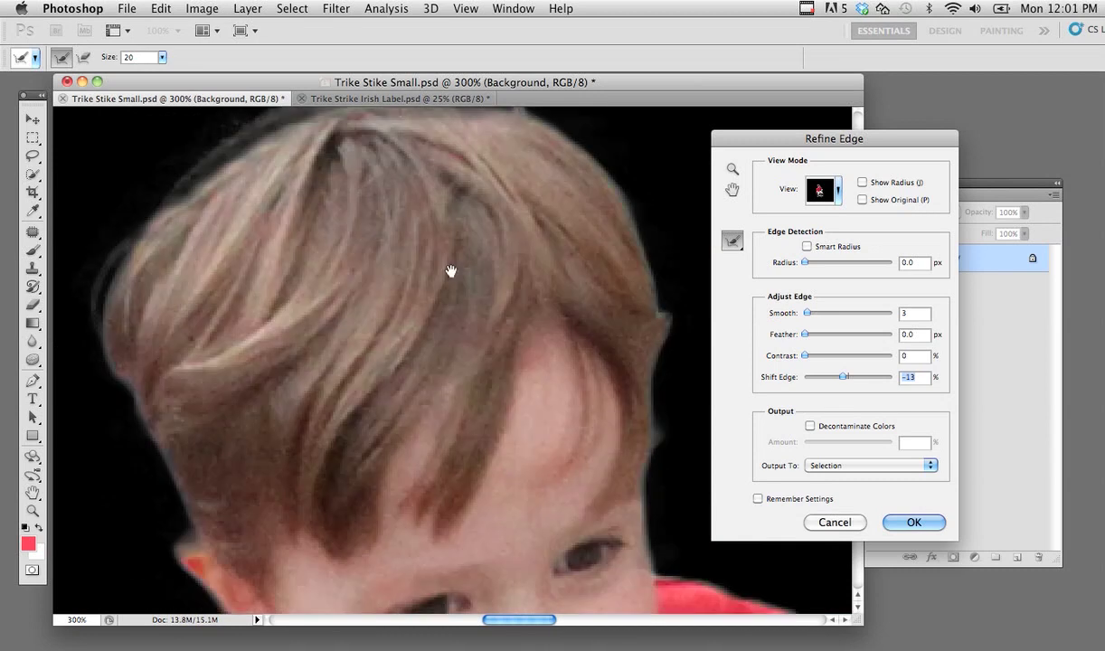
scroll(390, 313, down, 5)
scroll(391, 314, left, 3)
scroll(390, 313, down, 1)
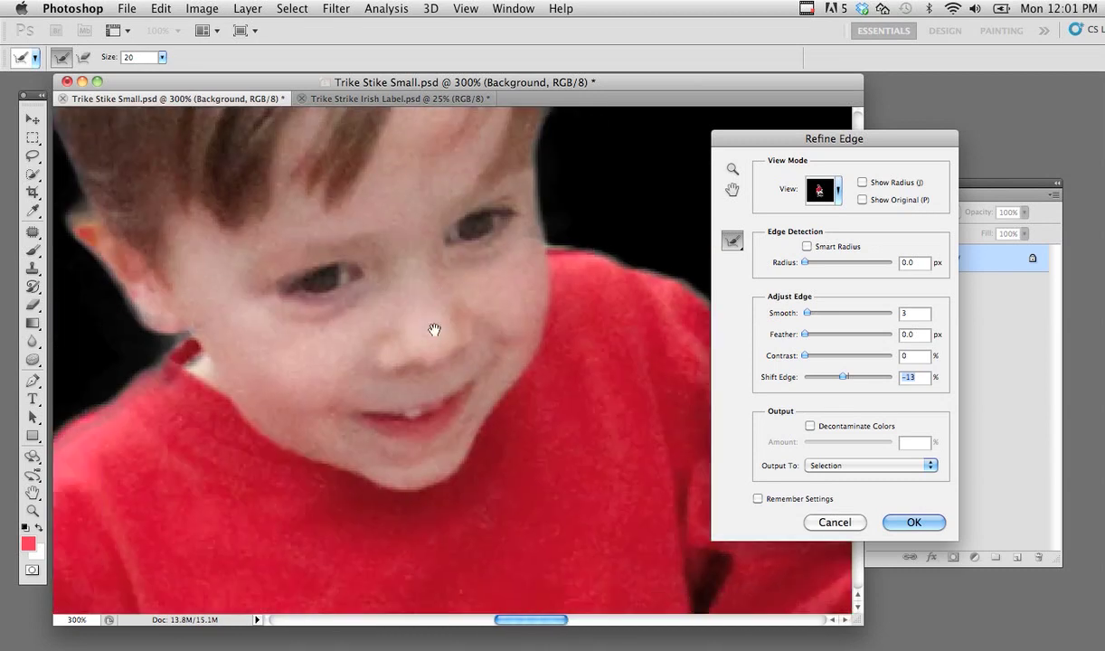
scroll(425, 336, left, 2)
scroll(425, 335, up, 1)
scroll(417, 342, down, 3)
scroll(331, 382, left, 4)
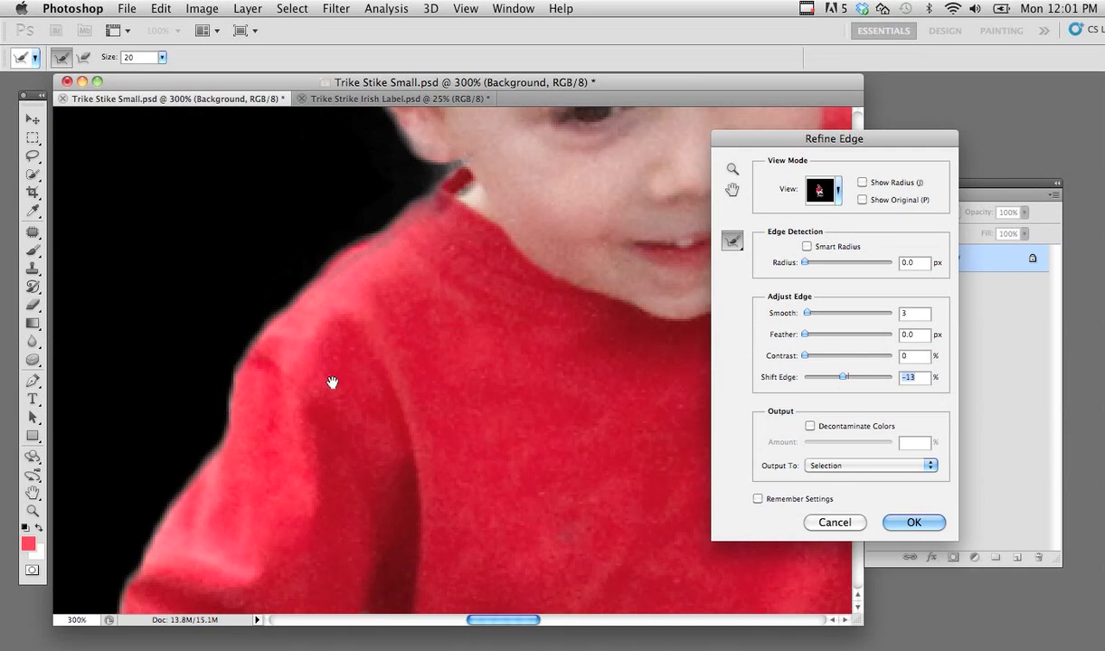
scroll(332, 382, down, 3)
scroll(332, 383, left, 1)
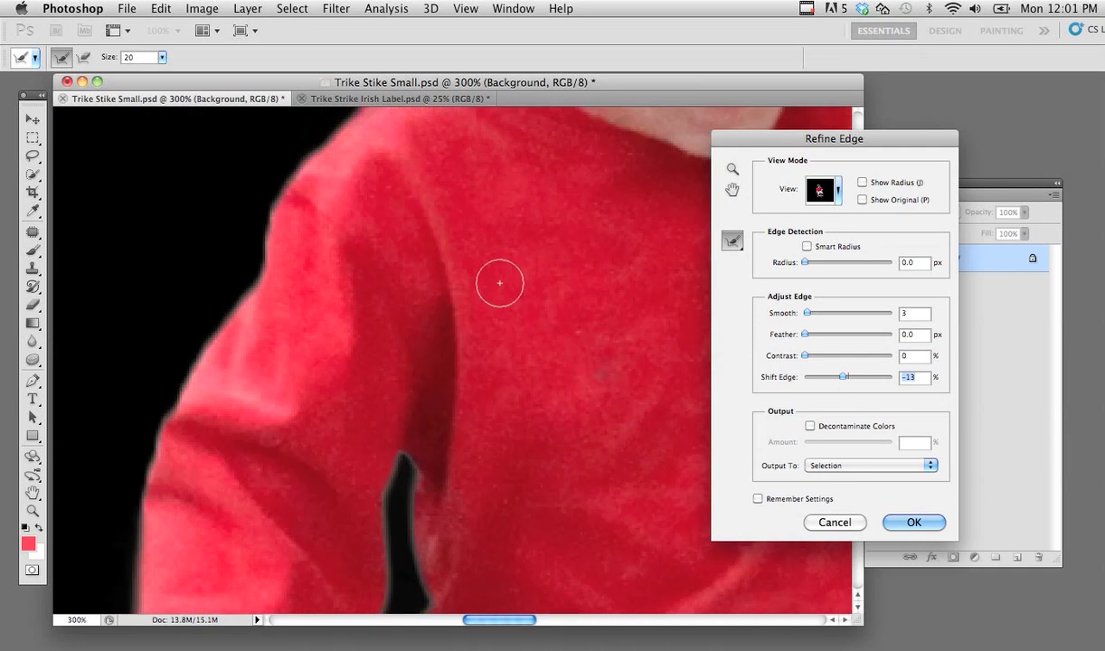
drag(500, 283, 441, 339)
scroll(452, 352, up, 5)
scroll(452, 352, right, 1)
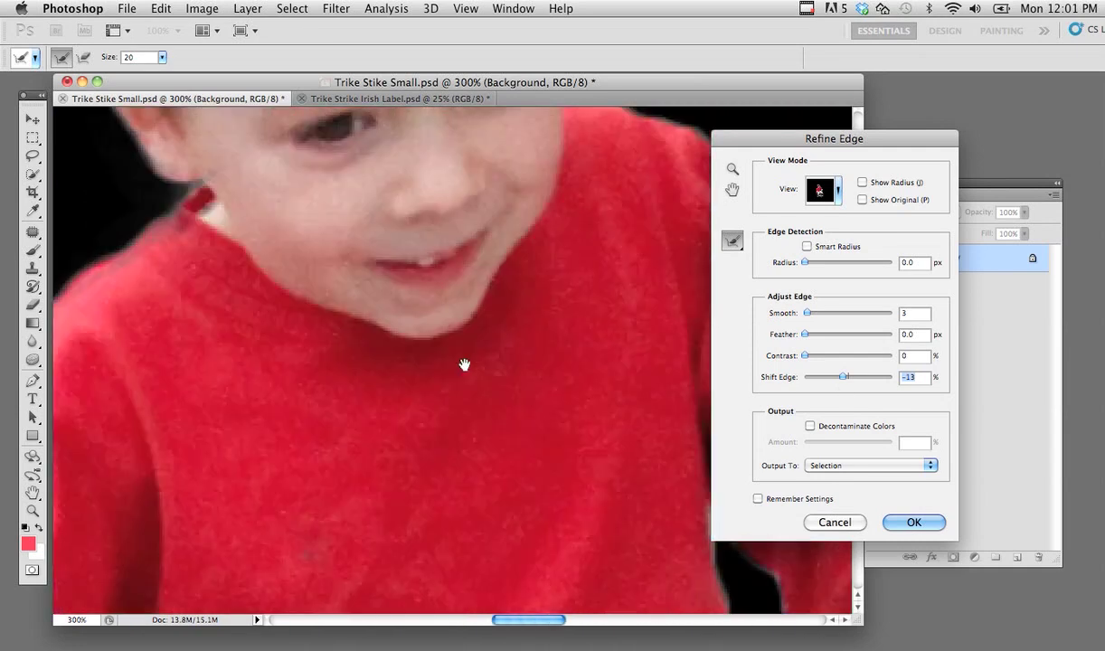
scroll(464, 364, up, 5)
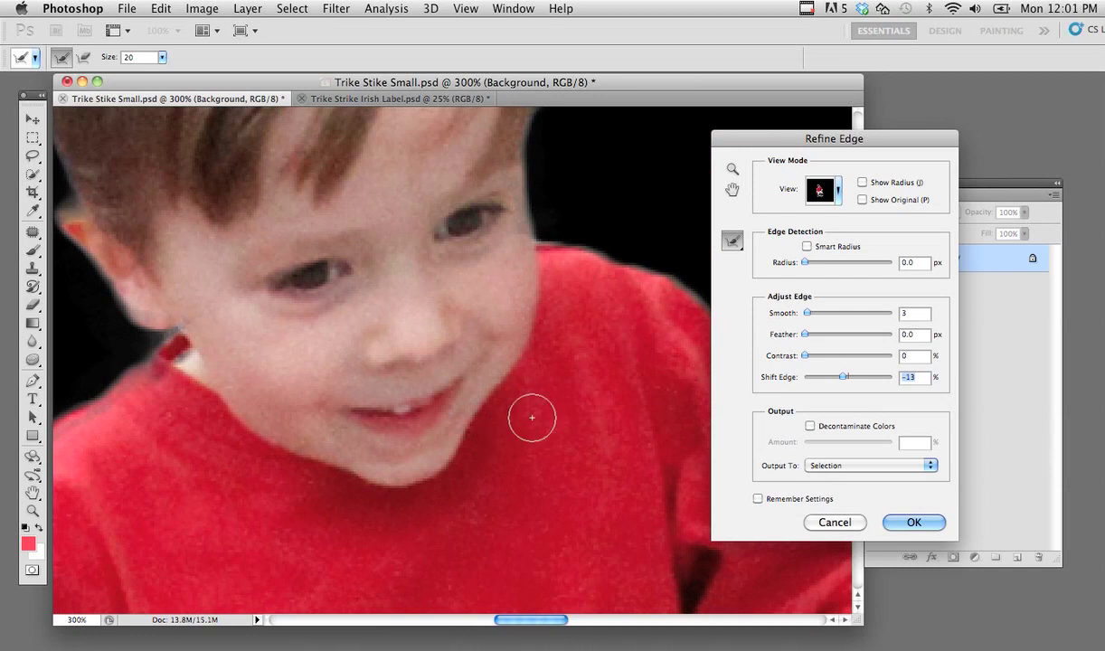
key(space)
drag(534, 476, 451, 357)
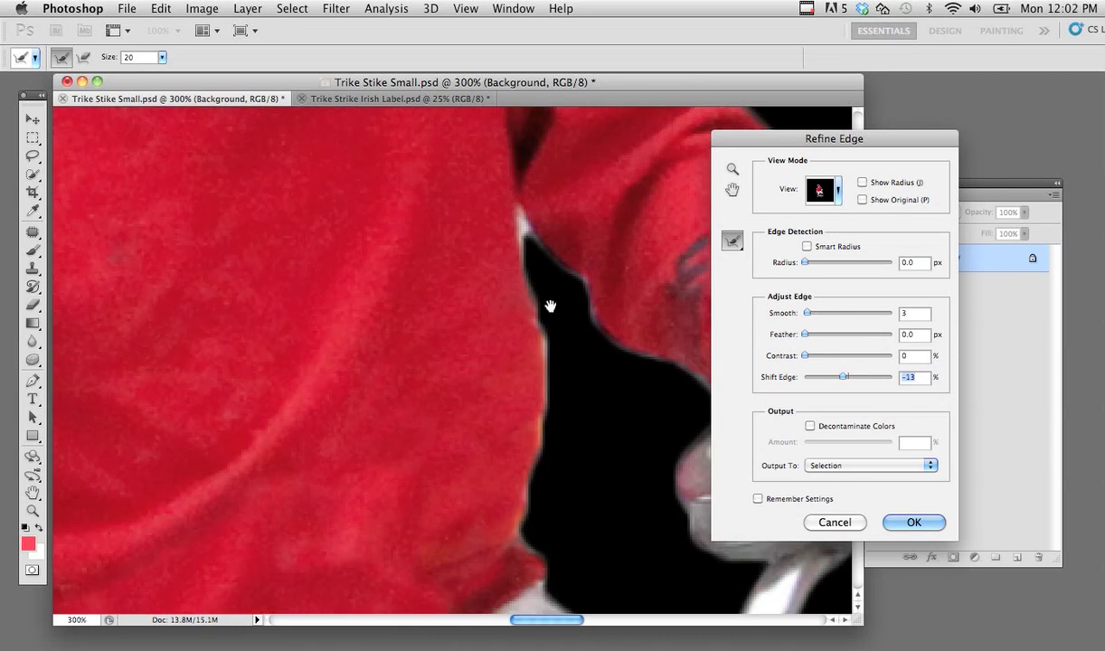
mouse_move(534, 262)
mouse_down()
mouse_move(549, 206)
mouse_move(511, 276)
mouse_move(368, 233)
mouse_up()
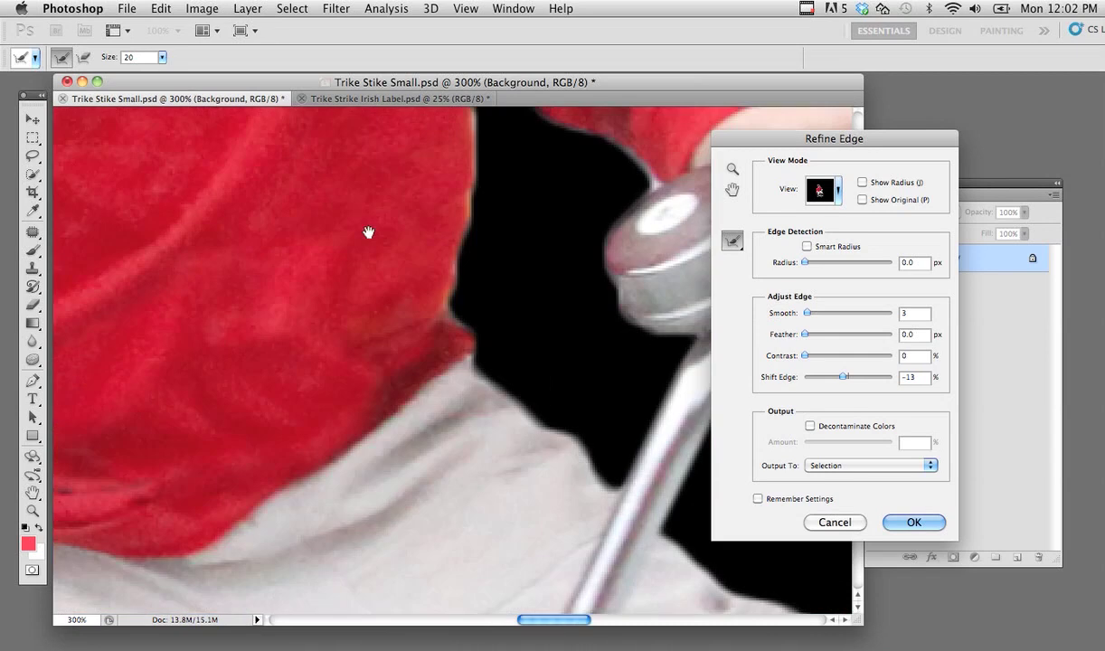
scroll(394, 289, down, 5)
scroll(228, 404, down, 5)
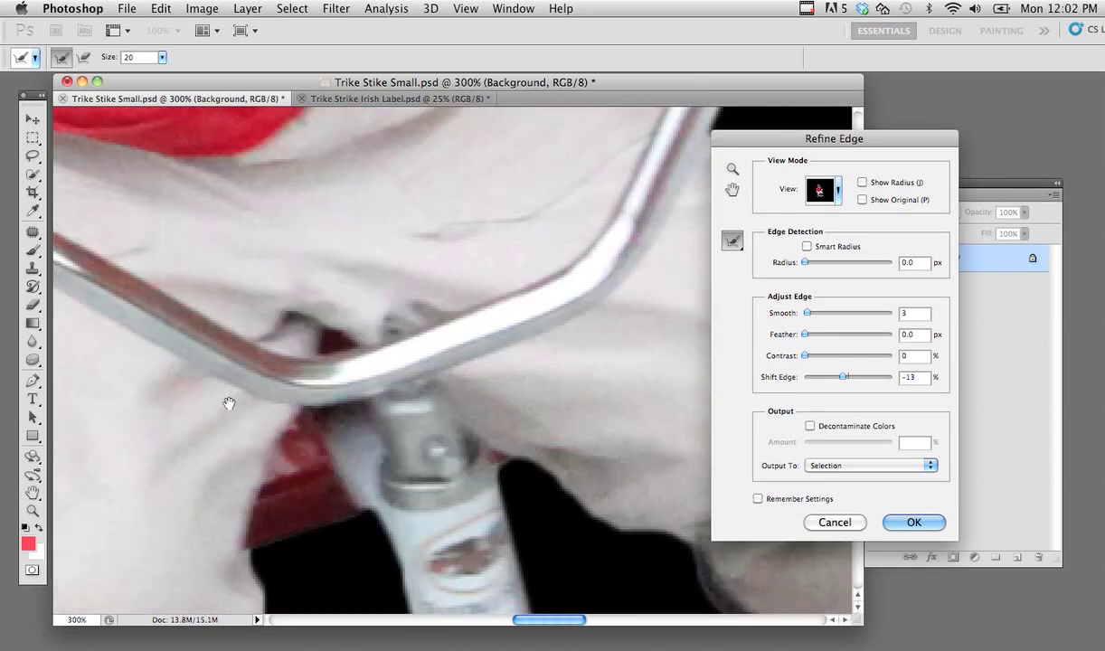
drag(228, 404, 468, 345)
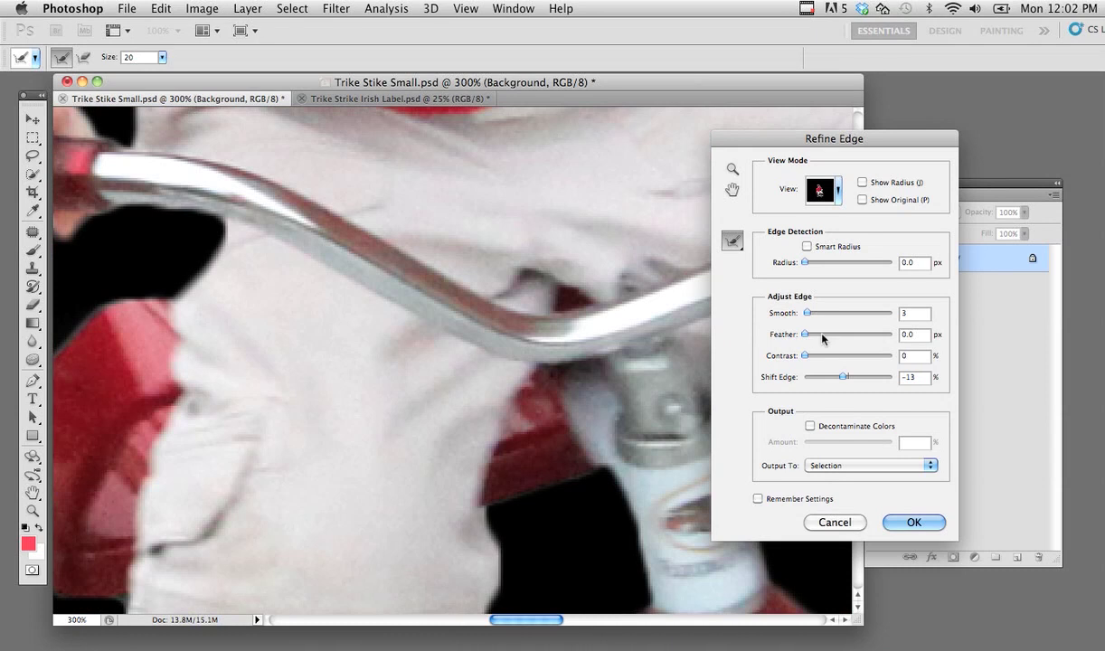
- Set the Refine Edge Feather to 0.5 px
drag(807, 337, 808, 337)
drag(593, 301, 496, 278)
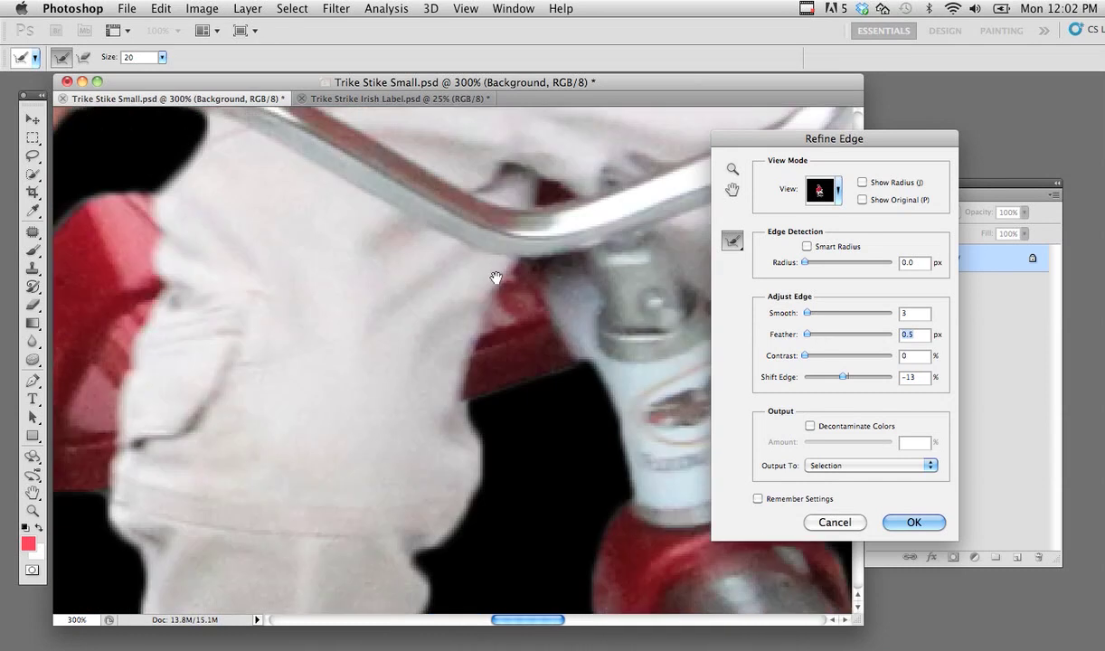
scroll(501, 324, down, 5)
scroll(462, 466, down, 2)
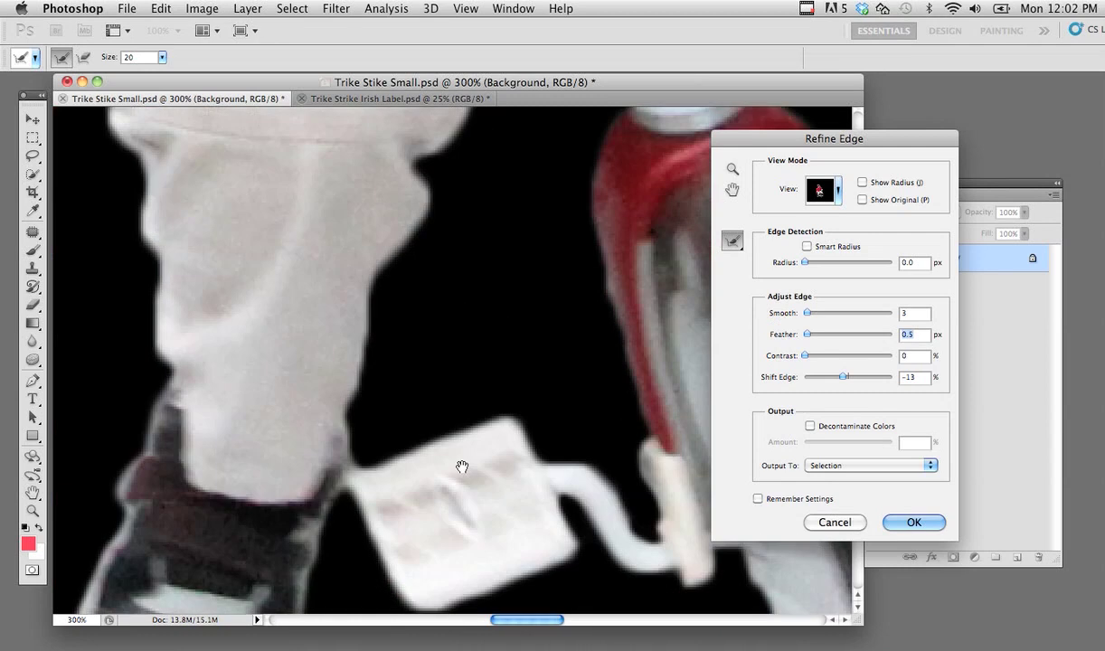
scroll(462, 466, up, 2)
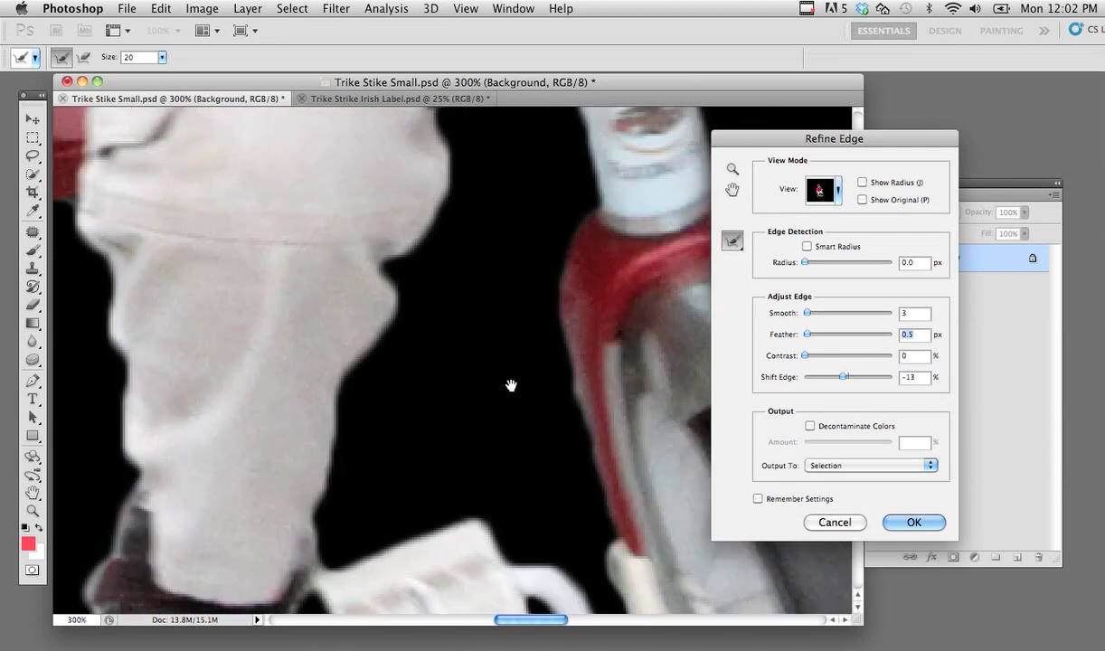
- Output the refinement as a New Layer with Layer Mask and apply it
click(859, 471)
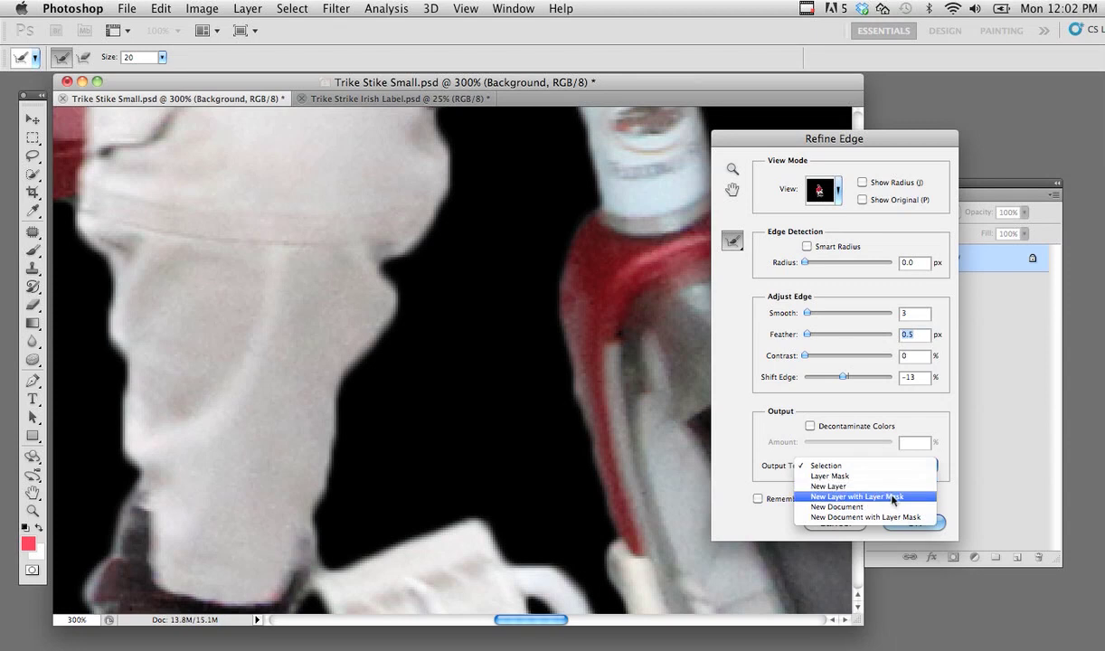
click(892, 498)
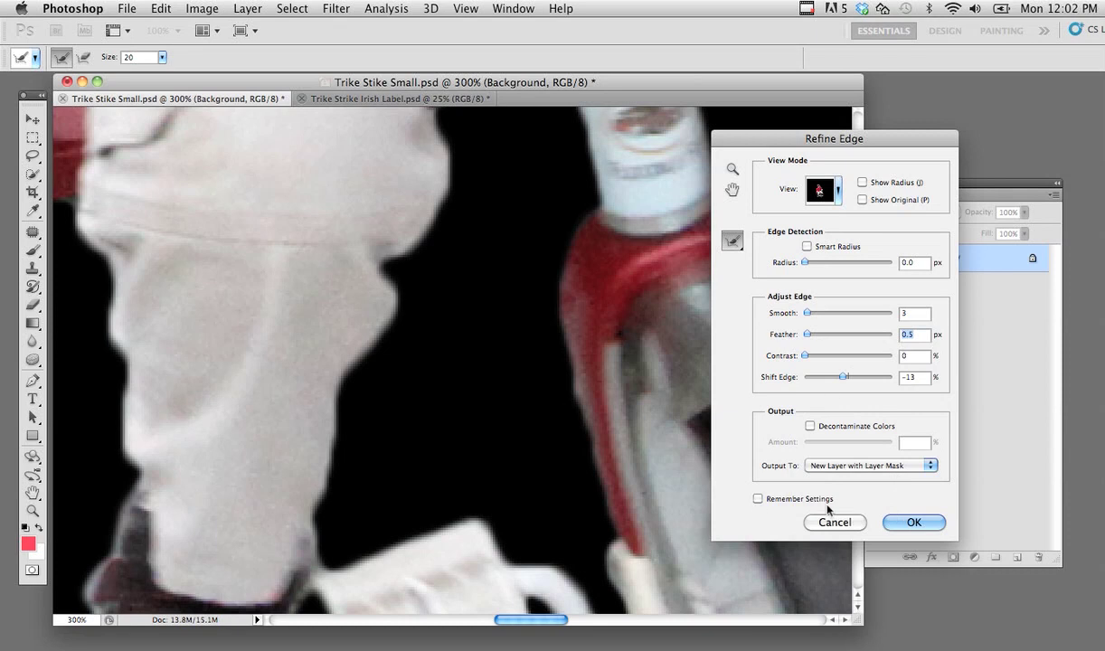
click(916, 521)
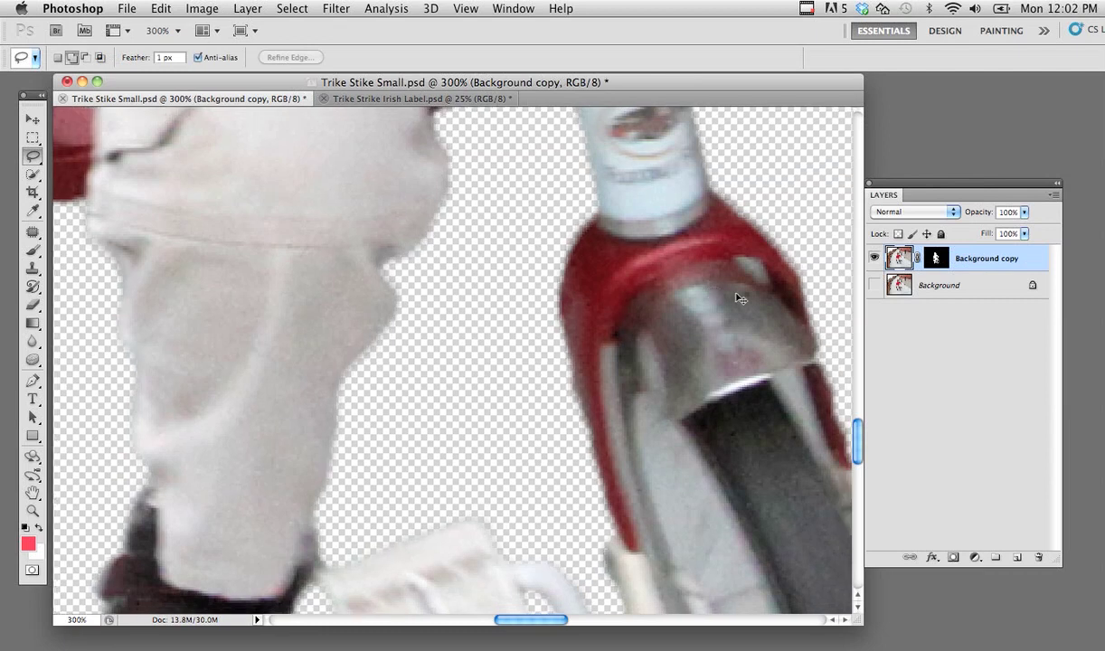
- Zoom out, toggle the Background layer off and on to compare, then open the fill/adjustment layer list
key(super+minus)
key(super+minus)
key(super+minus)
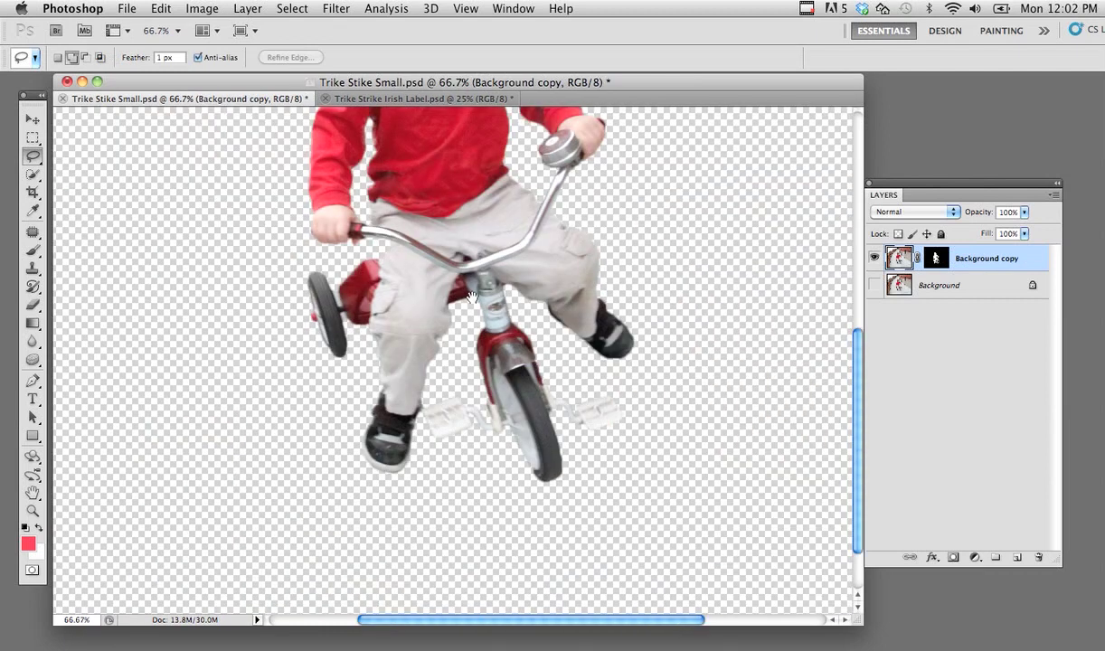
scroll(471, 296, up, 5)
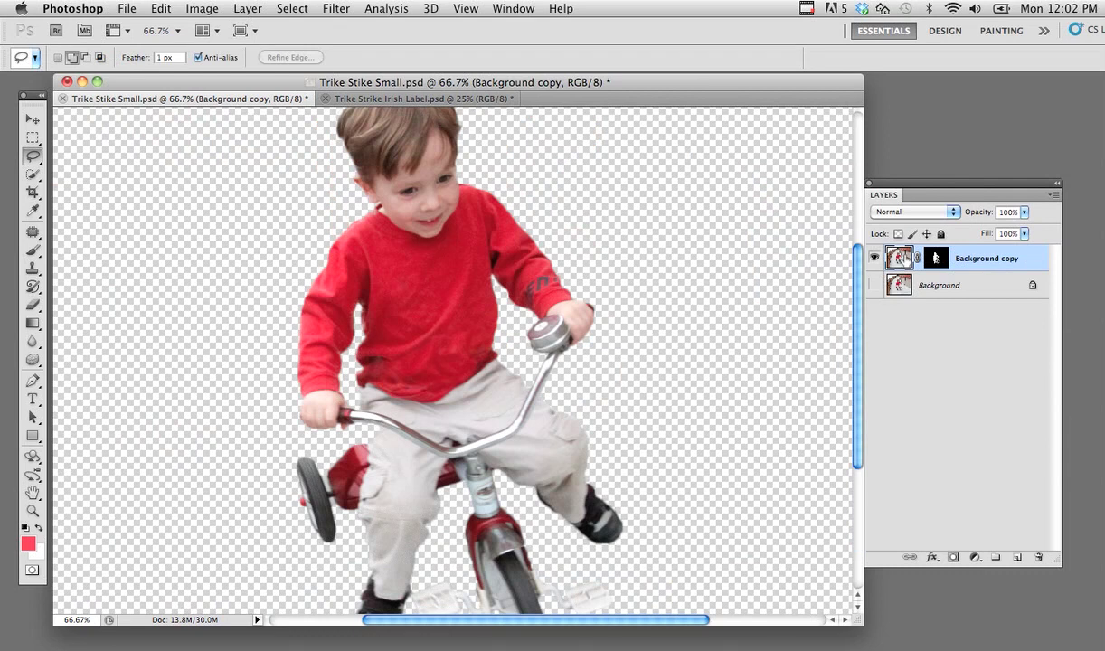
click(875, 285)
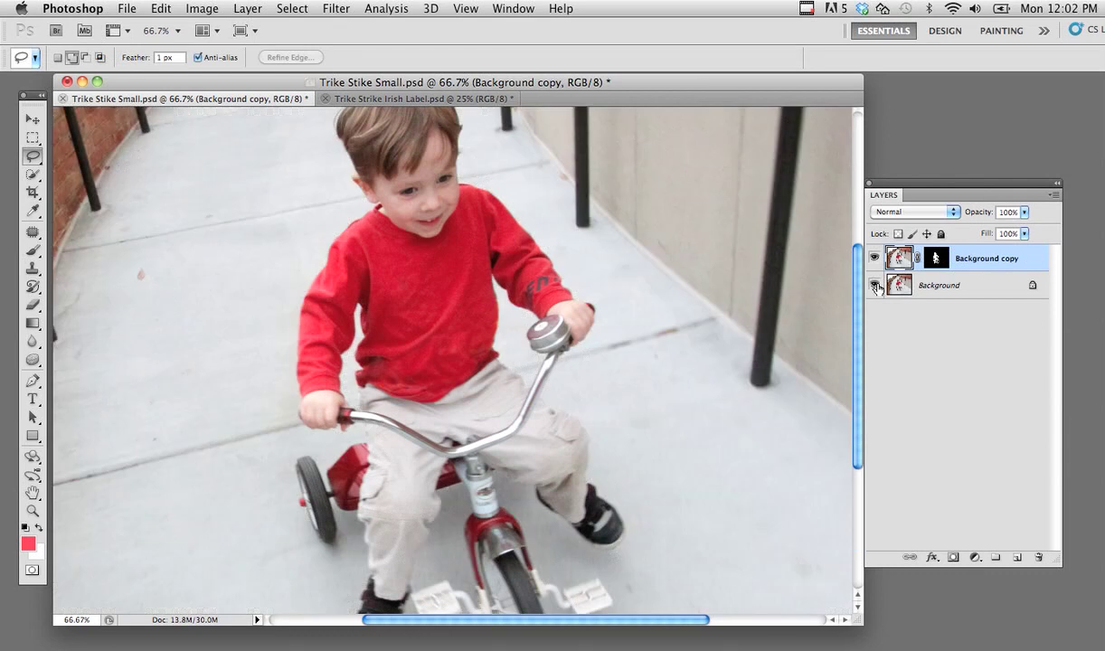
click(874, 285)
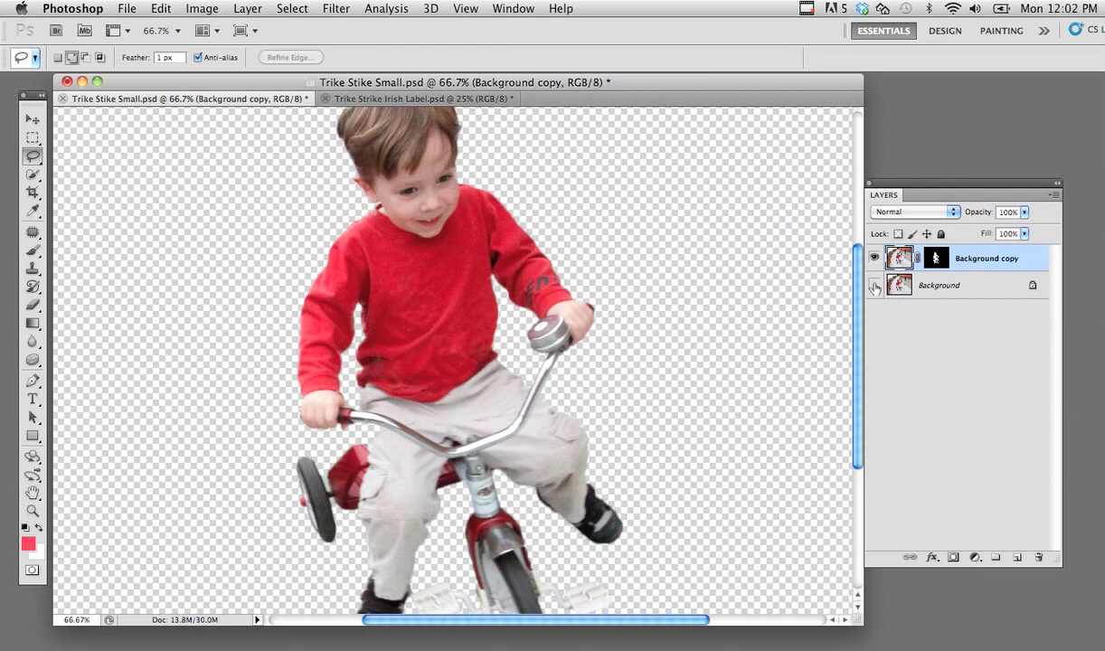
click(874, 285)
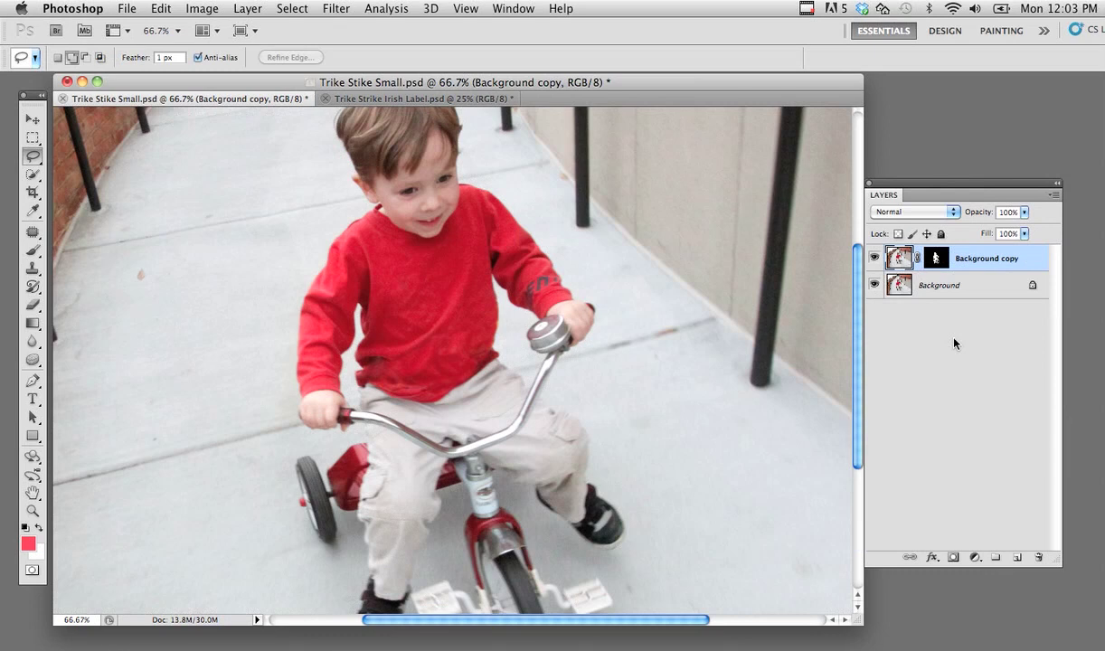
click(1015, 560)
click(975, 558)
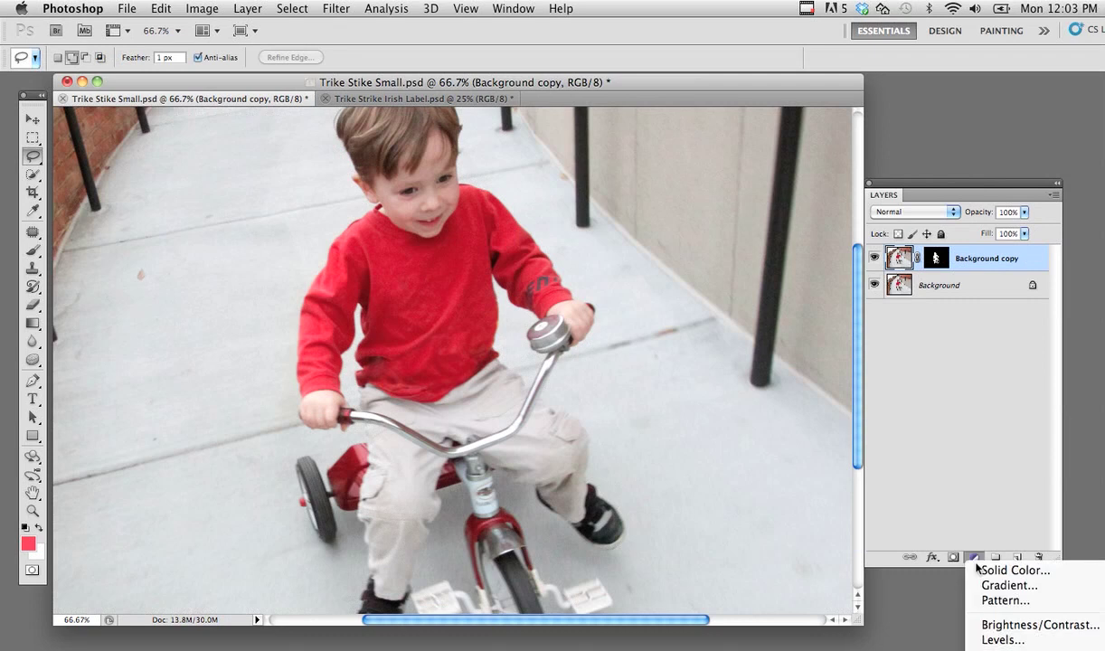
- Add a dark red Solid Color fill beneath Background copy to check the cutout, then delete Color Fill 1
click(979, 570)
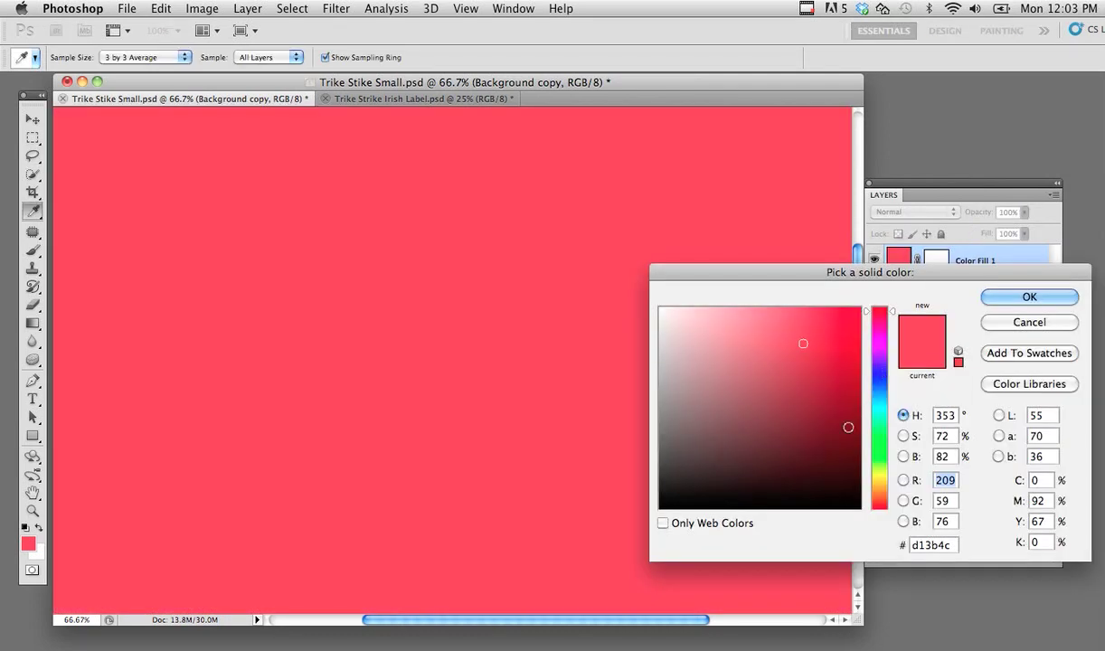
drag(810, 408, 859, 423)
key(Return)
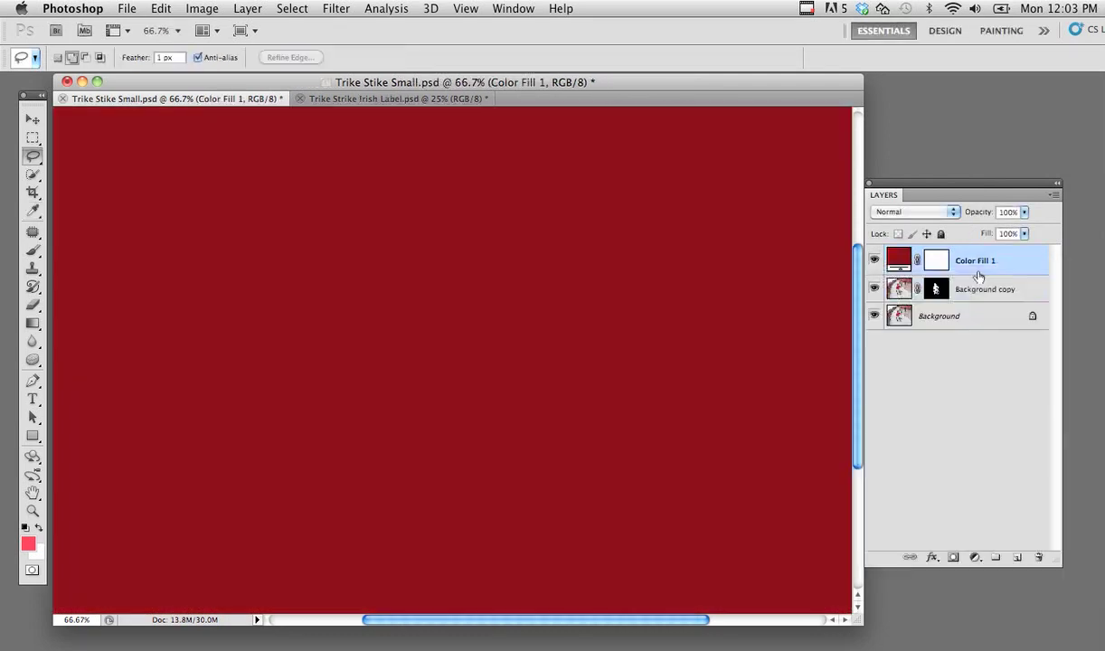
drag(978, 276, 981, 305)
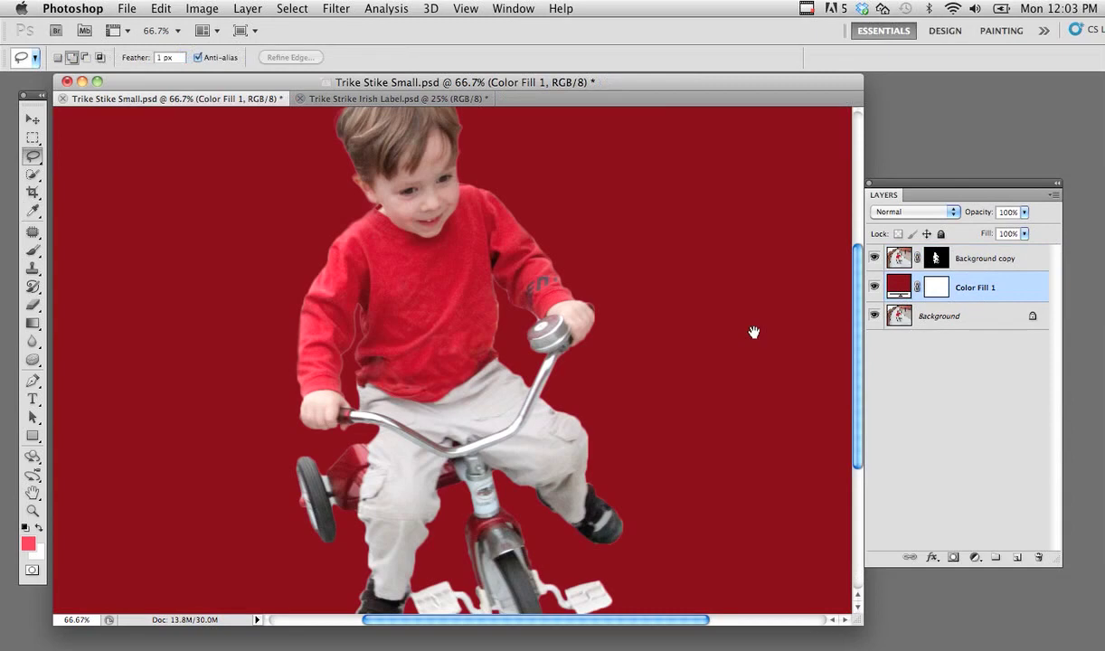
key(super+minus)
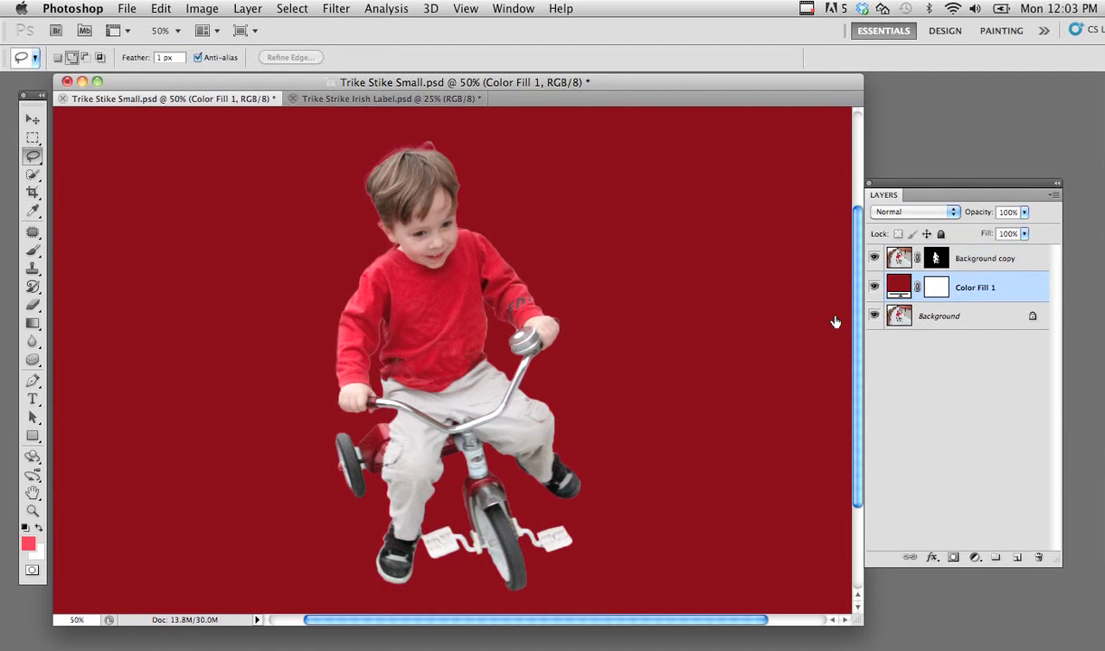
drag(1027, 287, 1039, 557)
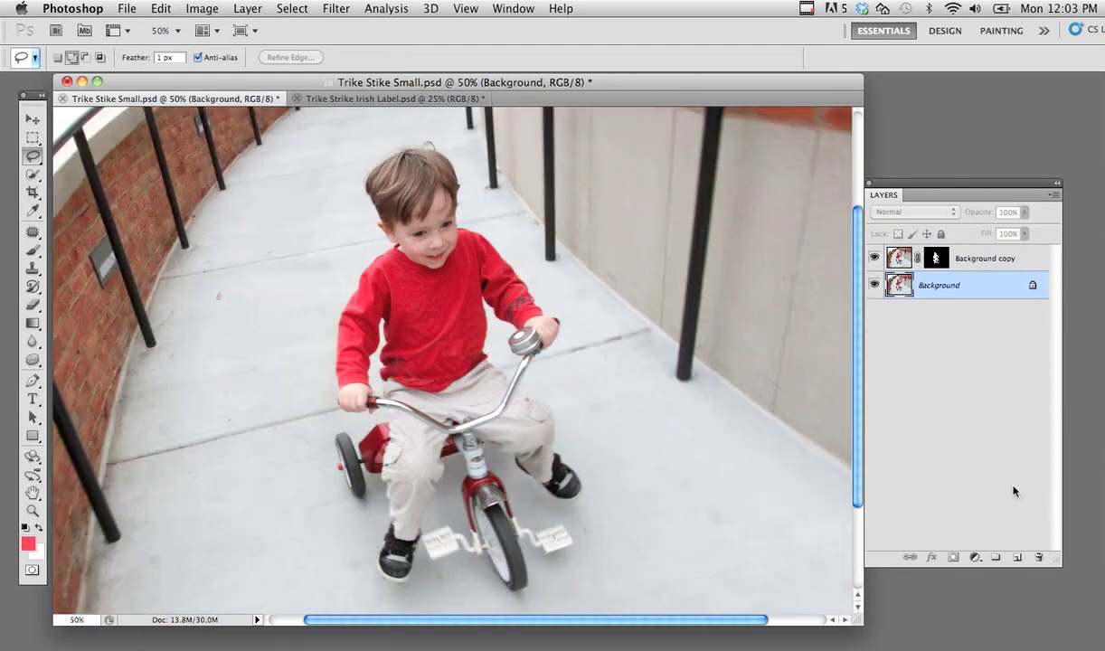
- Select the Background copy layer mask and toggle Quick Mask mode on and off twice
click(937, 260)
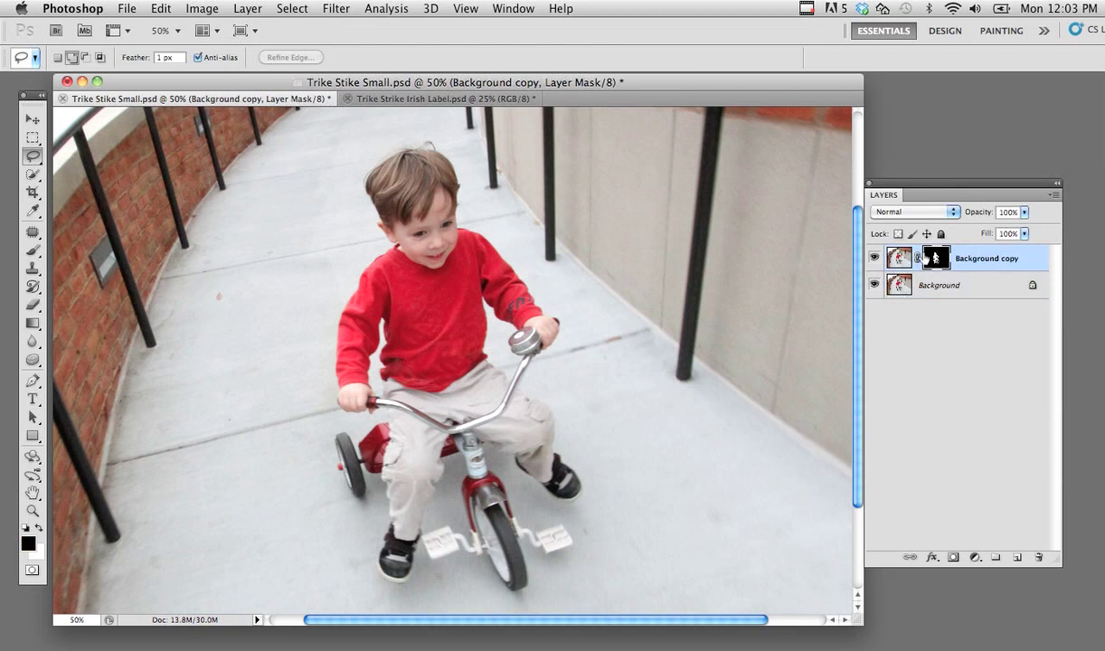
click(31, 571)
click(31, 571)
click(31, 571)
click(32, 571)
- Zoom in on the hand and sweater edges, hide the Background layer, and choose the Brush tool
key(super+equal)
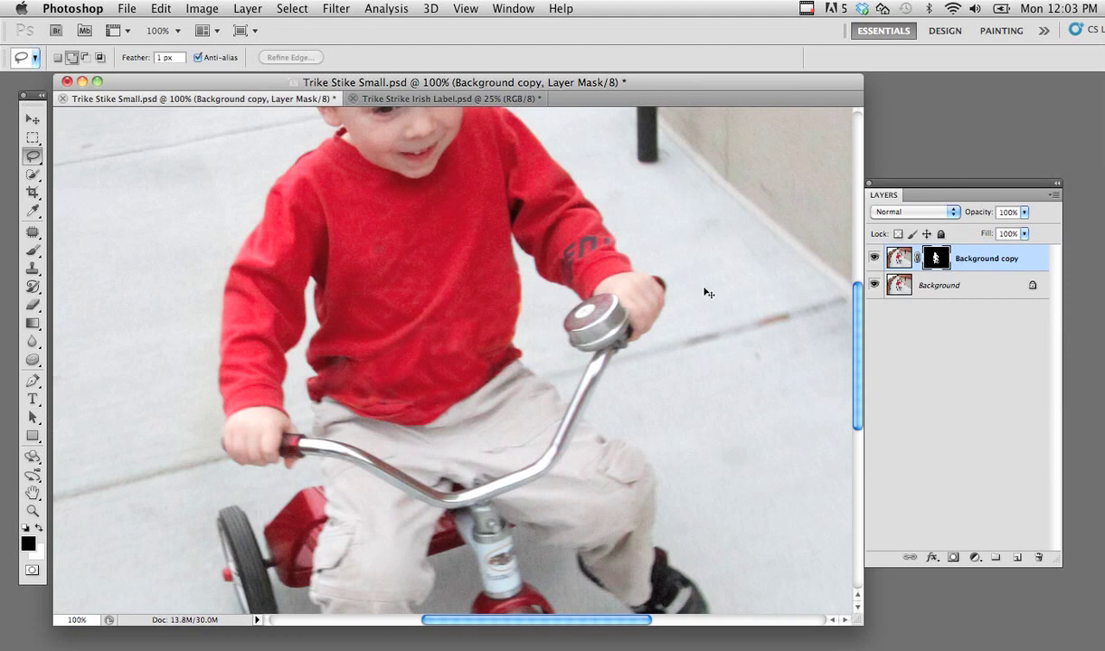
key(super+equal)
key(super+equal)
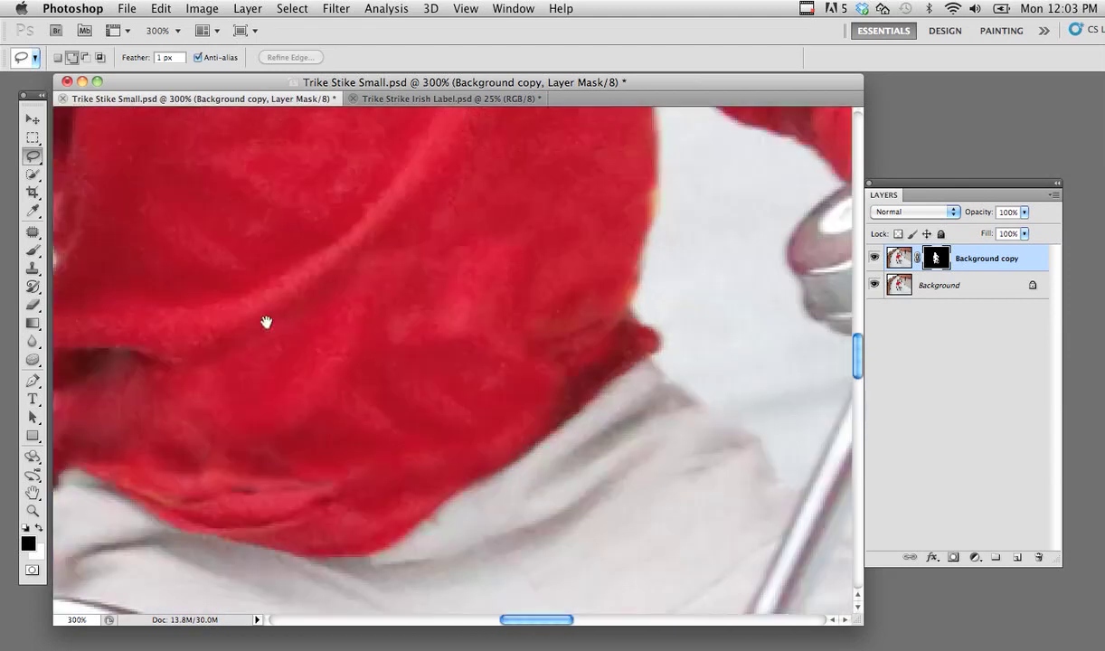
drag(265, 322, 610, 246)
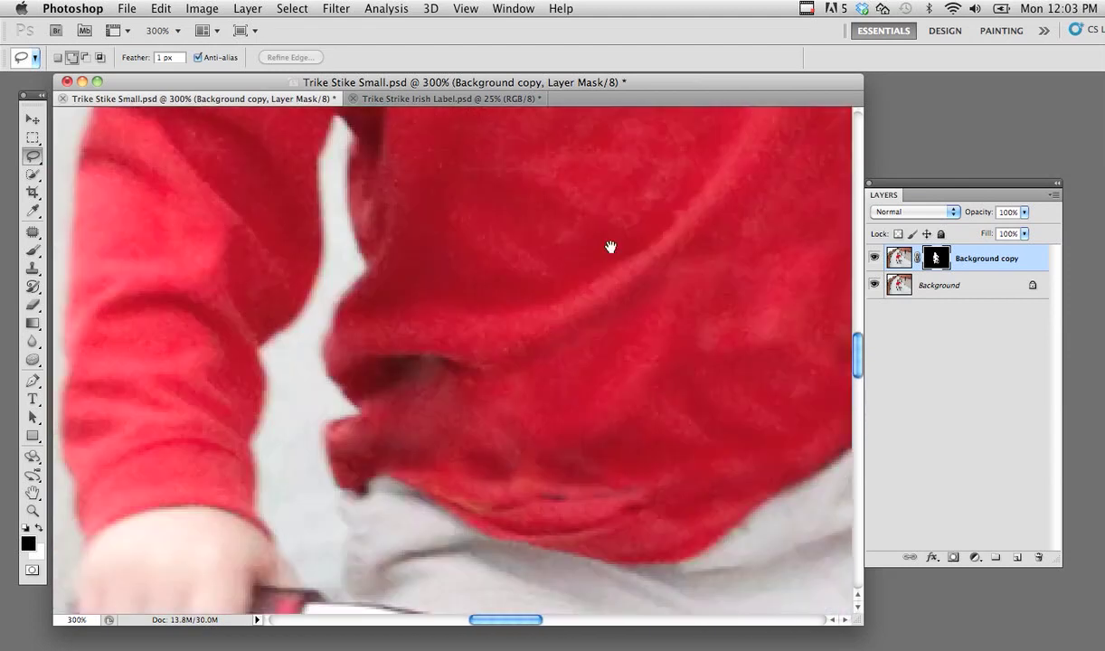
drag(312, 470, 425, 286)
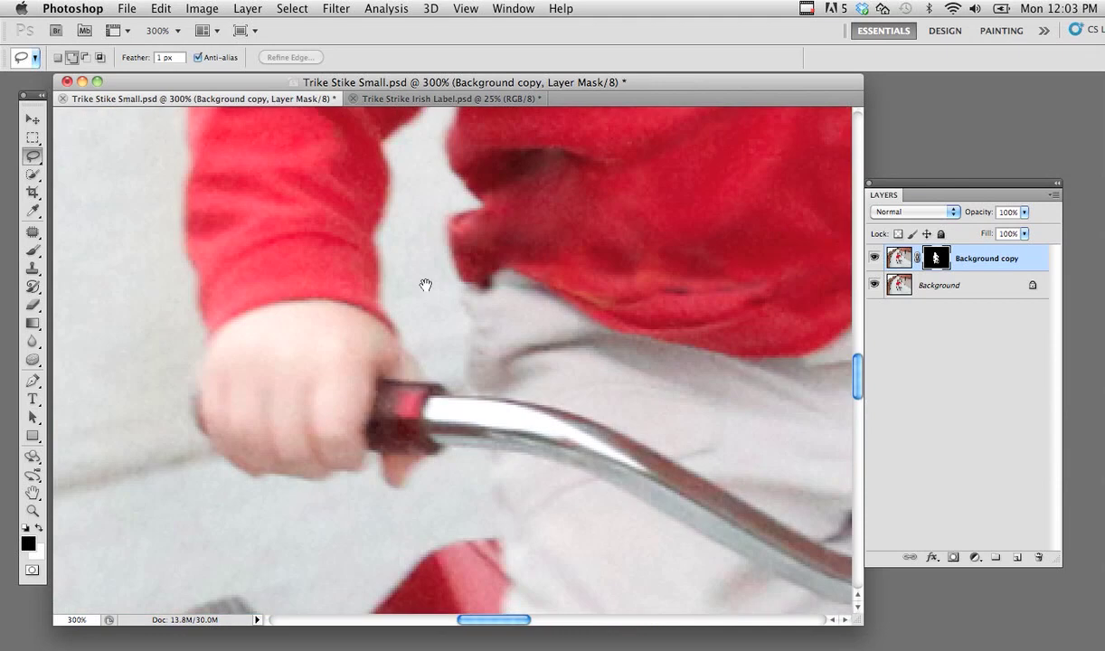
drag(551, 286, 518, 258)
click(874, 285)
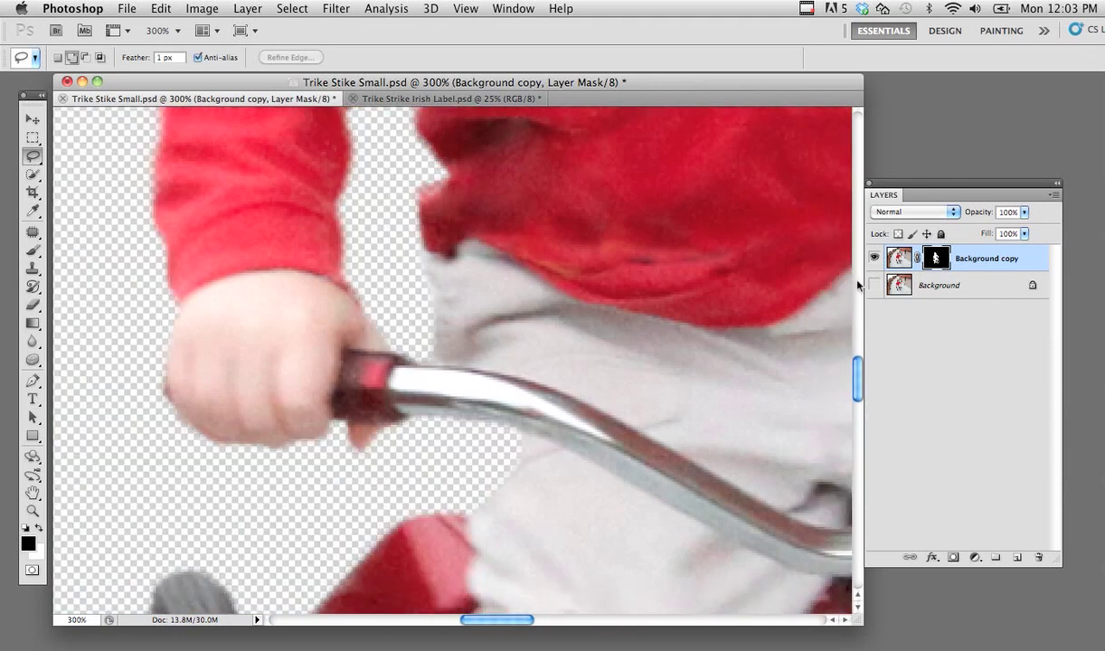
drag(536, 361, 505, 262)
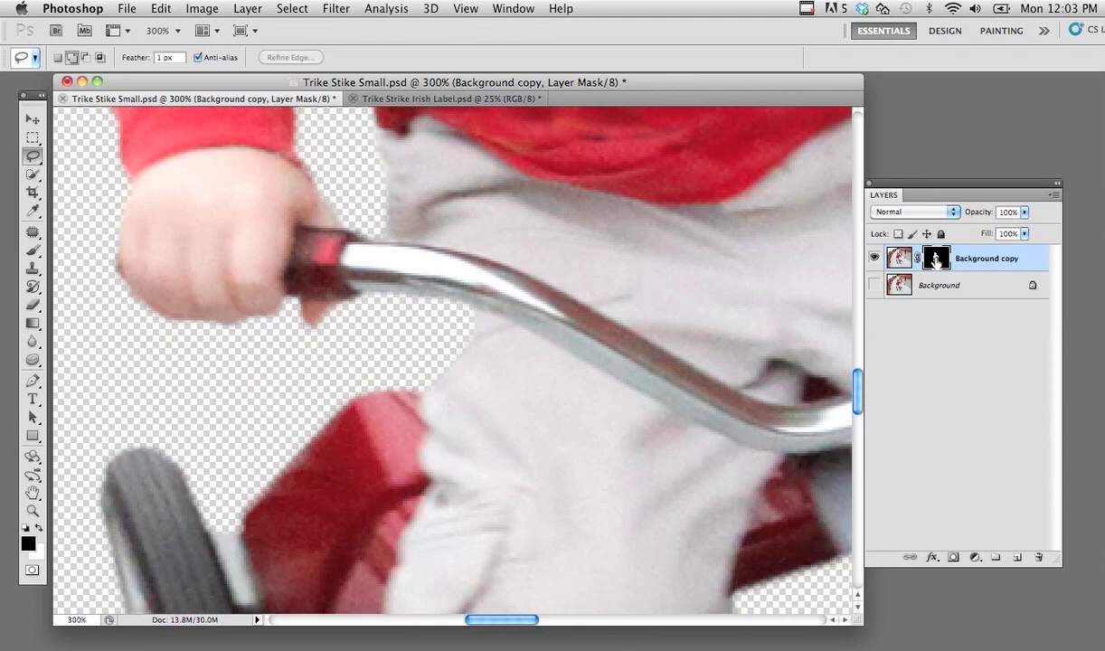
key(super+z)
click(34, 253)
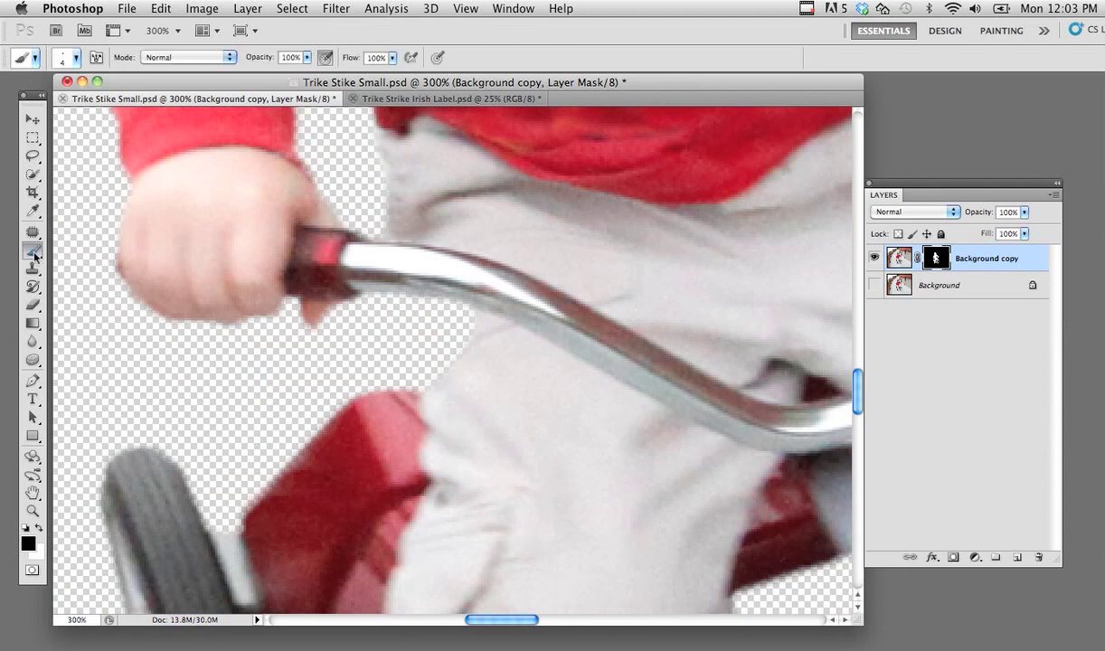
- Paint white on the mask to restore the trousers edge beside the handlebar, enlarging the brush
click(39, 529)
mouse_move(487, 374)
mouse_down()
mouse_move(441, 341)
mouse_move(449, 382)
mouse_move(438, 319)
mouse_move(415, 362)
mouse_move(405, 305)
mouse_move(423, 392)
mouse_move(367, 288)
mouse_move(424, 426)
mouse_move(421, 371)
mouse_move(527, 257)
mouse_up()
key(bracketright)
key(bracketright)
key(bracketright)
key(bracketright)
key(bracketright)
key(bracketright)
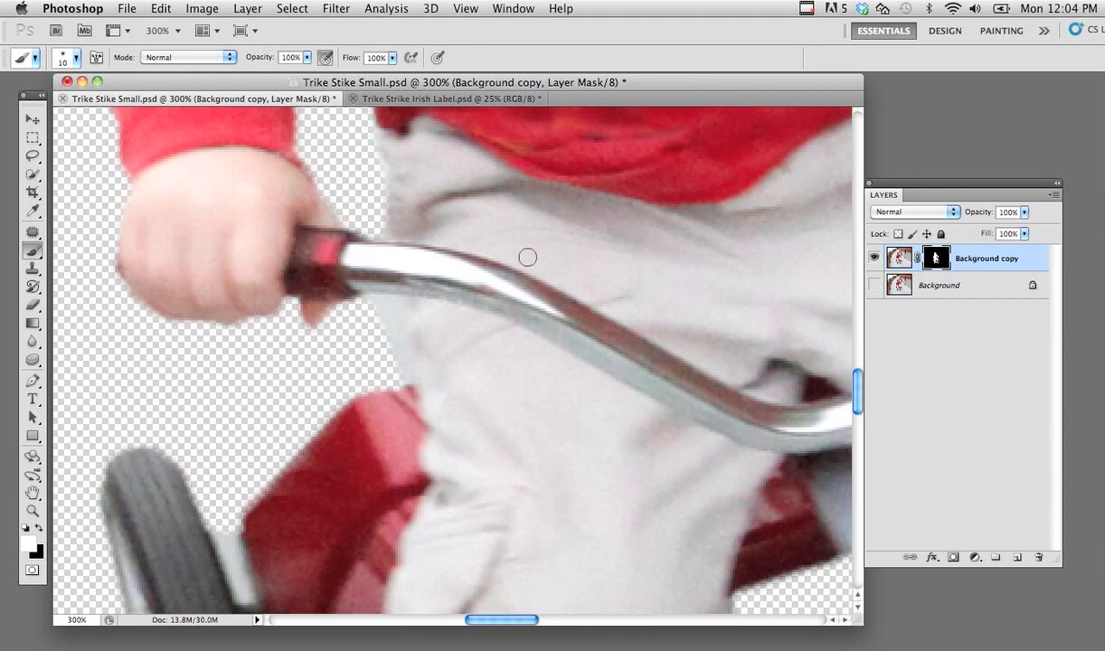
key(super+equal)
key(super+equal)
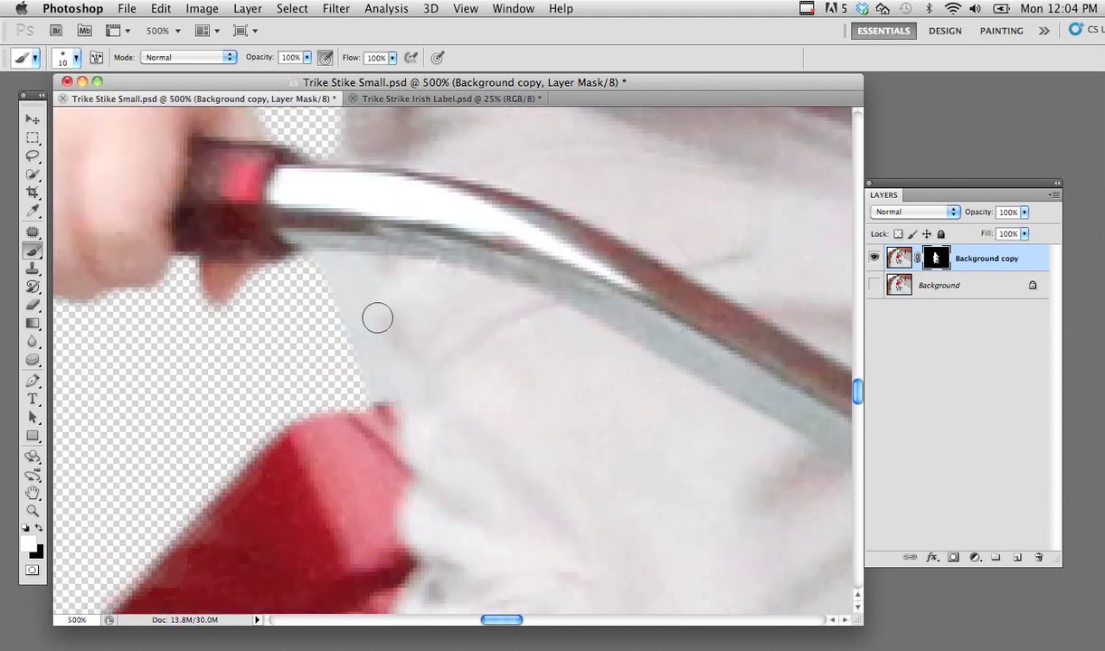
- Paint black to hide leftover background below the handlebar, then switch to Trike Strike Irish Label.psd
click(37, 529)
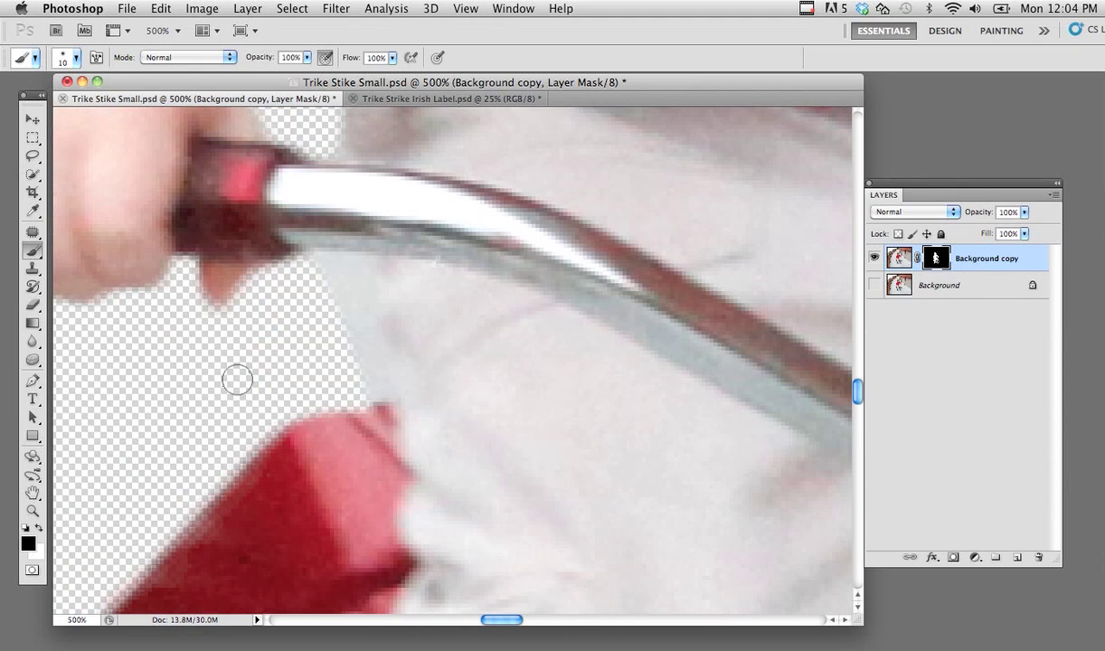
mouse_move(343, 287)
mouse_down()
mouse_move(363, 363)
mouse_move(342, 274)
mouse_move(348, 308)
mouse_up()
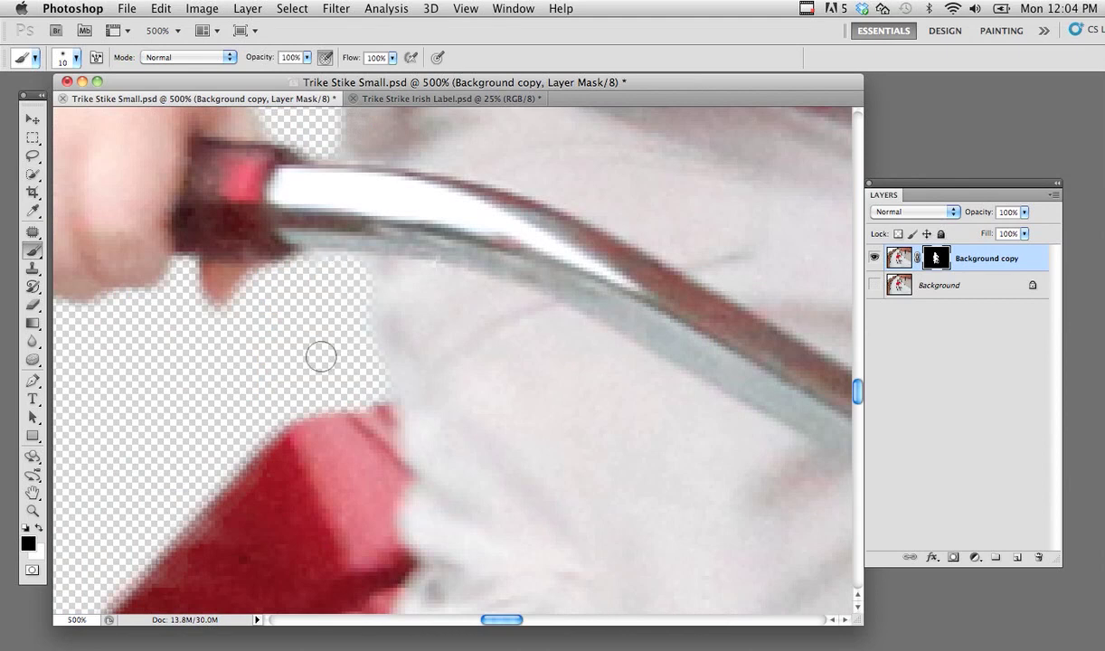
drag(545, 333, 435, 384)
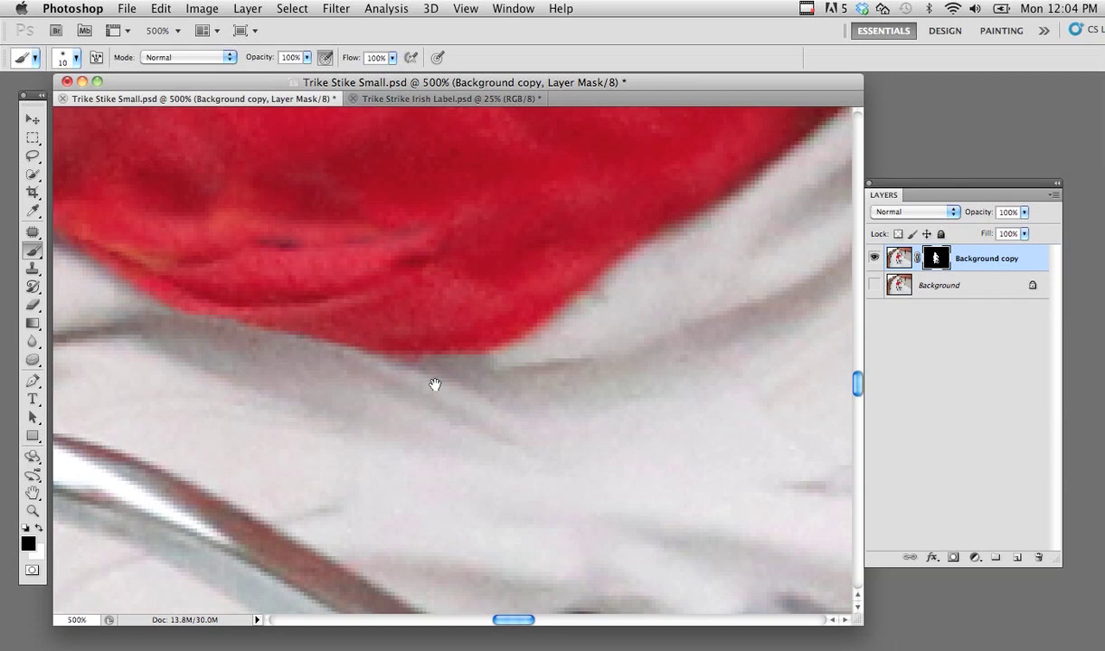
key(super+minus)
key(super+minus)
key(super+minus)
key(super+minus)
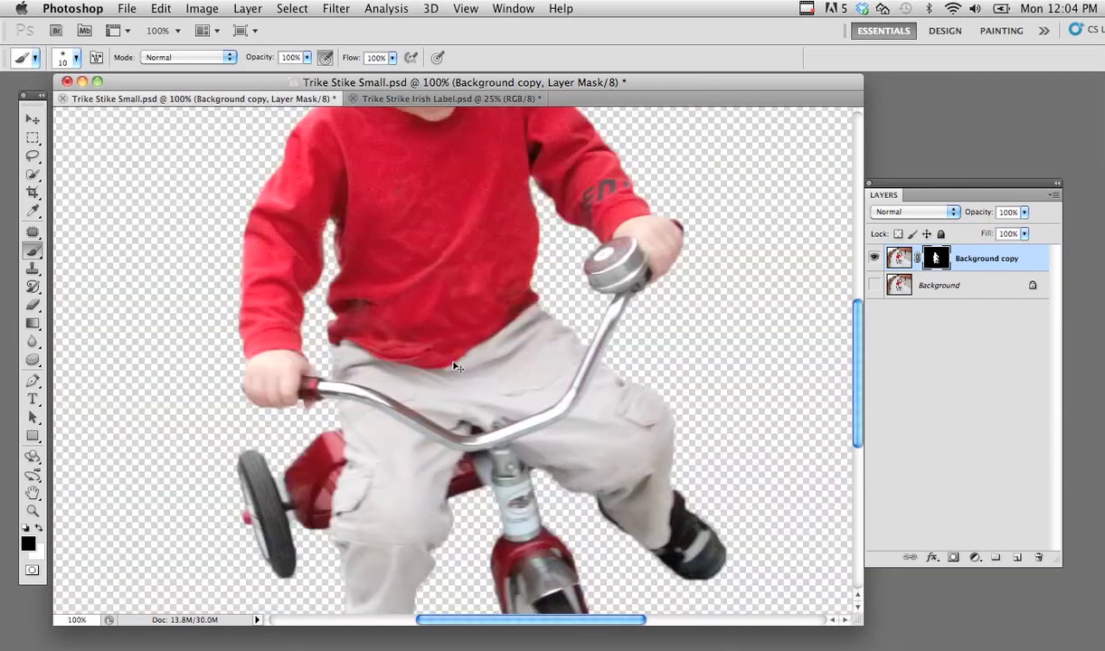
key(super+minus)
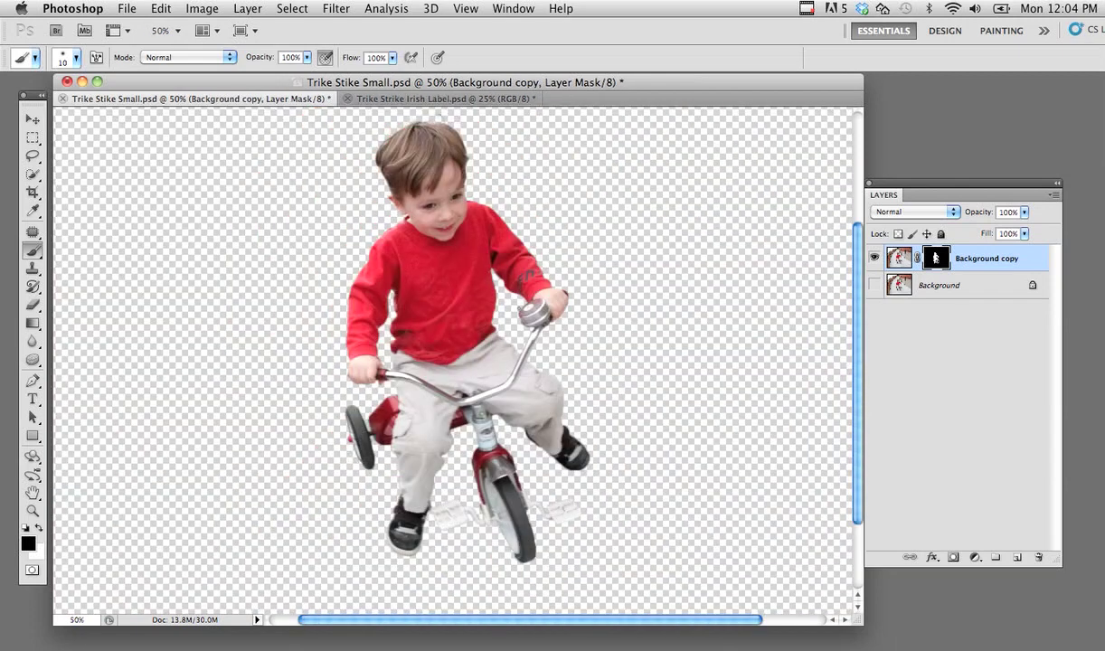
click(422, 102)
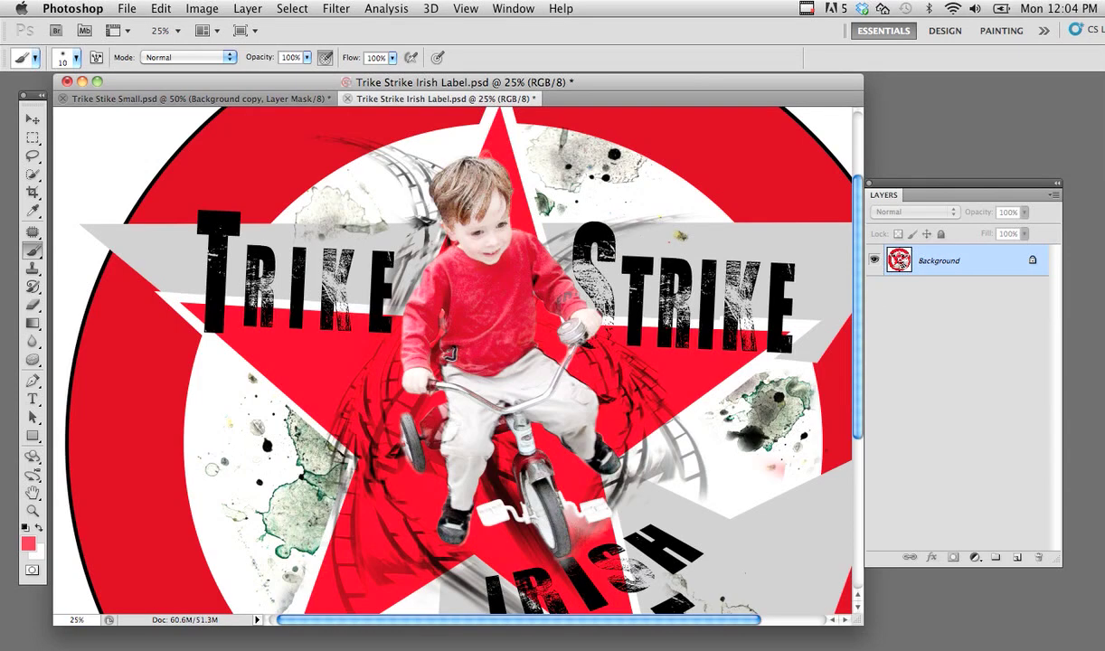